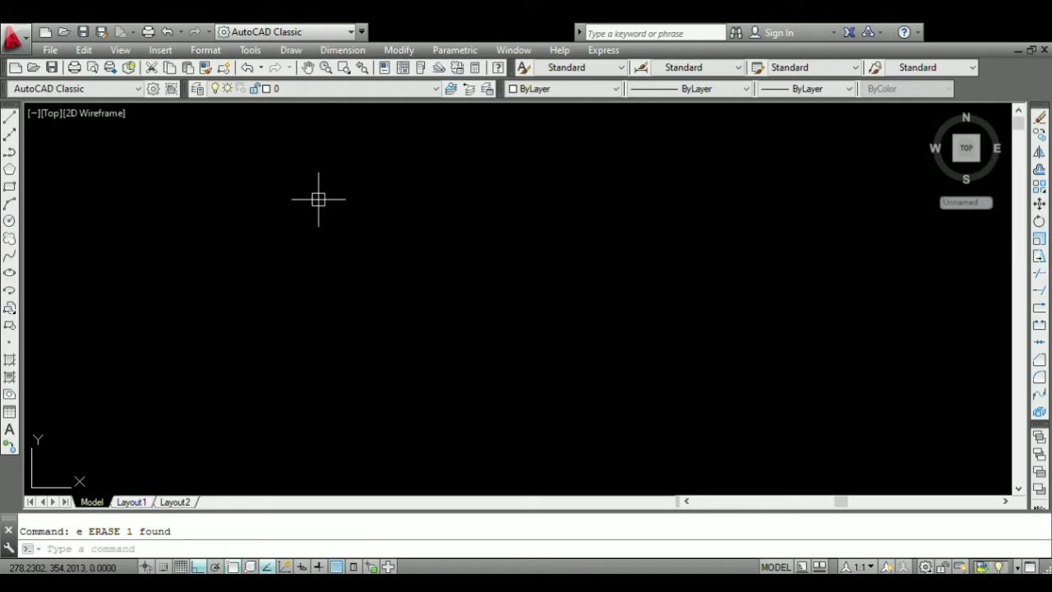
- Create a layer named "garis as" with red colour and a 0.05 mm lineweight
{"action": "type", "text": "la"}
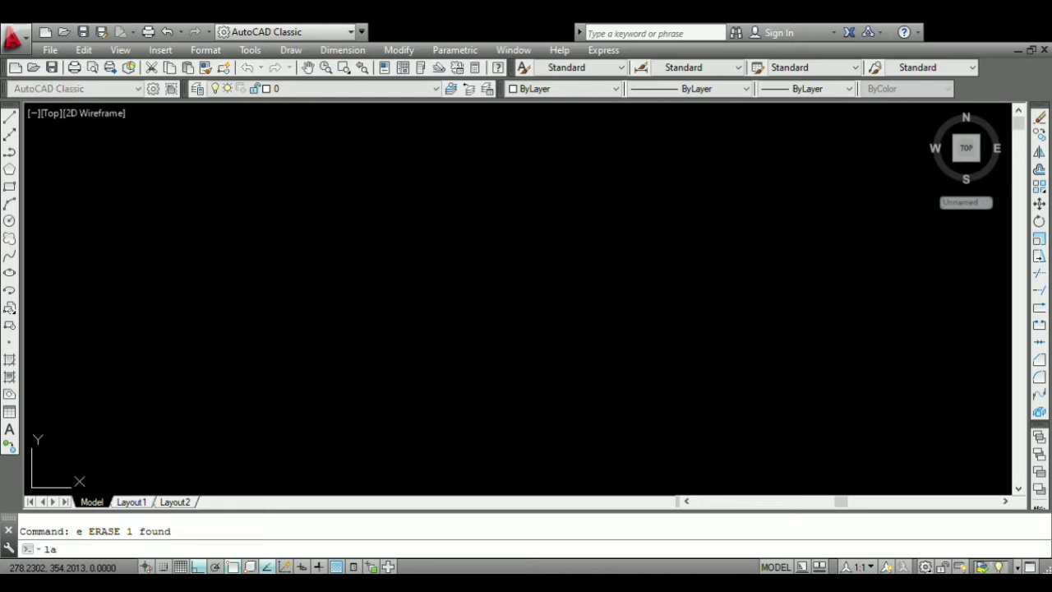
{"action": "key", "text": "Return"}
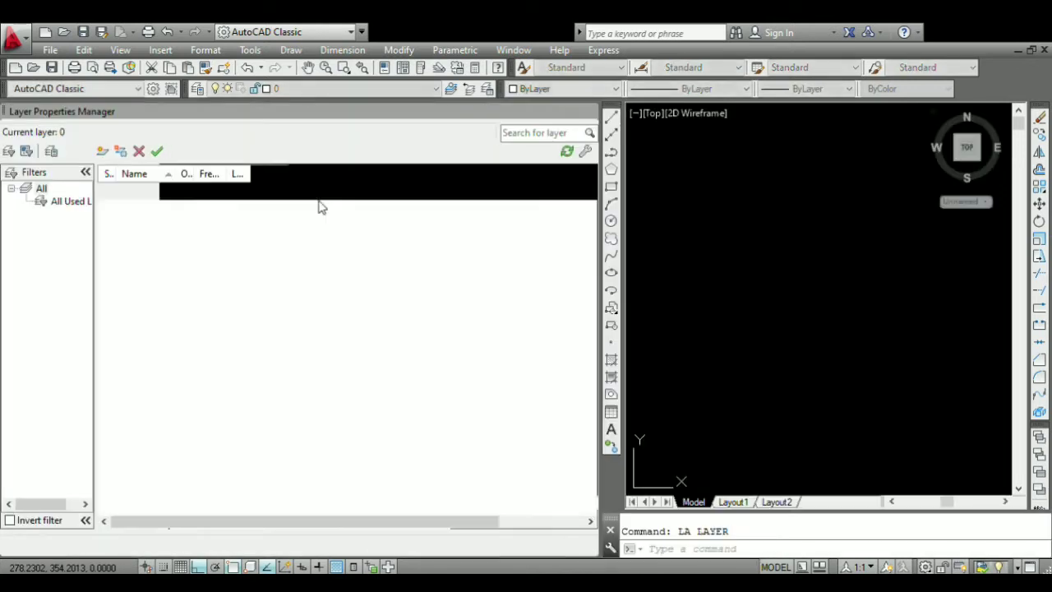
{"action": "left_click", "coordinate": [102, 152]}
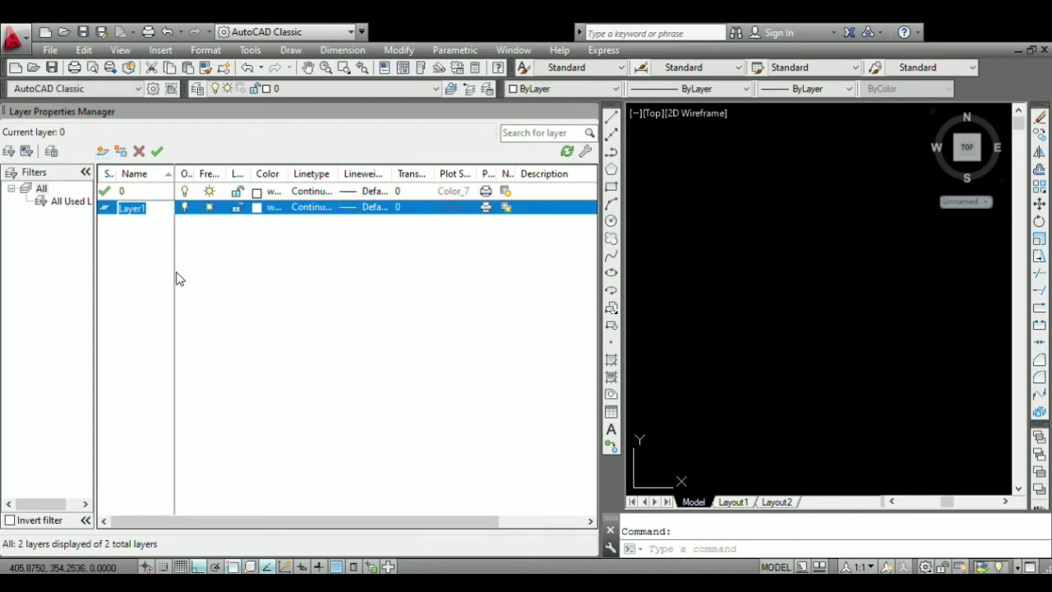
{"action": "type", "text": "garis as"}
{"action": "left_click", "coordinate": [261, 212]}
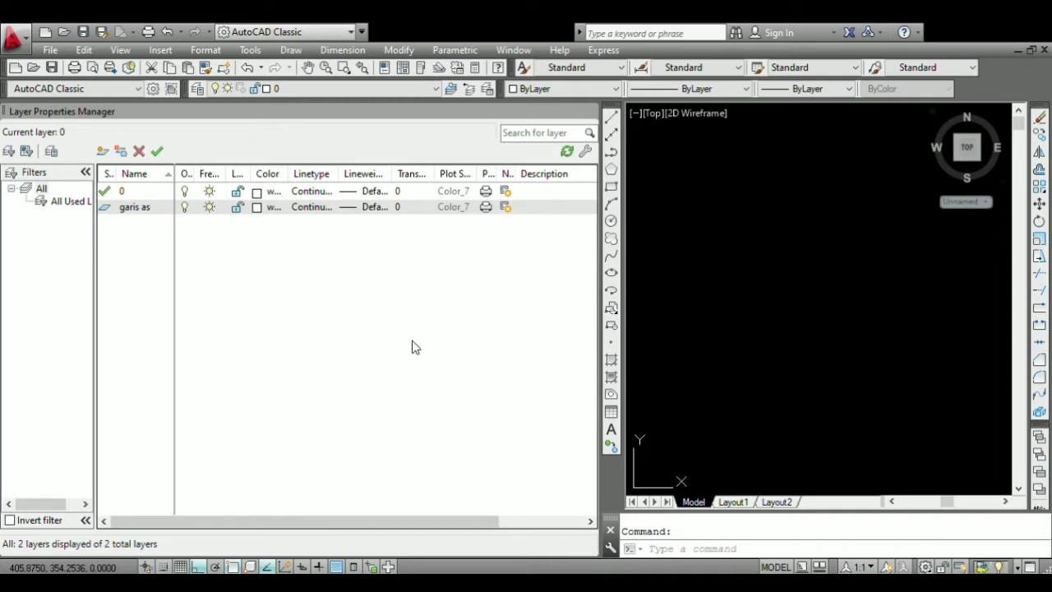
{"action": "left_click", "coordinate": [516, 439]}
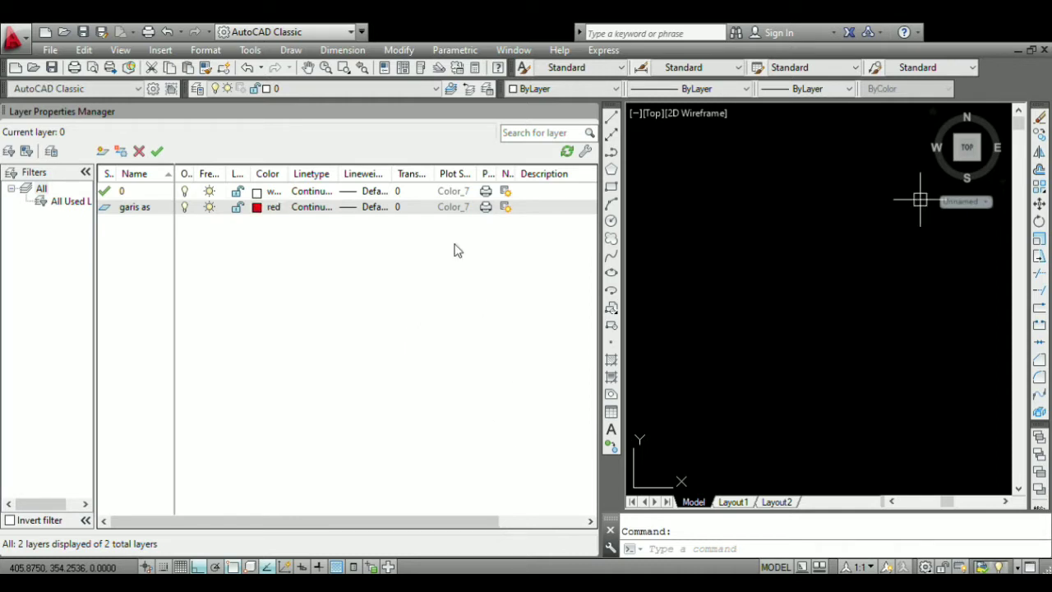
{"action": "left_click", "coordinate": [376, 210]}
{"action": "left_click", "coordinate": [474, 419]}
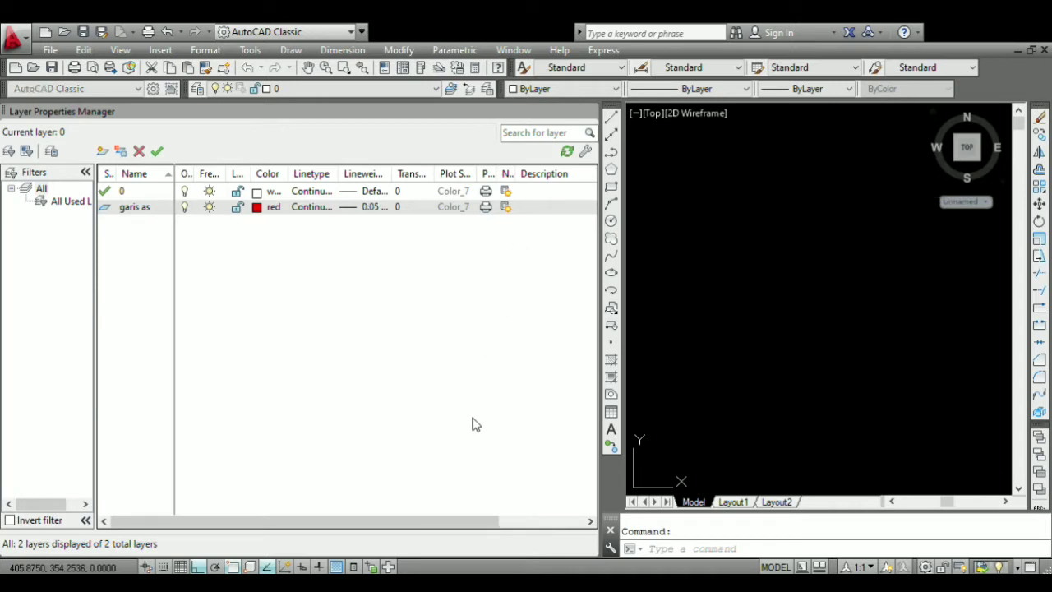
- Add a layer named "dinding luar" with colour 20 and a 0.20 mm lineweight
{"action": "left_click", "coordinate": [120, 152]}
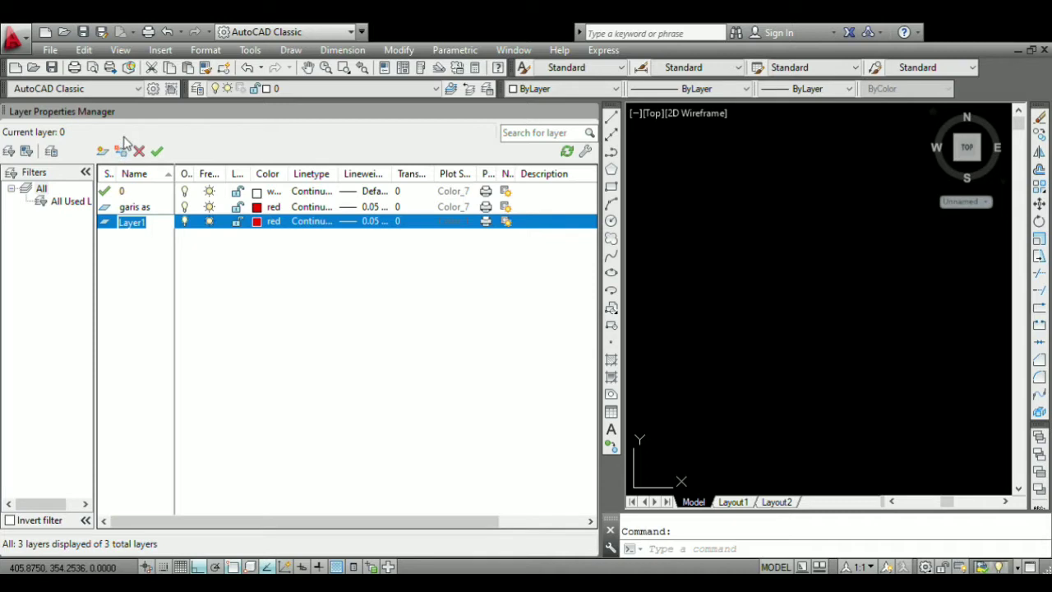
{"action": "type", "text": "dinding luar"}
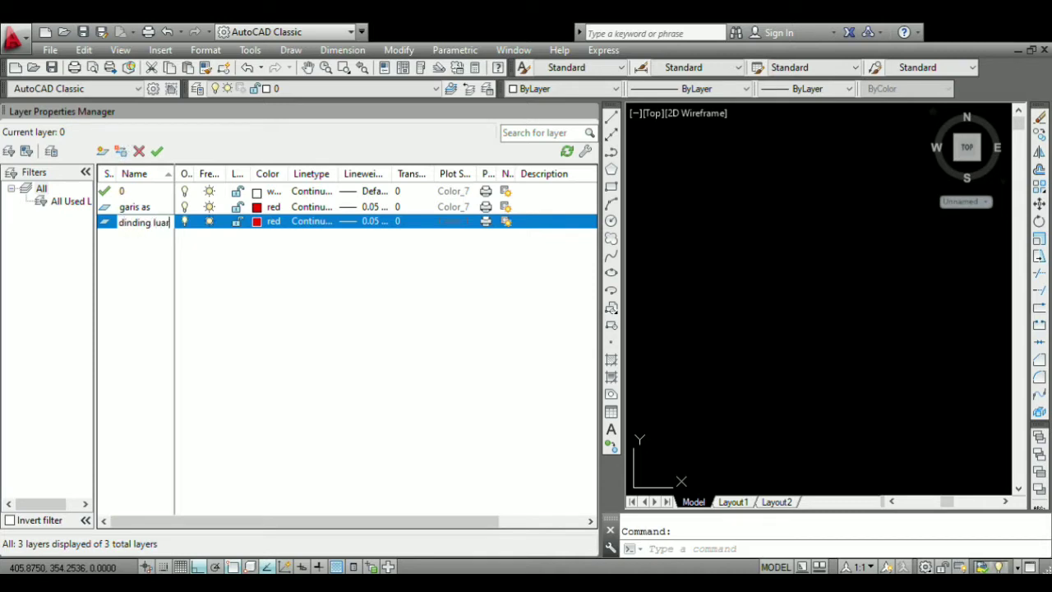
{"action": "left_click", "coordinate": [260, 231]}
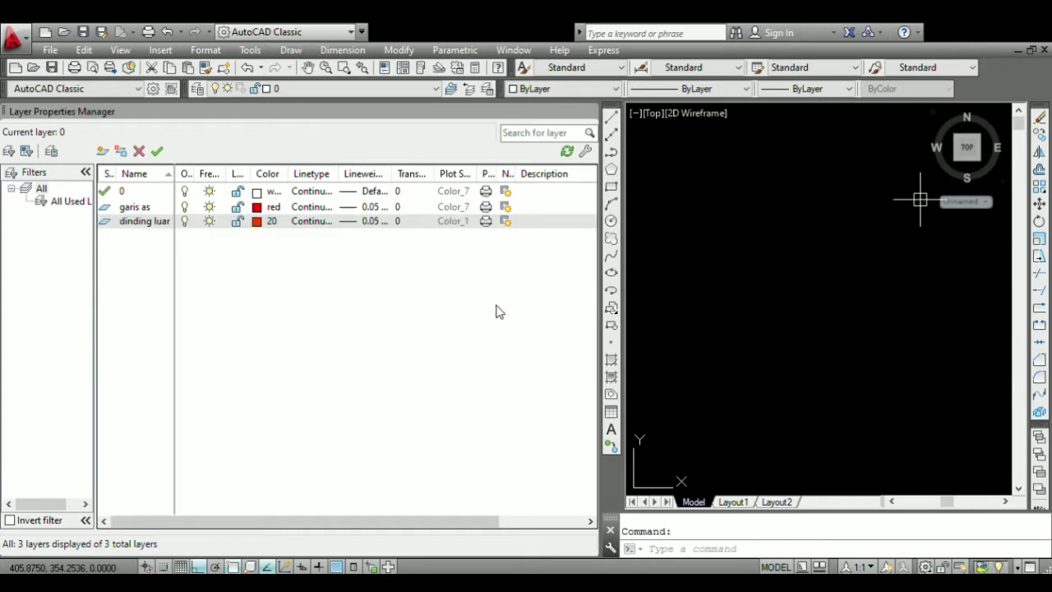
- Add a layer named "dinding dalam" with blue colour and a 0.09 mm lineweight
{"action": "left_click", "coordinate": [102, 151]}
{"action": "type", "text": "dinding"}
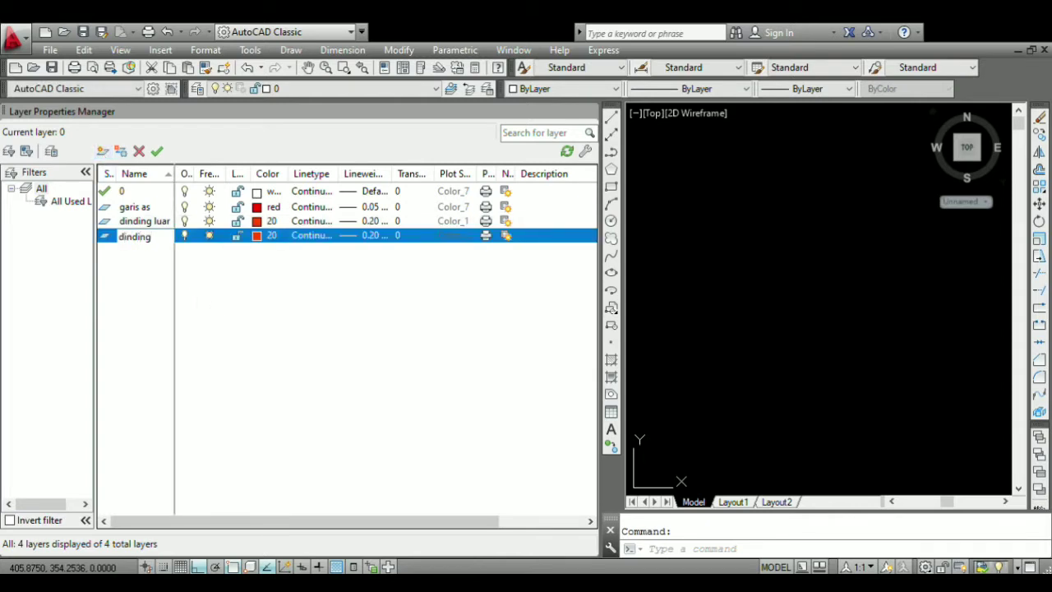
{"action": "type", "text": " dalam"}
{"action": "left_click", "coordinate": [258, 236]}
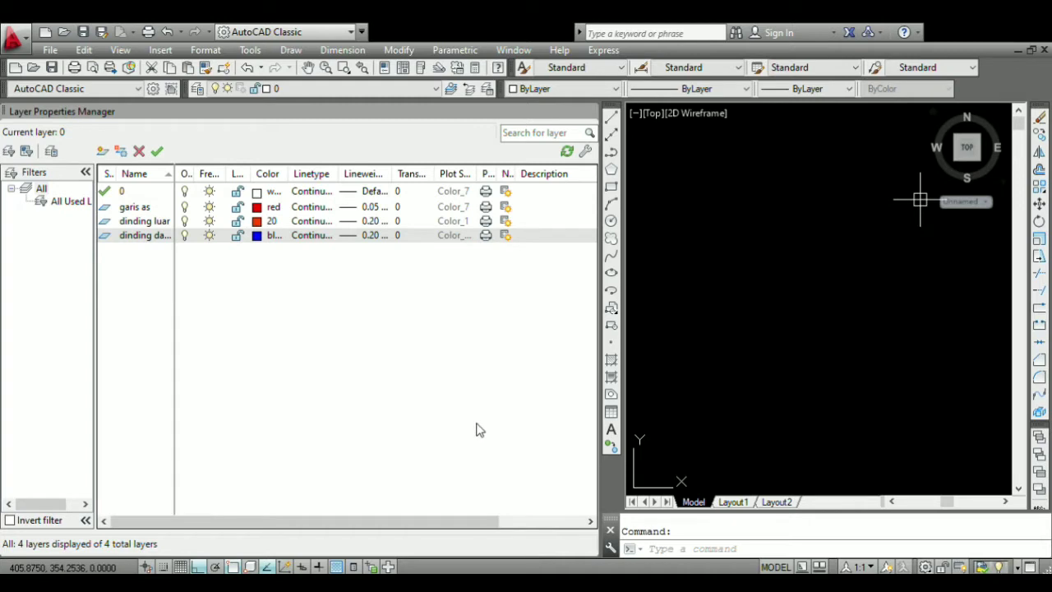
- Add a layer named "kusen" with green colour and a 0.25 mm lineweight
{"action": "left_click", "coordinate": [102, 152]}
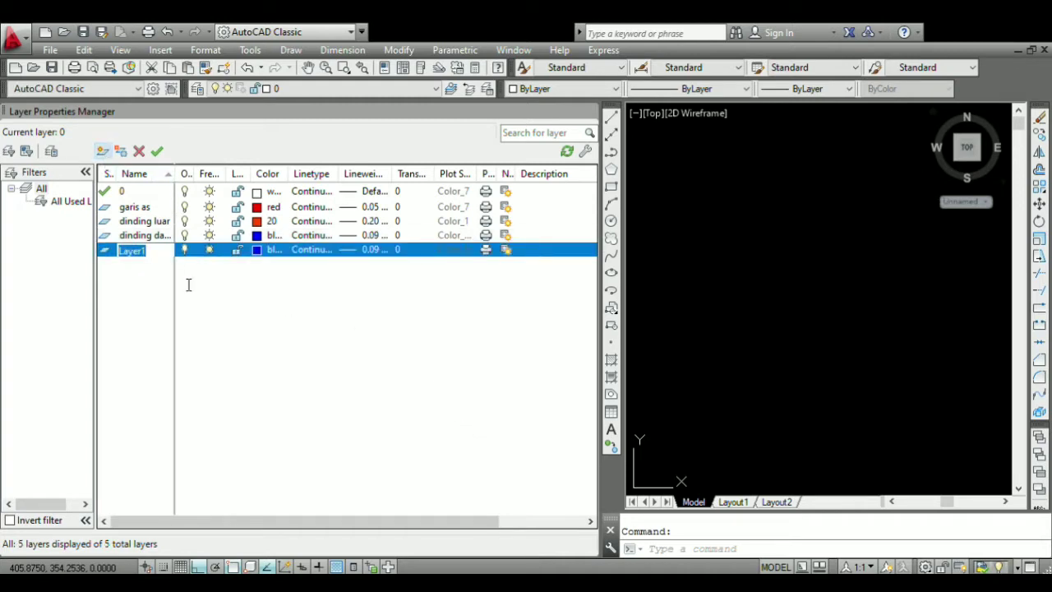
{"action": "type", "text": "k"}
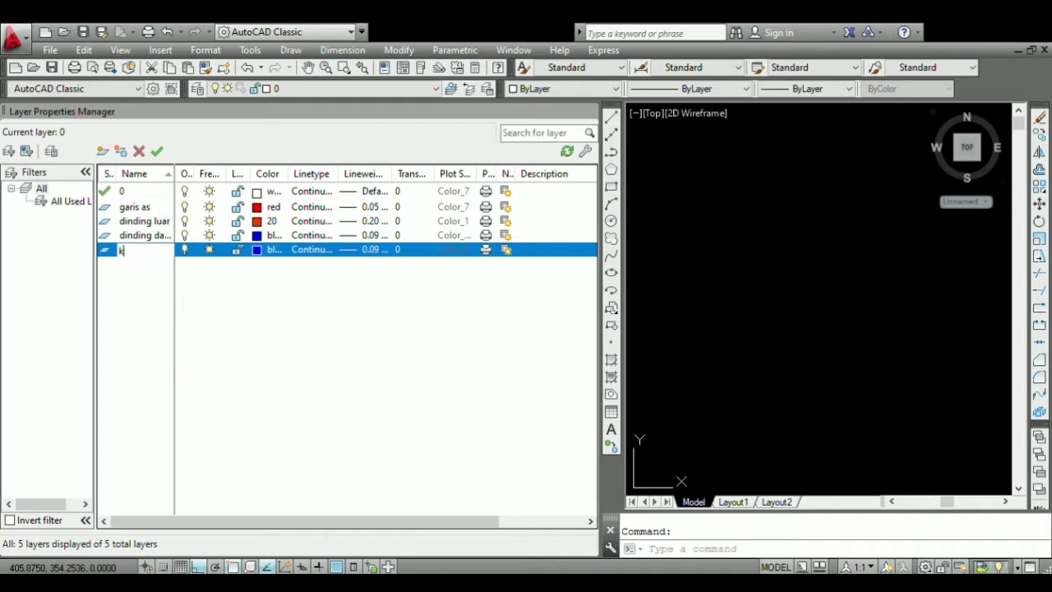
{"action": "type", "text": "usen"}
{"action": "left_click", "coordinate": [257, 249]}
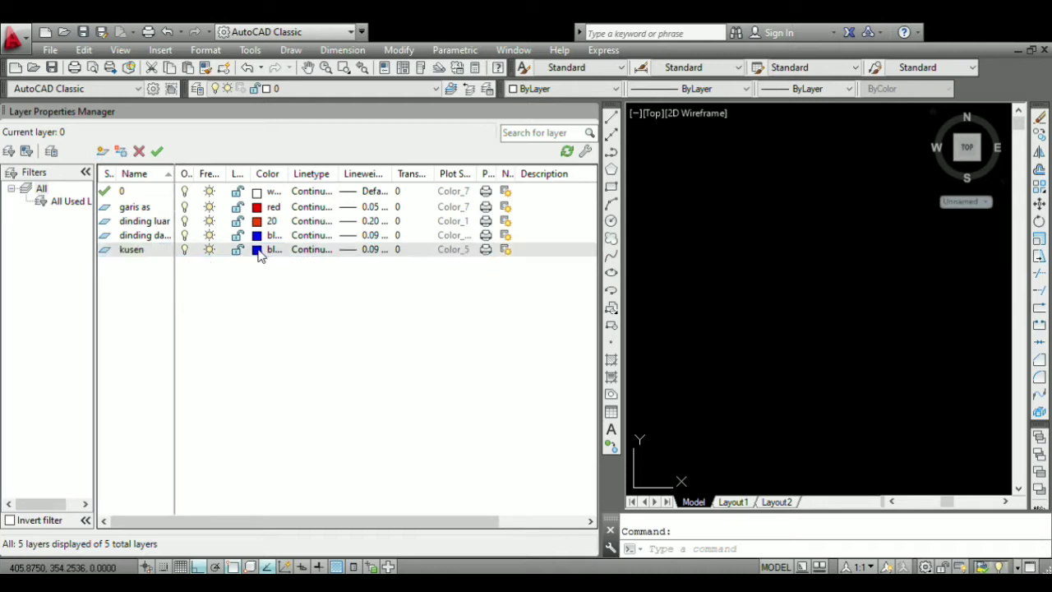
{"action": "left_click", "coordinate": [354, 341]}
{"action": "left_click", "coordinate": [490, 435]}
{"action": "left_click", "coordinate": [473, 426]}
- Add a layer named "kolom" with yellow colour and a 0.30 mm lineweight
{"action": "left_click", "coordinate": [101, 151]}
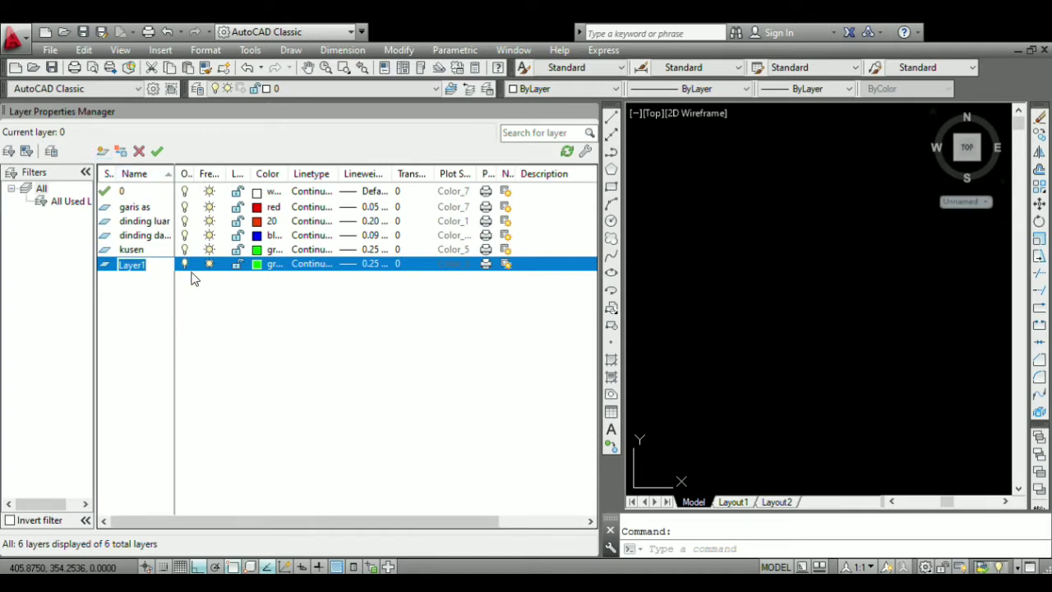
{"action": "type", "text": "kolom"}
{"action": "key", "text": "Return"}
{"action": "left_click", "coordinate": [260, 269]}
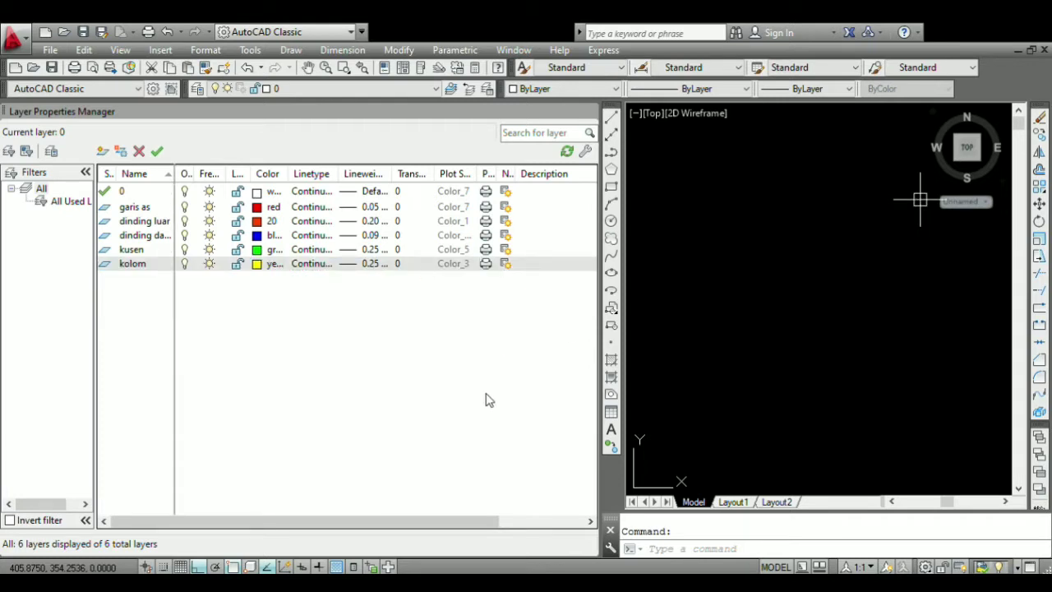
- Add a layer named "arsiran" with colour 253 and a 0.05 mm lineweight
{"action": "left_click", "coordinate": [101, 151]}
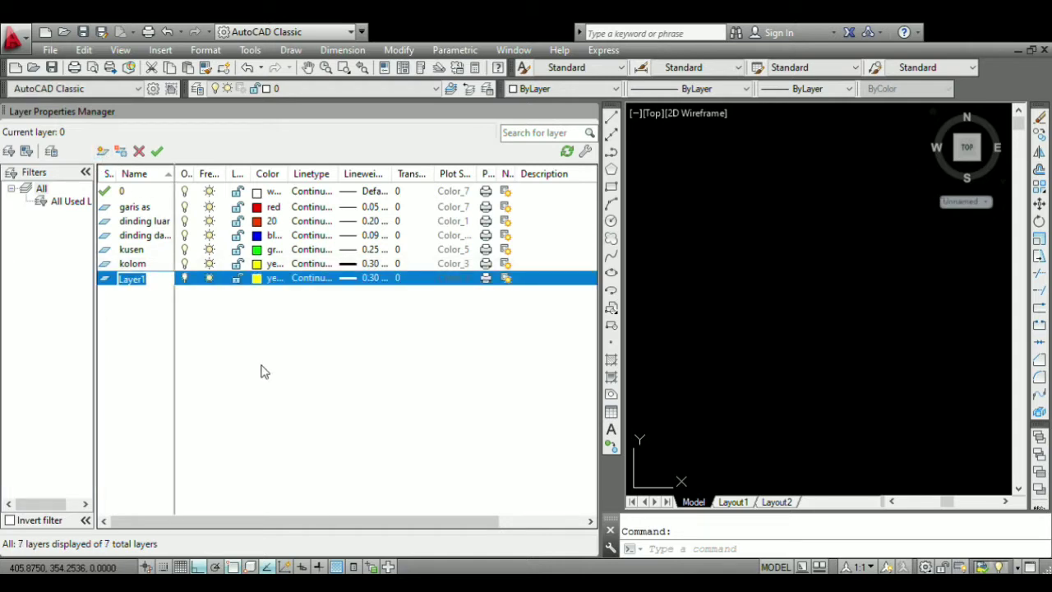
{"action": "type", "text": "arsiran"}
{"action": "key", "text": "Return"}
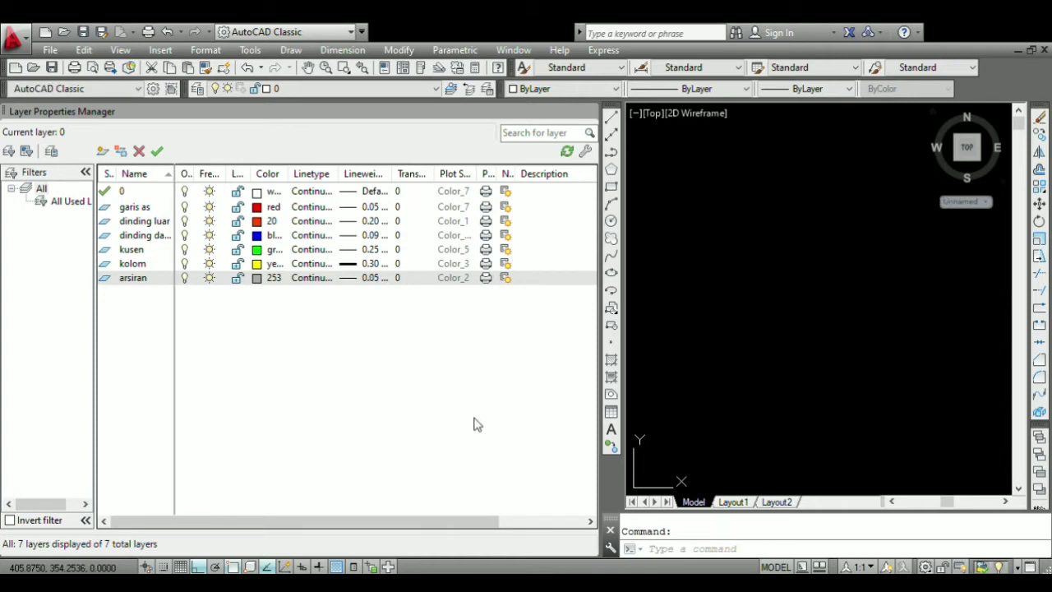
- Add a layer named "dimensi" with cyan colour and a 0.13 mm lineweight
{"action": "left_click", "coordinate": [102, 152]}
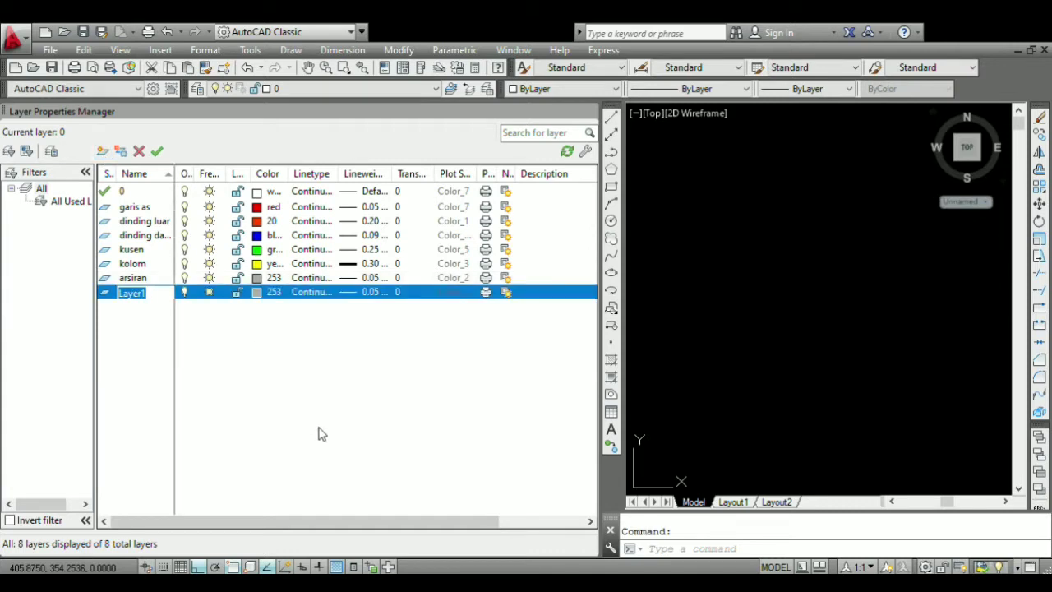
{"action": "type", "text": "dimensi"}
{"action": "left_click", "coordinate": [253, 296]}
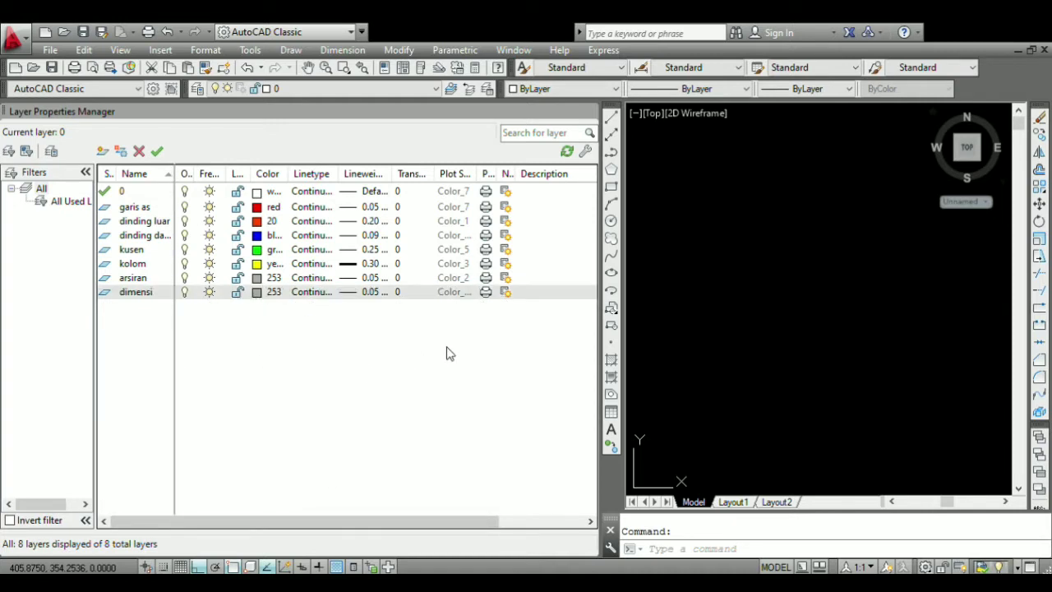
{"action": "left_click", "coordinate": [368, 293]}
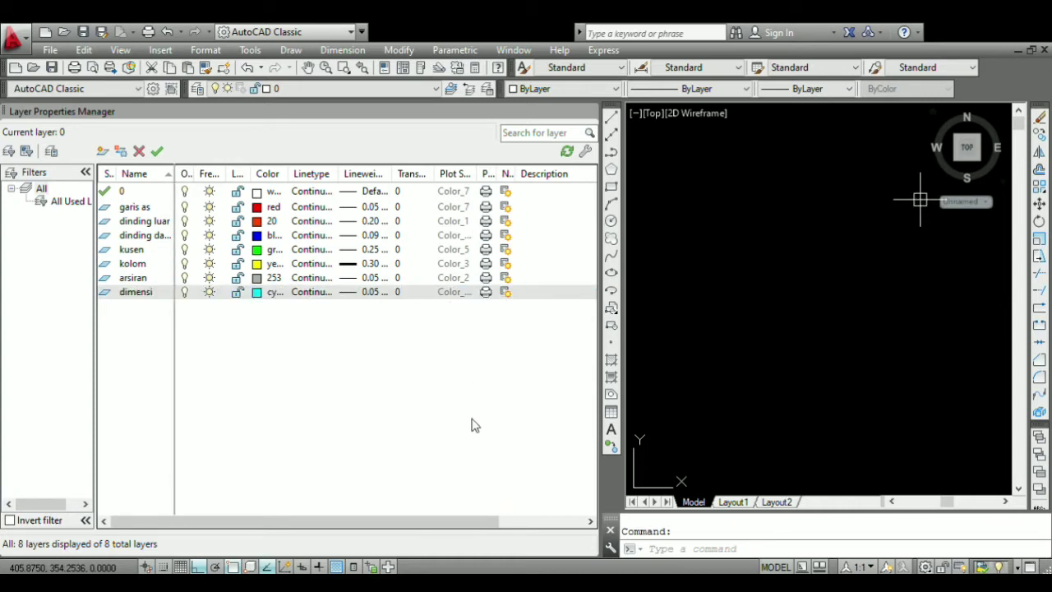
- Add a layer named "interior" with colour 32 and a 0.05 mm lineweight
{"action": "left_click", "coordinate": [101, 151]}
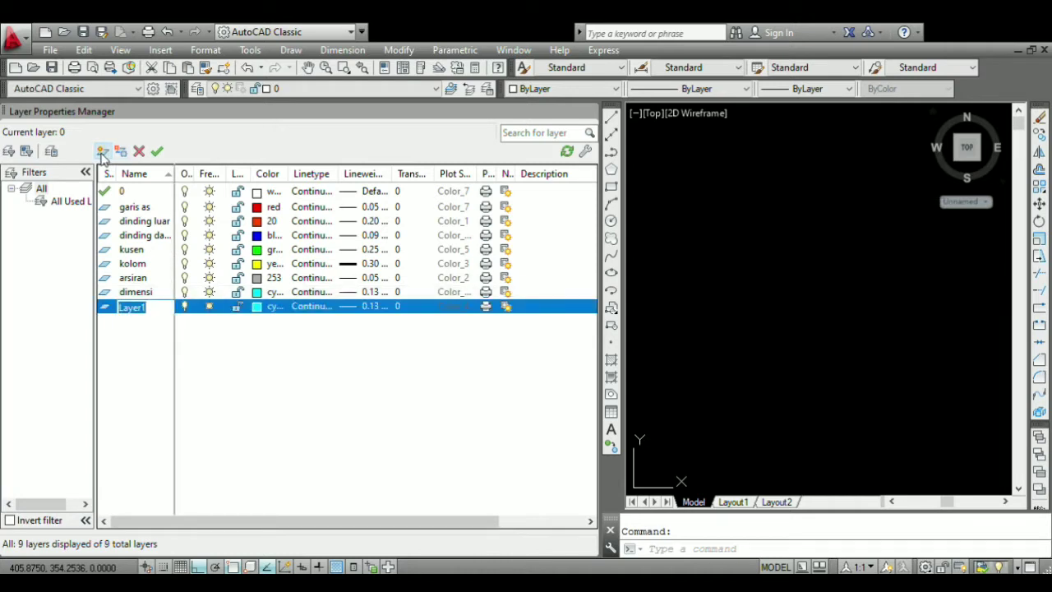
{"action": "type", "text": "interior"}
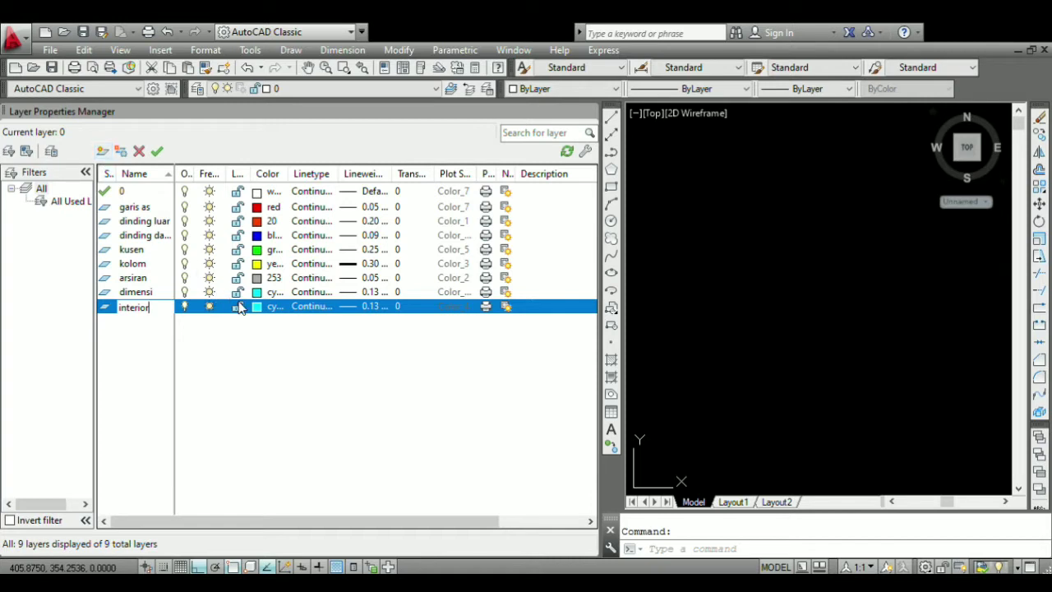
{"action": "key", "text": "Return"}
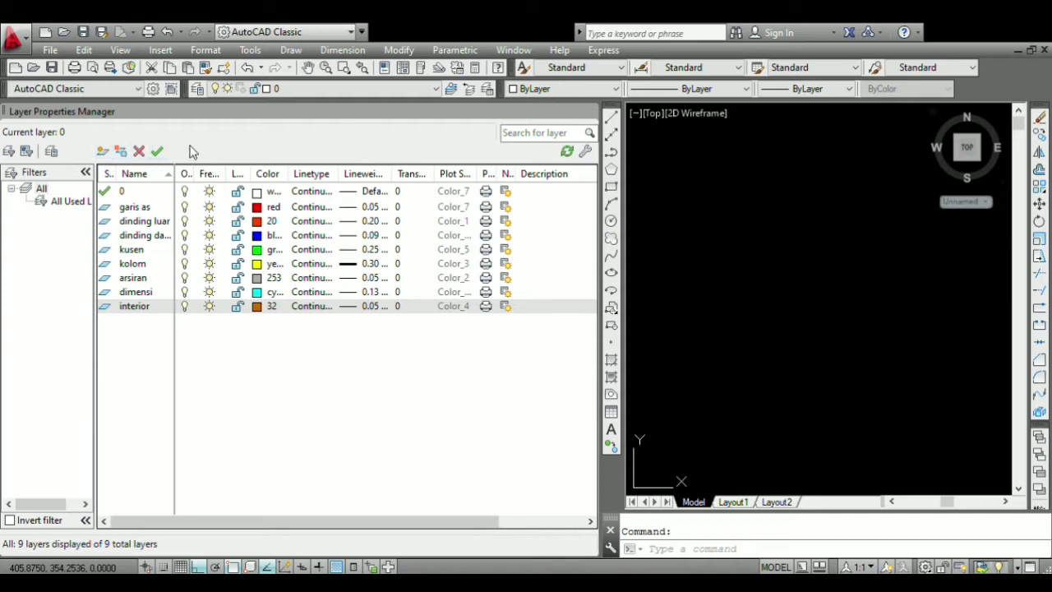
- Make the "garis as" layer current and close the layer manager
{"action": "double_click", "coordinate": [134, 208]}
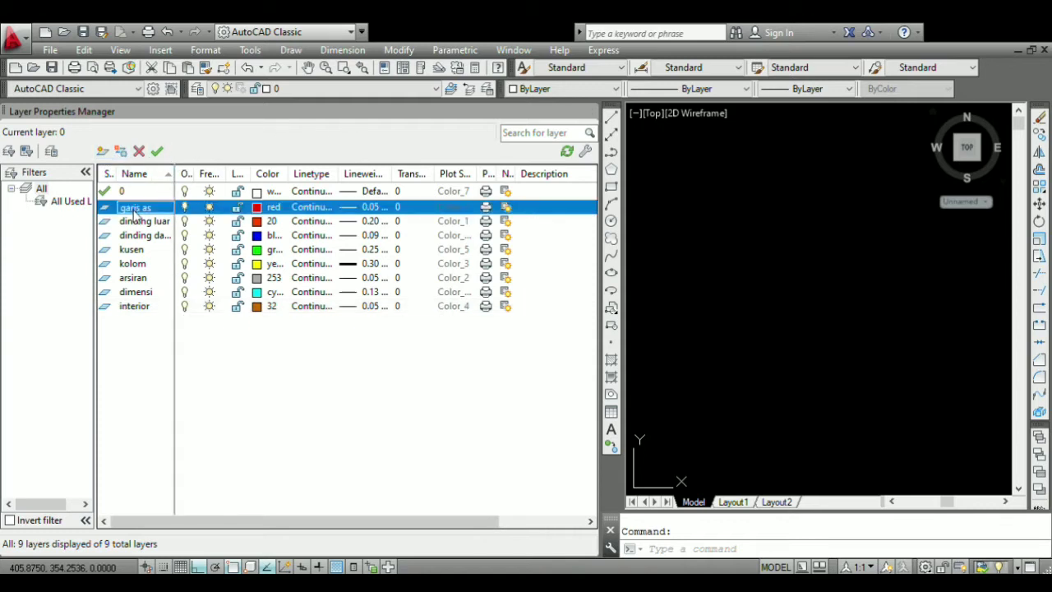
{"action": "left_click", "coordinate": [157, 153]}
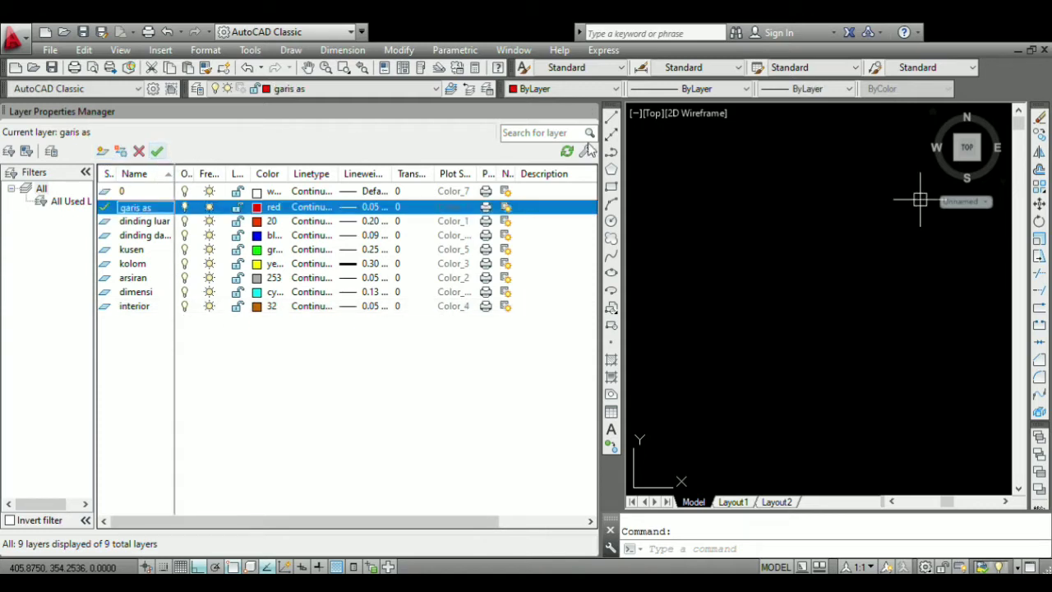
{"action": "left_click", "coordinate": [589, 112]}
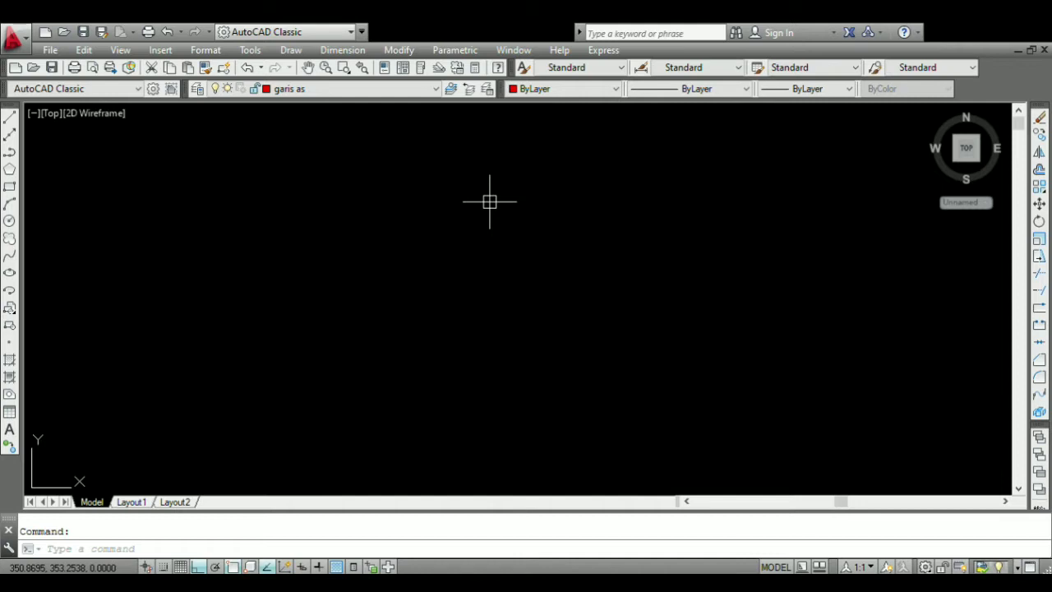
- Start the axis outline at its upper-left corner with line segments of 400 down, 300 right and 100 down
{"action": "type", "text": "l"}
{"action": "key", "text": "Return"}
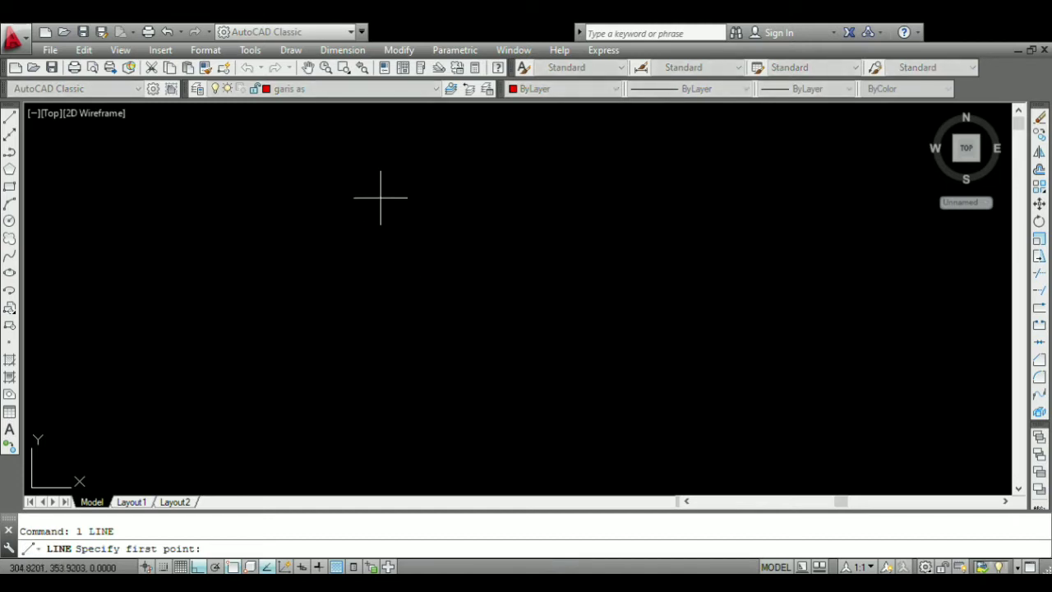
{"action": "left_click", "coordinate": [381, 197]}
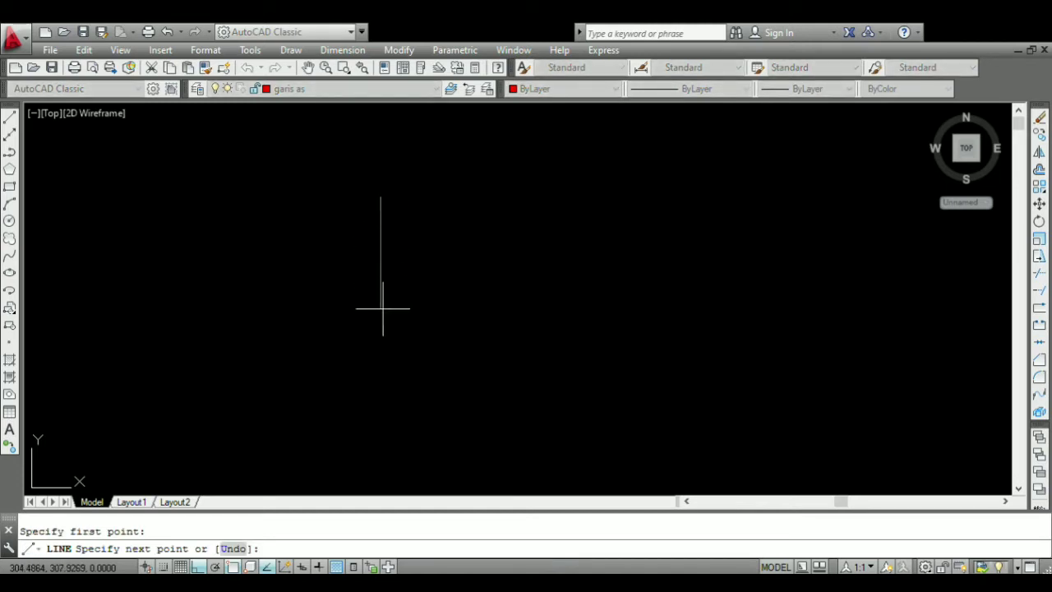
{"action": "type", "text": "400"}
{"action": "key", "text": "Return"}
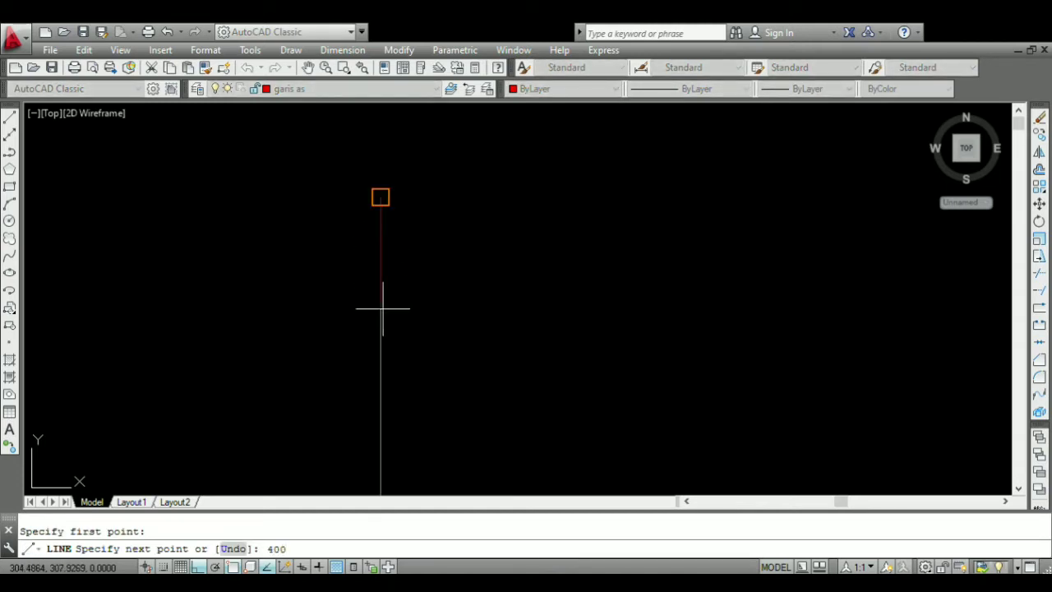
{"action": "scroll", "coordinate": [382, 308], "scroll_direction": "down", "scroll_amount": 4}
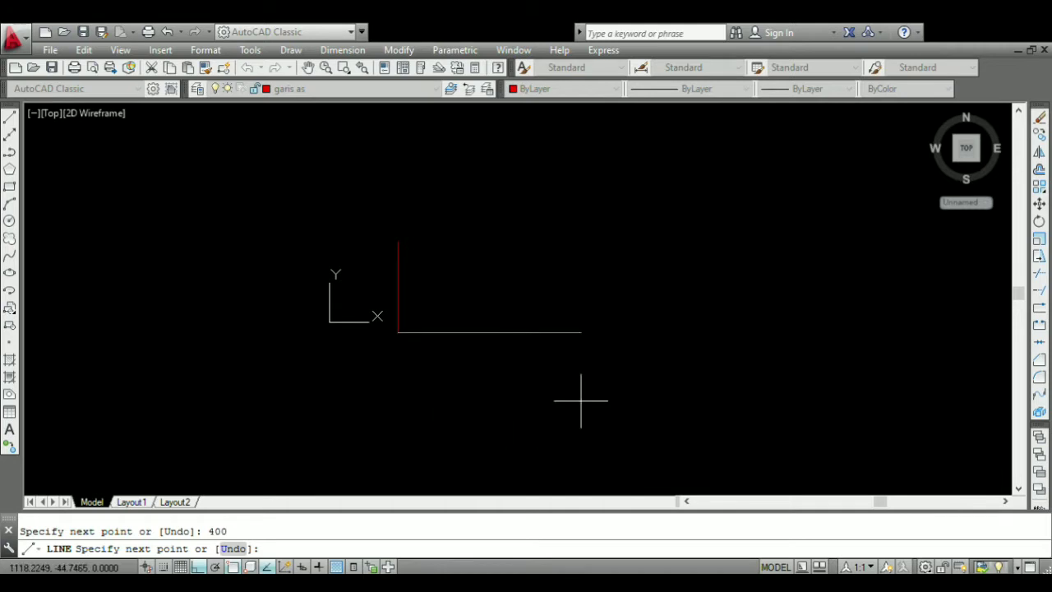
{"action": "type", "text": "00"}
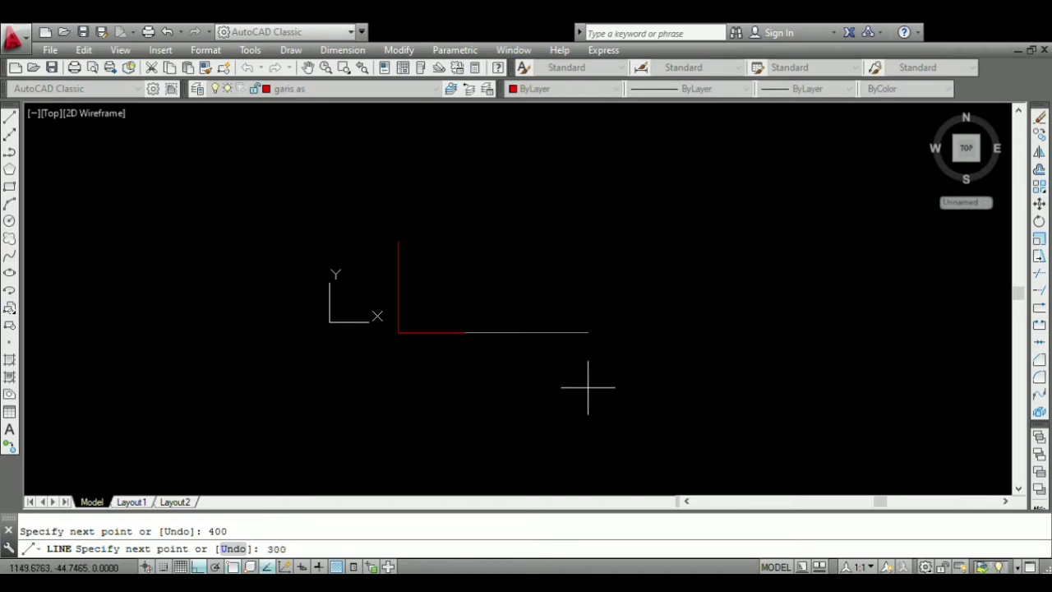
{"action": "key", "text": "Return"}
{"action": "type", "text": "10"}
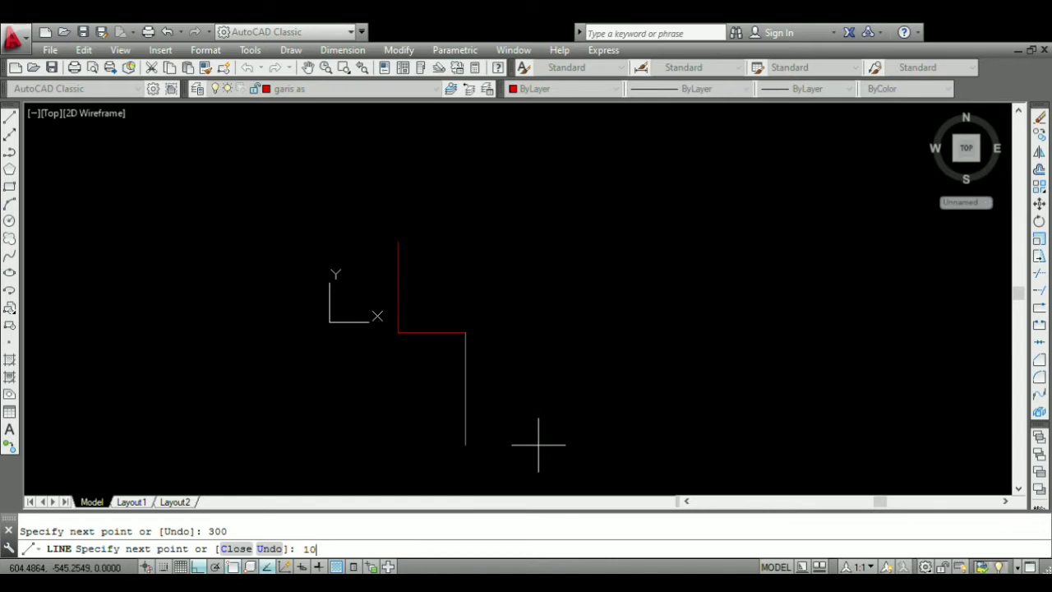
{"action": "type", "text": "0"}
{"action": "key", "text": "Return"}
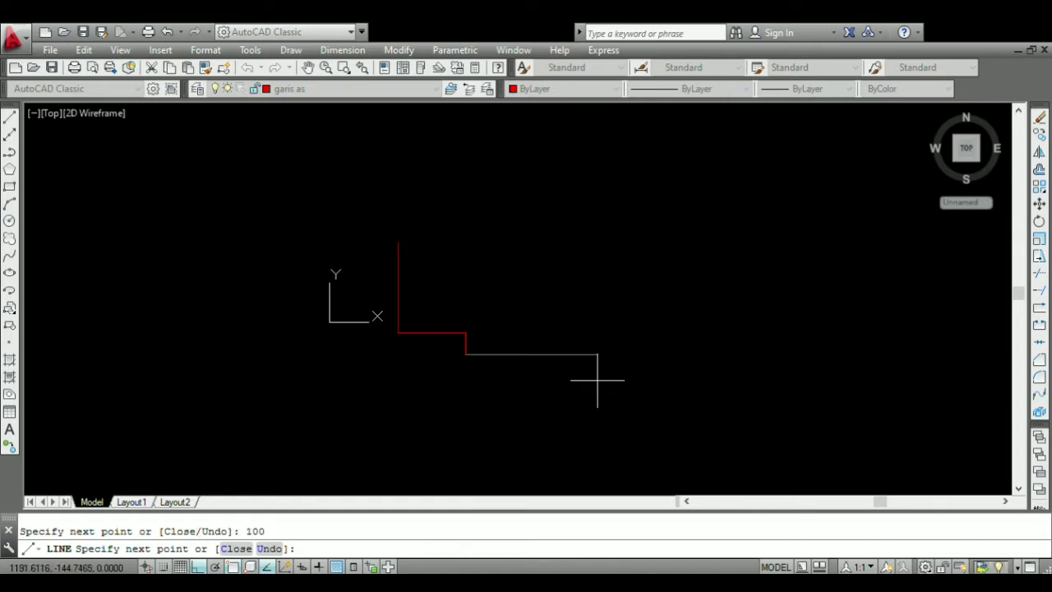
- Continue the axis outline with segments of 400 right, 300 up and 200 up
{"action": "type", "text": "400"}
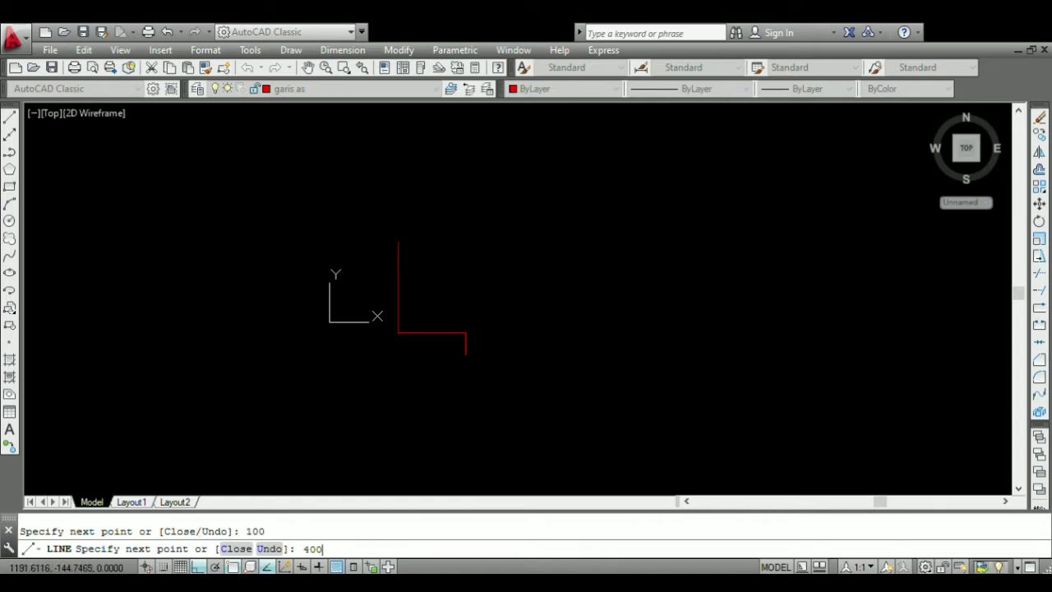
{"action": "key", "text": "Return"}
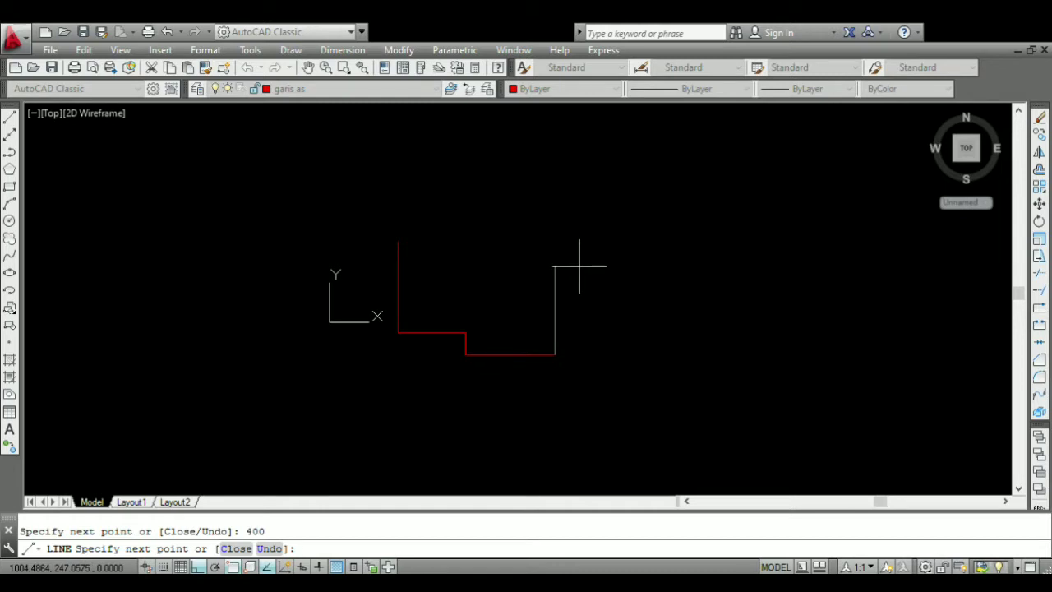
{"action": "type", "text": "300"}
{"action": "key", "text": "Return"}
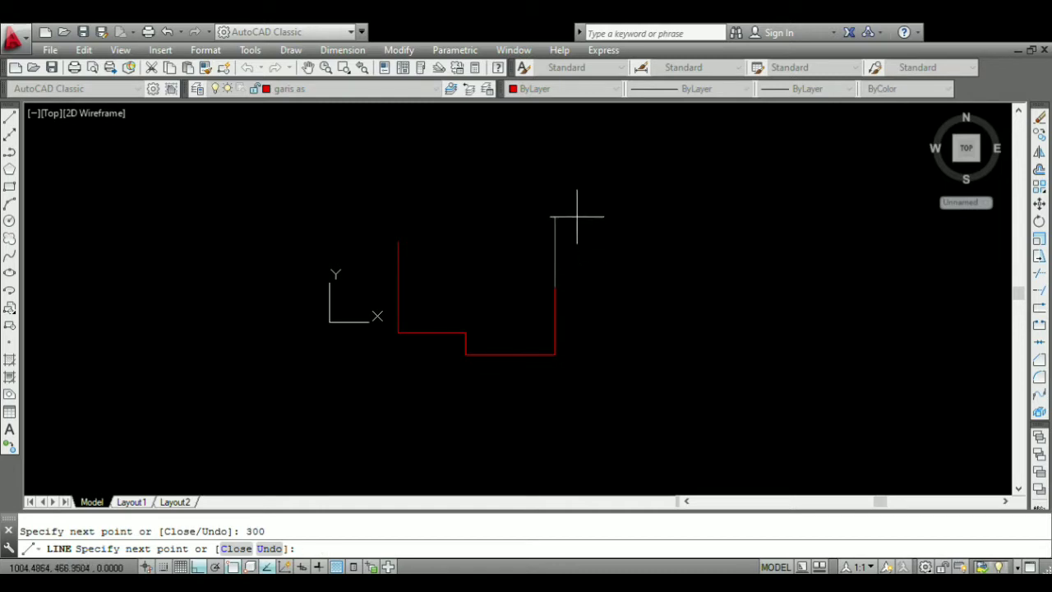
{"action": "type", "text": "200"}
{"action": "key", "text": "Return"}
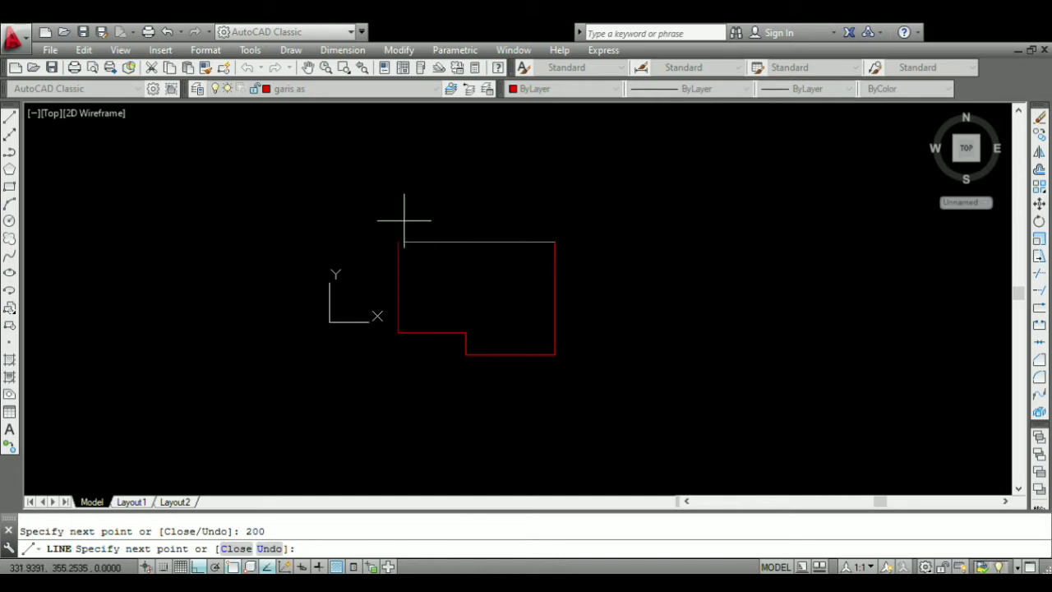
- Close the outline along its upper edge with leftward segments of 200 and 500
{"action": "type", "text": "20"}
{"action": "key", "text": "BackSpace"}
{"action": "key", "text": "BackSpace"}
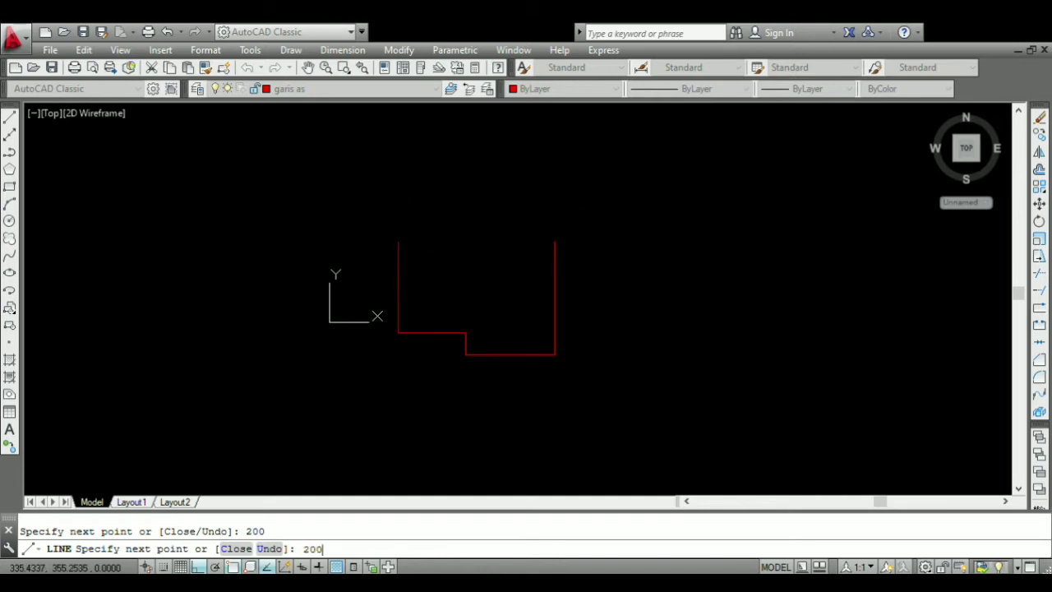
{"action": "type", "text": "50"}
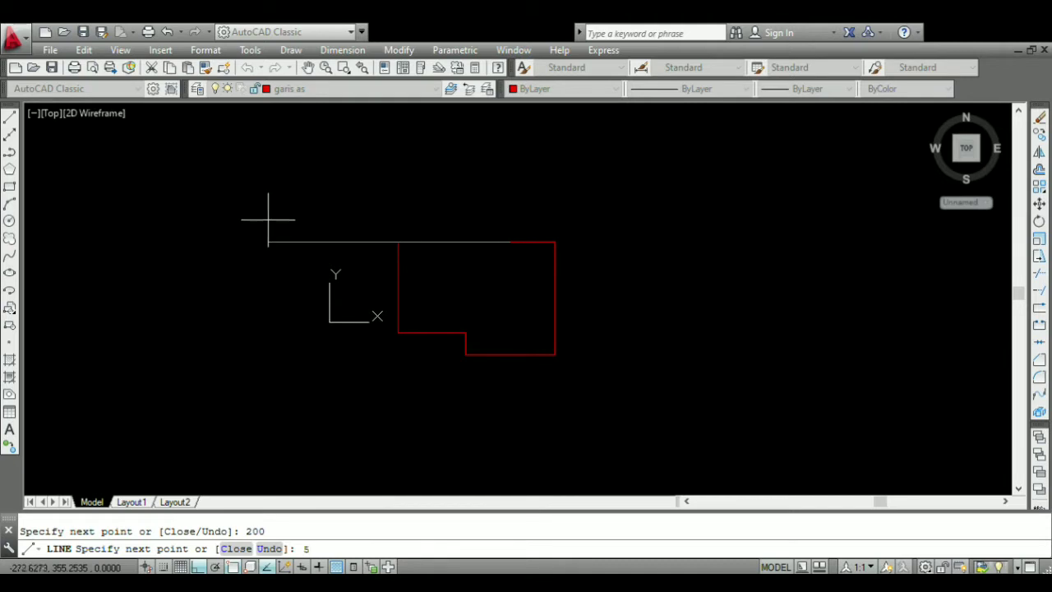
{"action": "key", "text": "BackSpace"}
{"action": "key", "text": "BackSpace"}
{"action": "key", "text": "Return"}
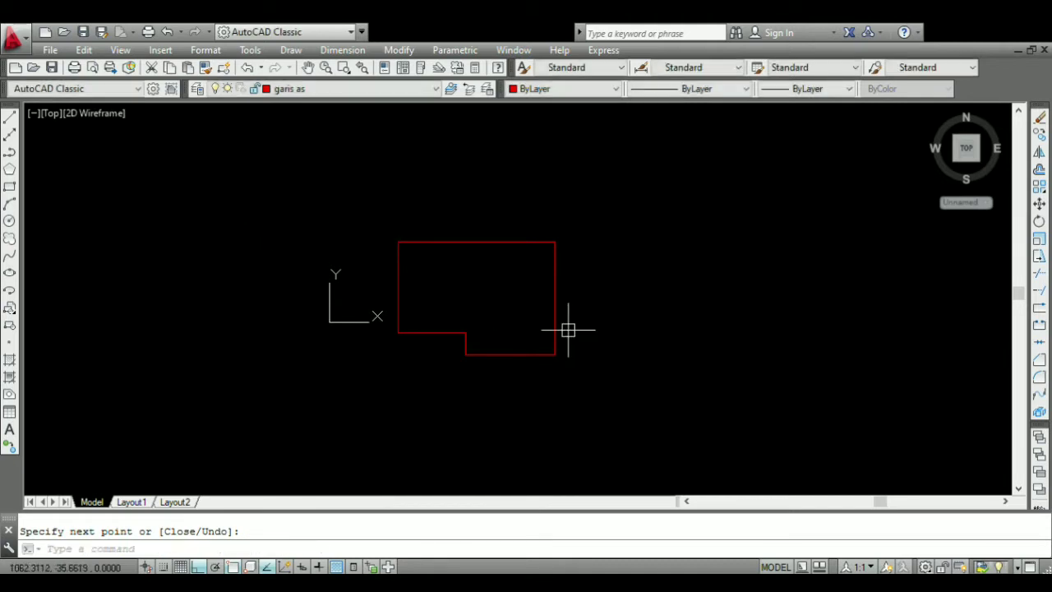
- Draw the upper-right room's axis lines from the 200/500 joint on the upper edge, 200 down and 200 right
{"action": "key", "text": "Return"}
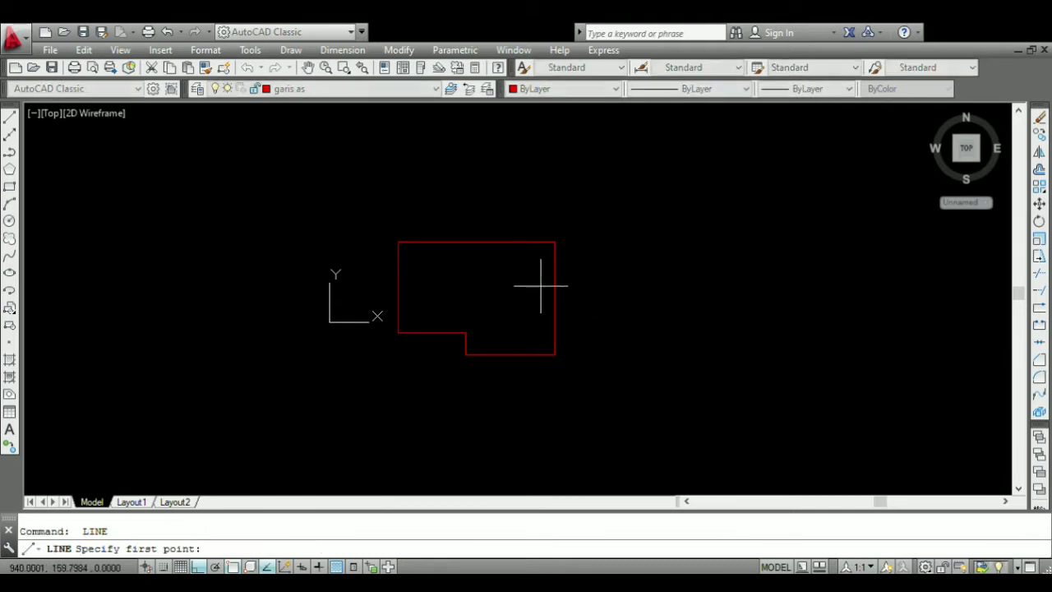
{"action": "left_click", "coordinate": [509, 243]}
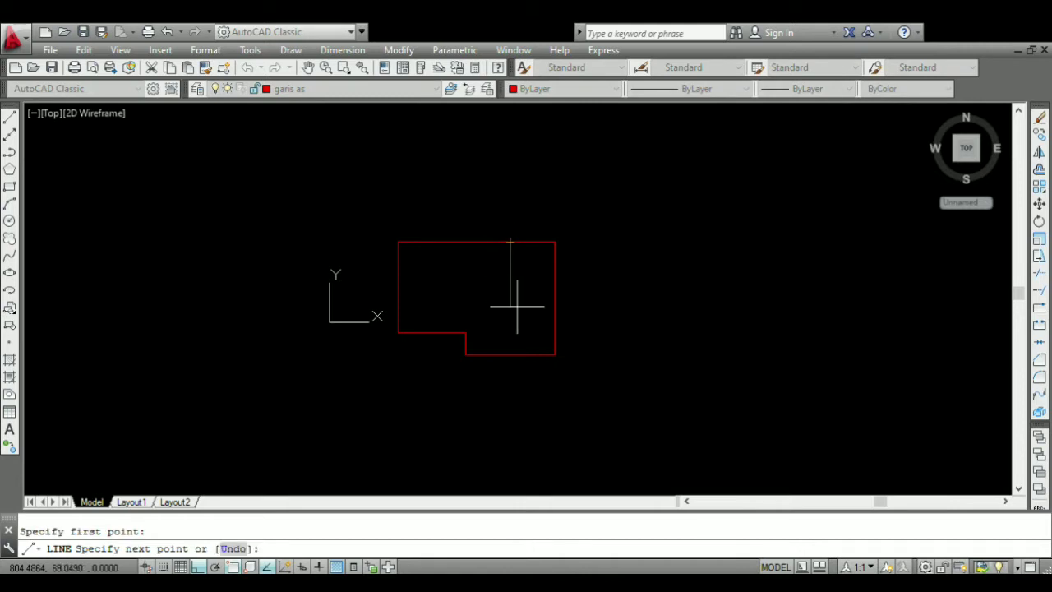
{"action": "type", "text": "200"}
{"action": "key", "text": "Return"}
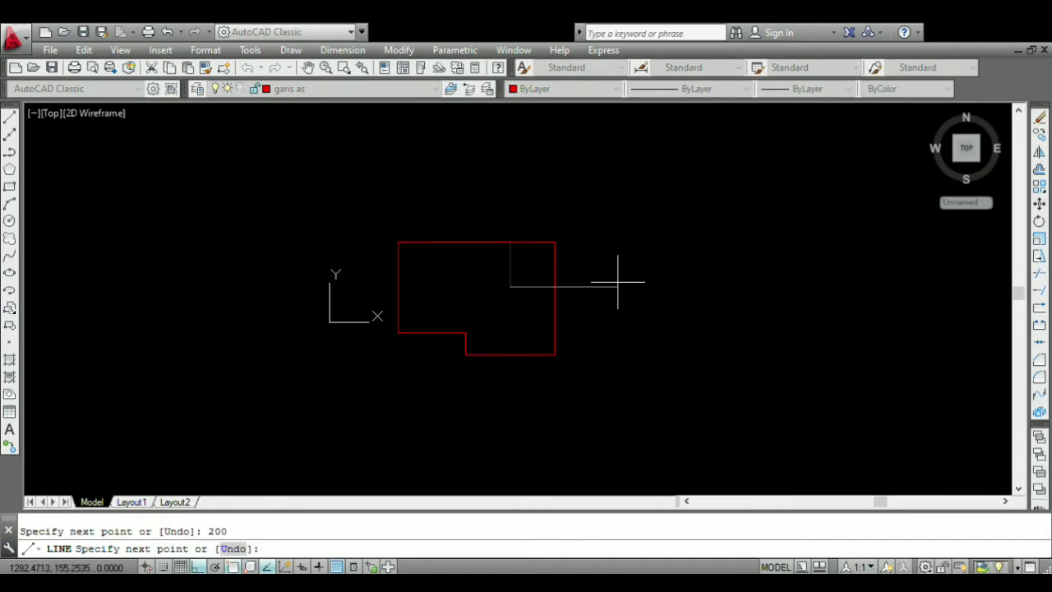
{"action": "type", "text": "200"}
{"action": "key", "text": "Return"}
{"action": "key", "text": "Return"}
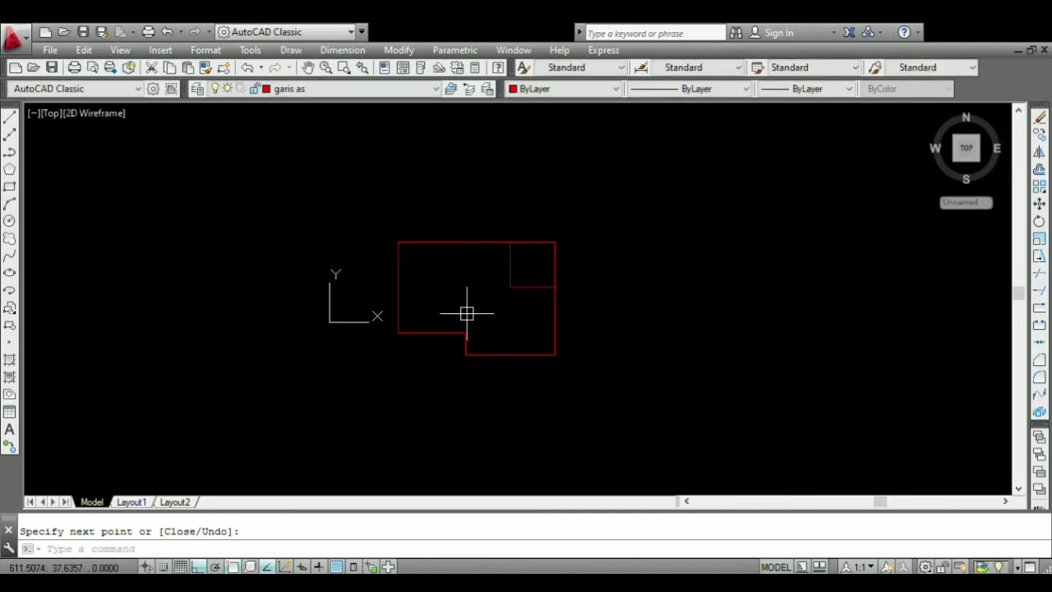
- From the small room's inner corner, draw an axis line 200 left and down to the outline's inner step corner
{"action": "type", "text": "line"}
{"action": "key", "text": "Return"}
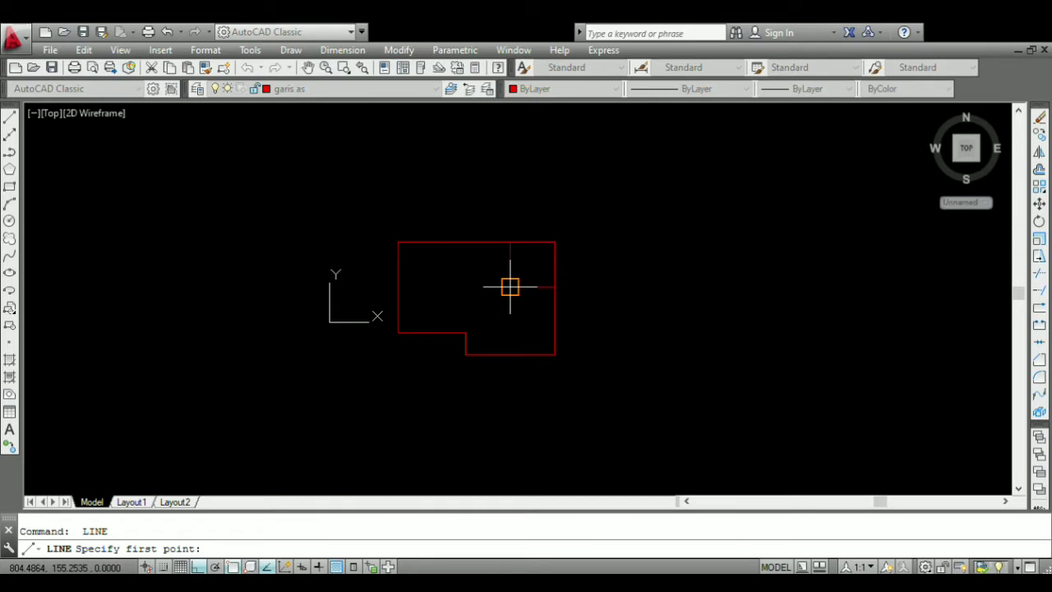
{"action": "left_click", "coordinate": [509, 287]}
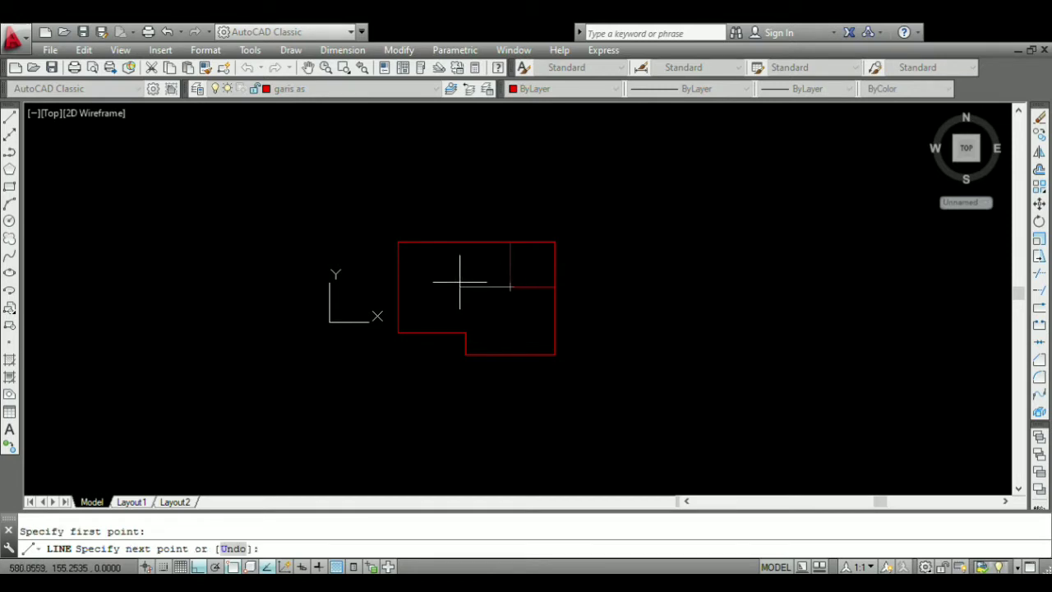
{"action": "type", "text": "200"}
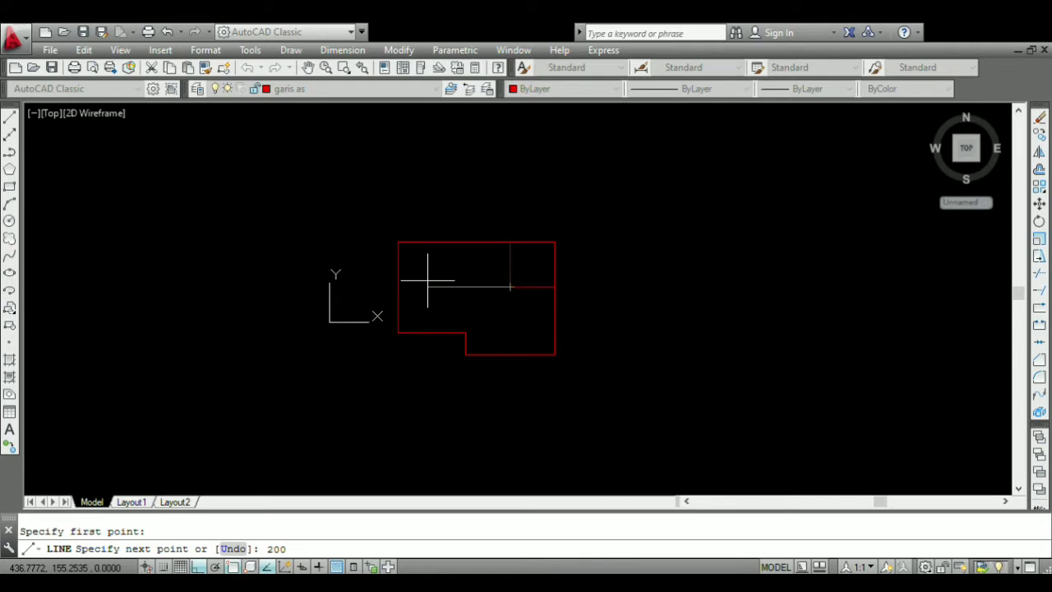
{"action": "key", "text": "Return"}
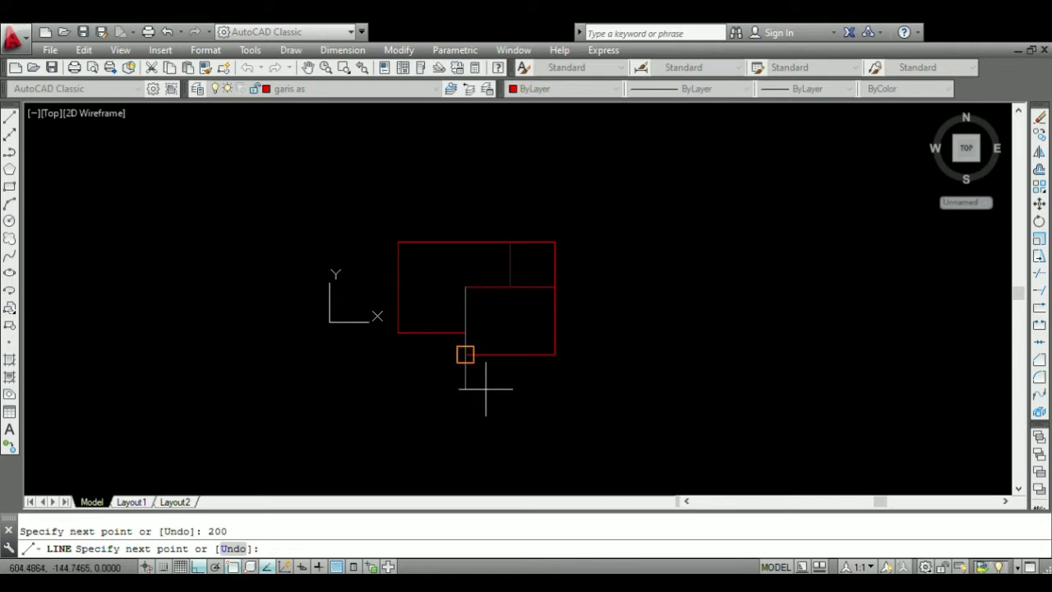
{"action": "left_click", "coordinate": [465, 344]}
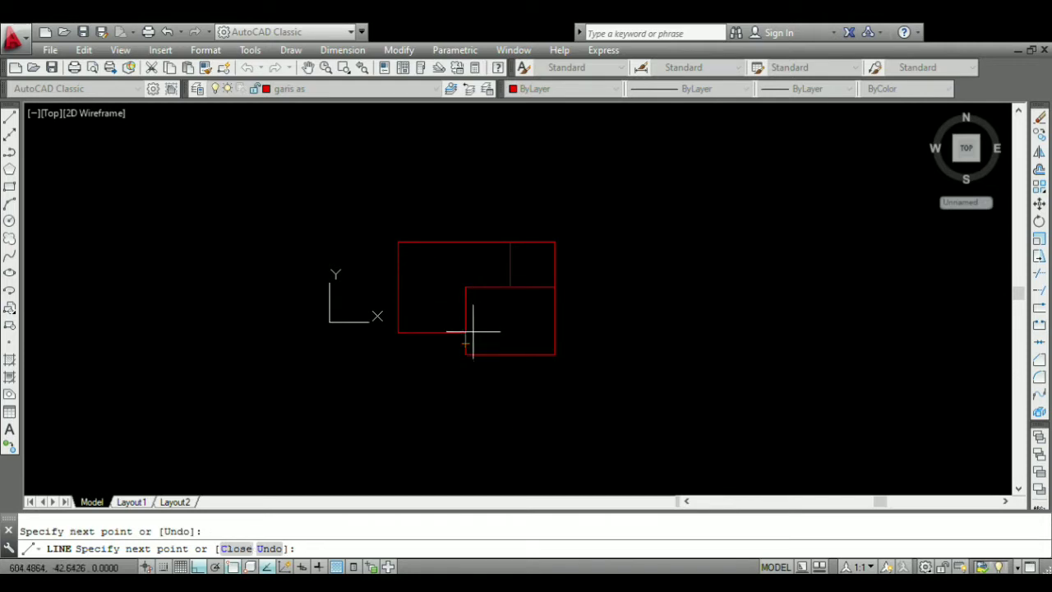
{"action": "scroll", "coordinate": [474, 329], "scroll_direction": "up", "scroll_amount": 2}
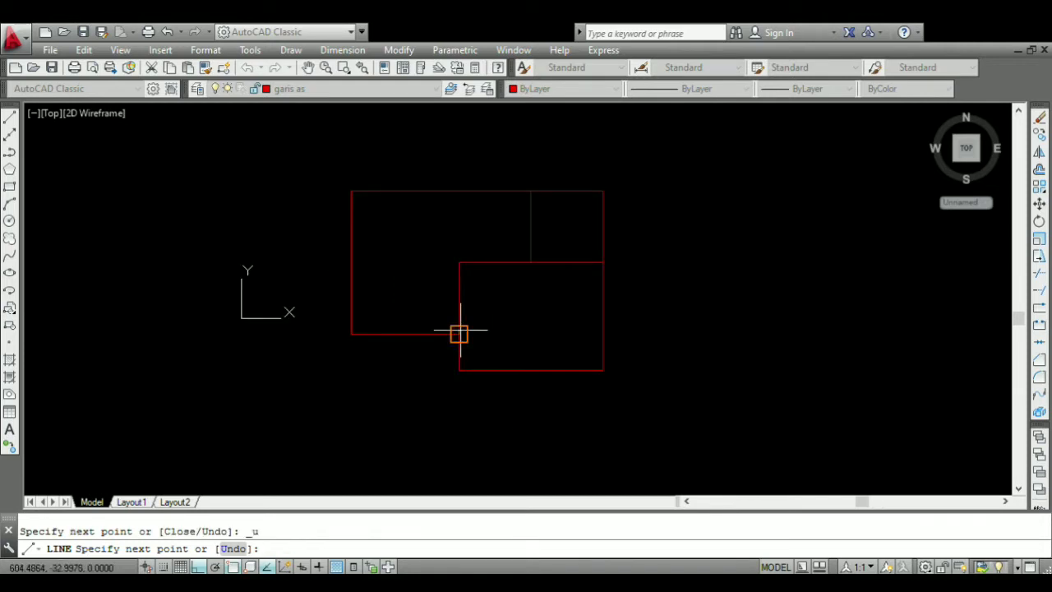
{"action": "left_click", "coordinate": [459, 333]}
{"action": "key", "text": "Return"}
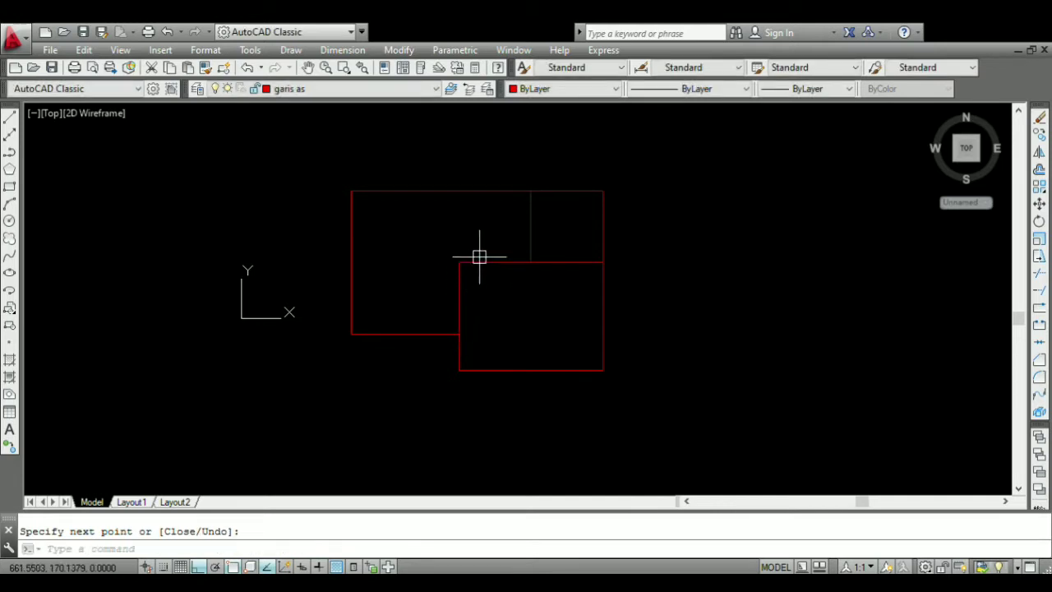
{"action": "left_click", "coordinate": [302, 388]}
{"action": "left_click", "coordinate": [271, 321]}
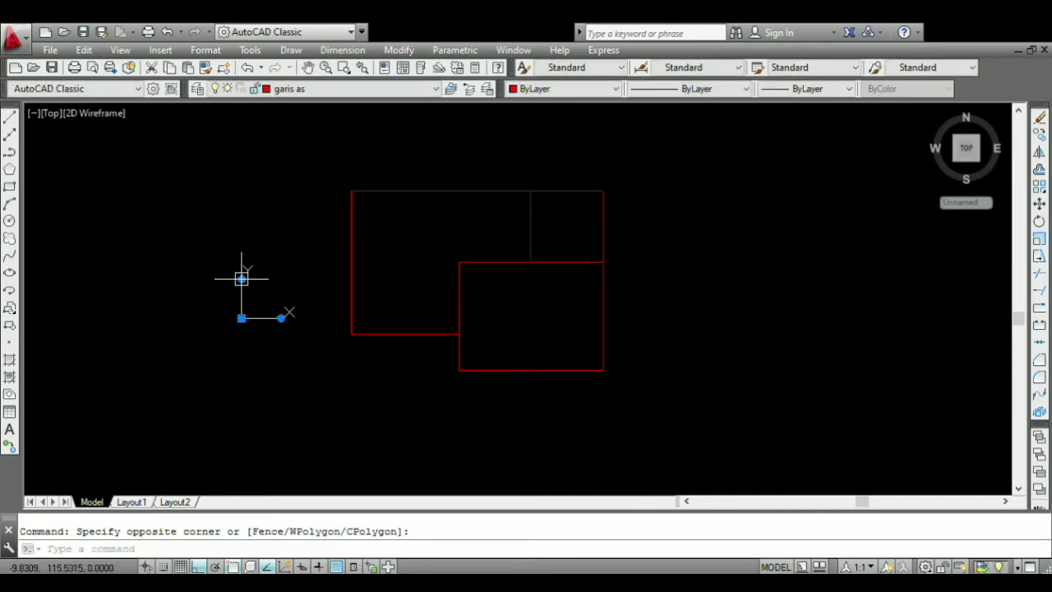
{"action": "scroll", "coordinate": [239, 302], "scroll_direction": "up", "scroll_amount": 4}
{"action": "left_click", "coordinate": [241, 318]}
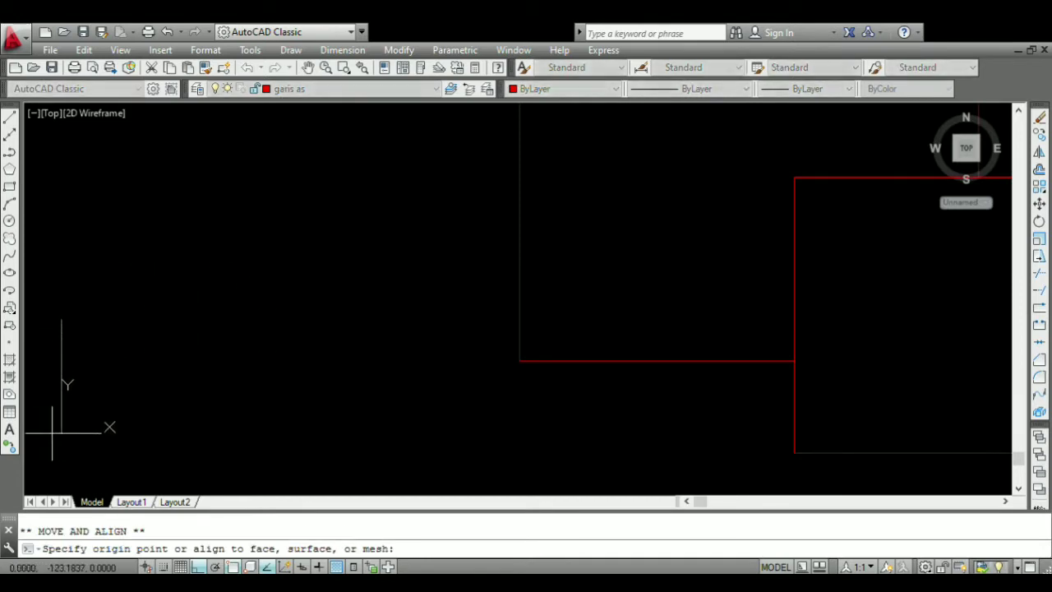
{"action": "scroll", "coordinate": [102, 365], "scroll_direction": "down", "scroll_amount": 5}
{"action": "key", "text": "Escape"}
{"action": "scroll", "coordinate": [191, 354], "scroll_direction": "up", "scroll_amount": 4}
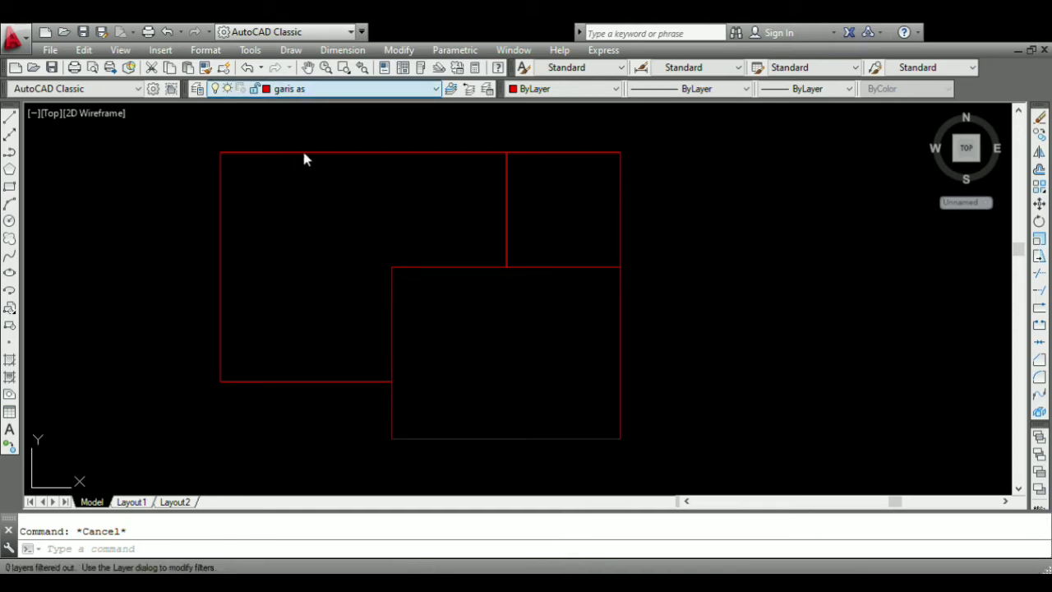
- Make the "dinding luar" layer current and start a multiline with Zero justification and a scale of 15
{"action": "scroll", "coordinate": [328, 216], "scroll_direction": "down", "scroll_amount": 4}
{"action": "scroll", "coordinate": [329, 215], "scroll_direction": "up", "scroll_amount": 2}
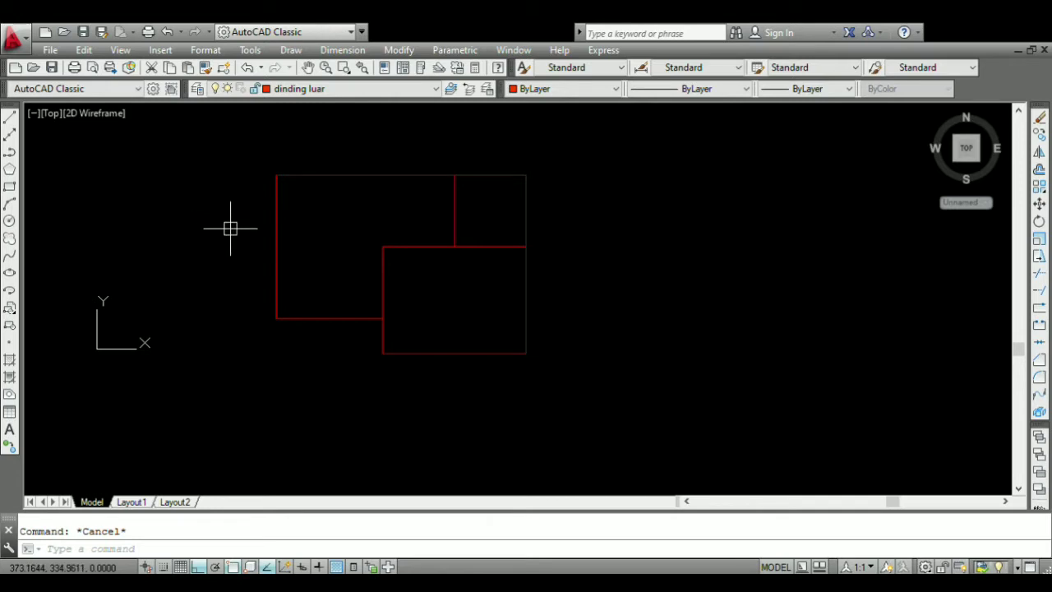
{"action": "type", "text": "ml"}
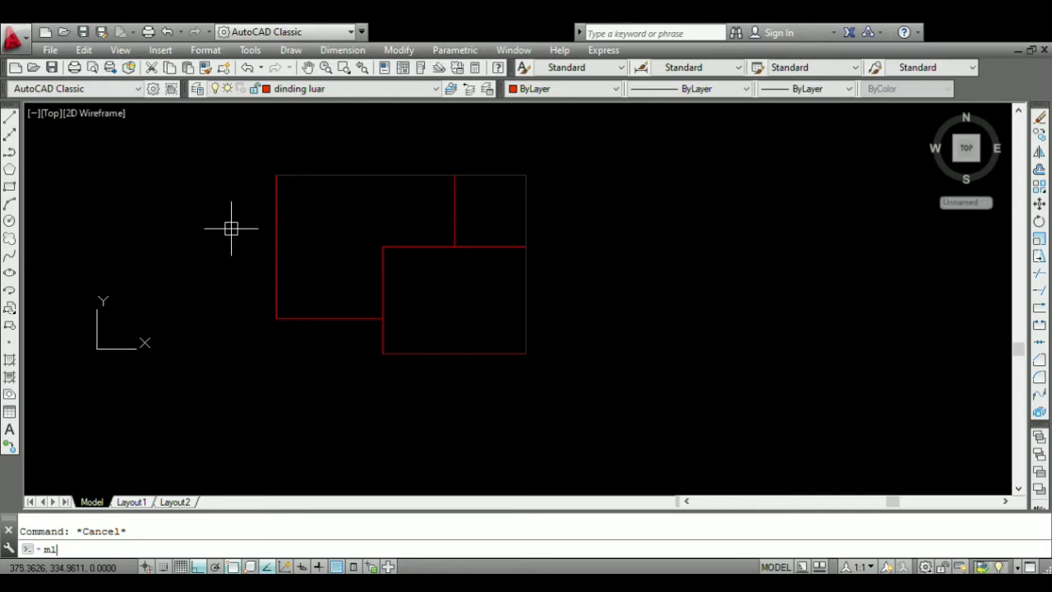
{"action": "key", "text": "Return"}
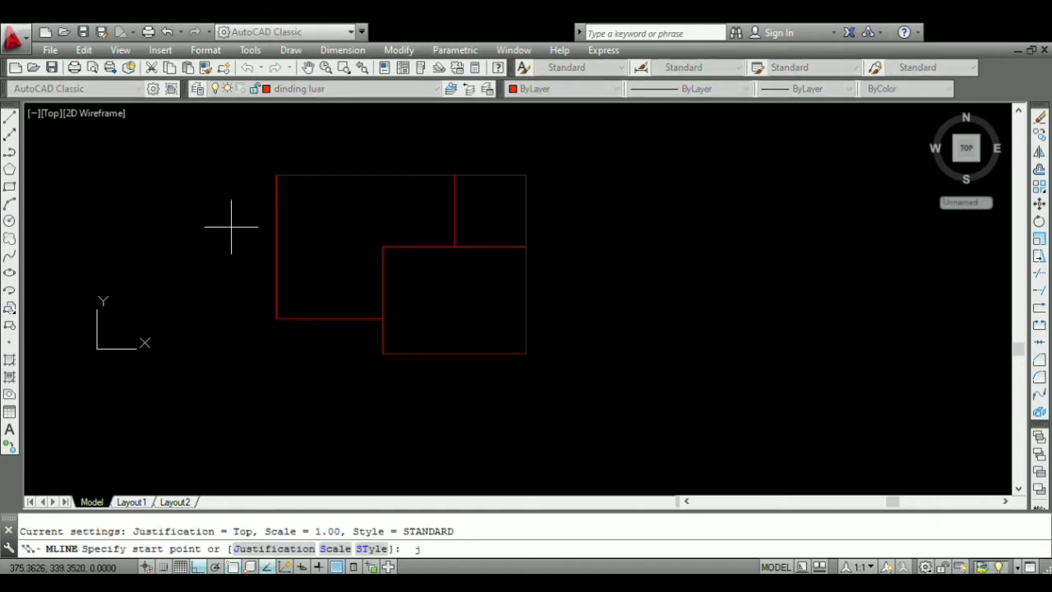
{"action": "key", "text": "Return"}
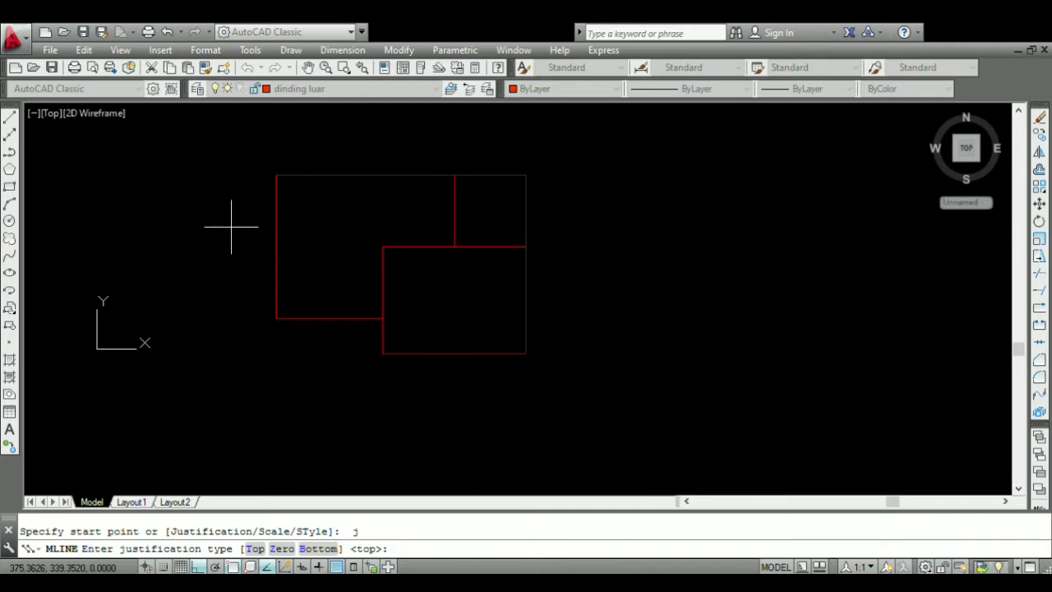
{"action": "key", "text": "Return"}
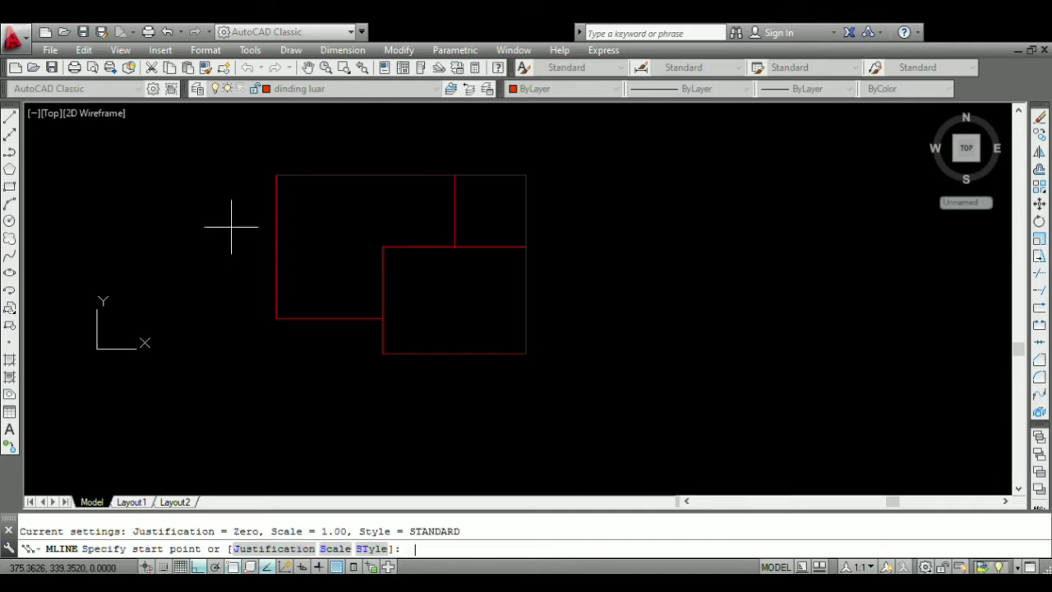
{"action": "key", "text": "Return"}
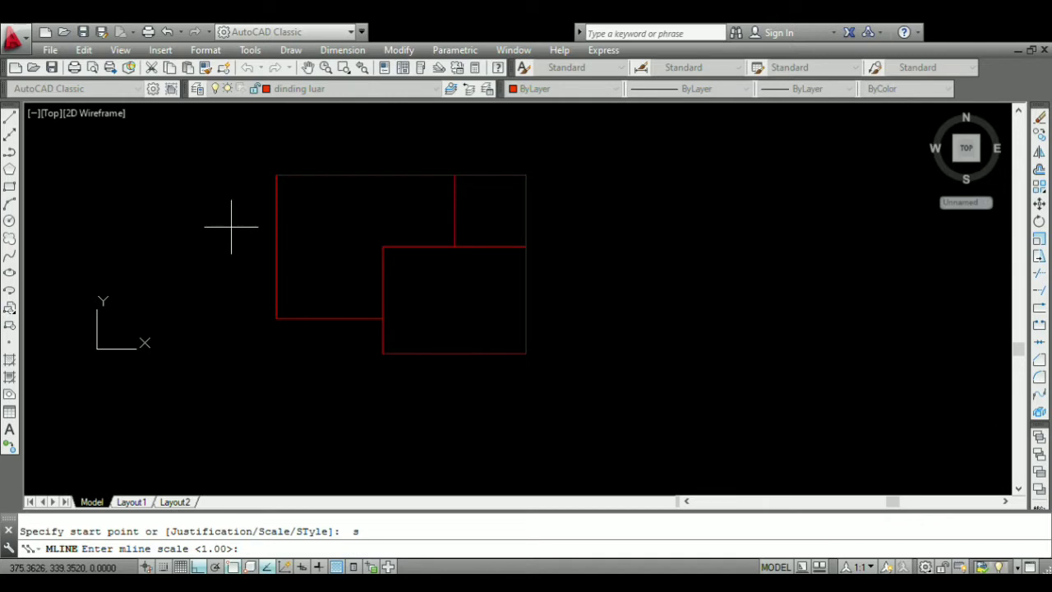
{"action": "type", "text": "15"}
{"action": "key", "text": "Return"}
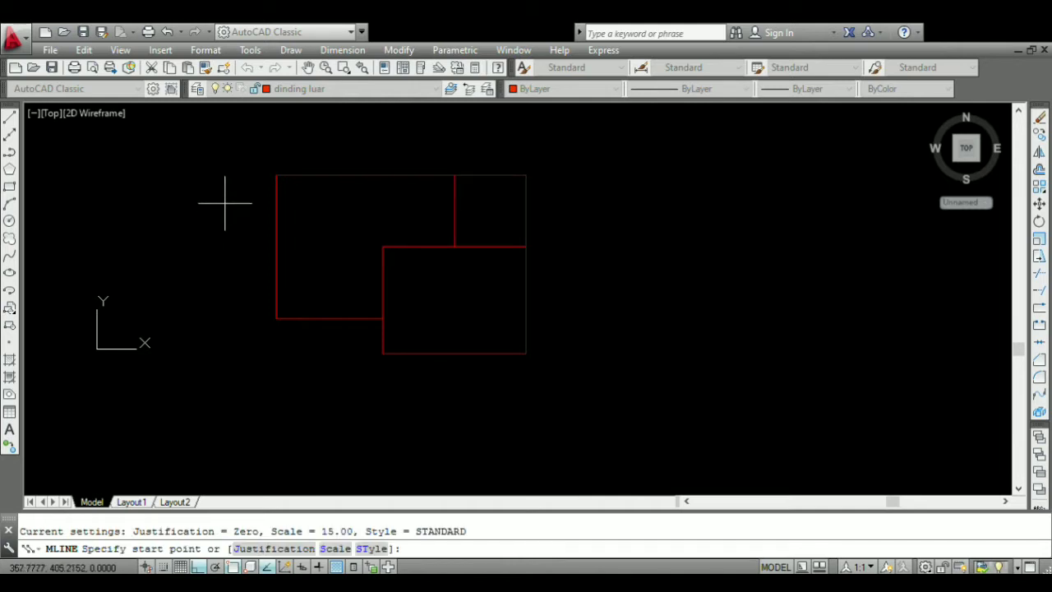
- Trace the outer wall multiline from the outline's upper-left corner down the left edge and along the stepped lower edge to the lower-right corner
{"action": "left_click", "coordinate": [275, 175]}
{"action": "scroll", "coordinate": [280, 303], "scroll_direction": "up", "scroll_amount": 3}
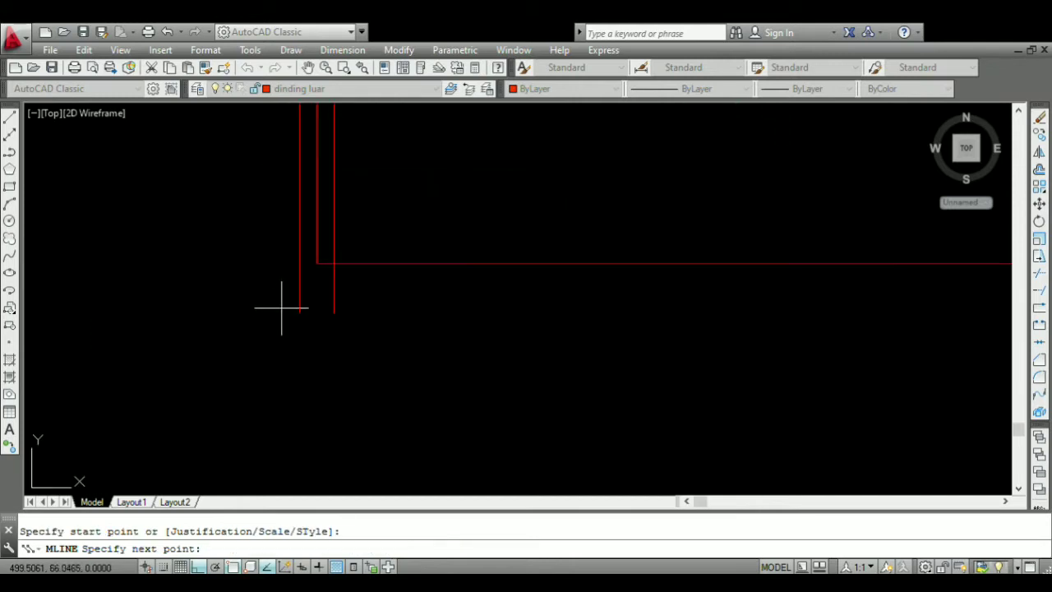
{"action": "left_click", "coordinate": [316, 263]}
{"action": "scroll", "coordinate": [376, 293], "scroll_direction": "down", "scroll_amount": 6}
{"action": "scroll", "coordinate": [375, 289], "scroll_direction": "up", "scroll_amount": 3}
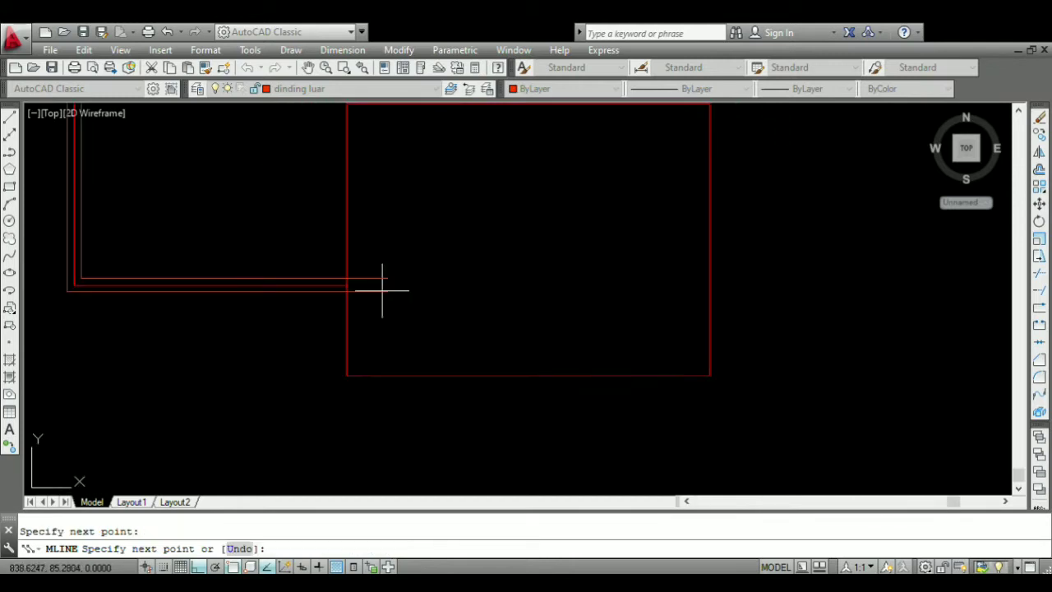
{"action": "left_click", "coordinate": [346, 285]}
{"action": "left_click", "coordinate": [346, 375]}
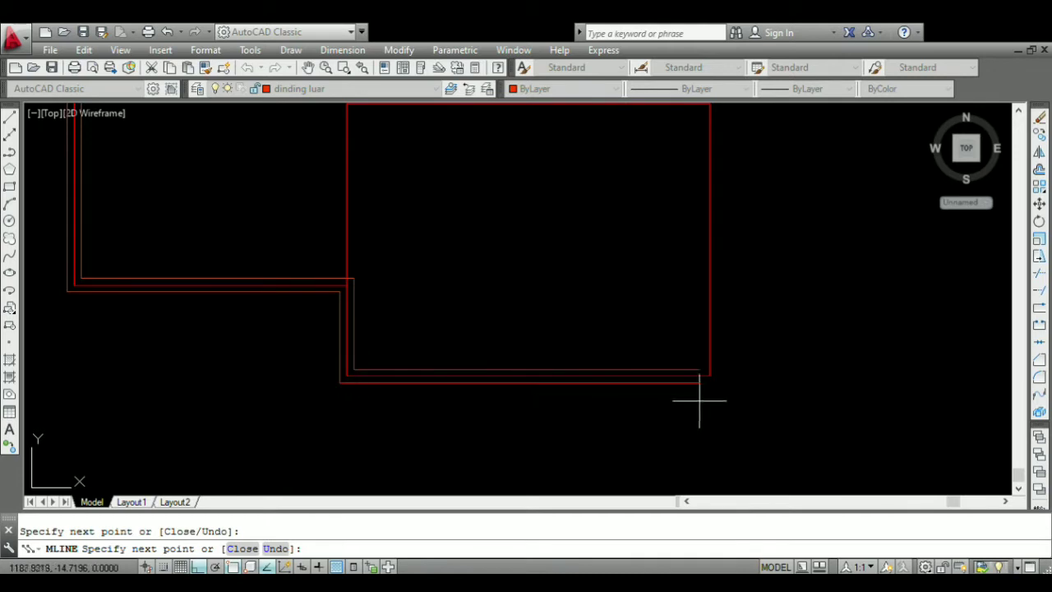
{"action": "left_click", "coordinate": [710, 375]}
- Continue the wall multiline up the right edge to the upper-right corner and close it along the upper edge
{"action": "scroll", "coordinate": [677, 312], "scroll_direction": "down", "scroll_amount": 4}
{"action": "scroll", "coordinate": [669, 282], "scroll_direction": "up", "scroll_amount": 6}
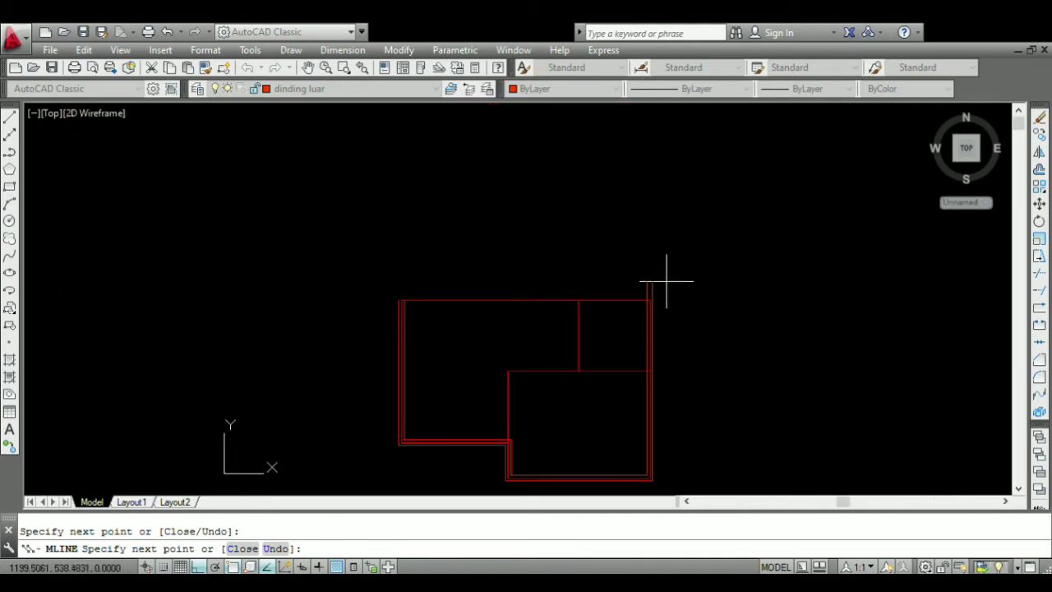
{"action": "left_click", "coordinate": [653, 304]}
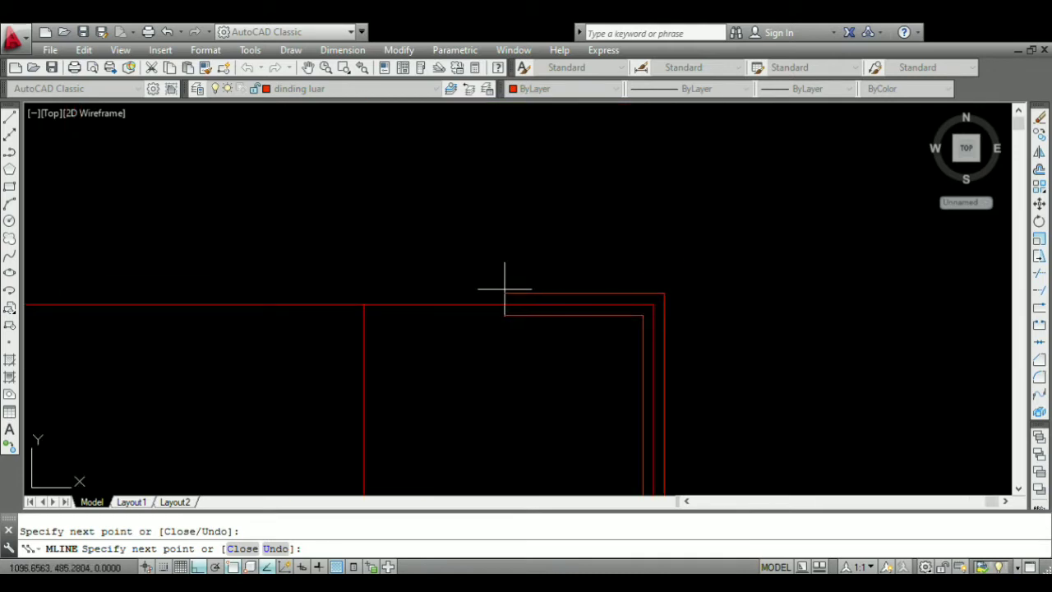
{"action": "scroll", "coordinate": [534, 270], "scroll_direction": "down", "scroll_amount": 5}
{"action": "scroll", "coordinate": [250, 277], "scroll_direction": "up", "scroll_amount": 5}
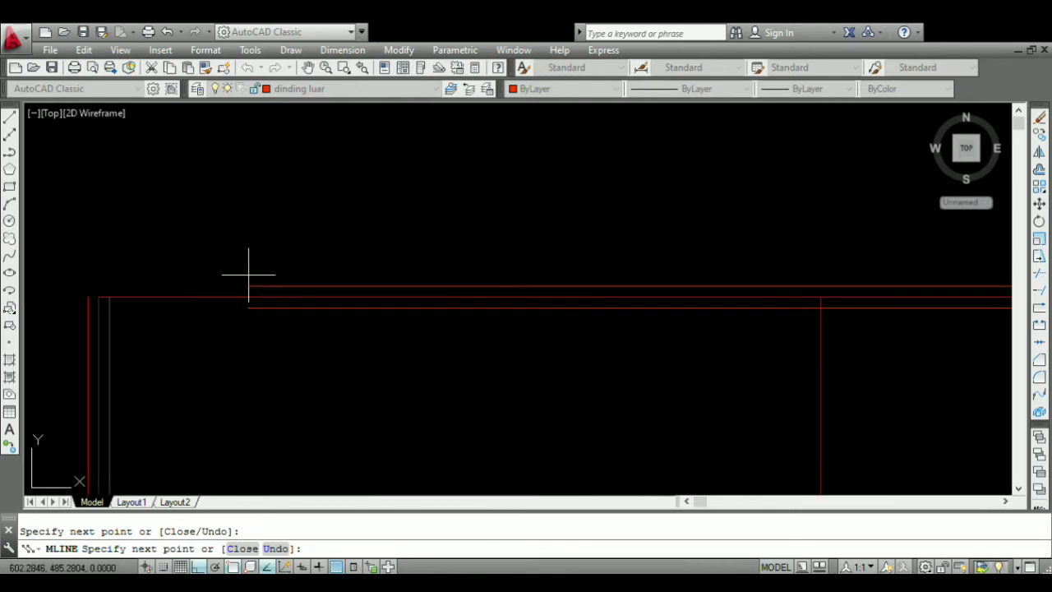
{"action": "type", "text": "3"}
{"action": "key", "text": "Return"}
{"action": "scroll", "coordinate": [272, 242], "scroll_direction": "down", "scroll_amount": 4}
{"action": "scroll", "coordinate": [282, 245], "scroll_direction": "up", "scroll_amount": 5}
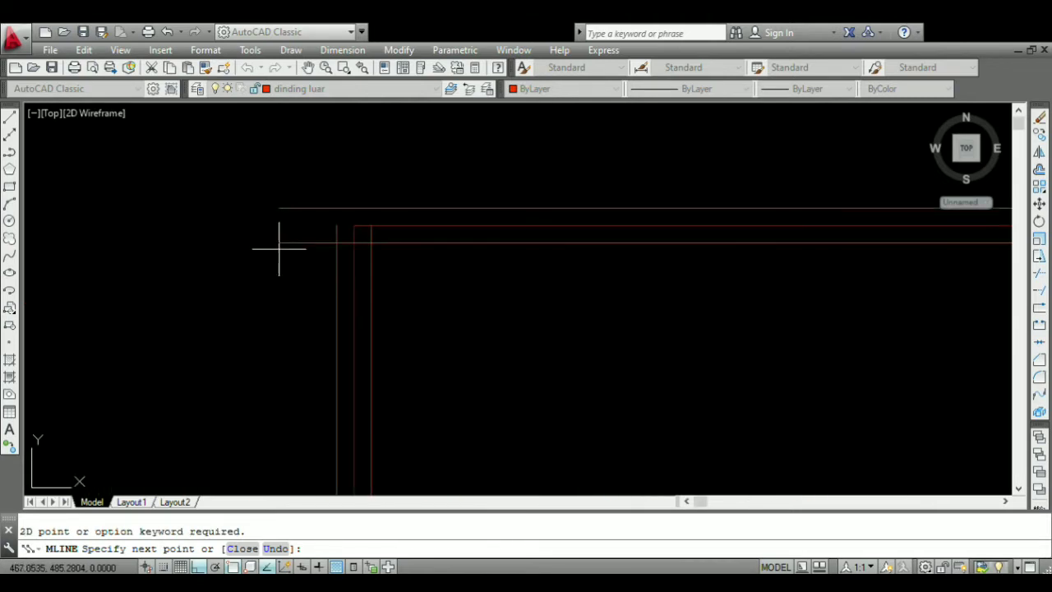
{"action": "type", "text": "c"}
{"action": "key", "text": "Return"}
{"action": "scroll", "coordinate": [454, 239], "scroll_direction": "down", "scroll_amount": 4}
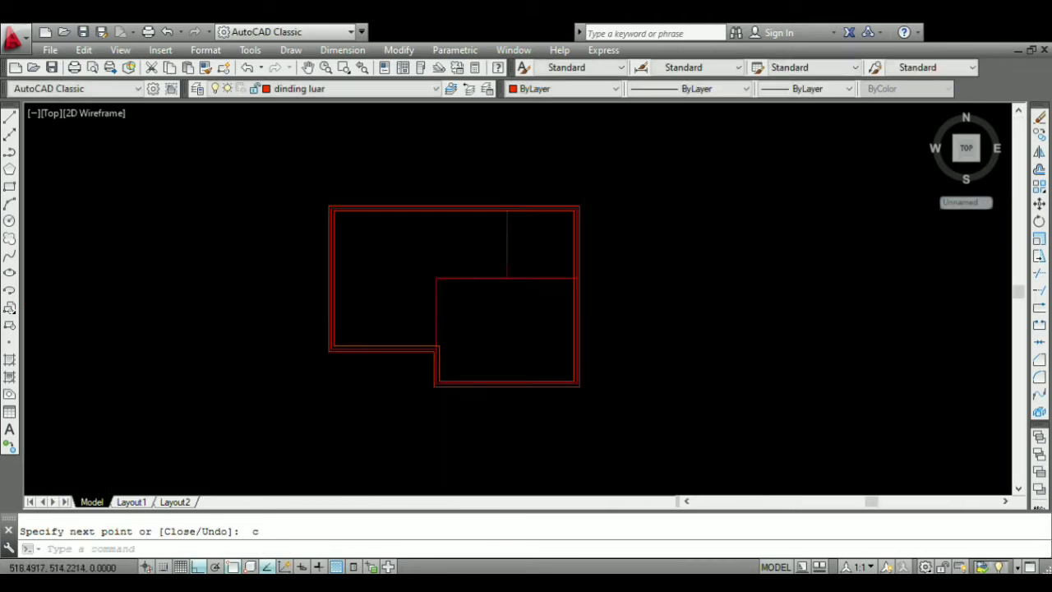
- Draw the small upper-right room's wall multiline from the upper-edge joint down to the inner junction and right to the outer wall
{"action": "scroll", "coordinate": [448, 217], "scroll_direction": "up", "scroll_amount": 2}
{"action": "key", "text": "Return"}
{"action": "scroll", "coordinate": [441, 152], "scroll_direction": "up", "scroll_amount": 6}
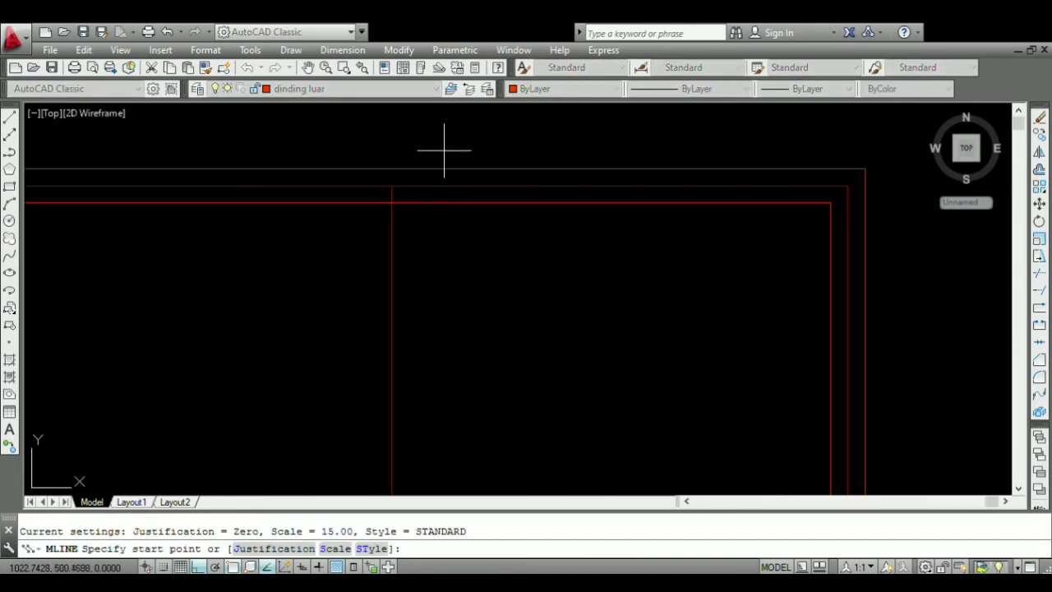
{"action": "left_click", "coordinate": [390, 184]}
{"action": "scroll", "coordinate": [394, 164], "scroll_direction": "down", "scroll_amount": 3}
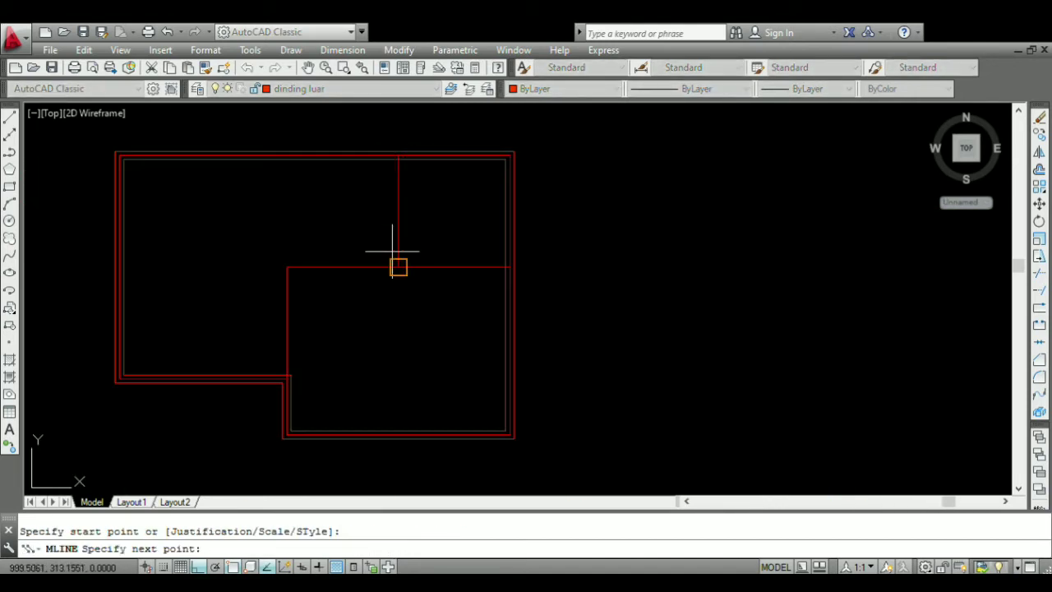
{"action": "scroll", "coordinate": [401, 268], "scroll_direction": "up", "scroll_amount": 3}
{"action": "left_click", "coordinate": [411, 311]}
{"action": "scroll", "coordinate": [406, 288], "scroll_direction": "down", "scroll_amount": 5}
{"action": "scroll", "coordinate": [609, 300], "scroll_direction": "up", "scroll_amount": 5}
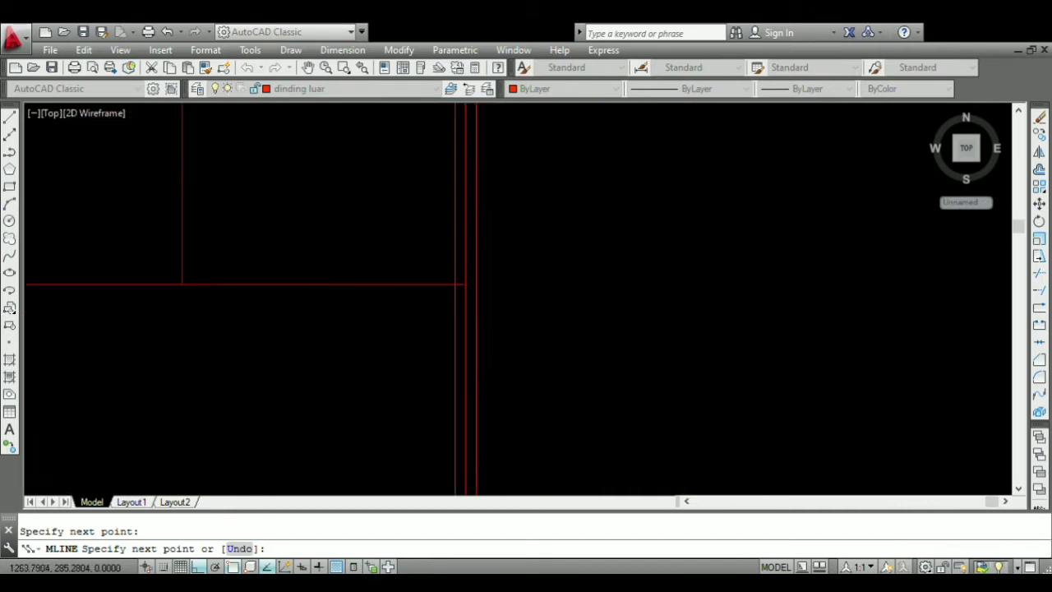
{"action": "left_click", "coordinate": [453, 273]}
{"action": "scroll", "coordinate": [476, 271], "scroll_direction": "down", "scroll_amount": 5}
{"action": "key", "text": "Return"}
{"action": "scroll", "coordinate": [373, 258], "scroll_direction": "up", "scroll_amount": 2}
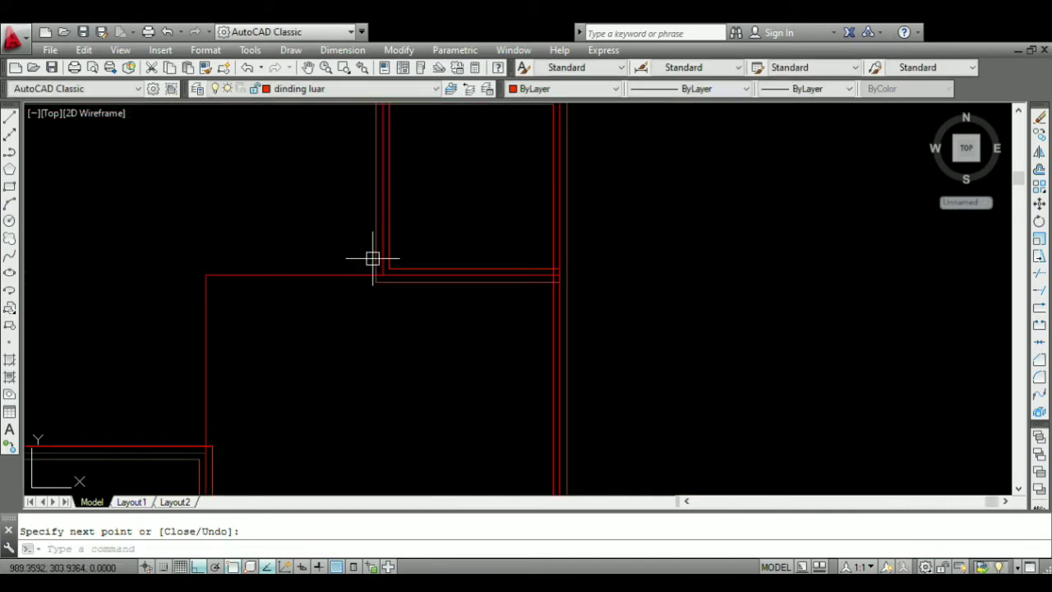
- Draw a wall multiline from the small room's inner corner left along the axis and down to the outline's inner step corner
{"action": "key", "text": "Return"}
{"action": "scroll", "coordinate": [383, 271], "scroll_direction": "up", "scroll_amount": 3}
{"action": "left_click", "coordinate": [397, 271]}
{"action": "scroll", "coordinate": [298, 277], "scroll_direction": "down", "scroll_amount": 4}
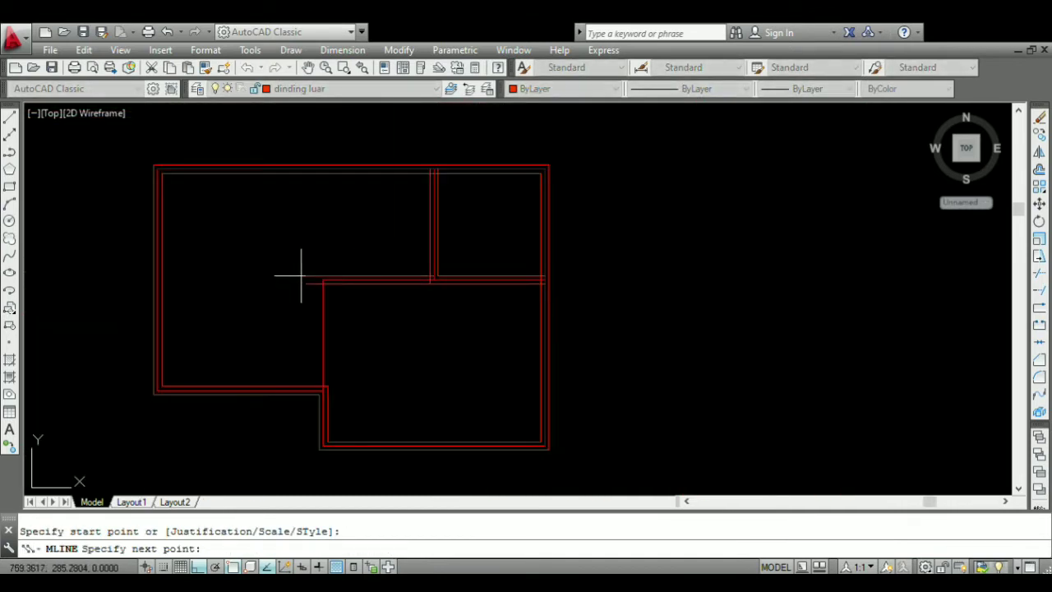
{"action": "scroll", "coordinate": [347, 275], "scroll_direction": "up", "scroll_amount": 2}
{"action": "left_click", "coordinate": [341, 282]}
{"action": "scroll", "coordinate": [341, 282], "scroll_direction": "down", "scroll_amount": 4}
{"action": "scroll", "coordinate": [345, 300], "scroll_direction": "up", "scroll_amount": 5}
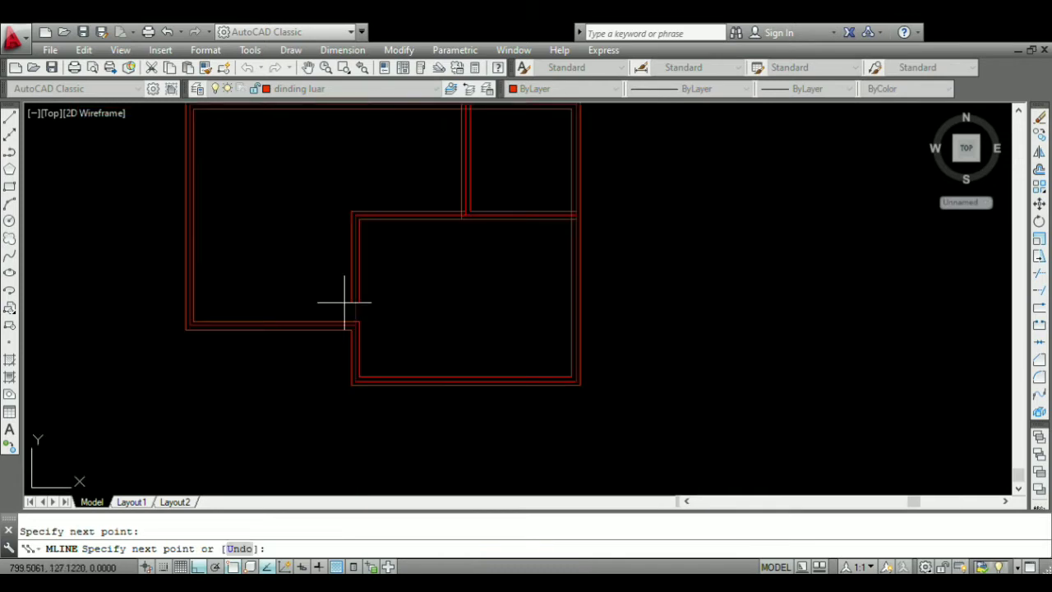
{"action": "scroll", "coordinate": [355, 324], "scroll_direction": "up", "scroll_amount": 2}
{"action": "left_click", "coordinate": [369, 324]}
{"action": "key", "text": "Return"}
{"action": "scroll", "coordinate": [430, 282], "scroll_direction": "down", "scroll_amount": 6}
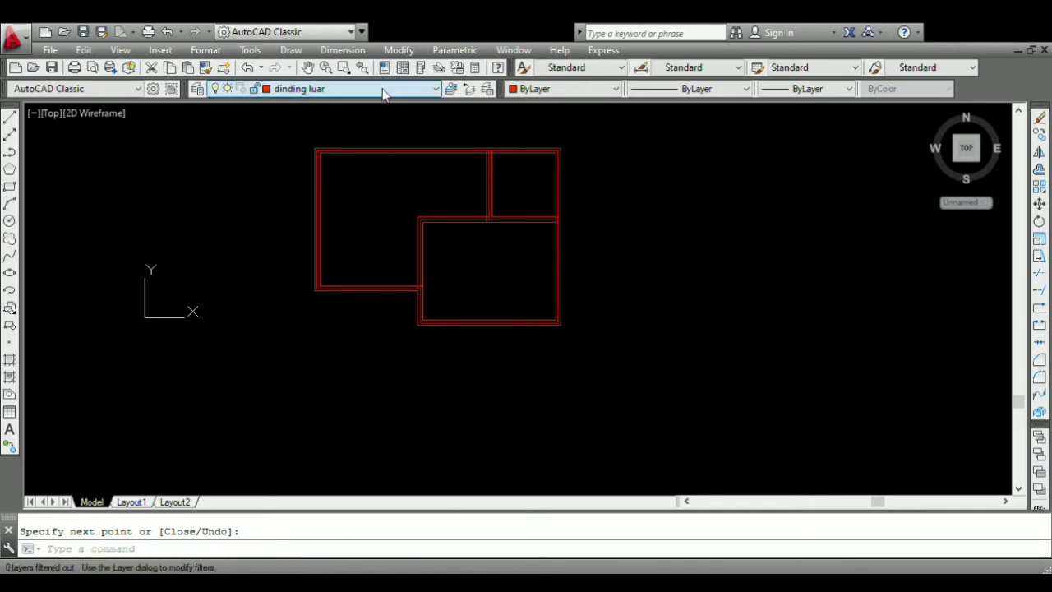
- Make the "kolom" layer current and draw a 15 by 15 rectangle in the empty space left of the floor plan
{"action": "left_click", "coordinate": [308, 188]}
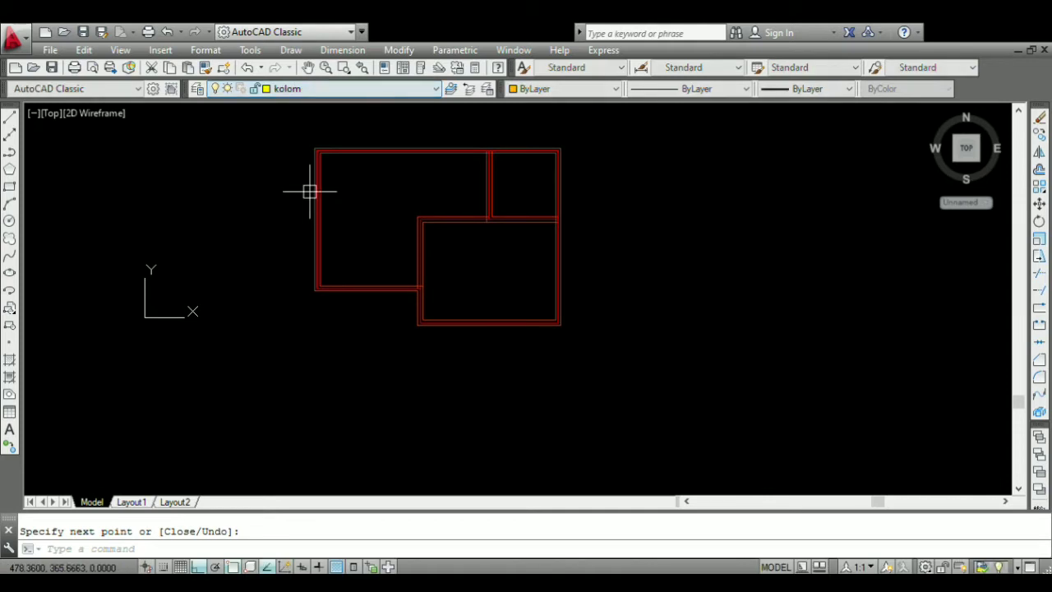
{"action": "scroll", "coordinate": [266, 205], "scroll_direction": "up", "scroll_amount": 2}
{"action": "scroll", "coordinate": [592, 359], "scroll_direction": "up", "scroll_amount": 2}
{"action": "scroll", "coordinate": [669, 357], "scroll_direction": "down", "scroll_amount": 4}
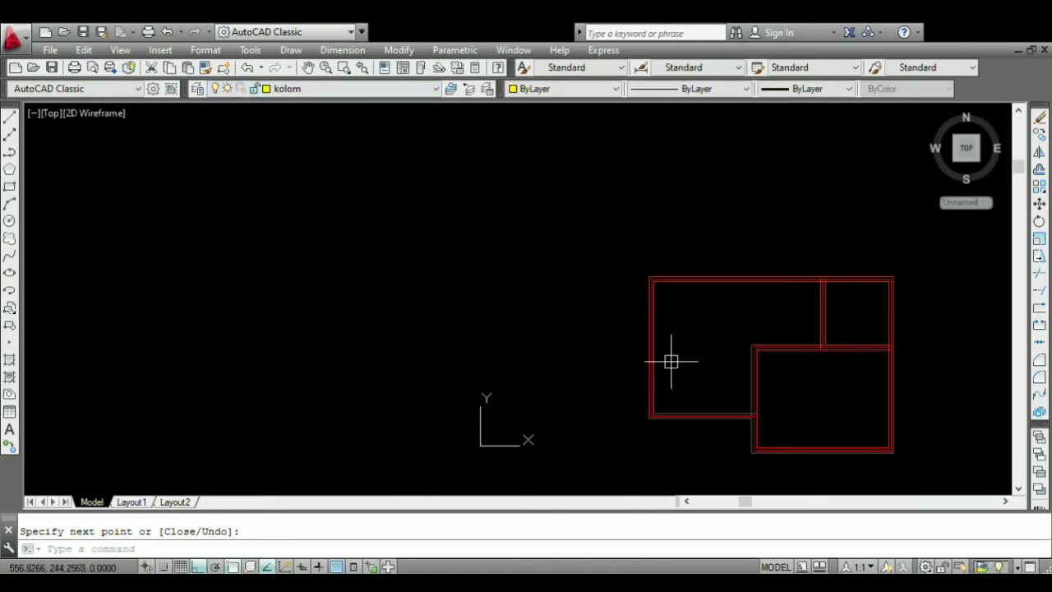
{"action": "scroll", "coordinate": [609, 278], "scroll_direction": "down", "scroll_amount": 1}
{"action": "scroll", "coordinate": [634, 305], "scroll_direction": "up", "scroll_amount": 4}
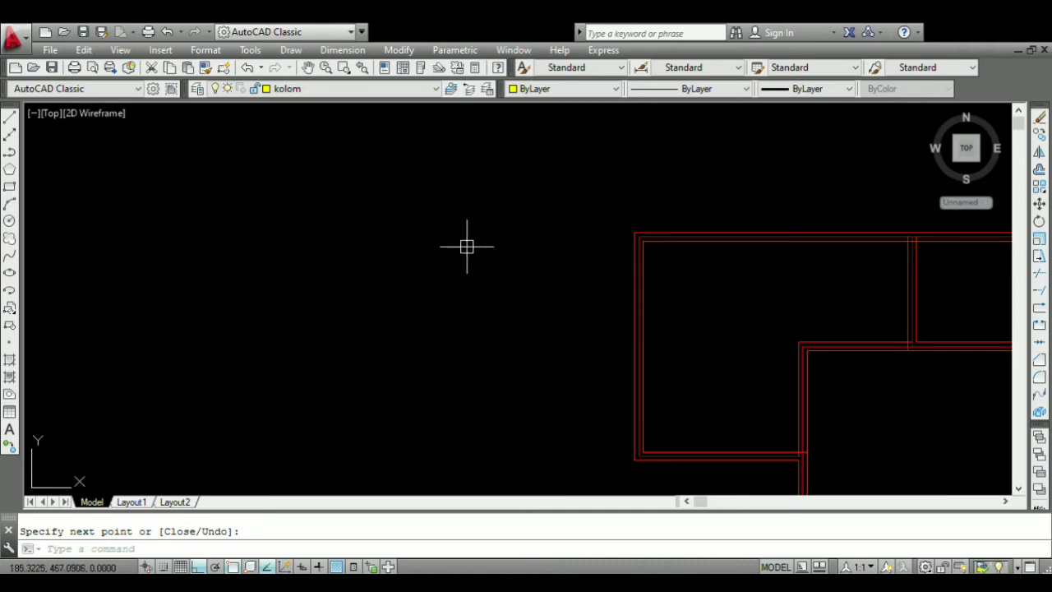
{"action": "type", "text": "rec"}
{"action": "key", "text": "Return"}
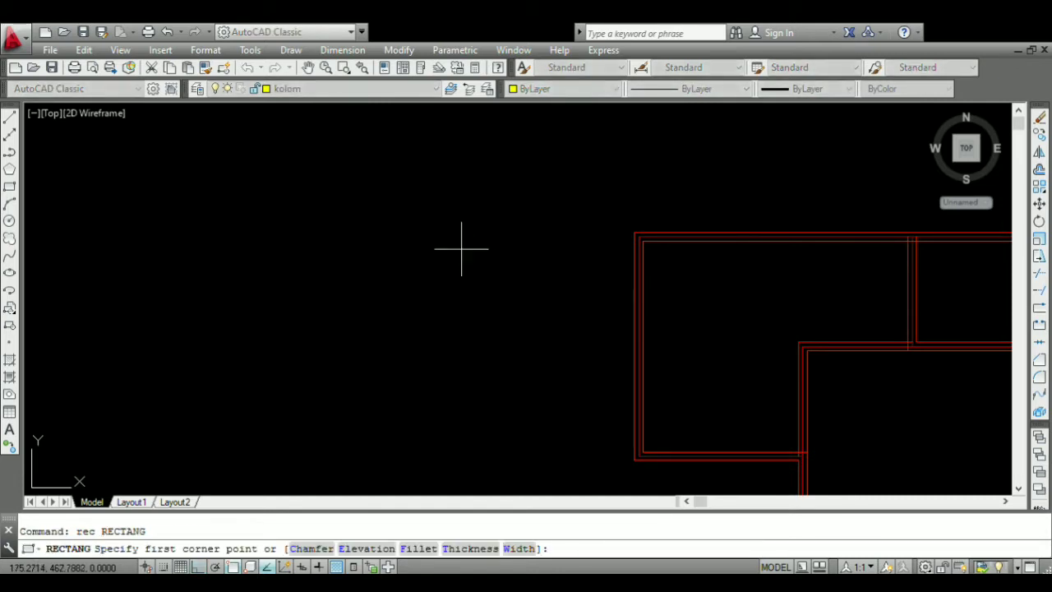
{"action": "left_click", "coordinate": [283, 246]}
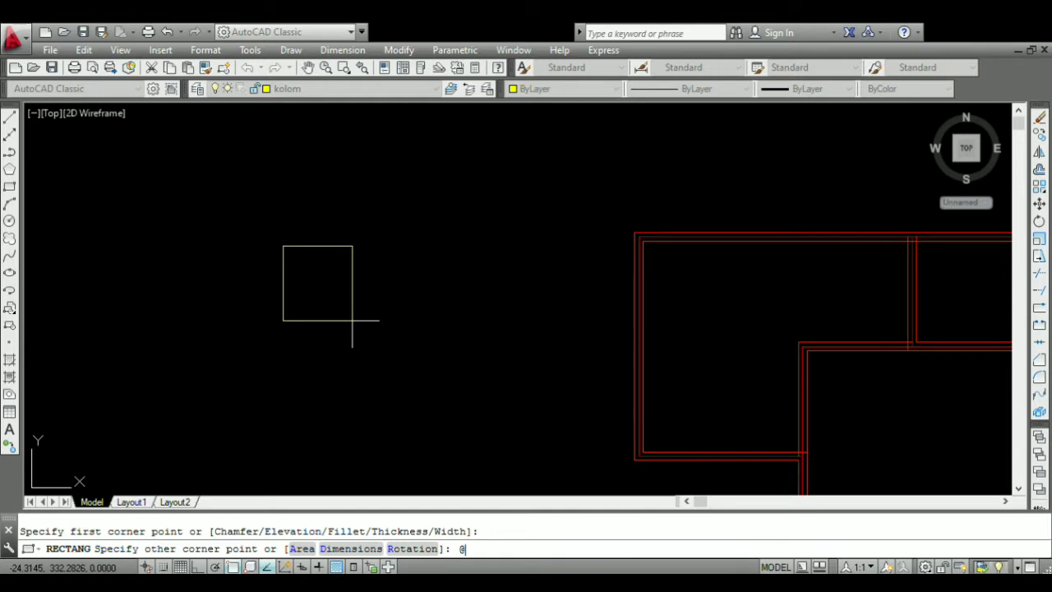
{"action": "type", "text": "@15,15"}
{"action": "key", "text": "Return"}
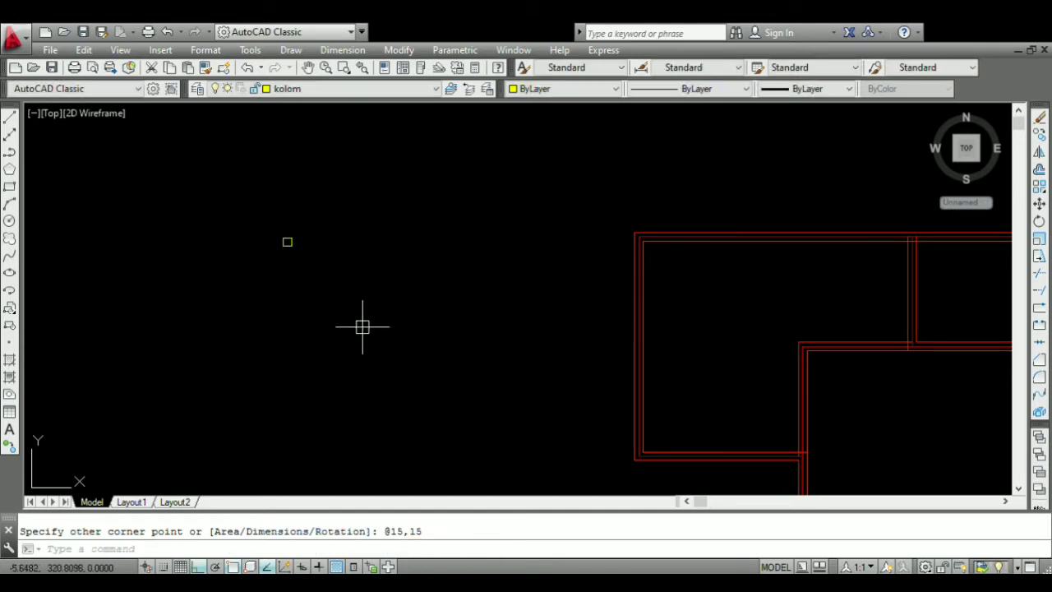
- Draw a diagonal line across the column square from its upper-left to its lower-right corner
{"action": "scroll", "coordinate": [263, 228], "scroll_direction": "up", "scroll_amount": 10}
{"action": "type", "text": "l"}
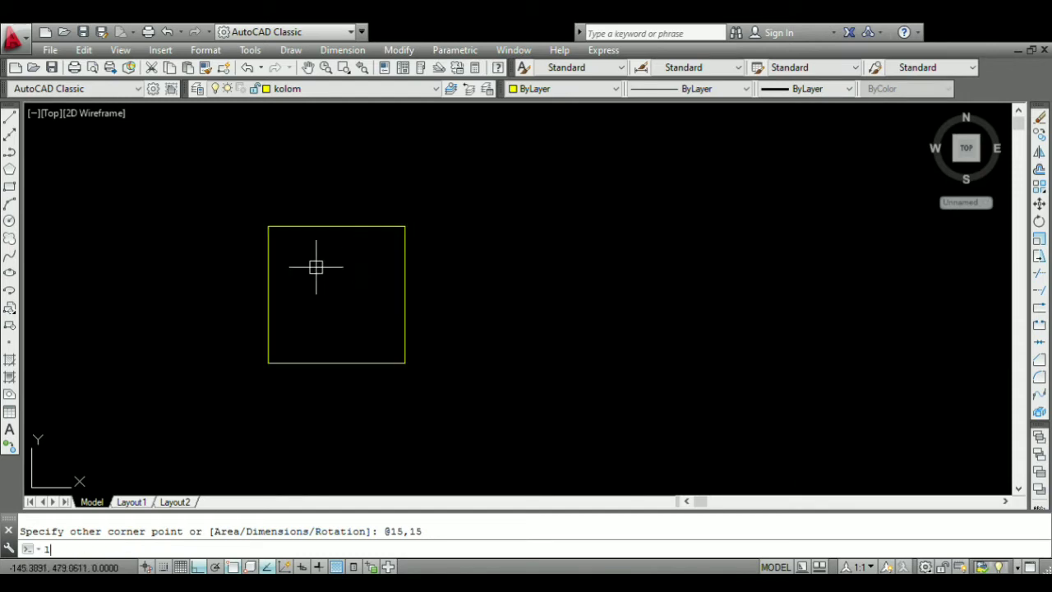
{"action": "key", "text": "Return"}
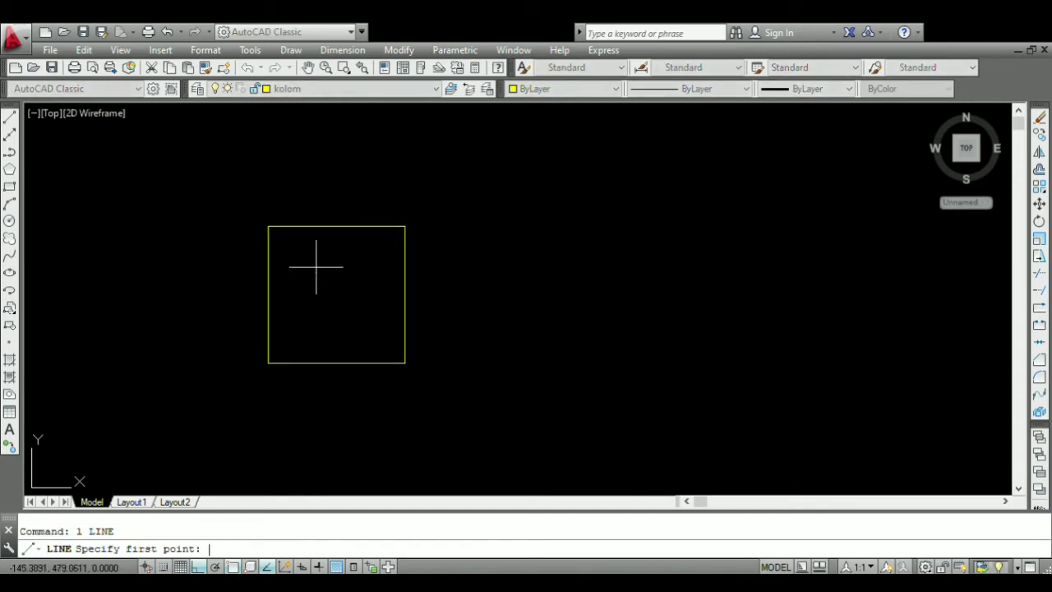
{"action": "left_click", "coordinate": [268, 226]}
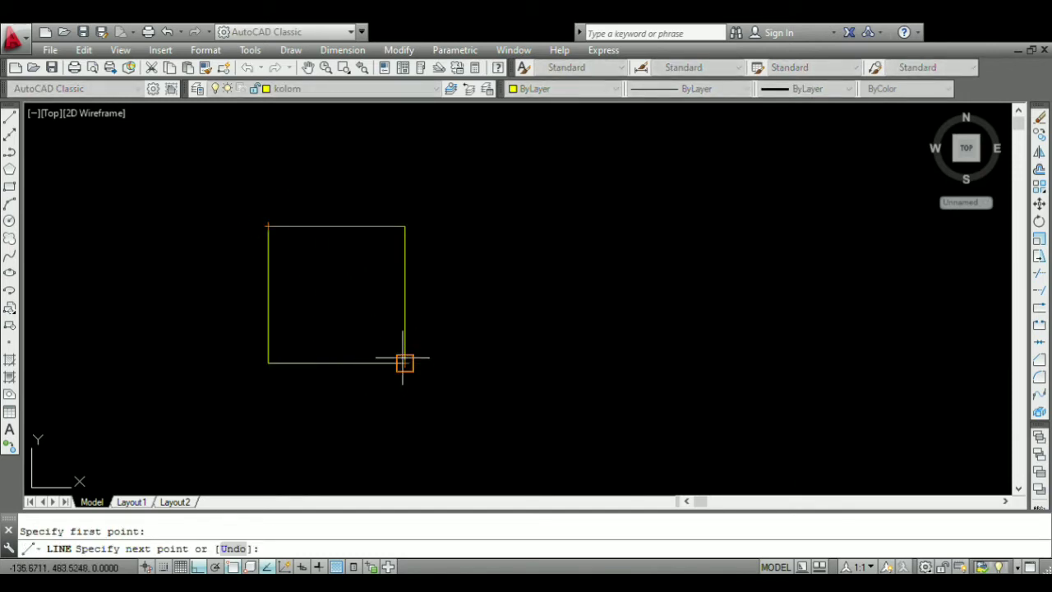
{"action": "left_click", "coordinate": [405, 363]}
{"action": "key", "text": "Return"}
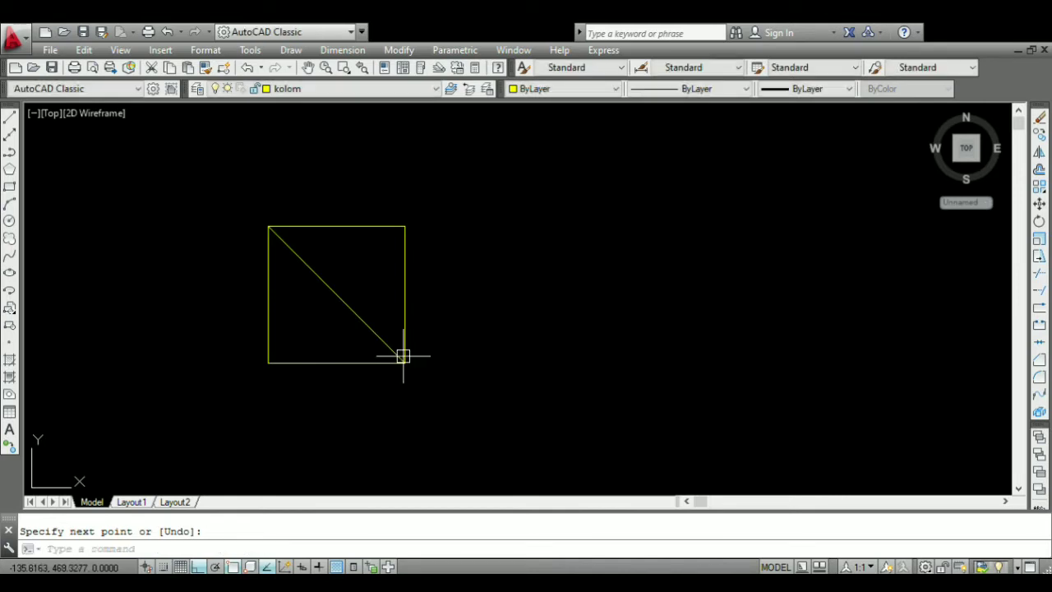
- Hatch both triangular halves of the column square with a solid fill
{"action": "scroll", "coordinate": [365, 251], "scroll_direction": "down", "scroll_amount": 5}
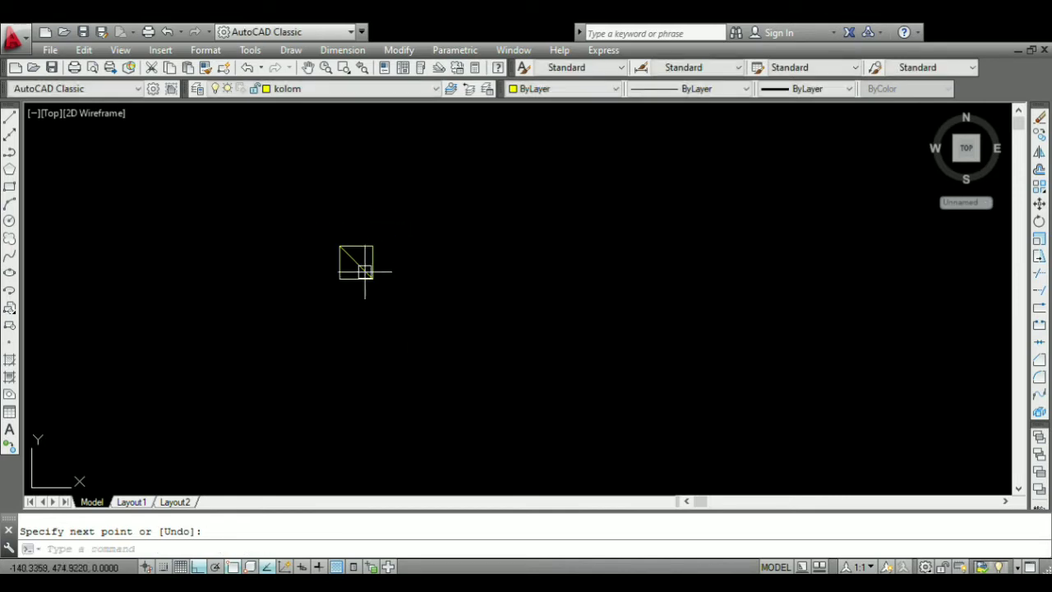
{"action": "scroll", "coordinate": [356, 234], "scroll_direction": "up", "scroll_amount": 4}
{"action": "scroll", "coordinate": [339, 299], "scroll_direction": "up", "scroll_amount": 5}
{"action": "scroll", "coordinate": [358, 265], "scroll_direction": "up", "scroll_amount": 5}
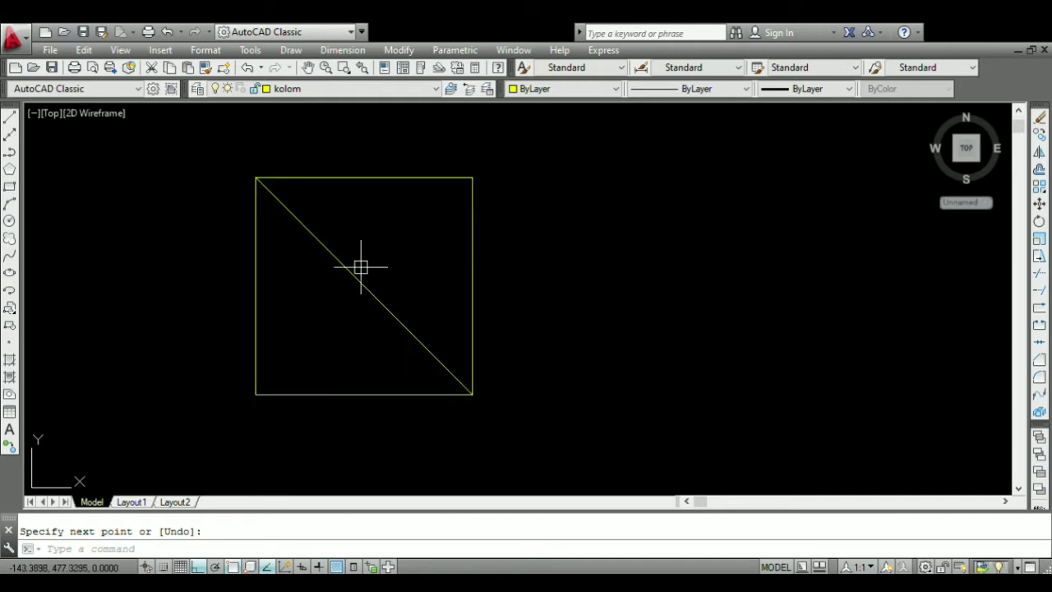
{"action": "scroll", "coordinate": [359, 267], "scroll_direction": "down", "scroll_amount": 2}
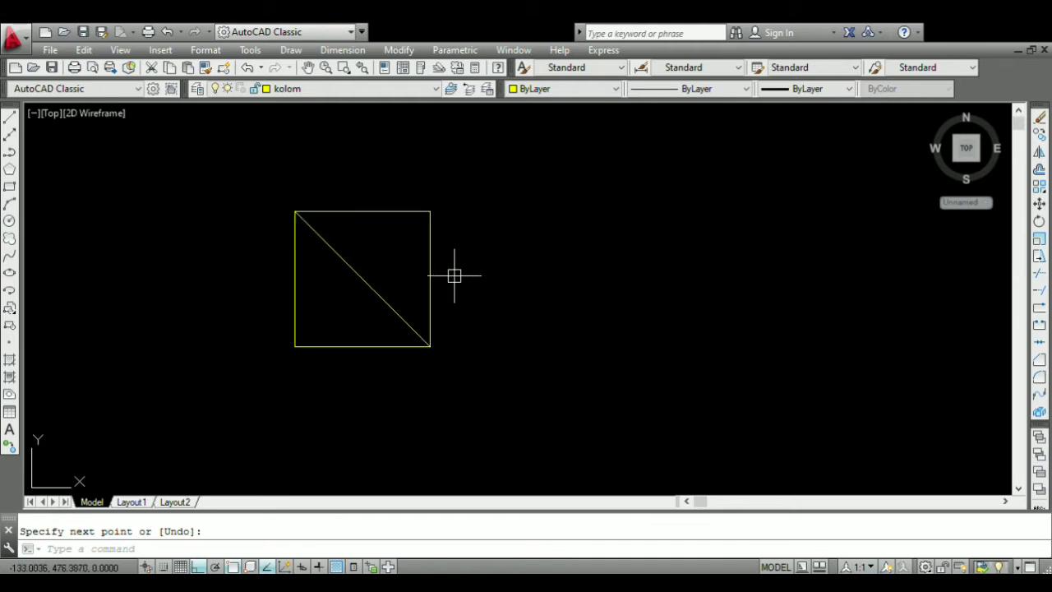
{"action": "type", "text": "h"}
{"action": "key", "text": "Return"}
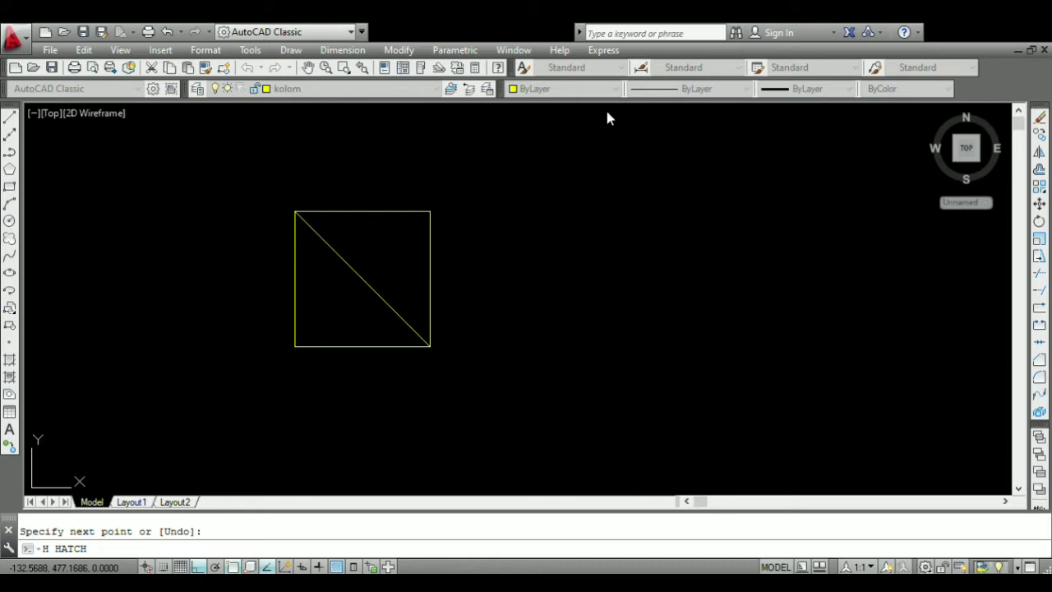
{"action": "key", "text": "Return"}
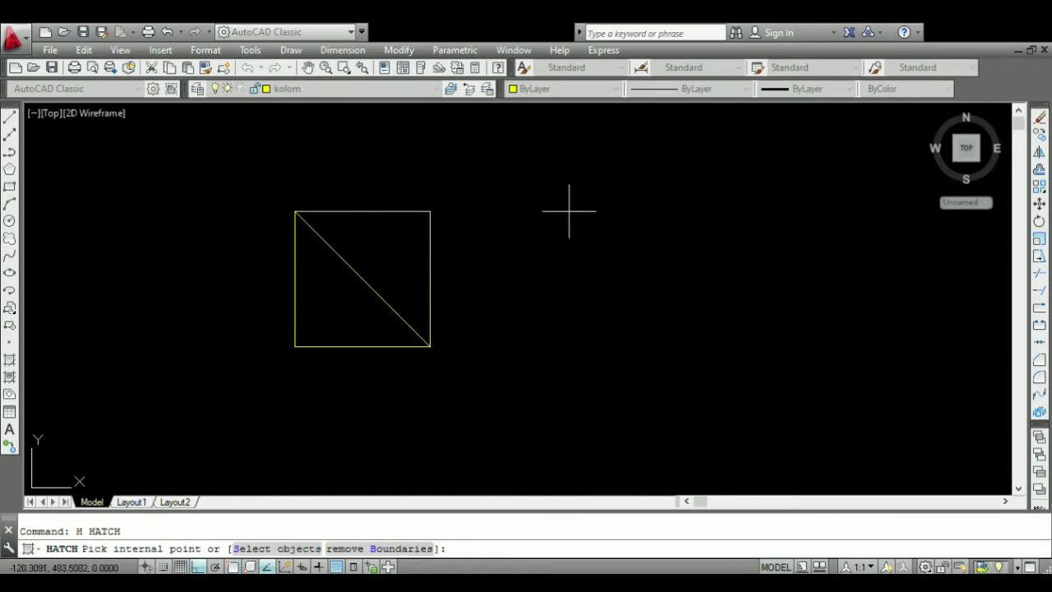
{"action": "left_click", "coordinate": [388, 247]}
{"action": "left_click", "coordinate": [352, 306]}
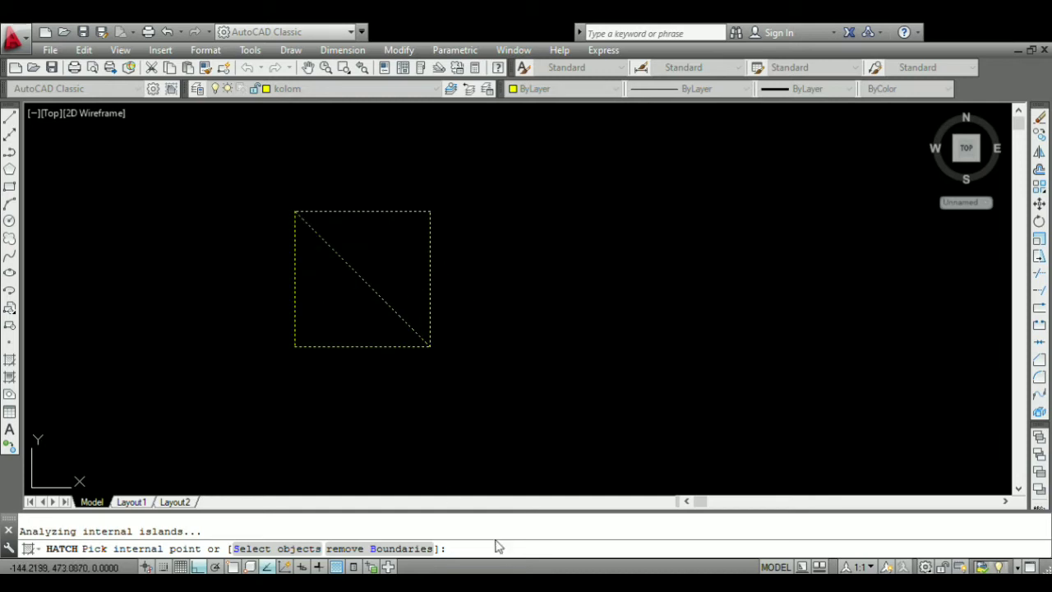
{"action": "key", "text": "Return"}
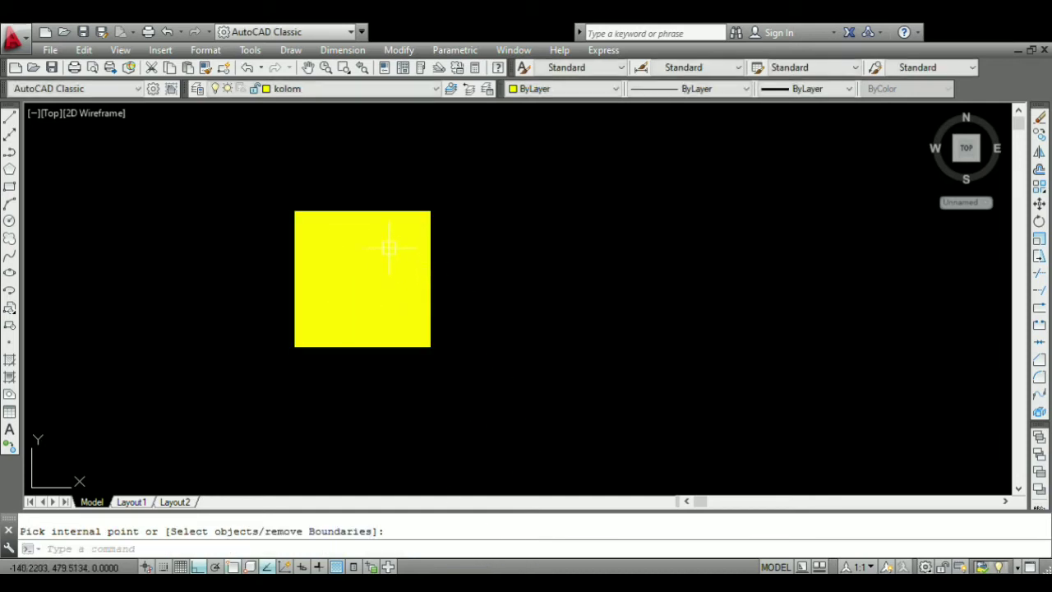
- Move the column square's solid hatch to the "arsiran" layer
{"action": "scroll", "coordinate": [467, 228], "scroll_direction": "down", "scroll_amount": 6}
{"action": "scroll", "coordinate": [461, 231], "scroll_direction": "up", "scroll_amount": 6}
{"action": "scroll", "coordinate": [361, 160], "scroll_direction": "up", "scroll_amount": 6}
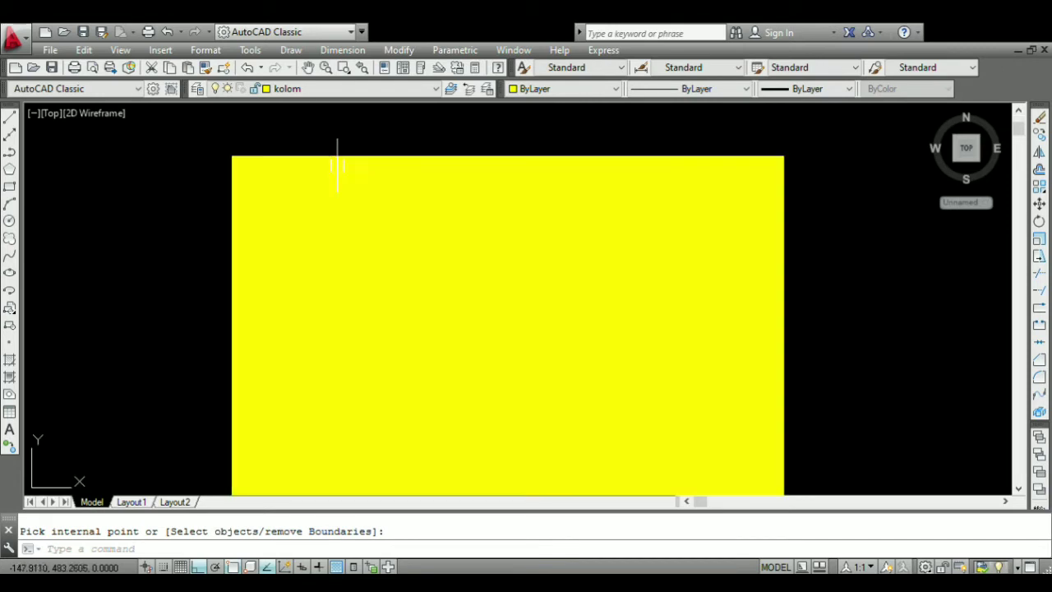
{"action": "scroll", "coordinate": [353, 181], "scroll_direction": "down", "scroll_amount": 10}
{"action": "scroll", "coordinate": [380, 207], "scroll_direction": "up", "scroll_amount": 6}
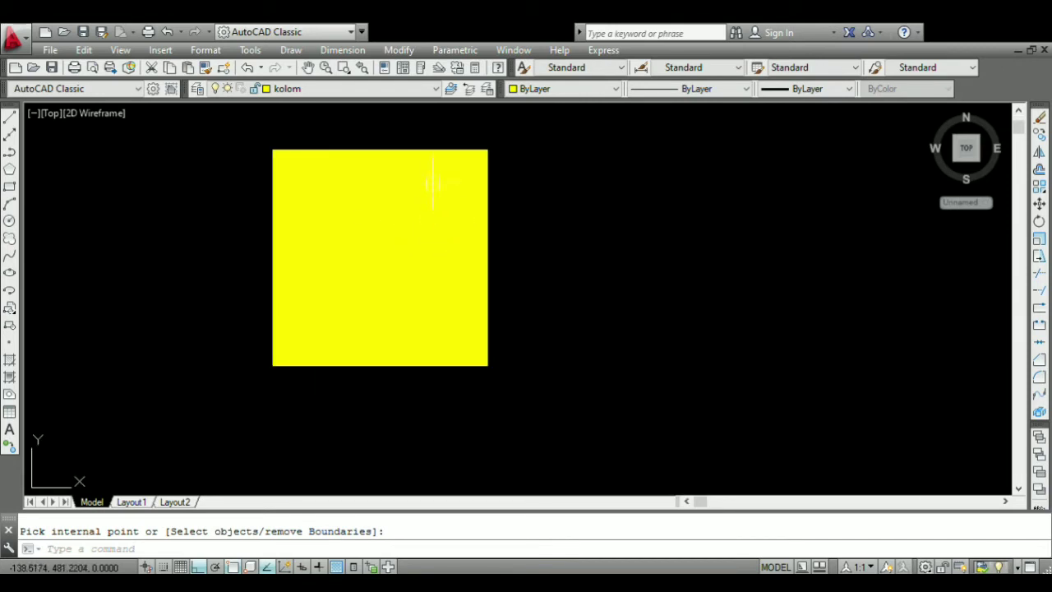
{"action": "left_click", "coordinate": [381, 223]}
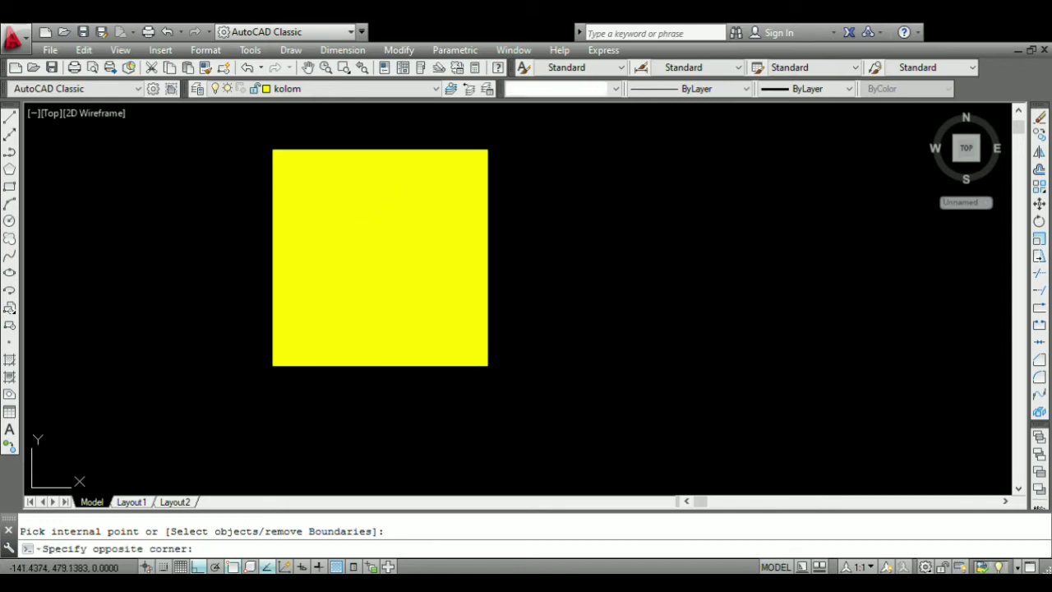
{"action": "left_click", "coordinate": [357, 181]}
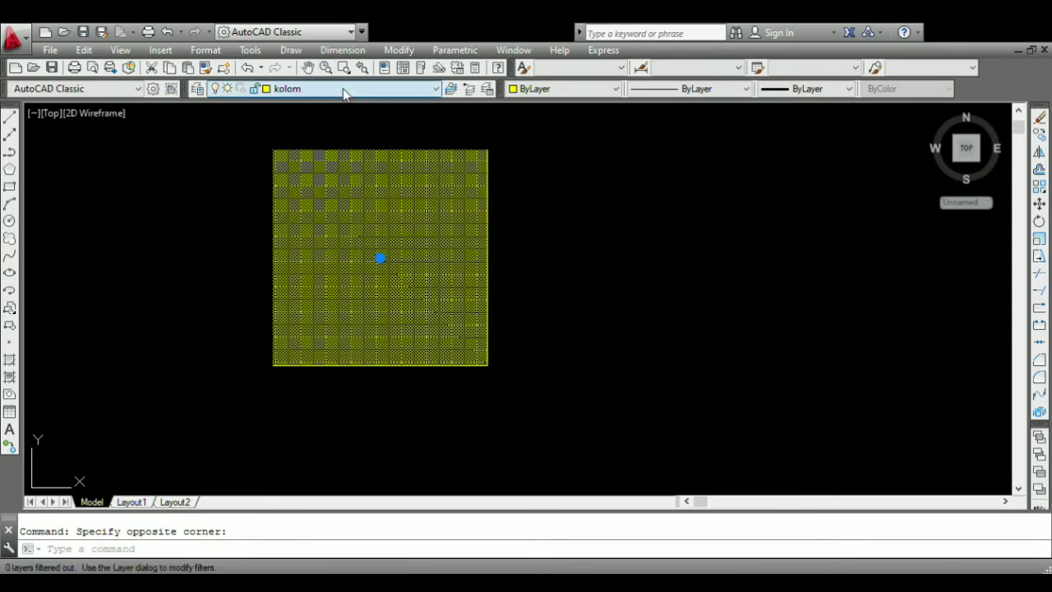
{"action": "key", "text": "Escape"}
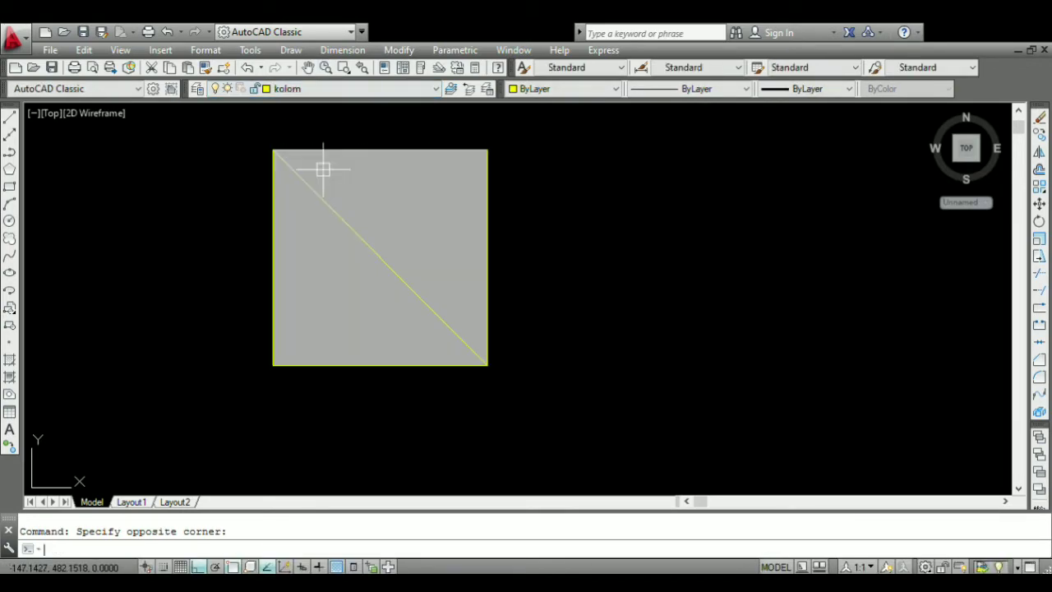
- Select the column's hatch to check its layer, and undo its layer change
{"action": "scroll", "coordinate": [304, 278], "scroll_direction": "down", "scroll_amount": 6}
{"action": "scroll", "coordinate": [329, 312], "scroll_direction": "down", "scroll_amount": 3}
{"action": "scroll", "coordinate": [340, 312], "scroll_direction": "up", "scroll_amount": 8}
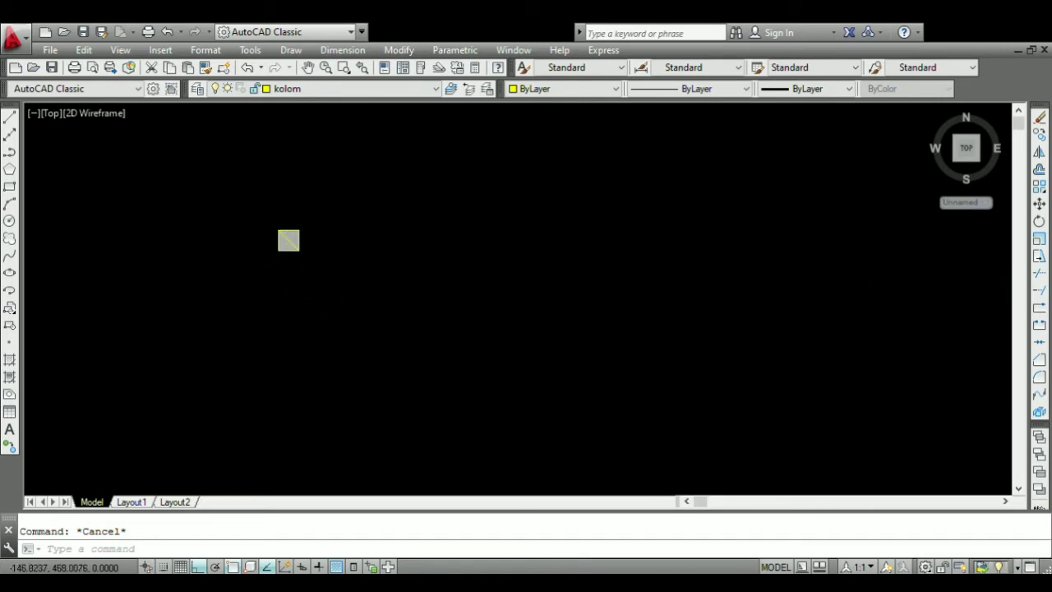
{"action": "left_click", "coordinate": [288, 231]}
{"action": "middle_click_drag", "start_coordinate": [277, 210], "coordinate": [305, 246]}
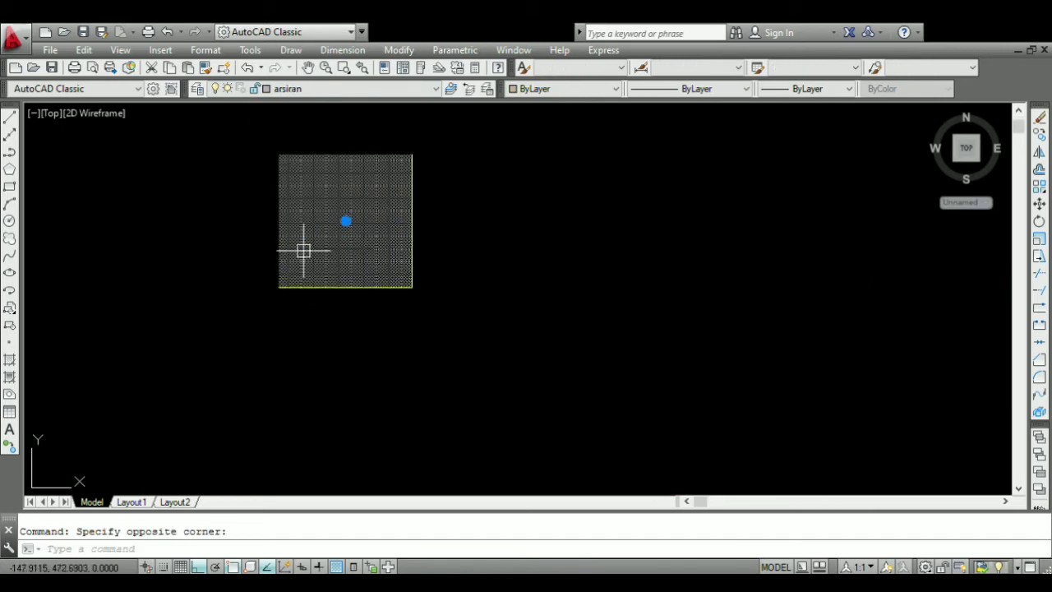
{"action": "key", "text": "Escape"}
{"action": "key", "text": "ctrl+z"}
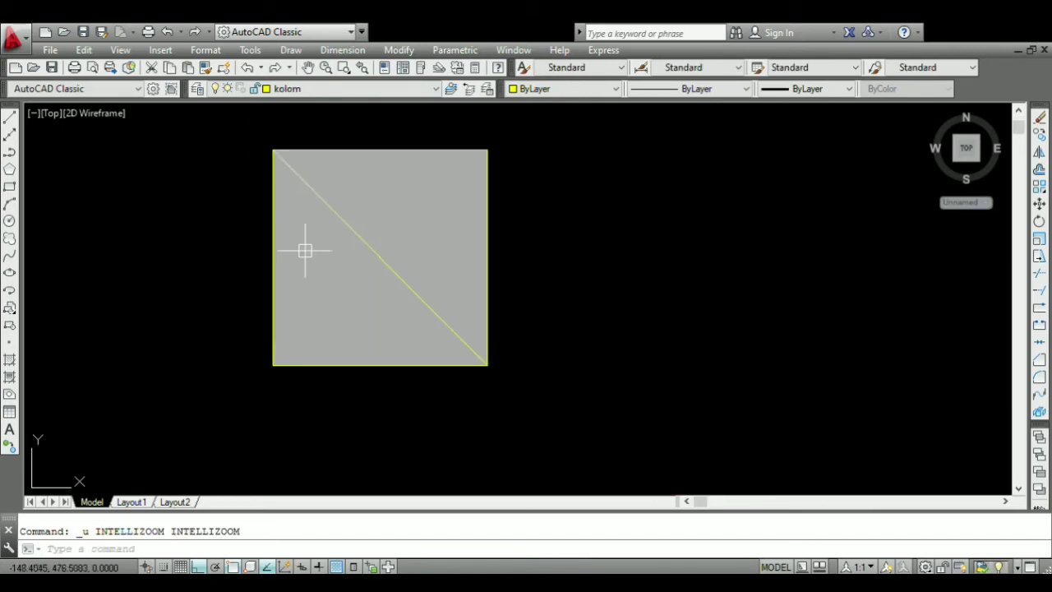
{"action": "key", "text": "ctrl+z"}
{"action": "scroll", "coordinate": [307, 240], "scroll_direction": "down", "scroll_amount": 6}
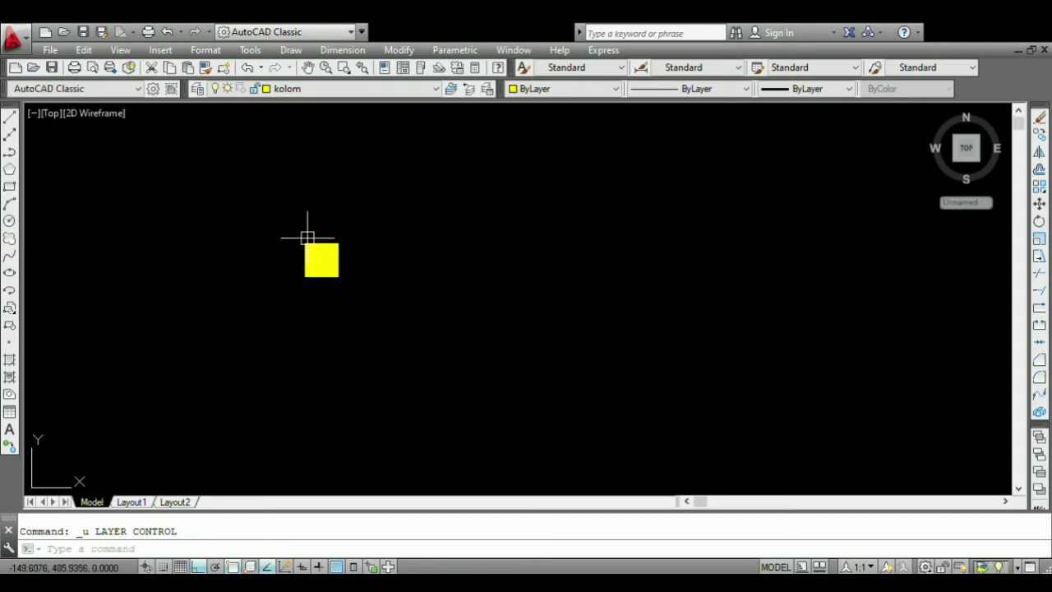
{"action": "left_click", "coordinate": [238, 188]}
{"action": "left_click", "coordinate": [424, 360]}
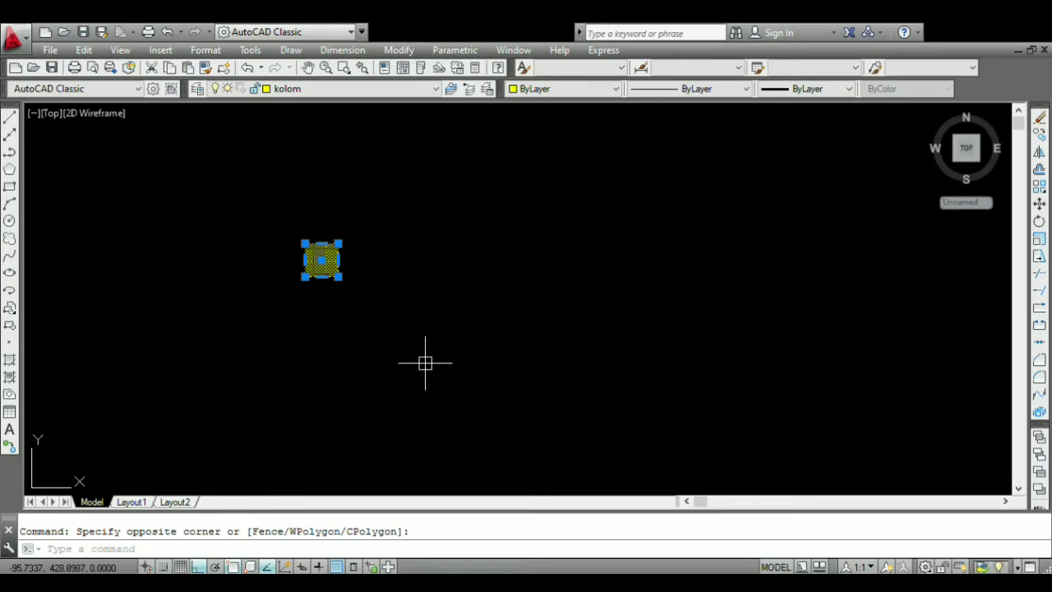
{"action": "type", "text": "b"}
{"action": "key", "text": "Return"}
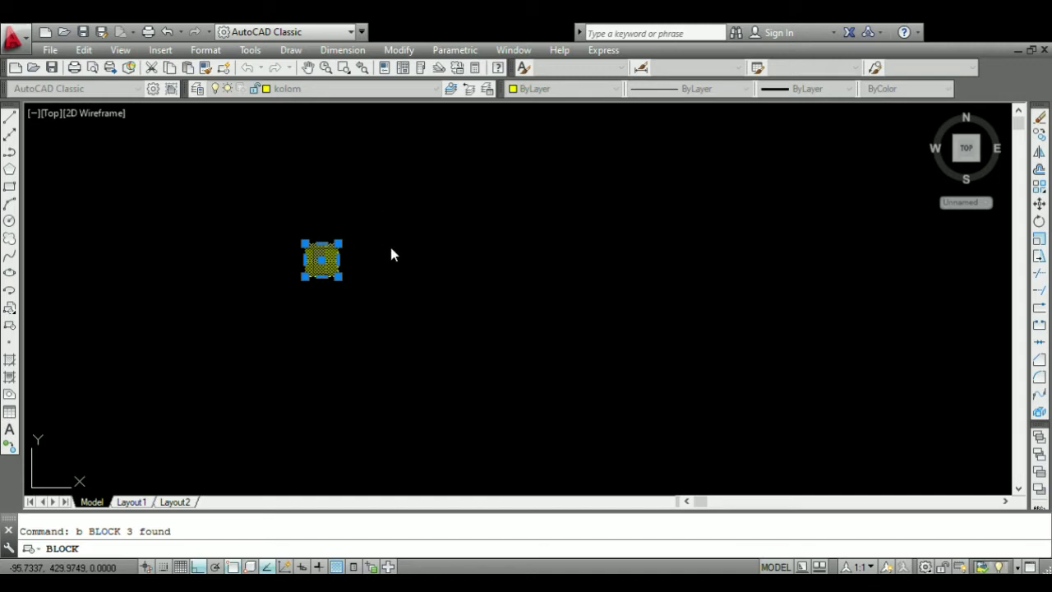
{"action": "key", "text": "Escape"}
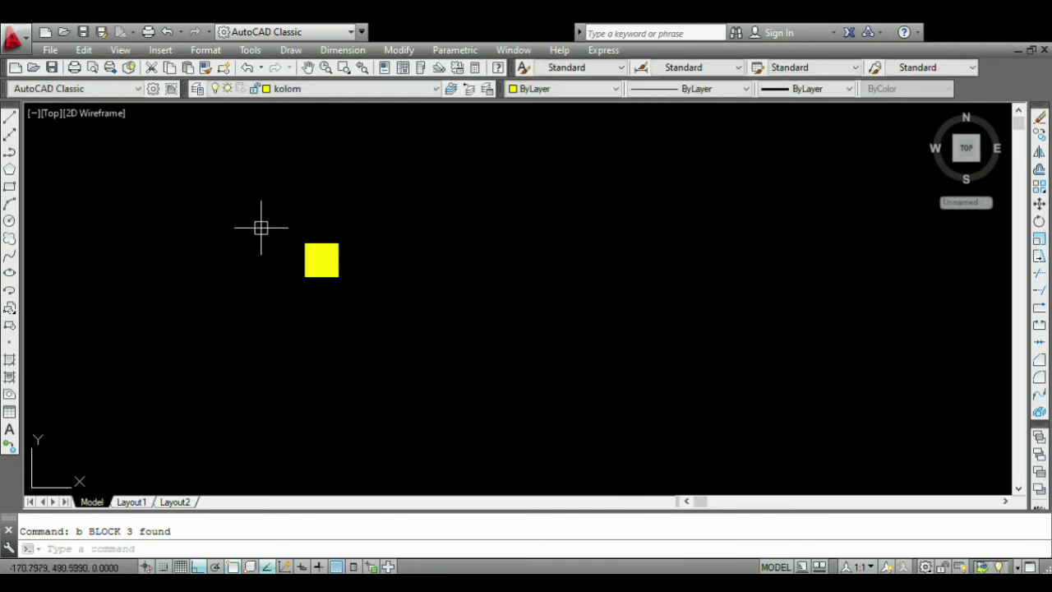
- Copy the whole column from its centre to the axis intersection at the floor plan's upper-left corner, with ortho turned off
{"action": "scroll", "coordinate": [271, 222], "scroll_direction": "up", "scroll_amount": 3}
{"action": "left_click", "coordinate": [290, 209]}
{"action": "left_click", "coordinate": [610, 445]}
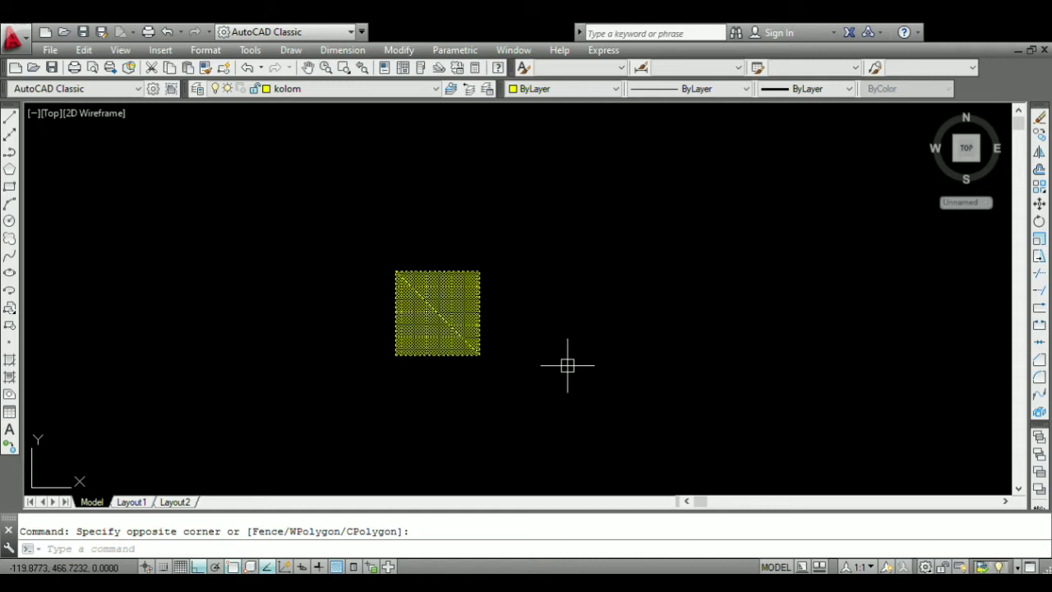
{"action": "type", "text": "co"}
{"action": "key", "text": "Return"}
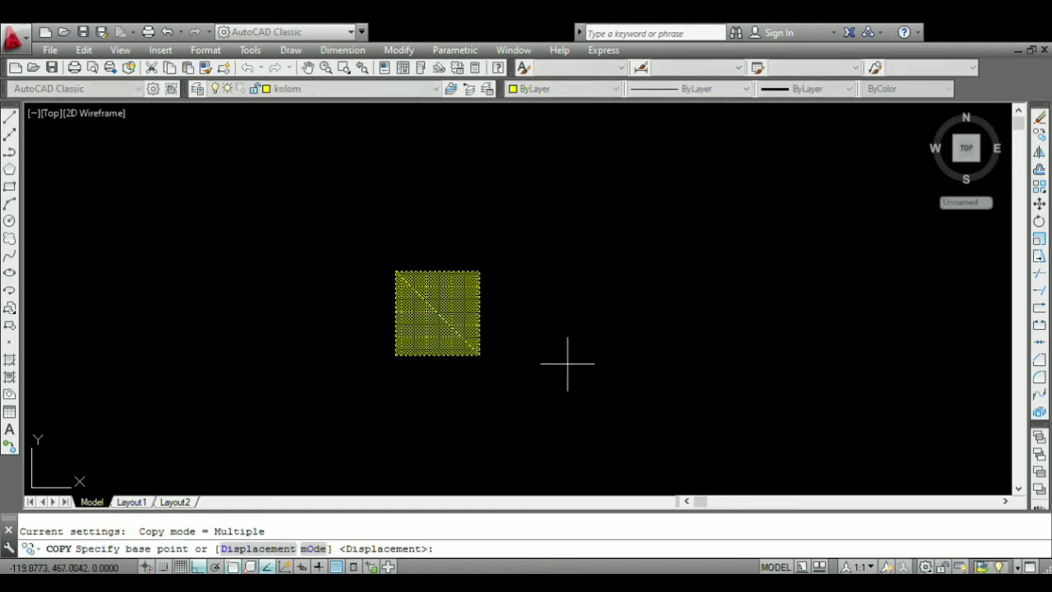
{"action": "left_click", "coordinate": [438, 314]}
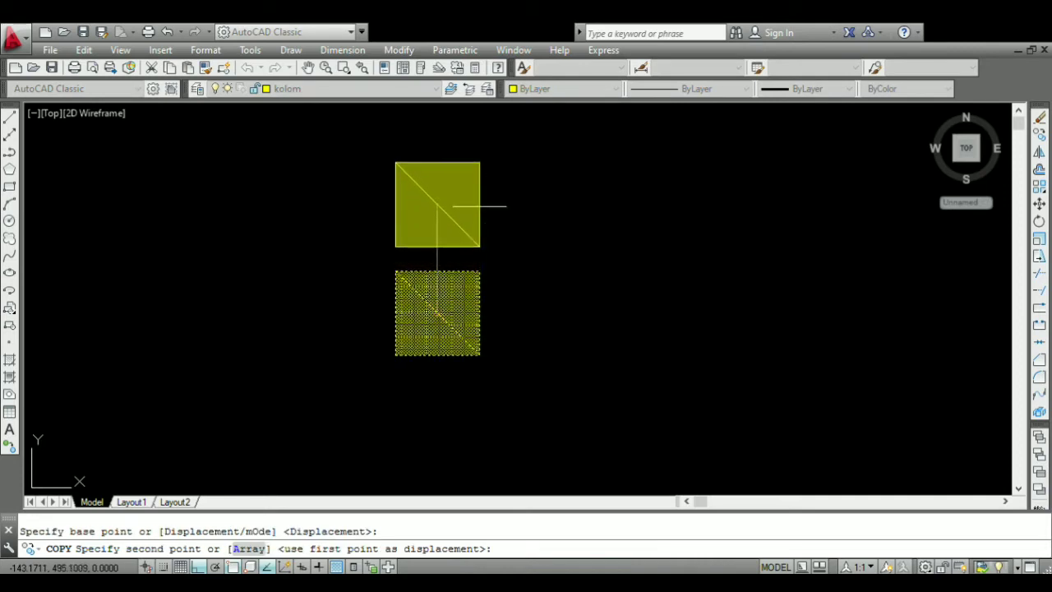
{"action": "scroll", "coordinate": [412, 263], "scroll_direction": "down", "scroll_amount": 14}
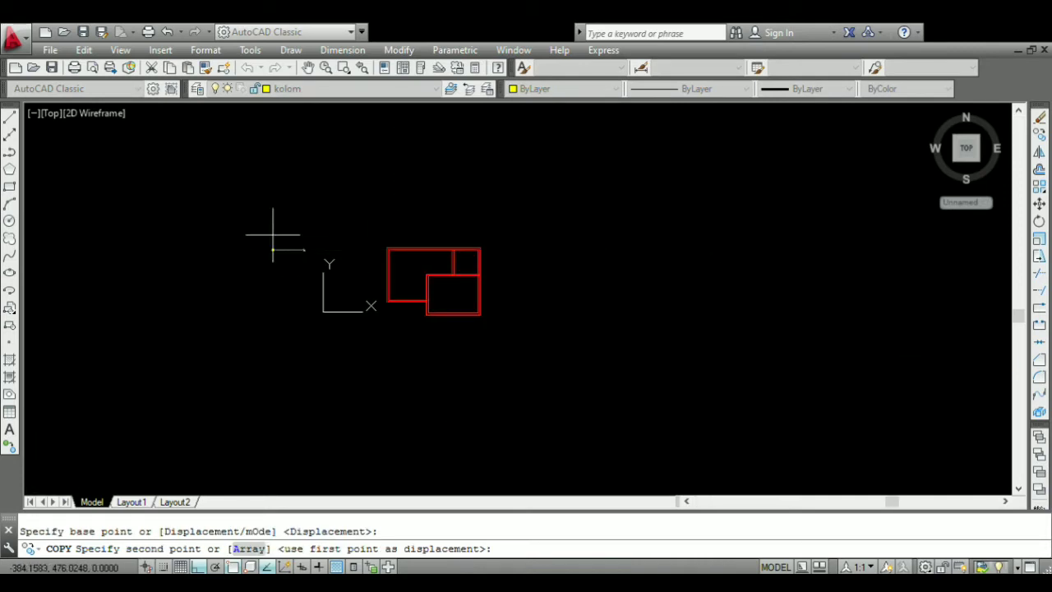
{"action": "scroll", "coordinate": [273, 234], "scroll_direction": "up", "scroll_amount": 10}
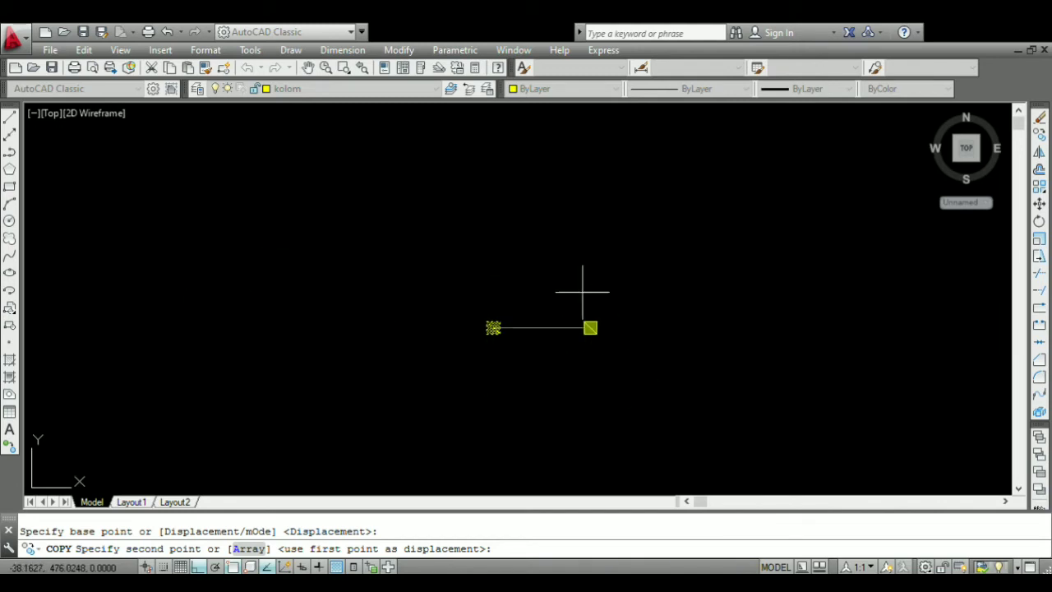
{"action": "scroll", "coordinate": [369, 255], "scroll_direction": "down", "scroll_amount": 5}
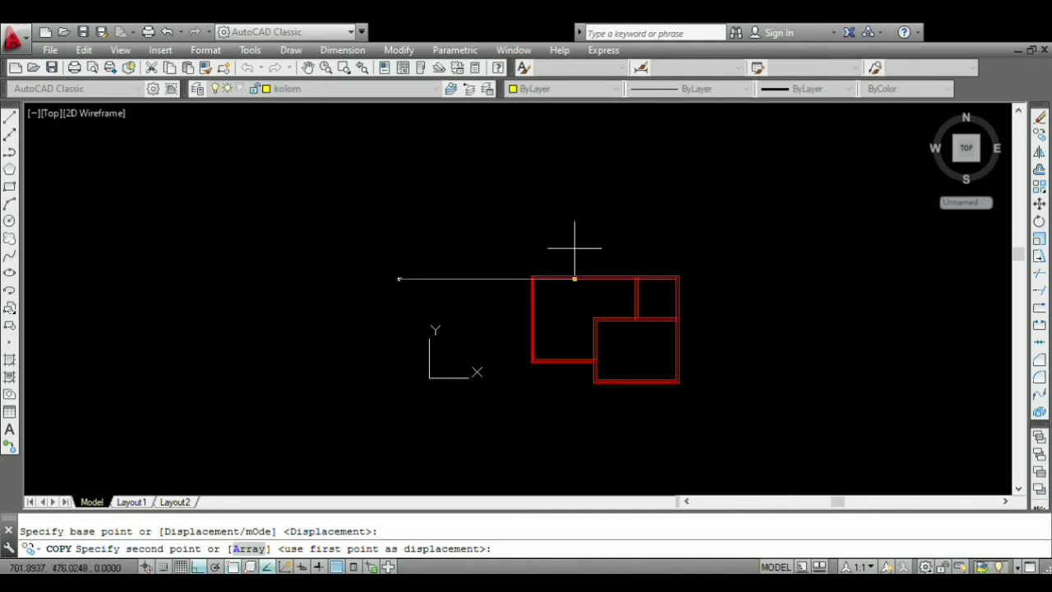
{"action": "scroll", "coordinate": [399, 301], "scroll_direction": "up", "scroll_amount": 2}
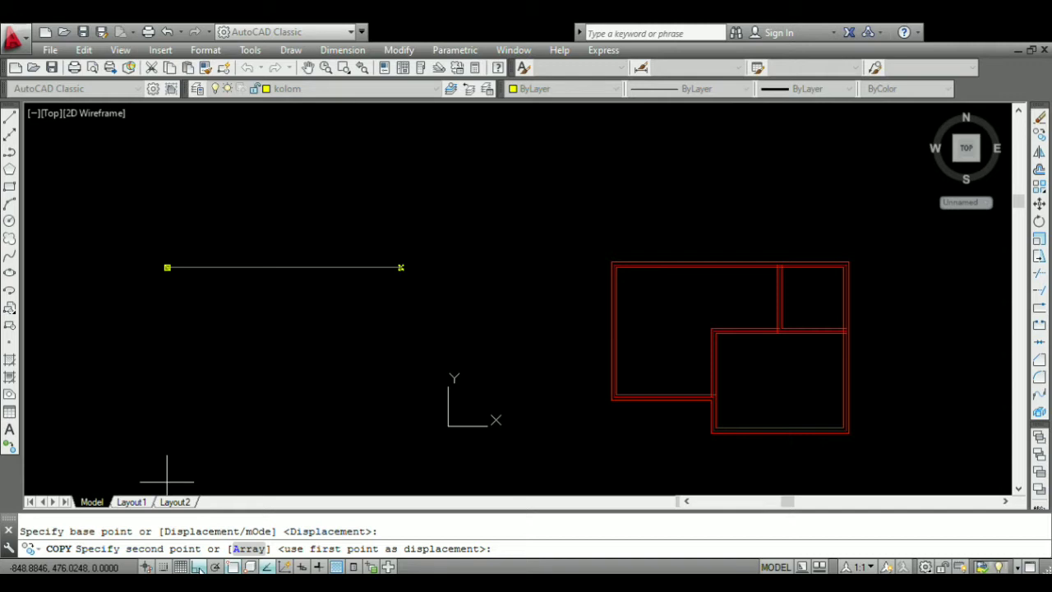
{"action": "key", "text": "F8"}
{"action": "scroll", "coordinate": [634, 271], "scroll_direction": "up", "scroll_amount": 4}
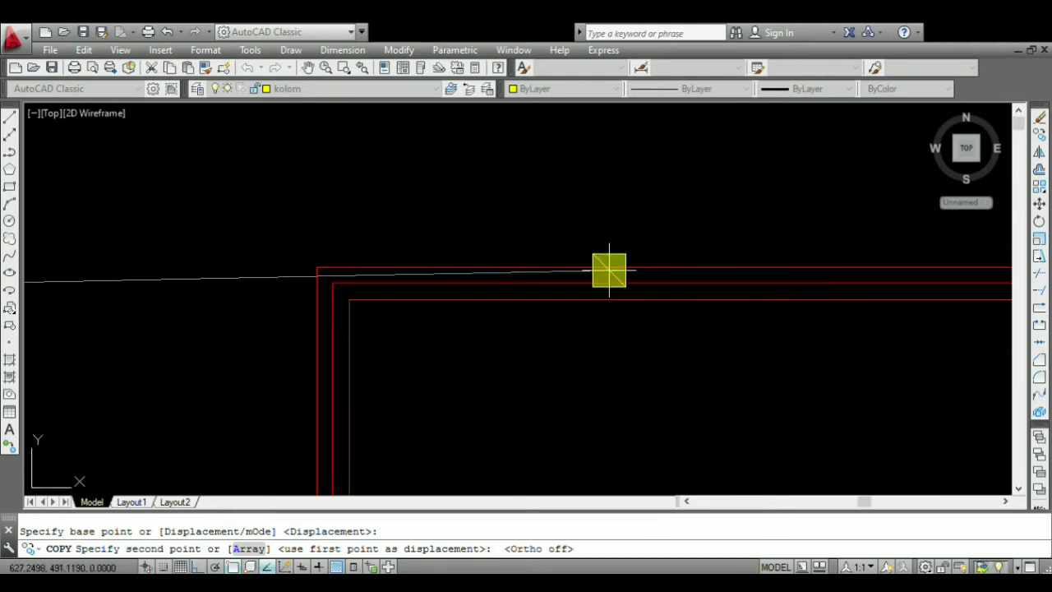
{"action": "scroll", "coordinate": [354, 286], "scroll_direction": "up", "scroll_amount": 5}
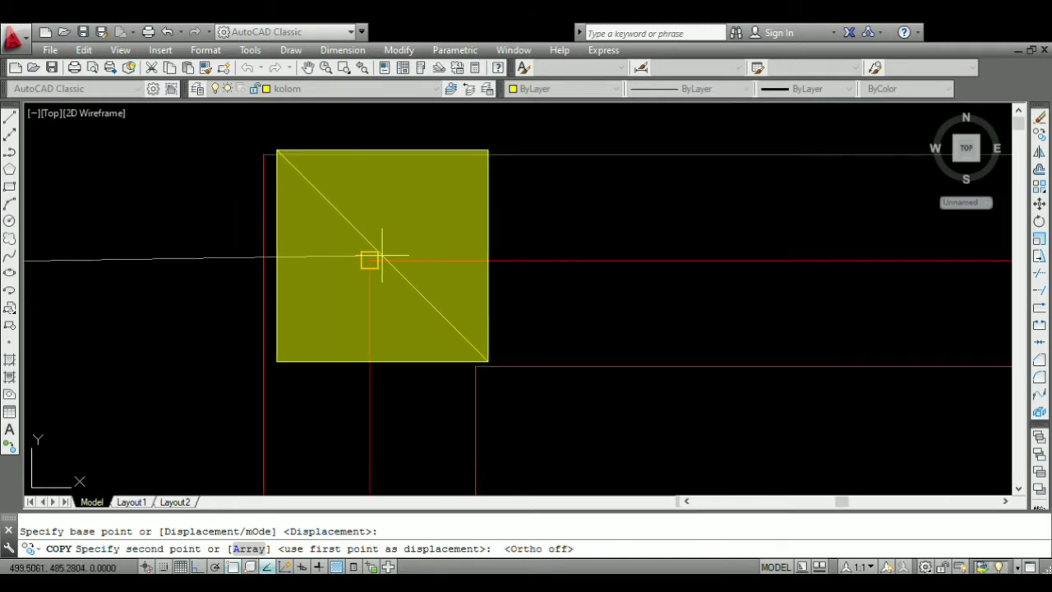
{"action": "scroll", "coordinate": [362, 251], "scroll_direction": "up", "scroll_amount": 5}
{"action": "scroll", "coordinate": [374, 263], "scroll_direction": "down", "scroll_amount": 3}
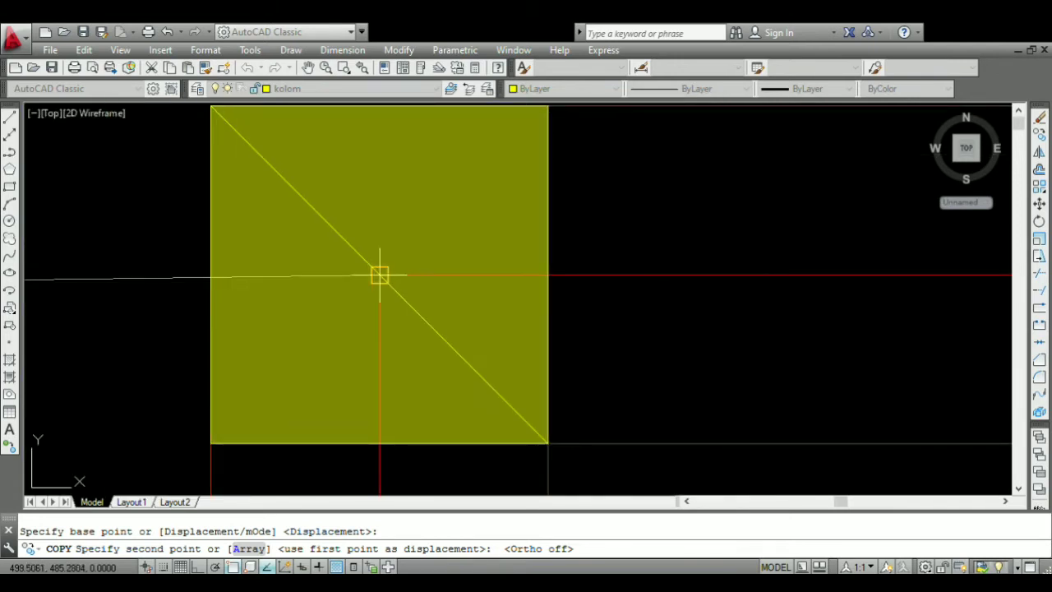
{"action": "left_click", "coordinate": [379, 274]}
- Place column copies on the axis intersections at the large room's lower-left corner and the wall junction to its right
{"action": "scroll", "coordinate": [366, 238], "scroll_direction": "down", "scroll_amount": 10}
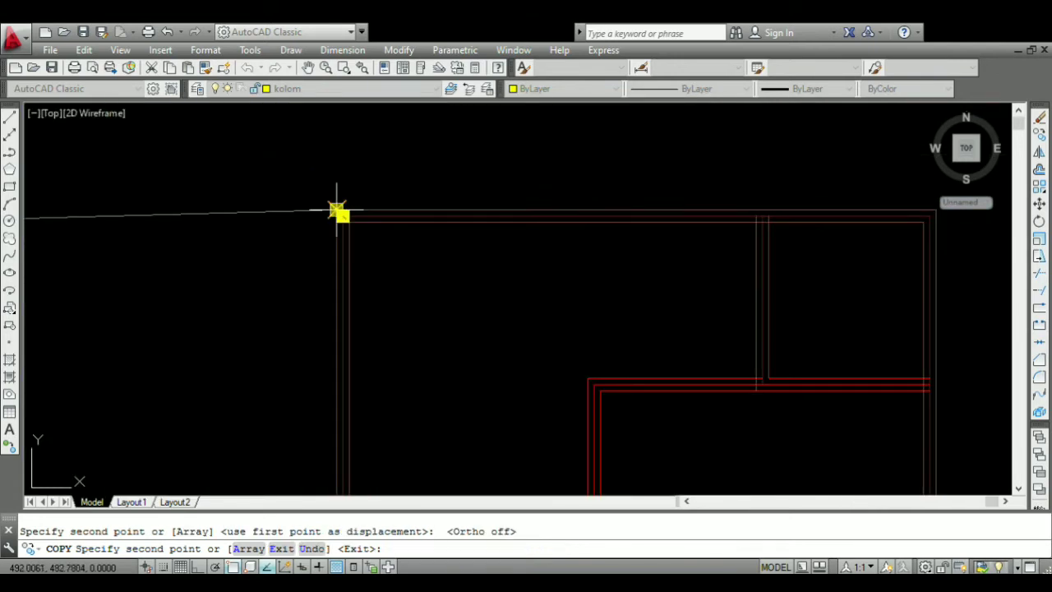
{"action": "scroll", "coordinate": [343, 329], "scroll_direction": "up", "scroll_amount": 8}
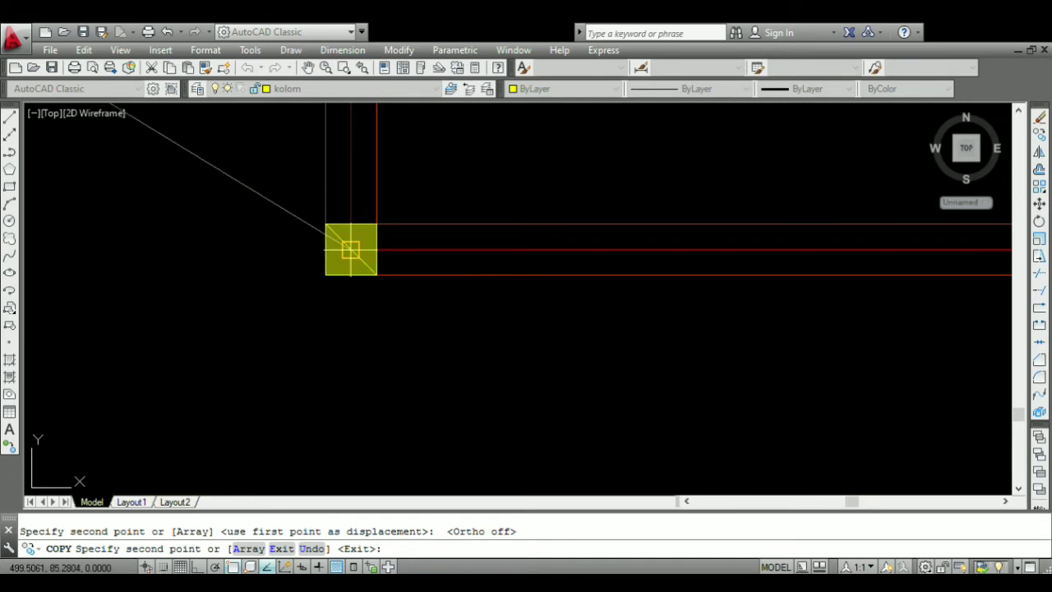
{"action": "scroll", "coordinate": [545, 294], "scroll_direction": "down", "scroll_amount": 4}
{"action": "scroll", "coordinate": [566, 275], "scroll_direction": "up", "scroll_amount": 6}
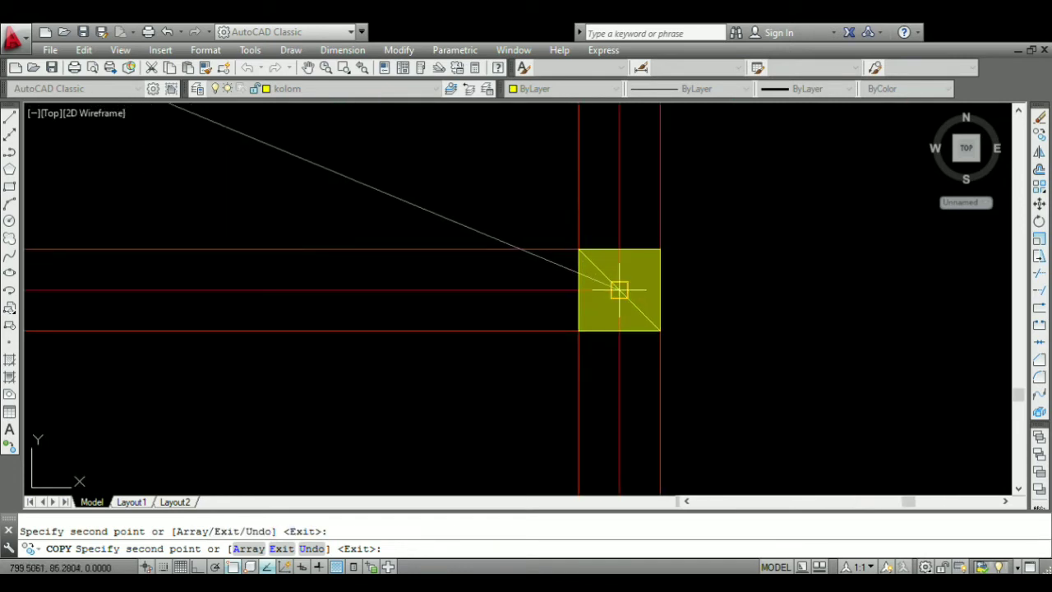
- Place column copies on the two bottom axis corners of the lower-right room
{"action": "scroll", "coordinate": [369, 204], "scroll_direction": "down", "scroll_amount": 5}
{"action": "scroll", "coordinate": [475, 444], "scroll_direction": "up", "scroll_amount": 3}
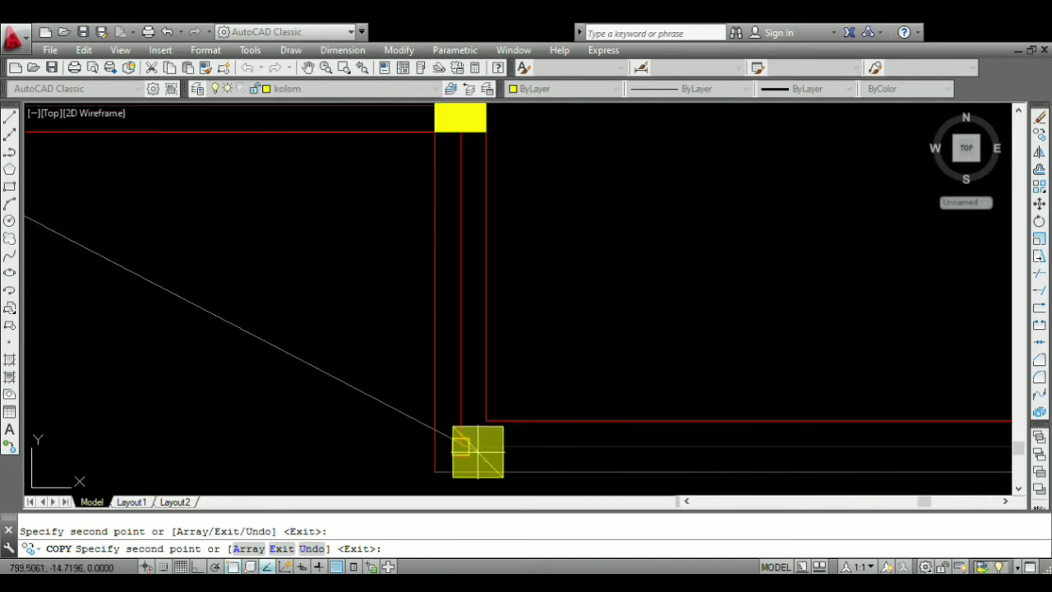
{"action": "scroll", "coordinate": [460, 444], "scroll_direction": "down", "scroll_amount": 5}
{"action": "scroll", "coordinate": [494, 292], "scroll_direction": "up", "scroll_amount": 5}
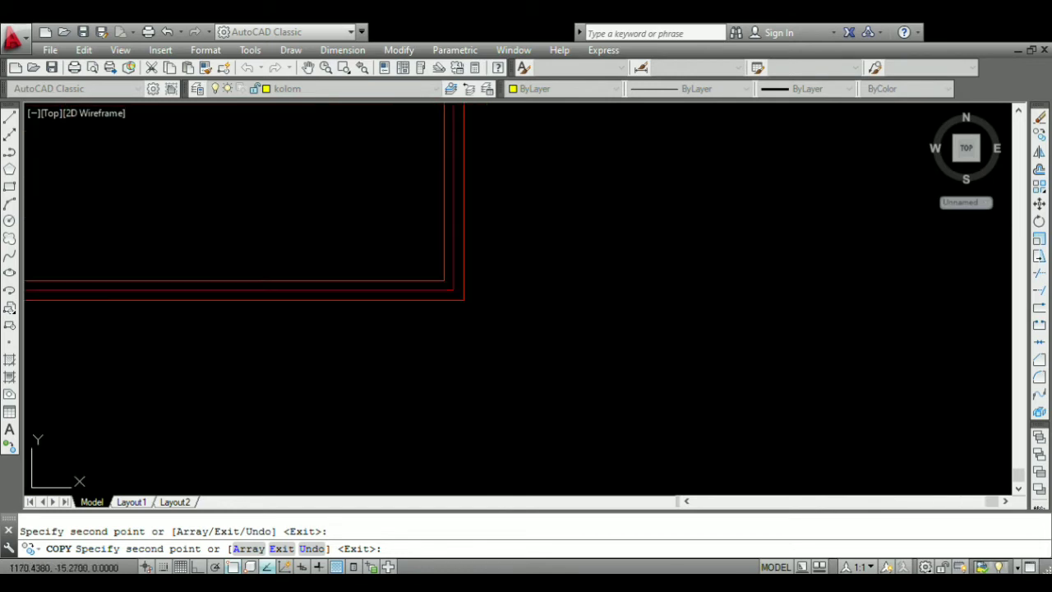
{"action": "scroll", "coordinate": [497, 313], "scroll_direction": "down", "scroll_amount": 5}
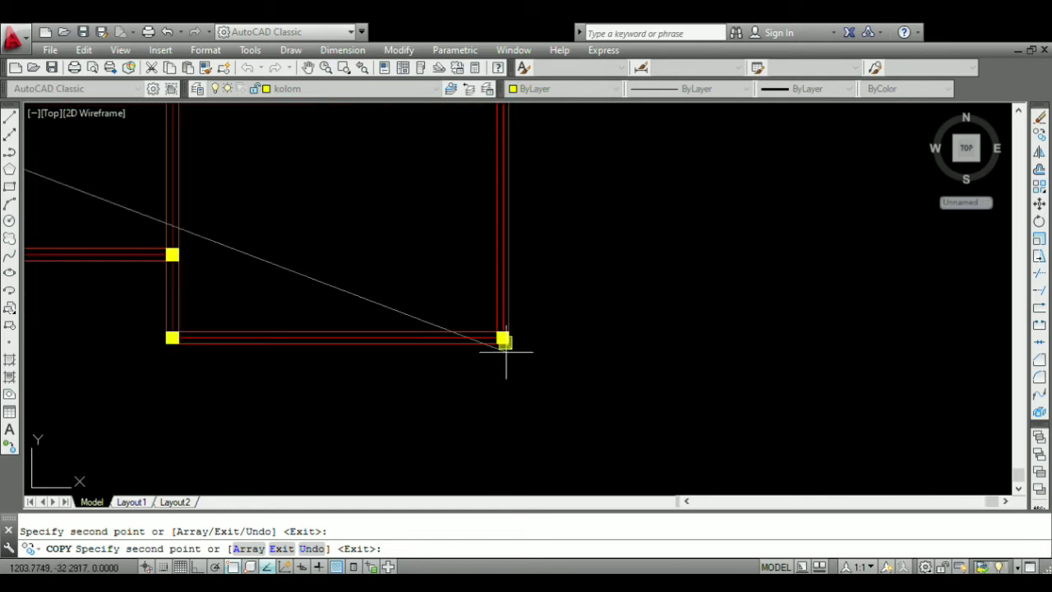
- Place three column copies along the lower-right room's upper wall, at its left corner, the partition junction and its right corner
{"action": "scroll", "coordinate": [353, 181], "scroll_direction": "up", "scroll_amount": 10}
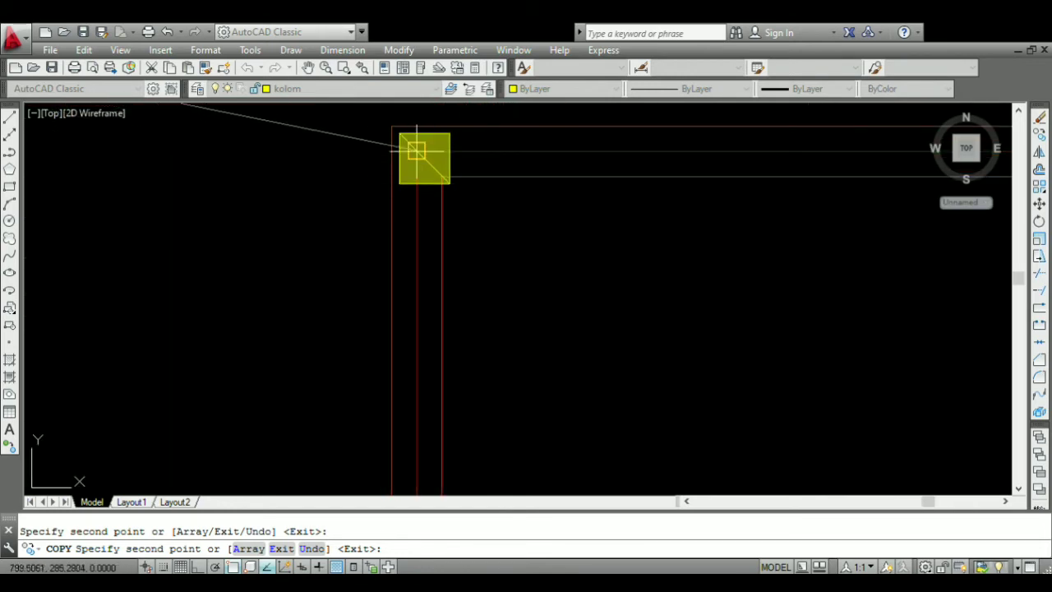
{"action": "scroll", "coordinate": [463, 305], "scroll_direction": "down", "scroll_amount": 5}
{"action": "scroll", "coordinate": [476, 288], "scroll_direction": "up", "scroll_amount": 8}
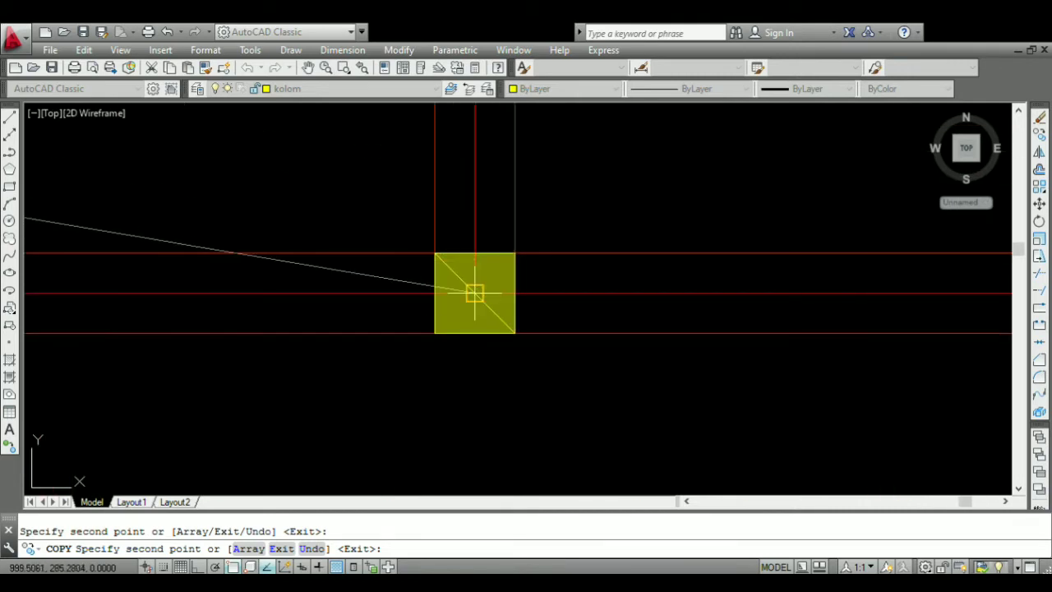
{"action": "scroll", "coordinate": [374, 323], "scroll_direction": "down", "scroll_amount": 3}
{"action": "scroll", "coordinate": [374, 323], "scroll_direction": "down", "scroll_amount": 3}
{"action": "scroll", "coordinate": [662, 304], "scroll_direction": "up", "scroll_amount": 5}
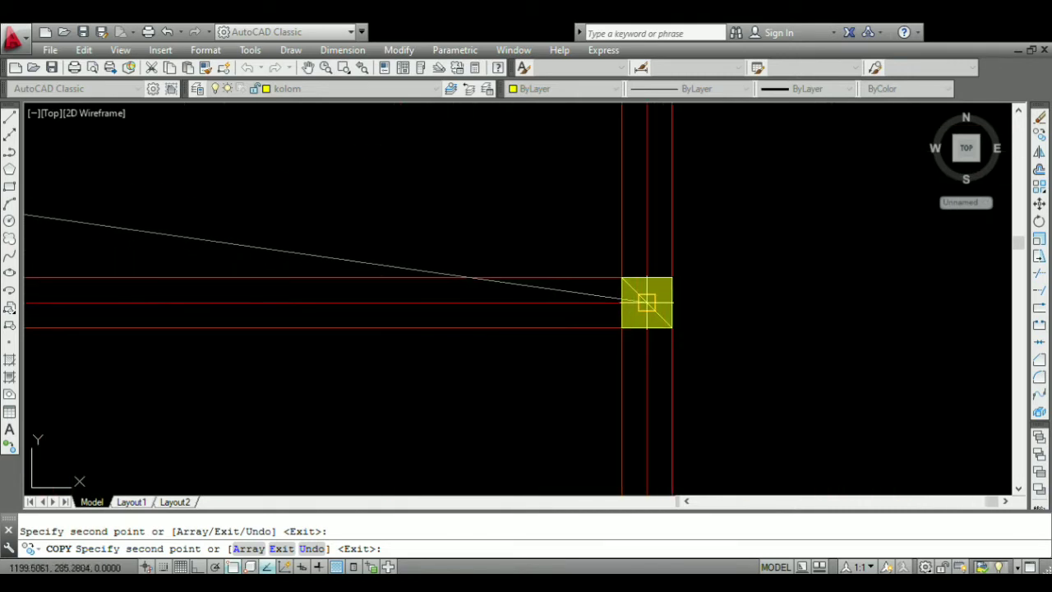
{"action": "left_click", "coordinate": [646, 303]}
- Place column copies at the top wall's partition junction and the upper-right outer corner, and finish copying
{"action": "scroll", "coordinate": [646, 302], "scroll_direction": "down", "scroll_amount": 2}
{"action": "scroll", "coordinate": [469, 240], "scroll_direction": "down", "scroll_amount": 3}
{"action": "scroll", "coordinate": [509, 235], "scroll_direction": "up", "scroll_amount": 6}
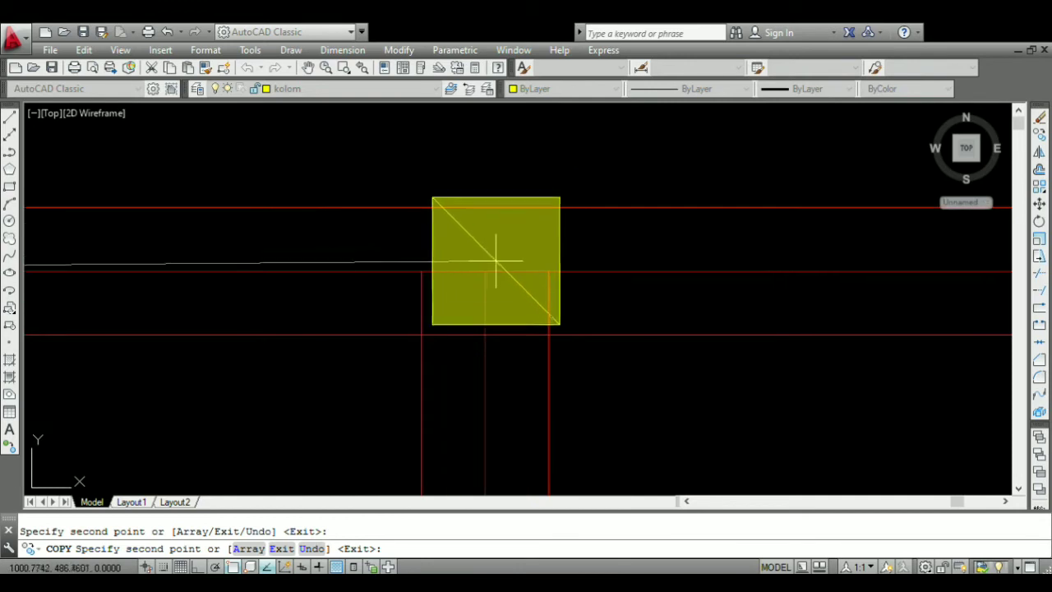
{"action": "scroll", "coordinate": [484, 271], "scroll_direction": "down", "scroll_amount": 5}
{"action": "scroll", "coordinate": [633, 284], "scroll_direction": "up", "scroll_amount": 4}
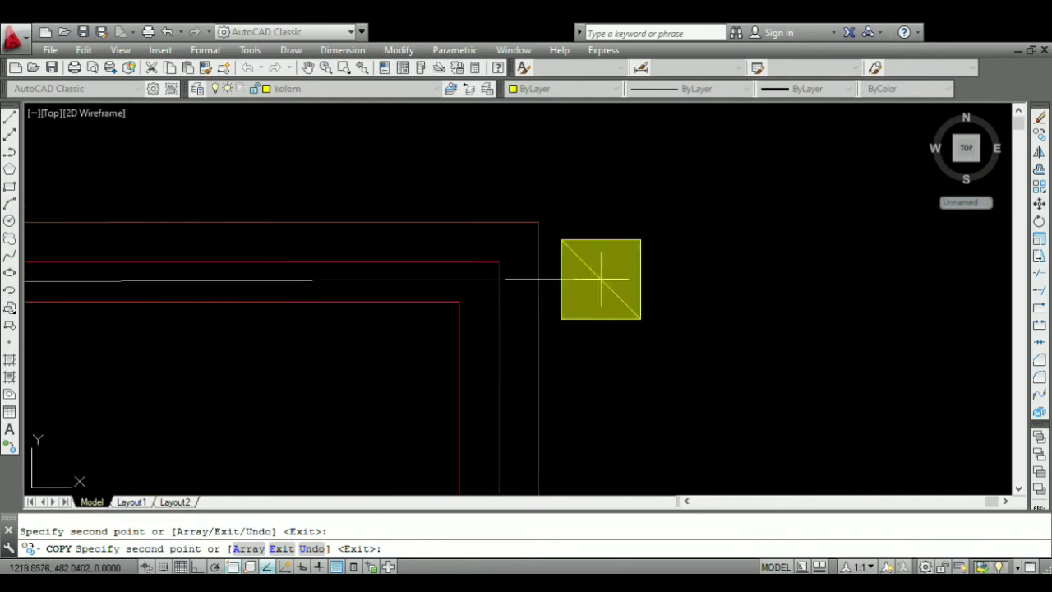
{"action": "left_click", "coordinate": [490, 261]}
{"action": "scroll", "coordinate": [493, 255], "scroll_direction": "down", "scroll_amount": 6}
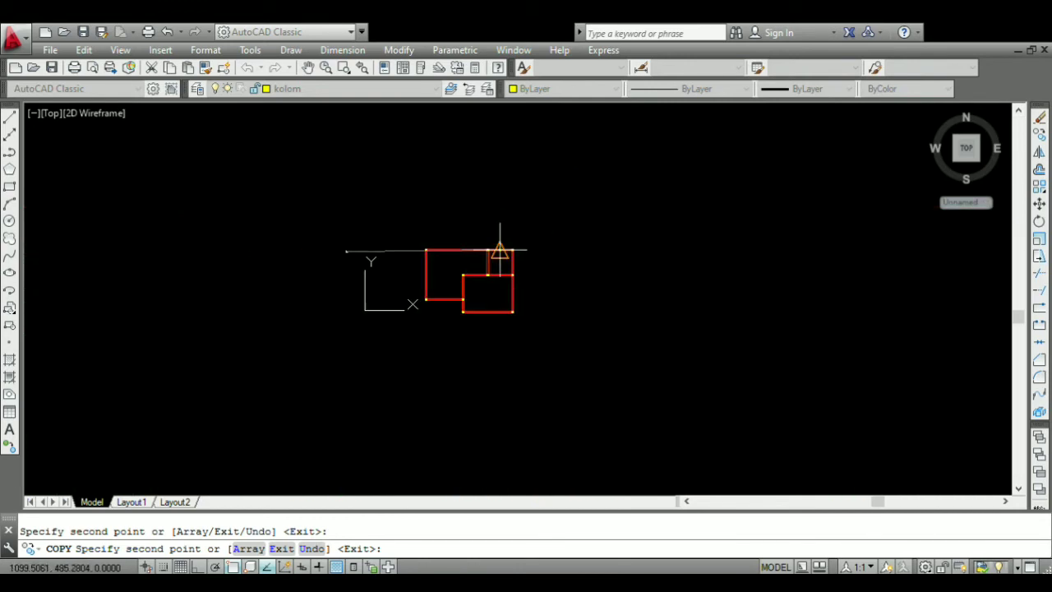
{"action": "key", "text": "Return"}
{"action": "scroll", "coordinate": [414, 251], "scroll_direction": "up", "scroll_amount": 4}
{"action": "scroll", "coordinate": [566, 312], "scroll_direction": "up", "scroll_amount": 2}
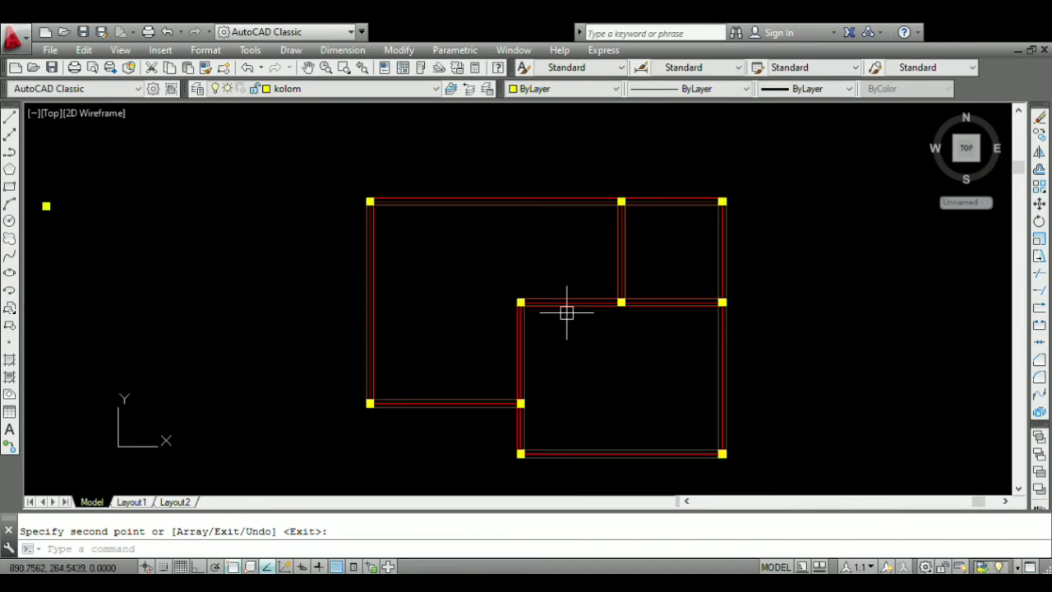
- Make kusen the current layer for drawing the door frame
{"action": "scroll", "coordinate": [392, 237], "scroll_direction": "up", "scroll_amount": 2}
{"action": "scroll", "coordinate": [383, 203], "scroll_direction": "up", "scroll_amount": 3}
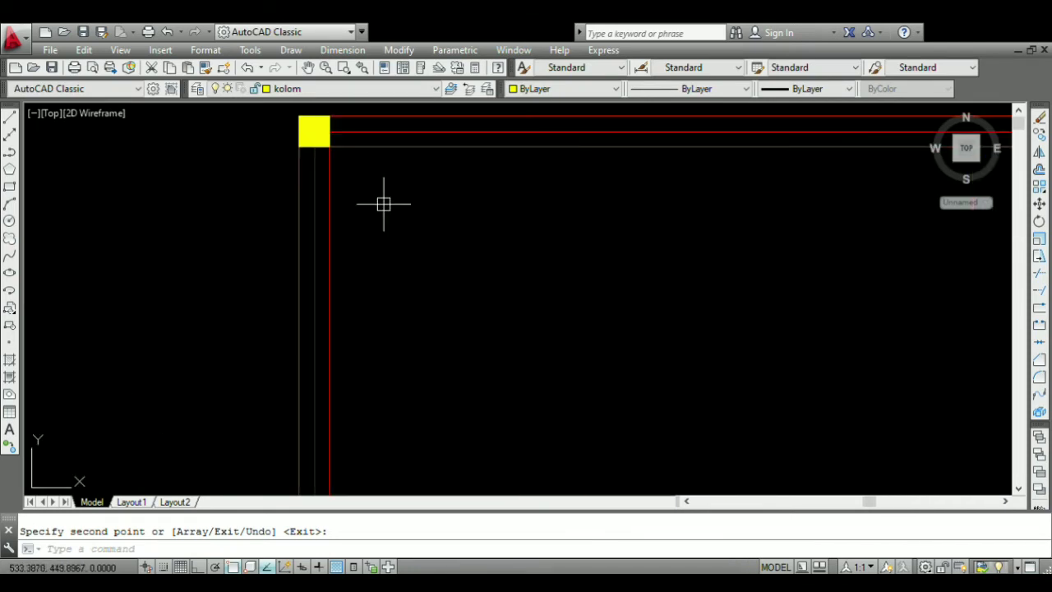
{"action": "scroll", "coordinate": [376, 206], "scroll_direction": "down", "scroll_amount": 8}
{"action": "scroll", "coordinate": [383, 250], "scroll_direction": "up", "scroll_amount": 4}
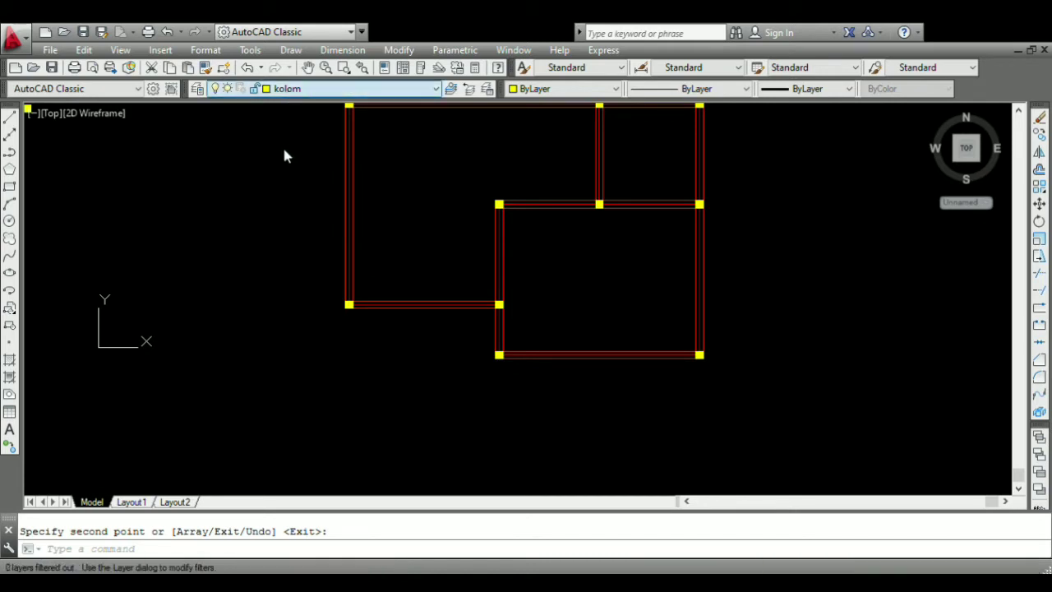
{"action": "left_click", "coordinate": [289, 203]}
{"action": "scroll", "coordinate": [554, 322], "scroll_direction": "up", "scroll_amount": 2}
{"action": "scroll", "coordinate": [458, 230], "scroll_direction": "down", "scroll_amount": 6}
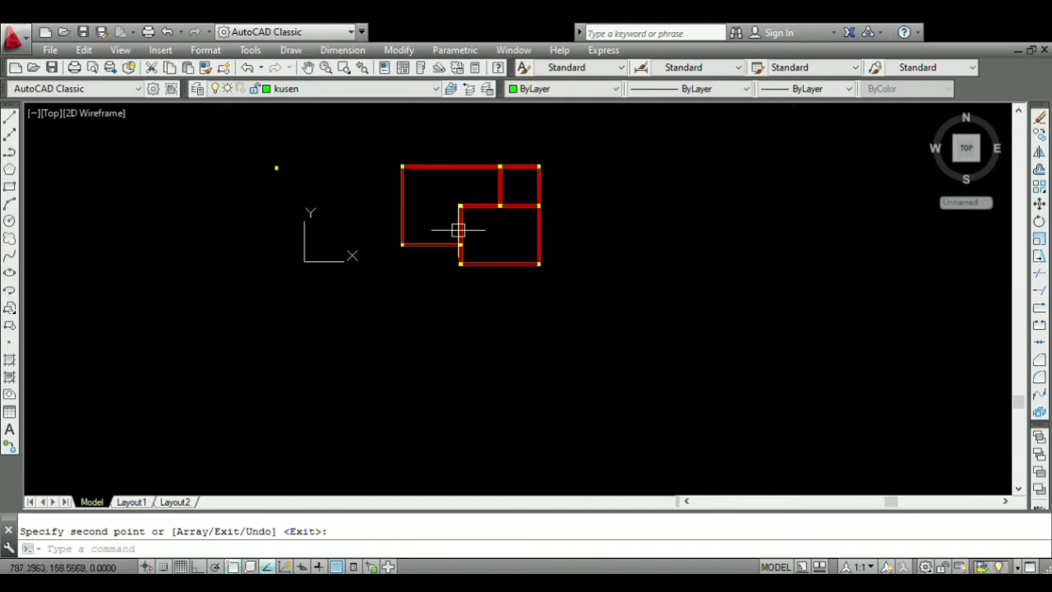
{"action": "scroll", "coordinate": [505, 258], "scroll_direction": "up", "scroll_amount": 6}
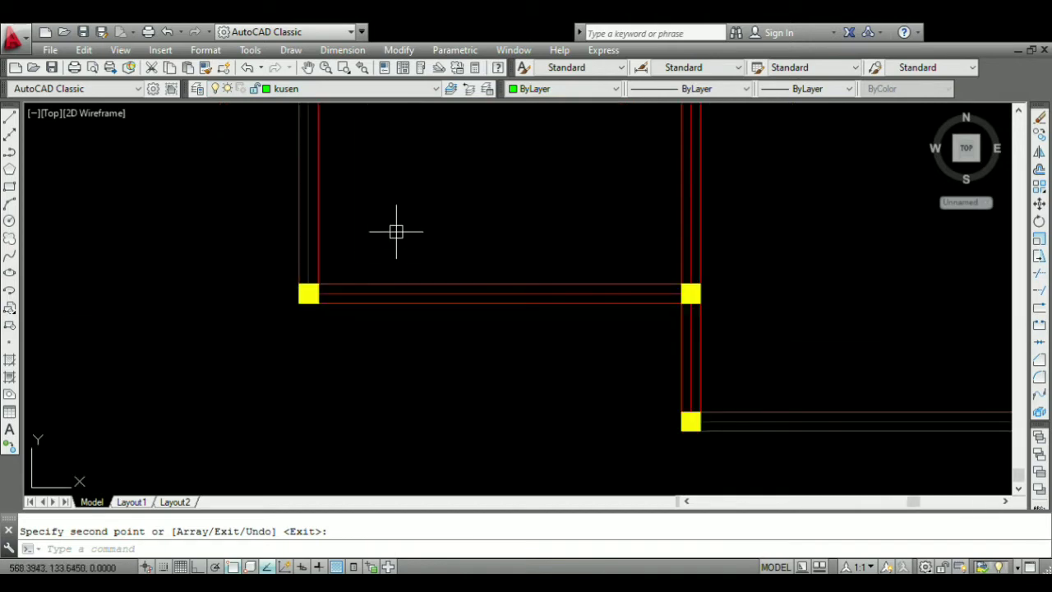
{"action": "scroll", "coordinate": [563, 305], "scroll_direction": "down", "scroll_amount": 6}
{"action": "scroll", "coordinate": [482, 318], "scroll_direction": "up", "scroll_amount": 2}
{"action": "scroll", "coordinate": [476, 369], "scroll_direction": "up", "scroll_amount": 2}
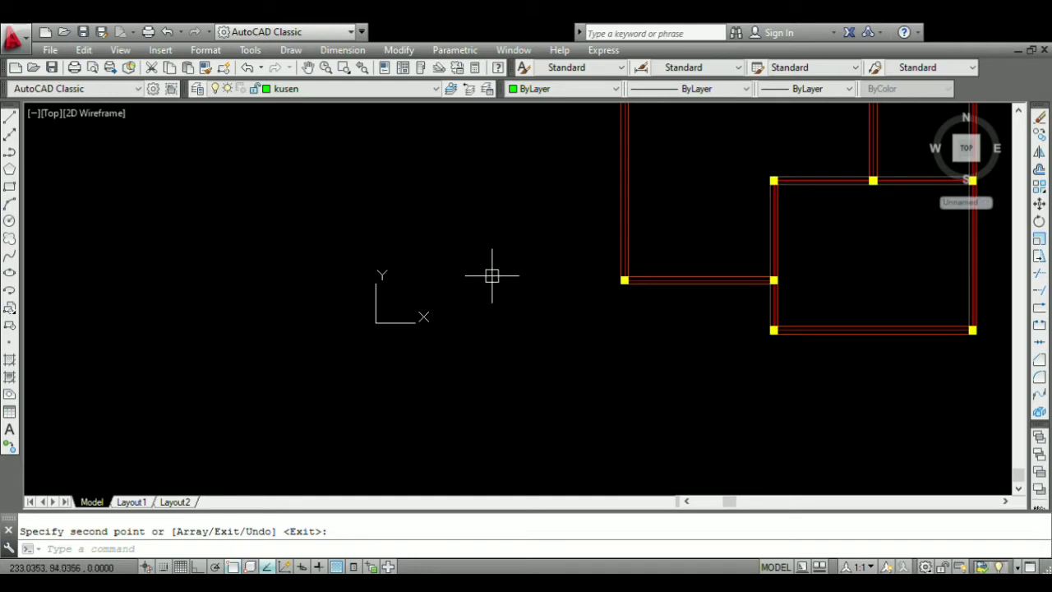
- Move the UCS origin to an empty point farther to the left of the floor plan and clear the selection
{"action": "left_click", "coordinate": [425, 385]}
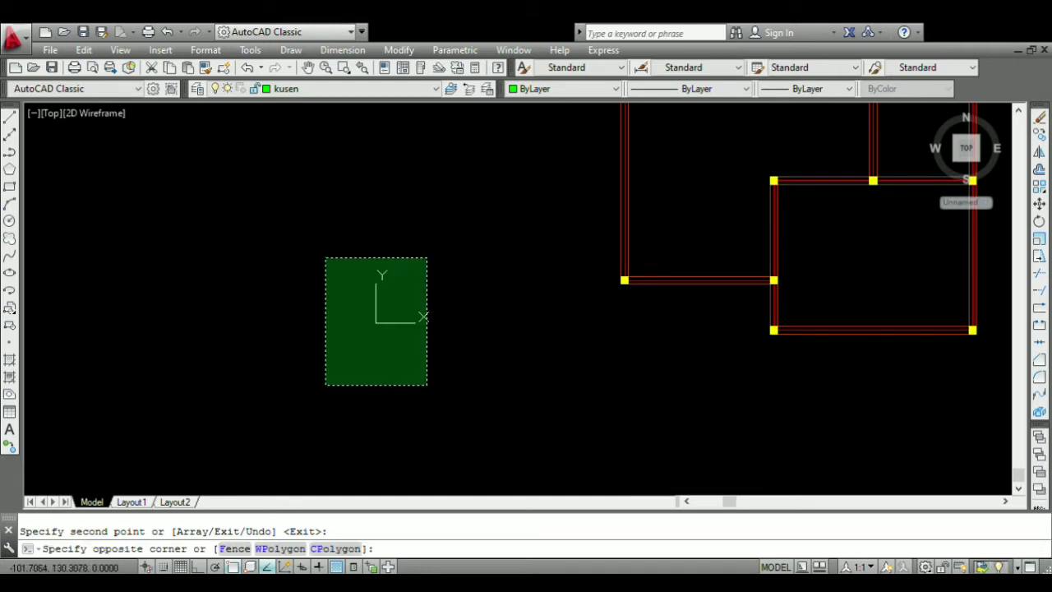
{"action": "left_click", "coordinate": [326, 259]}
{"action": "left_click", "coordinate": [376, 323]}
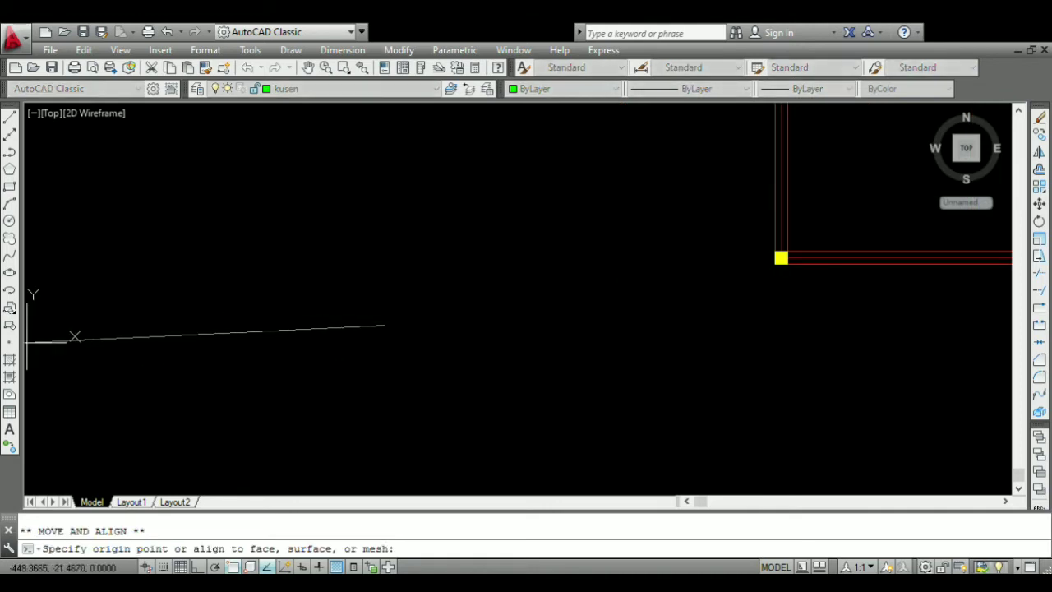
{"action": "left_click", "coordinate": [28, 343]}
{"action": "key", "text": "Escape"}
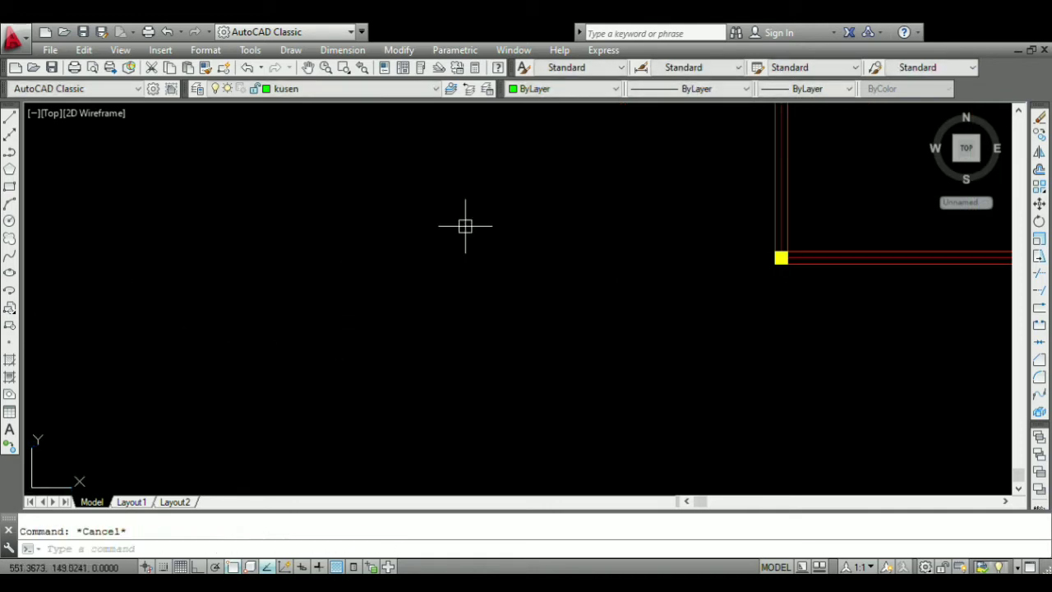
{"action": "scroll", "coordinate": [600, 219], "scroll_direction": "down", "scroll_amount": 4}
{"action": "scroll", "coordinate": [555, 250], "scroll_direction": "up", "scroll_amount": 5}
{"action": "scroll", "coordinate": [538, 271], "scroll_direction": "down", "scroll_amount": 5}
{"action": "scroll", "coordinate": [639, 289], "scroll_direction": "up", "scroll_amount": 2}
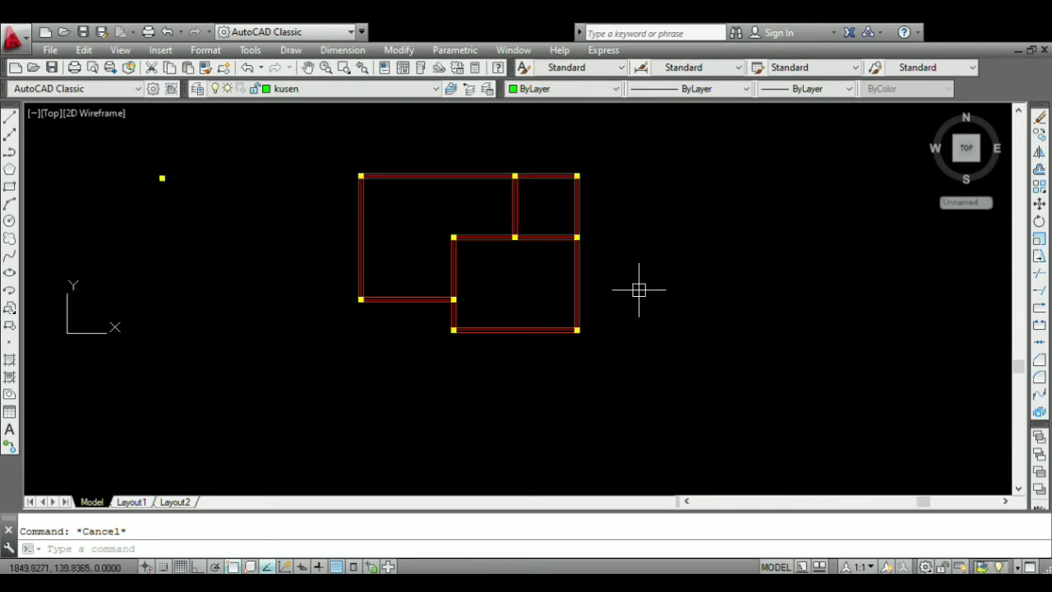
{"action": "scroll", "coordinate": [638, 289], "scroll_direction": "up", "scroll_amount": 4}
{"action": "type", "text": "l"}
{"action": "key", "text": "Return"}
{"action": "scroll", "coordinate": [606, 252], "scroll_direction": "up", "scroll_amount": 4}
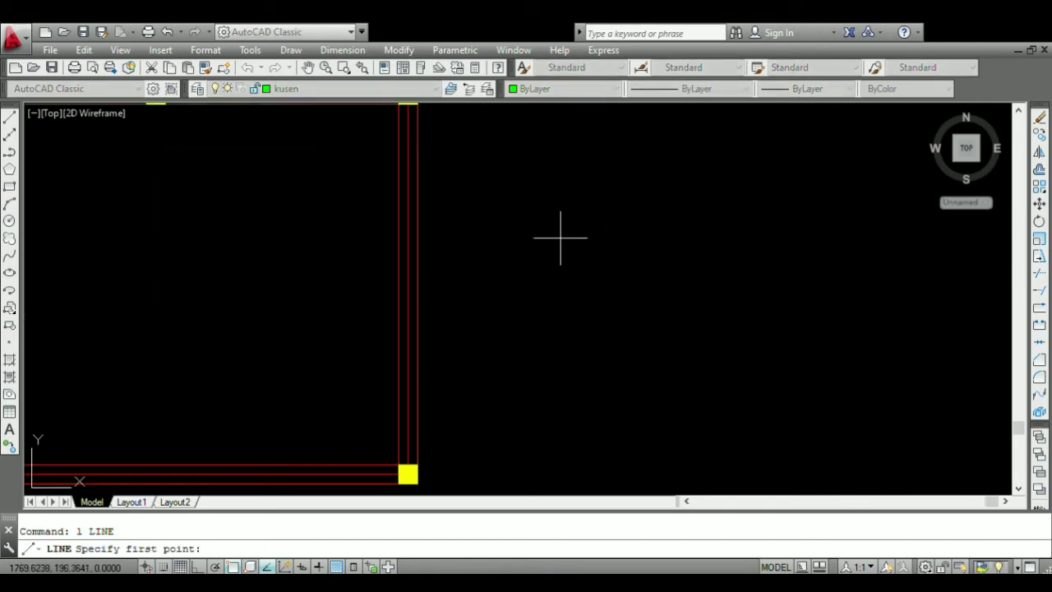
{"action": "key", "text": "Escape"}
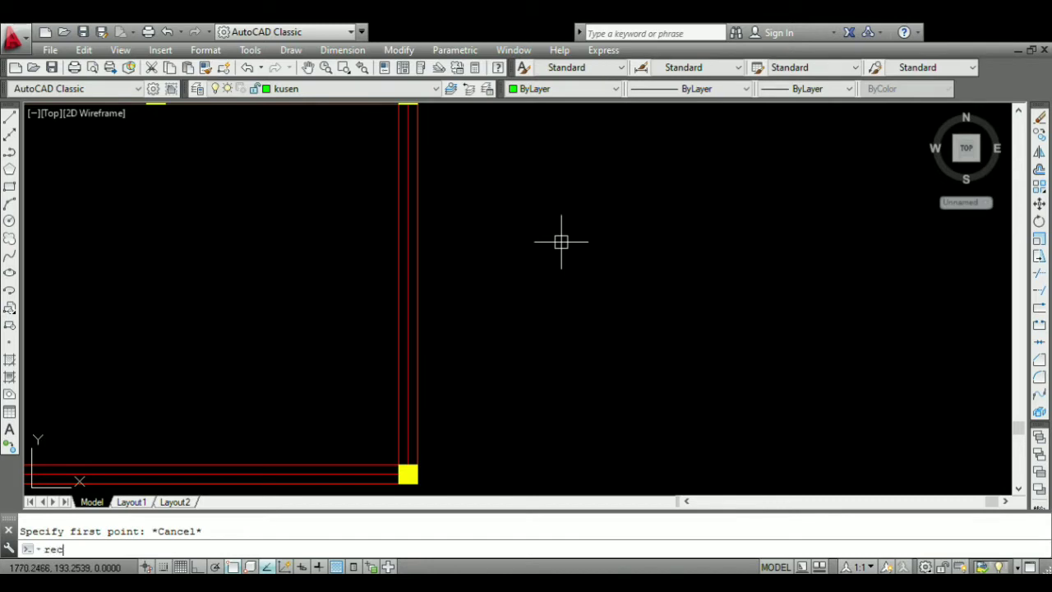
- Draw a 6 by 15 rectangle as a door jamb in the empty area right of the plan's lower-right room
{"action": "type", "text": "rec"}
{"action": "key", "text": "Return"}
{"action": "left_click", "coordinate": [512, 216]}
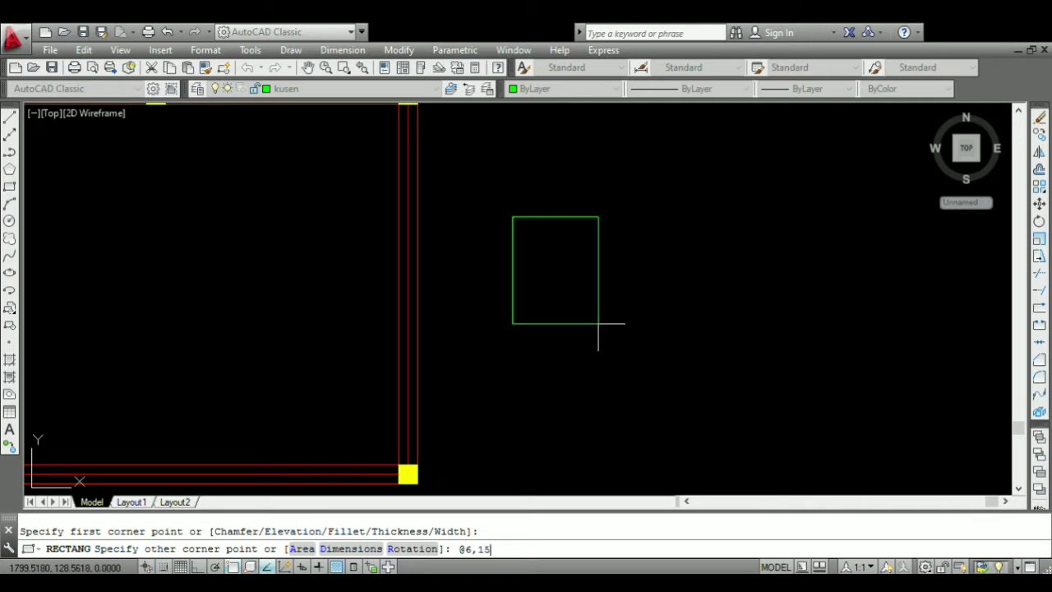
{"action": "type", "text": "@6,15"}
{"action": "key", "text": "Return"}
{"action": "scroll", "coordinate": [517, 214], "scroll_direction": "up", "scroll_amount": 6}
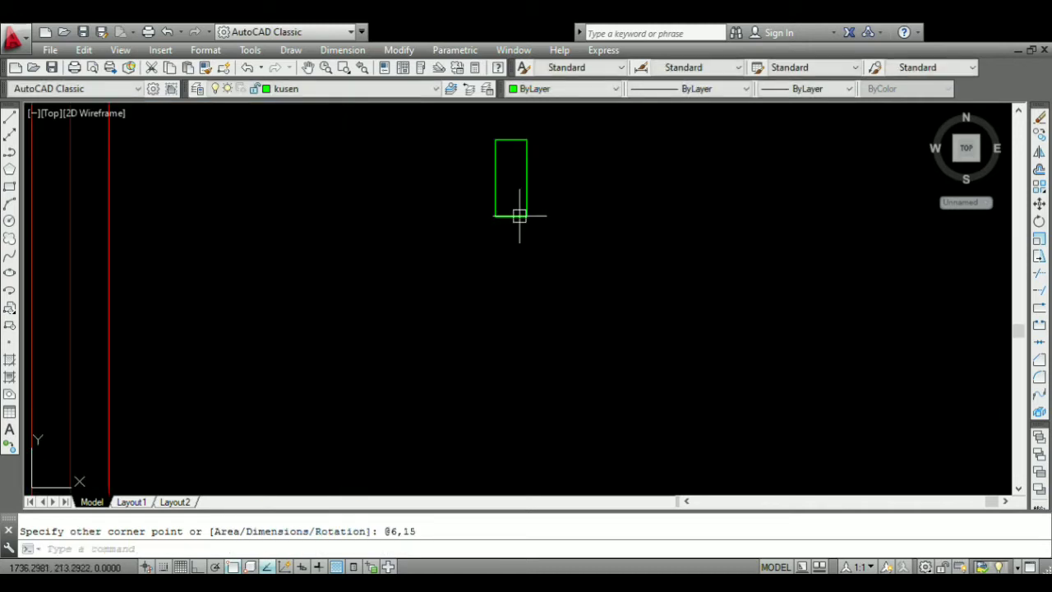
{"action": "scroll", "coordinate": [542, 267], "scroll_direction": "down", "scroll_amount": 4}
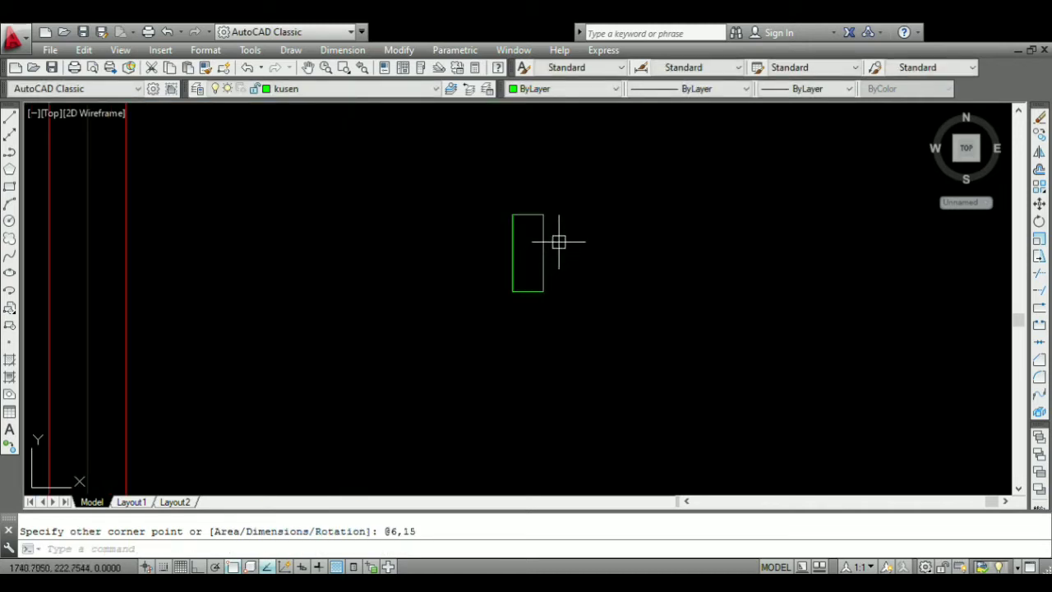
{"action": "scroll", "coordinate": [559, 246], "scroll_direction": "down", "scroll_amount": 5}
{"action": "scroll", "coordinate": [563, 263], "scroll_direction": "up", "scroll_amount": 3}
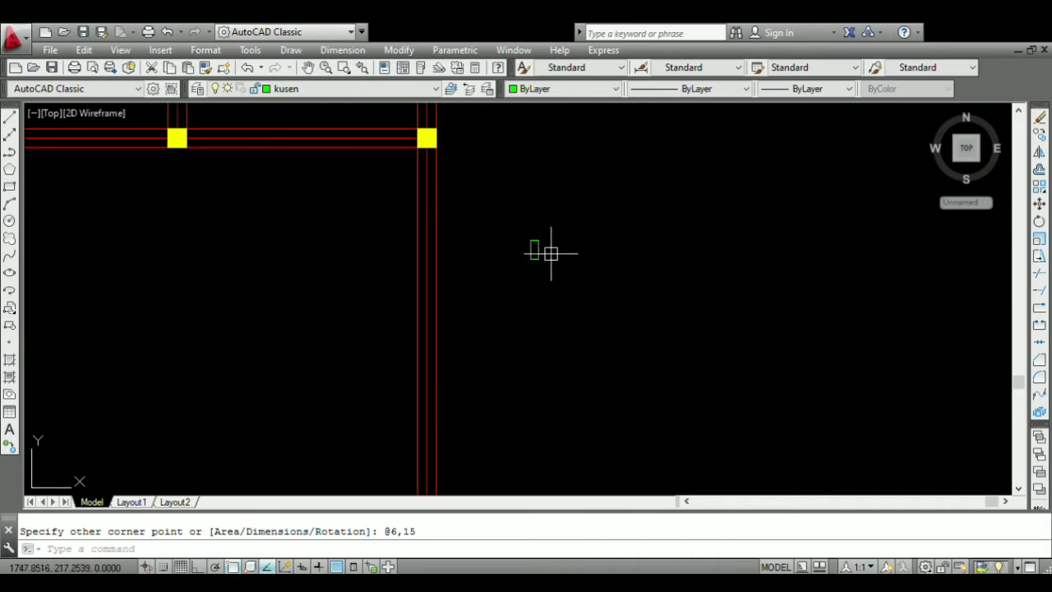
{"action": "scroll", "coordinate": [552, 257], "scroll_direction": "down", "scroll_amount": 5}
{"action": "scroll", "coordinate": [559, 276], "scroll_direction": "up", "scroll_amount": 6}
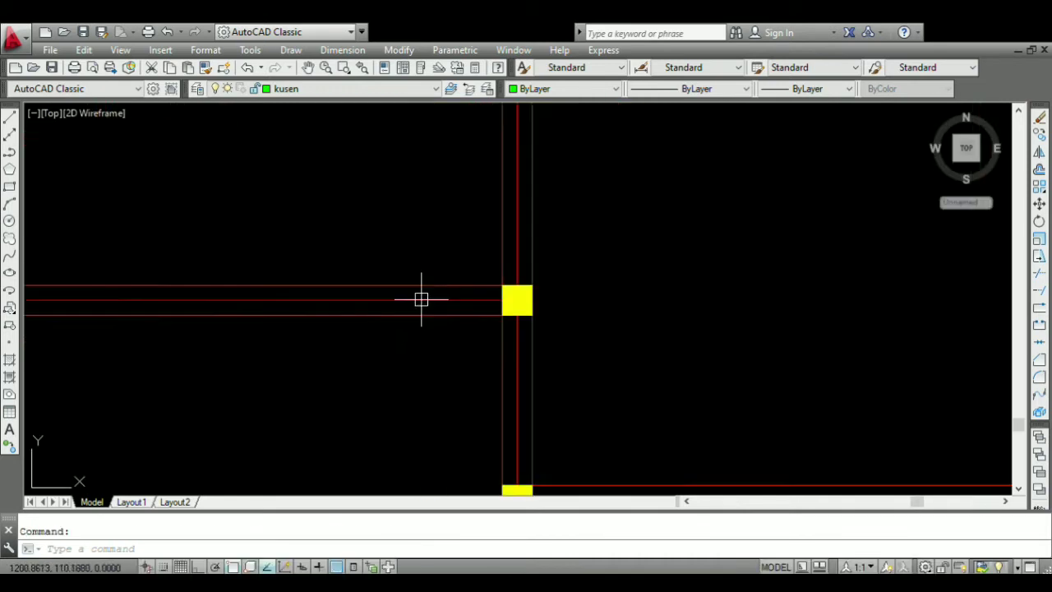
{"action": "scroll", "coordinate": [420, 296], "scroll_direction": "down", "scroll_amount": 4}
{"action": "scroll", "coordinate": [406, 322], "scroll_direction": "up", "scroll_amount": 2}
{"action": "scroll", "coordinate": [397, 313], "scroll_direction": "down", "scroll_amount": 2}
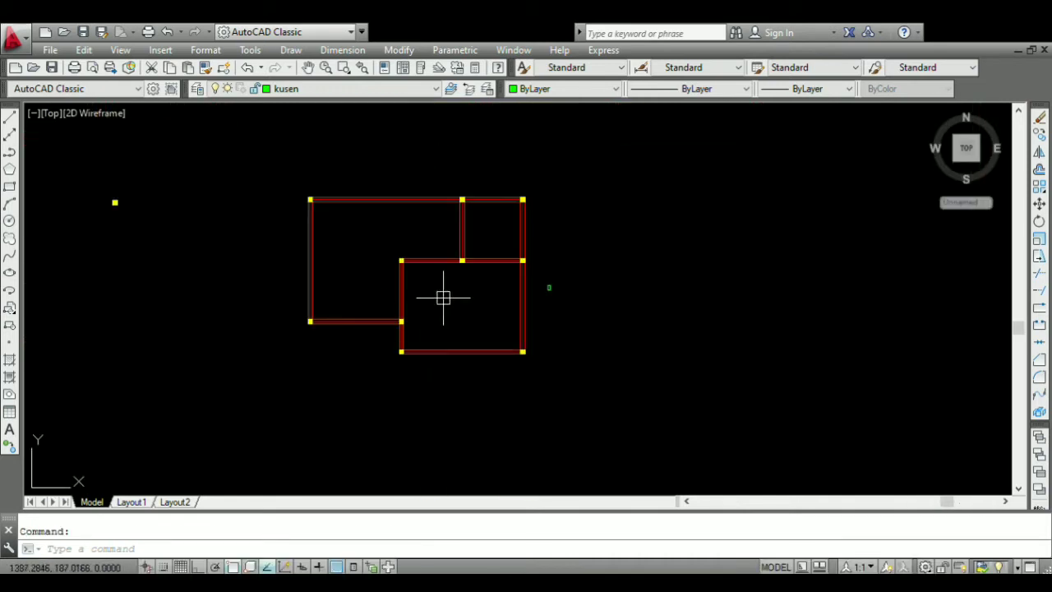
- Turn on Ortho mode and draw a horizontal line 90 long to the right from the jamb's lower-right corner
{"action": "scroll", "coordinate": [554, 271], "scroll_direction": "up", "scroll_amount": 6}
{"action": "scroll", "coordinate": [540, 306], "scroll_direction": "up", "scroll_amount": 2}
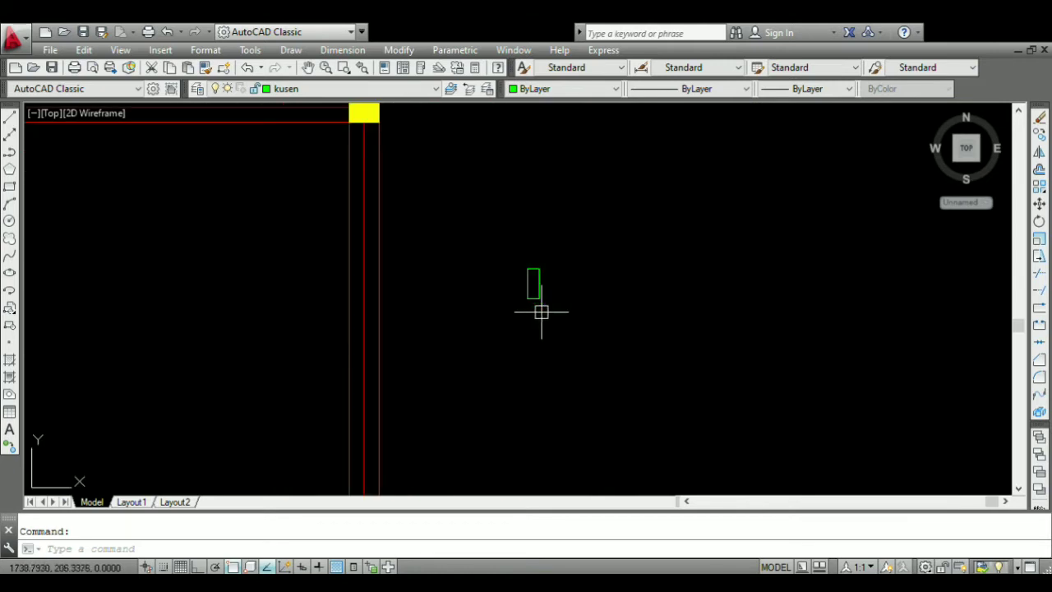
{"action": "type", "text": "l"}
{"action": "key", "text": "Return"}
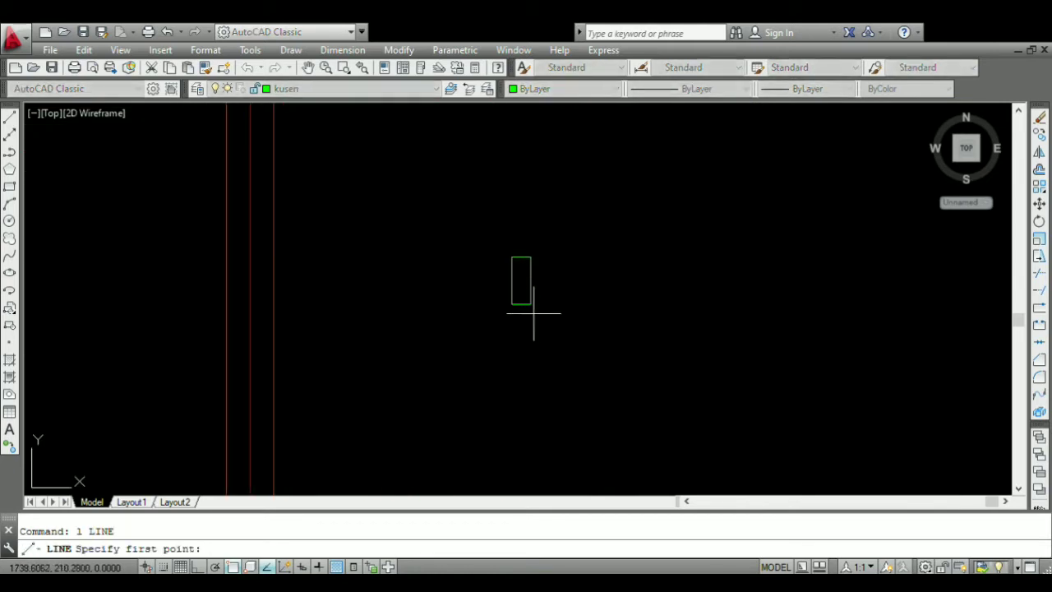
{"action": "left_click", "coordinate": [531, 304]}
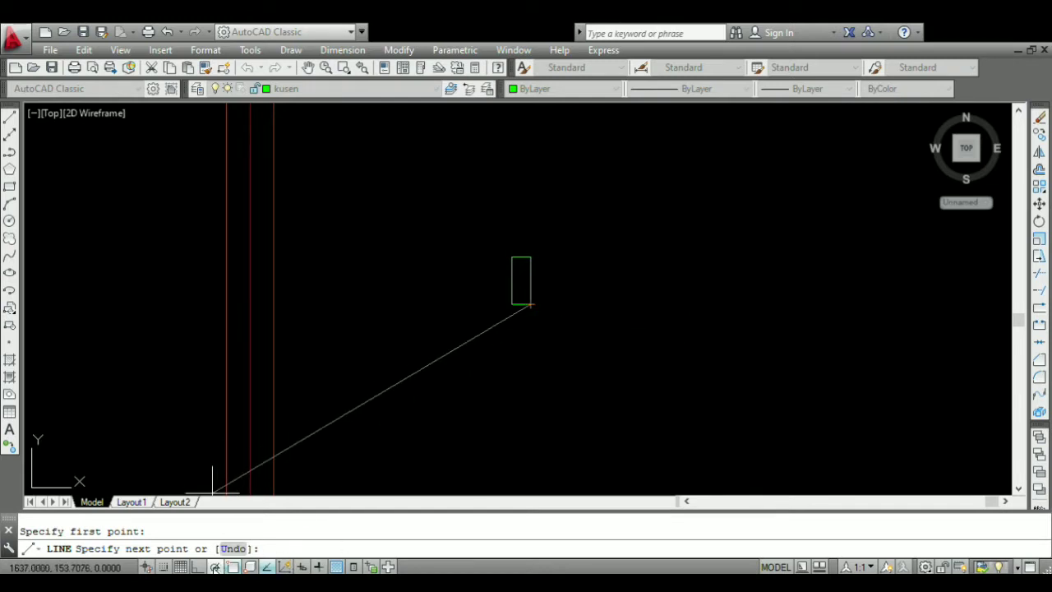
{"action": "left_click", "coordinate": [198, 567]}
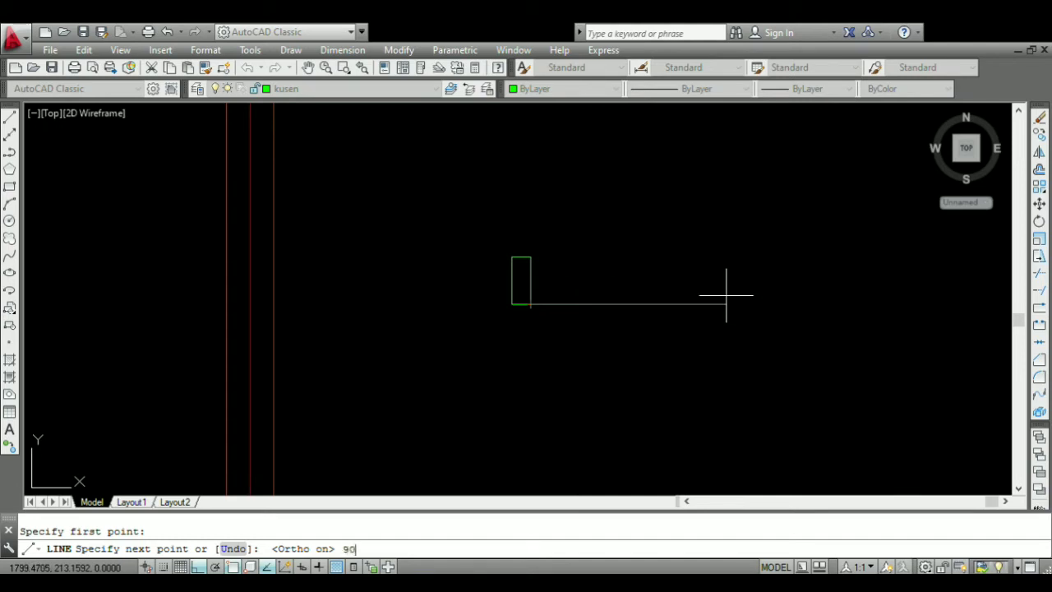
{"action": "type", "text": "90"}
{"action": "key", "text": "Return"}
{"action": "key", "text": "Return"}
{"action": "scroll", "coordinate": [573, 263], "scroll_direction": "up", "scroll_amount": 2}
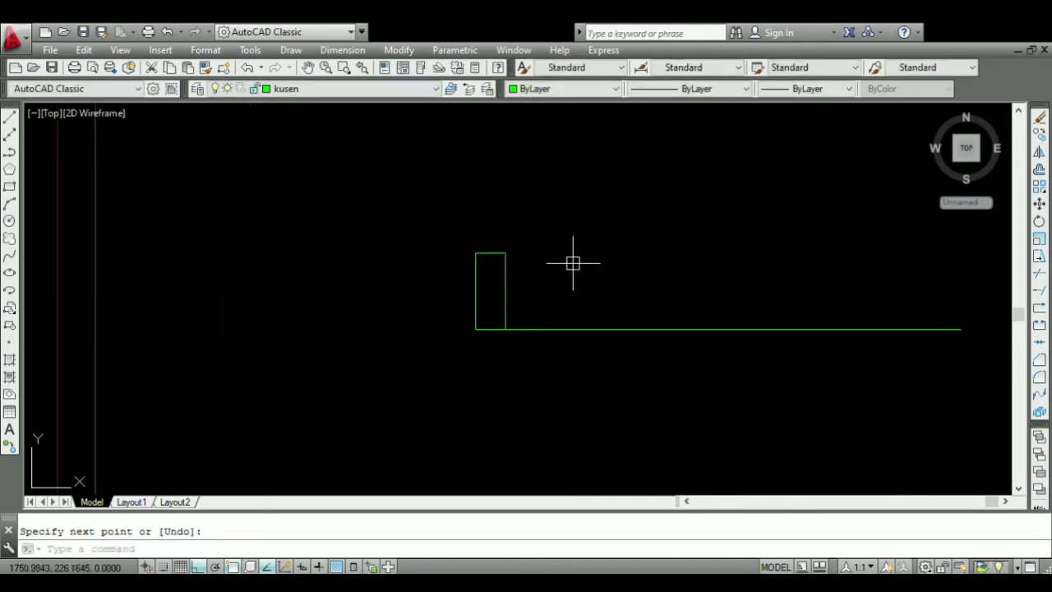
- Mirror the jamb rectangle about a vertical axis through the line's midpoint, keeping the original
{"action": "scroll", "coordinate": [460, 265], "scroll_direction": "down", "scroll_amount": 4}
{"action": "scroll", "coordinate": [475, 259], "scroll_direction": "up", "scroll_amount": 4}
{"action": "scroll", "coordinate": [698, 287], "scroll_direction": "up", "scroll_amount": 2}
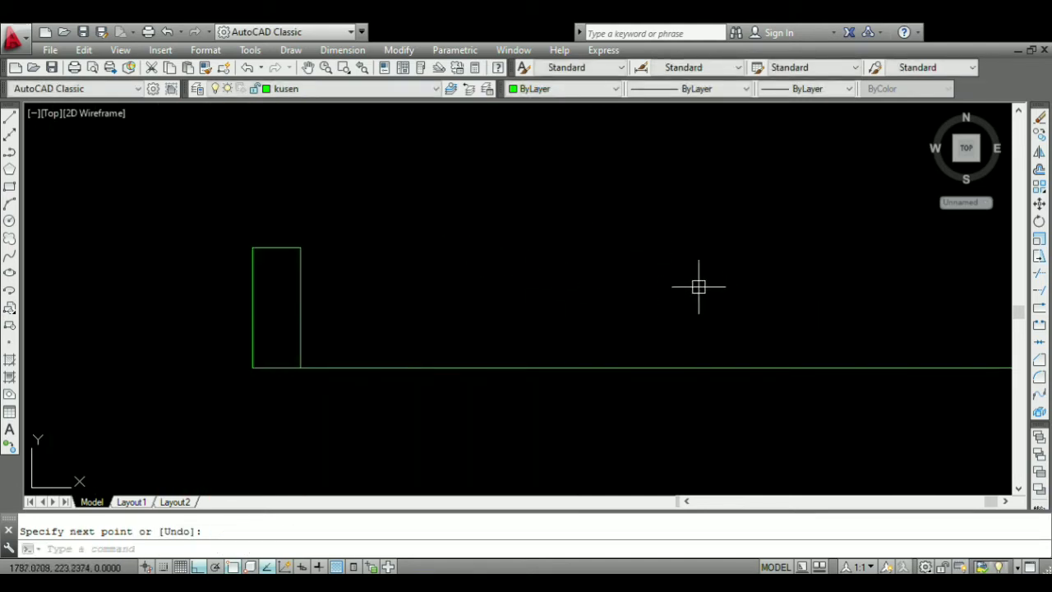
{"action": "scroll", "coordinate": [355, 255], "scroll_direction": "down", "scroll_amount": 2}
{"action": "left_click", "coordinate": [420, 256]}
{"action": "left_click", "coordinate": [255, 280]}
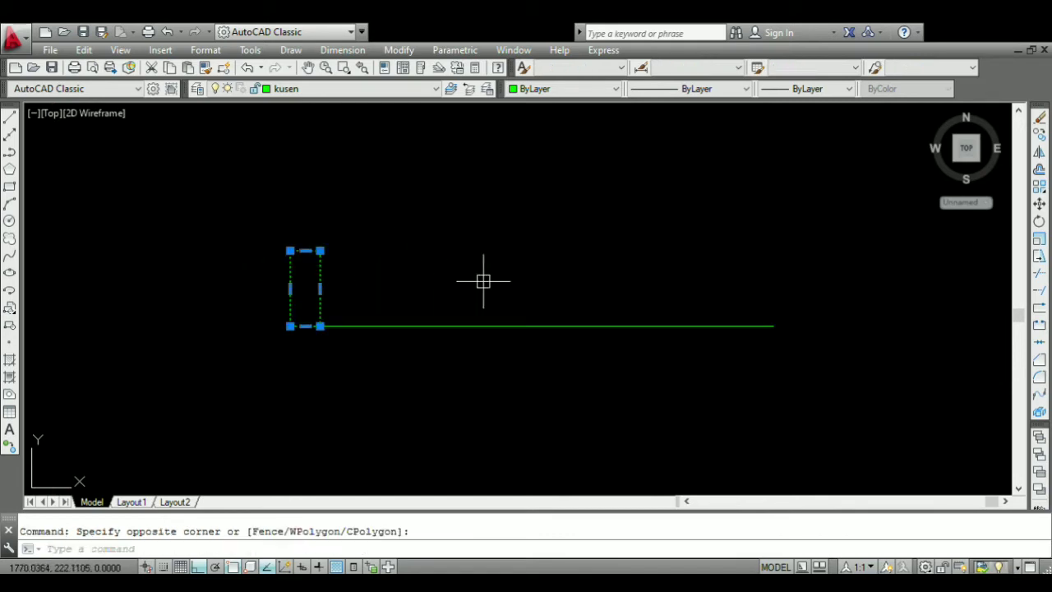
{"action": "key", "text": "Return"}
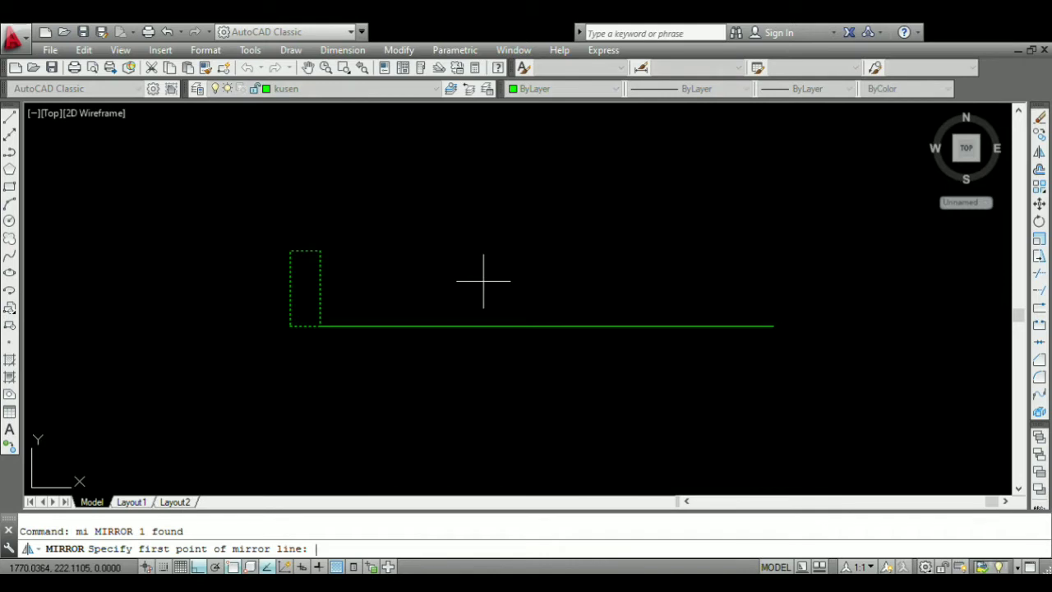
{"action": "scroll", "coordinate": [514, 283], "scroll_direction": "down", "scroll_amount": 2}
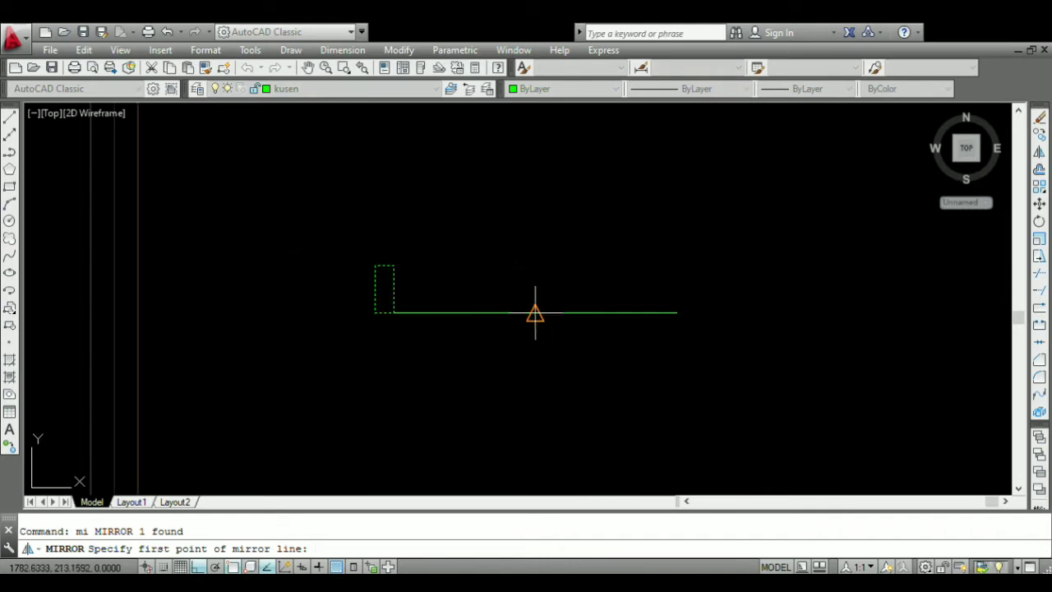
{"action": "left_click", "coordinate": [535, 312]}
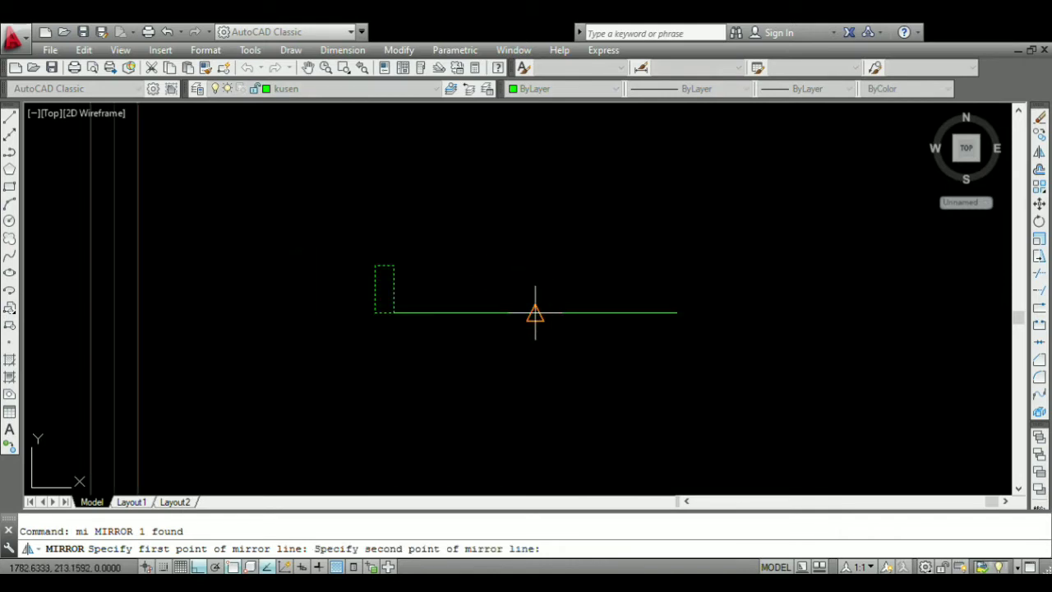
{"action": "left_click", "coordinate": [517, 417]}
{"action": "key", "text": "Return"}
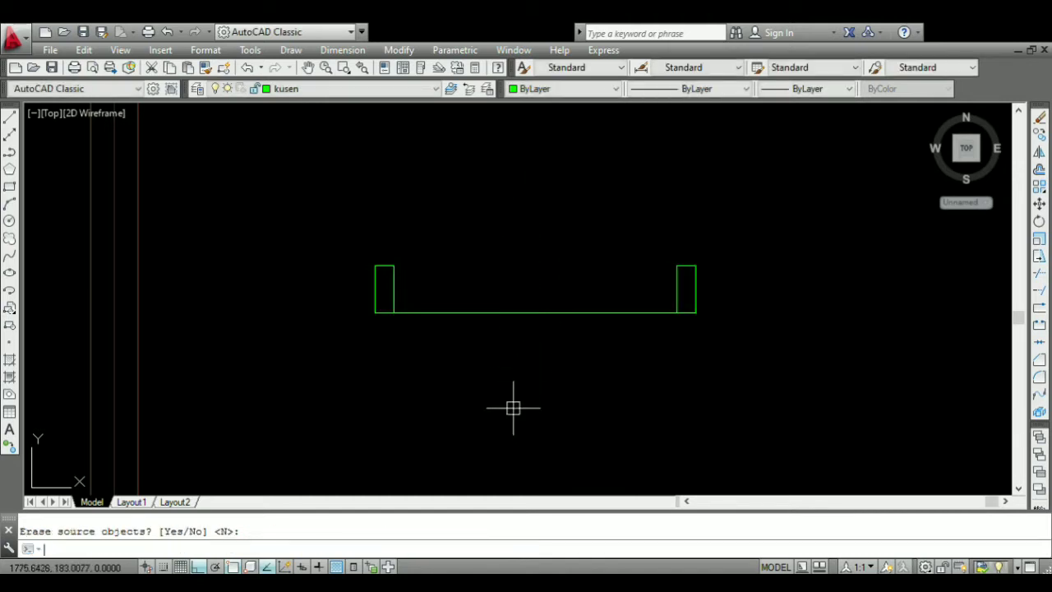
- Place a copy of the left jamb rectangle in the empty space below the door frame and end copying
{"action": "scroll", "coordinate": [513, 408], "scroll_direction": "down", "scroll_amount": 6}
{"action": "scroll", "coordinate": [512, 334], "scroll_direction": "up", "scroll_amount": 5}
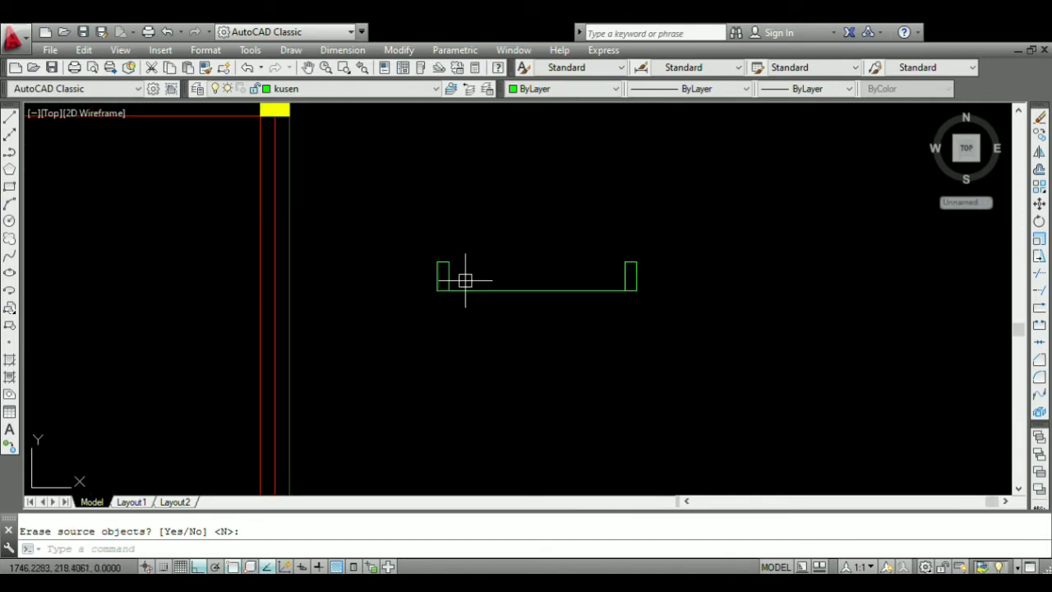
{"action": "scroll", "coordinate": [493, 273], "scroll_direction": "up", "scroll_amount": 3}
{"action": "left_click", "coordinate": [535, 279]}
{"action": "left_click", "coordinate": [376, 250]}
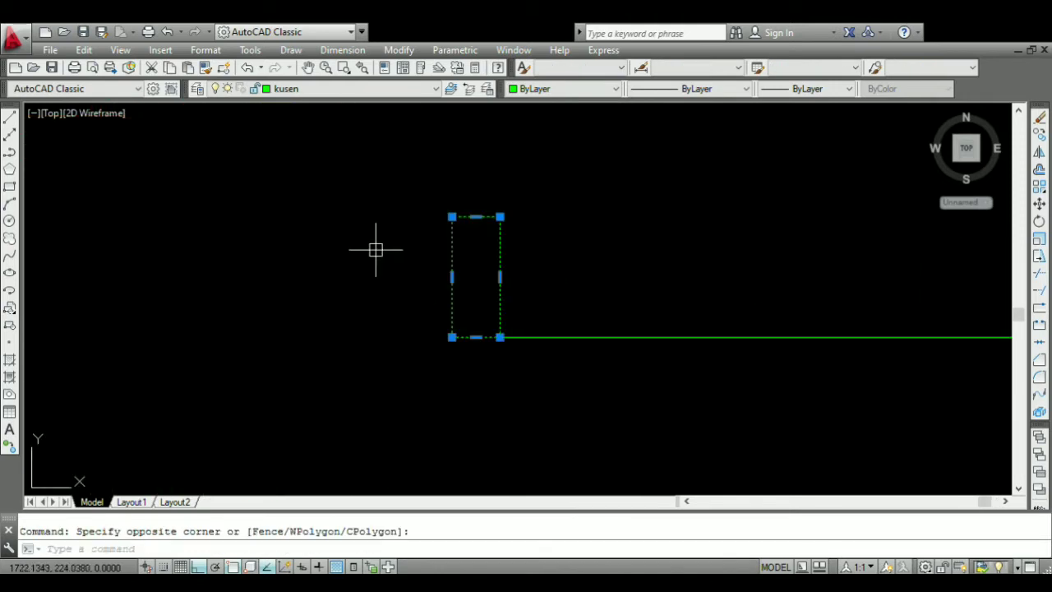
{"action": "type", "text": "co"}
{"action": "key", "text": "Return"}
{"action": "left_click", "coordinate": [375, 248]}
{"action": "scroll", "coordinate": [374, 299], "scroll_direction": "down", "scroll_amount": 4}
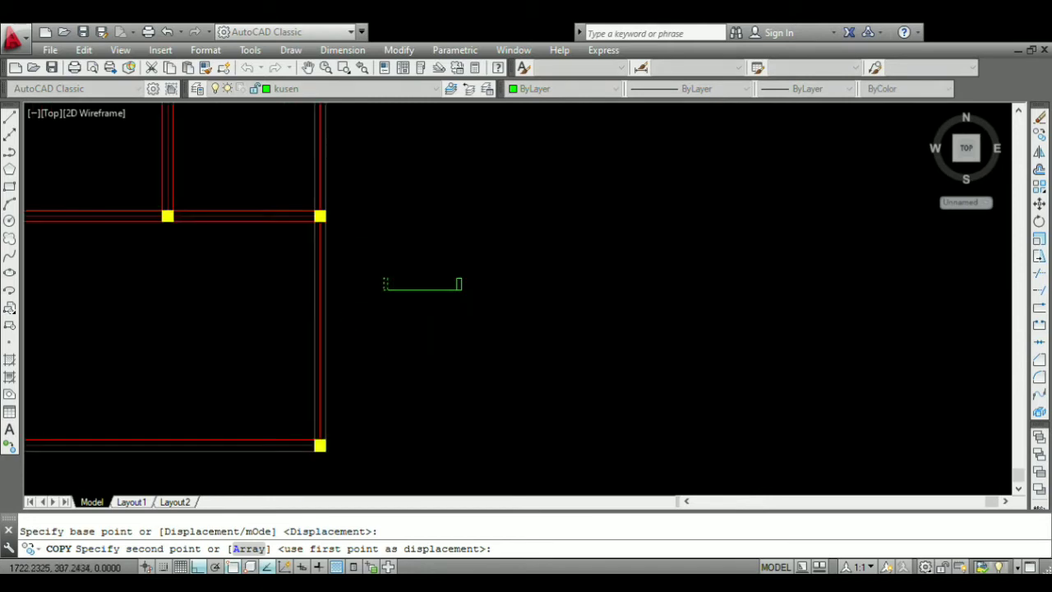
{"action": "scroll", "coordinate": [371, 272], "scroll_direction": "up", "scroll_amount": 4}
{"action": "left_click", "coordinate": [388, 289]}
{"action": "key", "text": "Escape"}
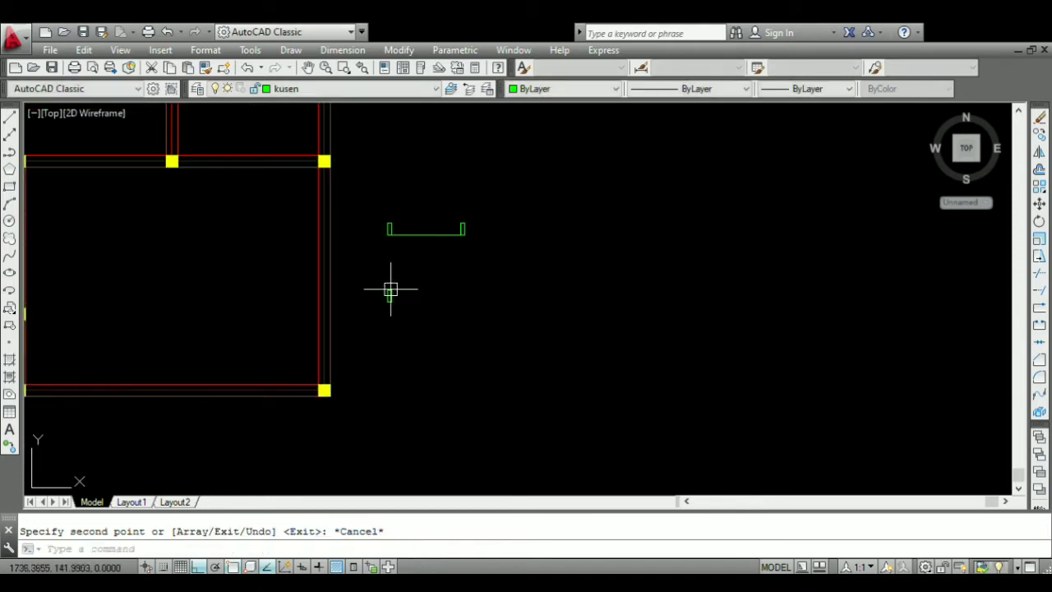
- Draw a 90° door swing arc centred on the left jamb's upper-right corner, starting at the right jamb's upper-left corner
{"action": "scroll", "coordinate": [388, 247], "scroll_direction": "up", "scroll_amount": 3}
{"action": "scroll", "coordinate": [386, 214], "scroll_direction": "up", "scroll_amount": 5}
{"action": "scroll", "coordinate": [437, 312], "scroll_direction": "down", "scroll_amount": 4}
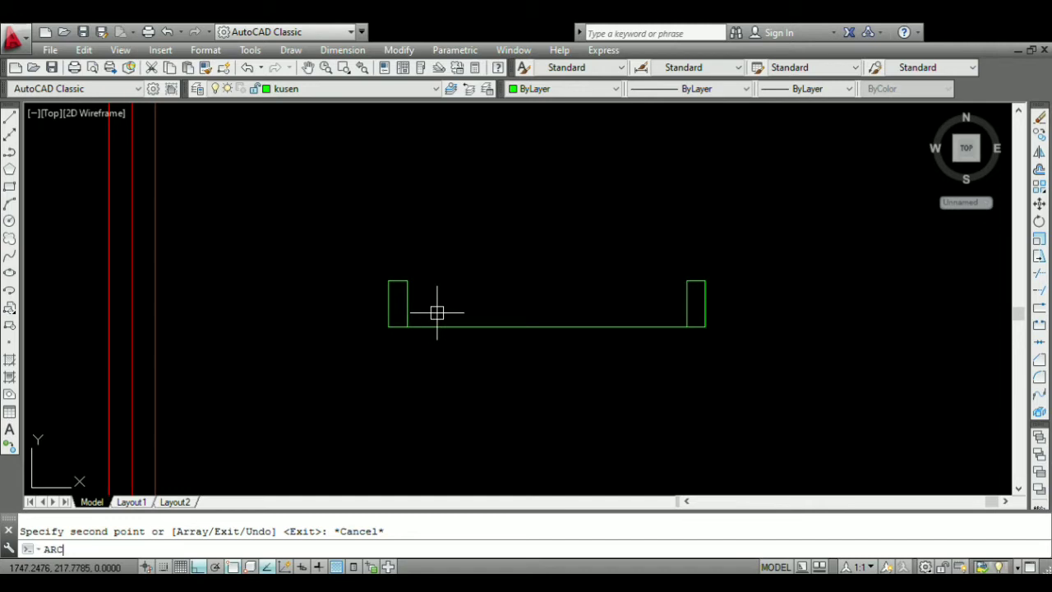
{"action": "type", "text": "ARC"}
{"action": "key", "text": "Return"}
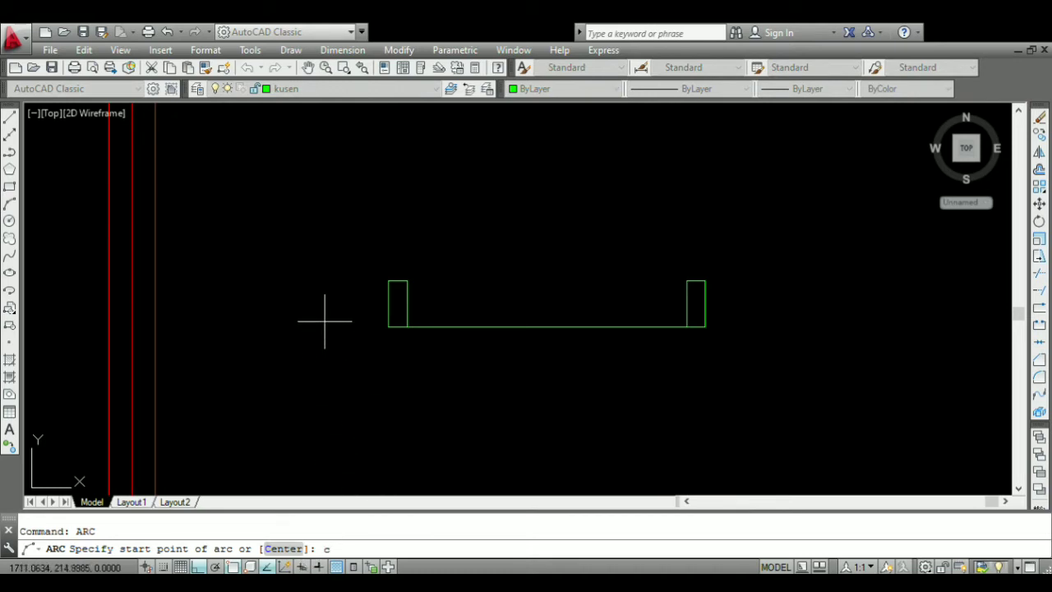
{"action": "type", "text": "c"}
{"action": "key", "text": "Return"}
{"action": "scroll", "coordinate": [390, 266], "scroll_direction": "up", "scroll_amount": 2}
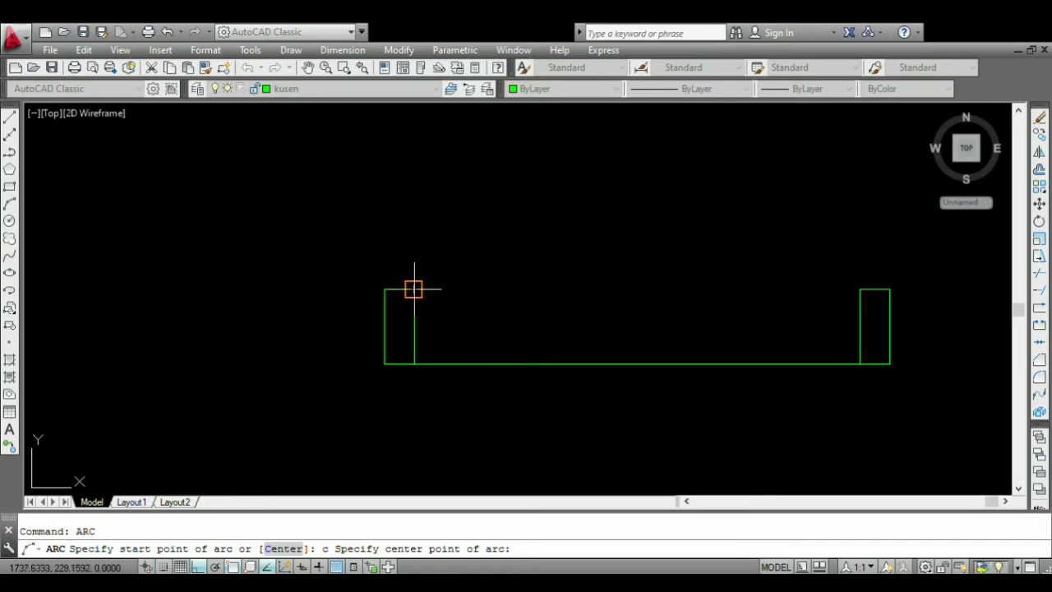
{"action": "left_click", "coordinate": [414, 289]}
{"action": "scroll", "coordinate": [414, 291], "scroll_direction": "down", "scroll_amount": 2}
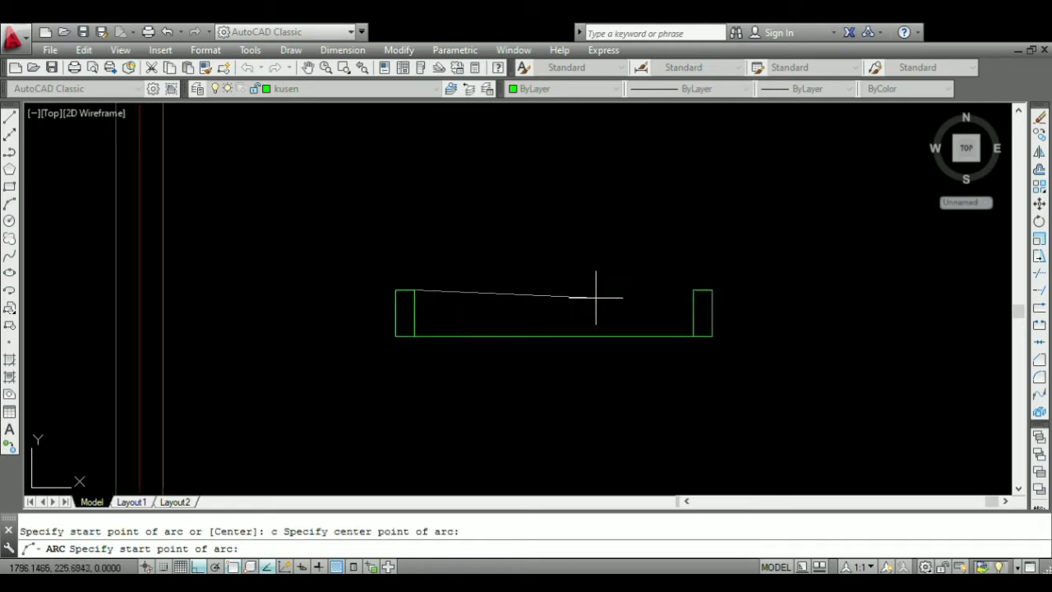
{"action": "left_click", "coordinate": [693, 290]}
{"action": "scroll", "coordinate": [674, 277], "scroll_direction": "down", "scroll_amount": 4}
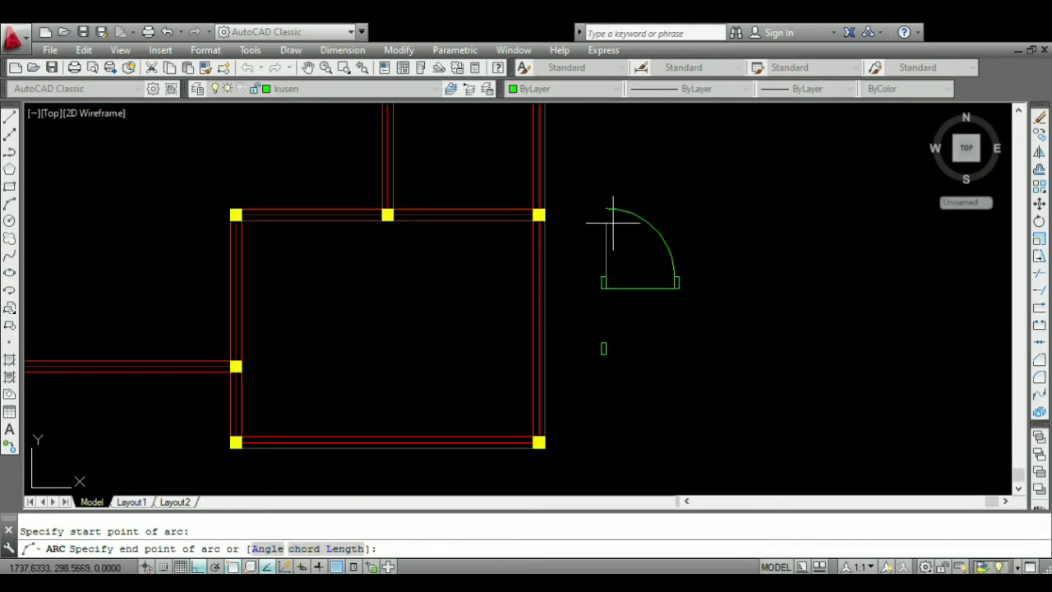
{"action": "type", "text": "a"}
{"action": "key", "text": "Return"}
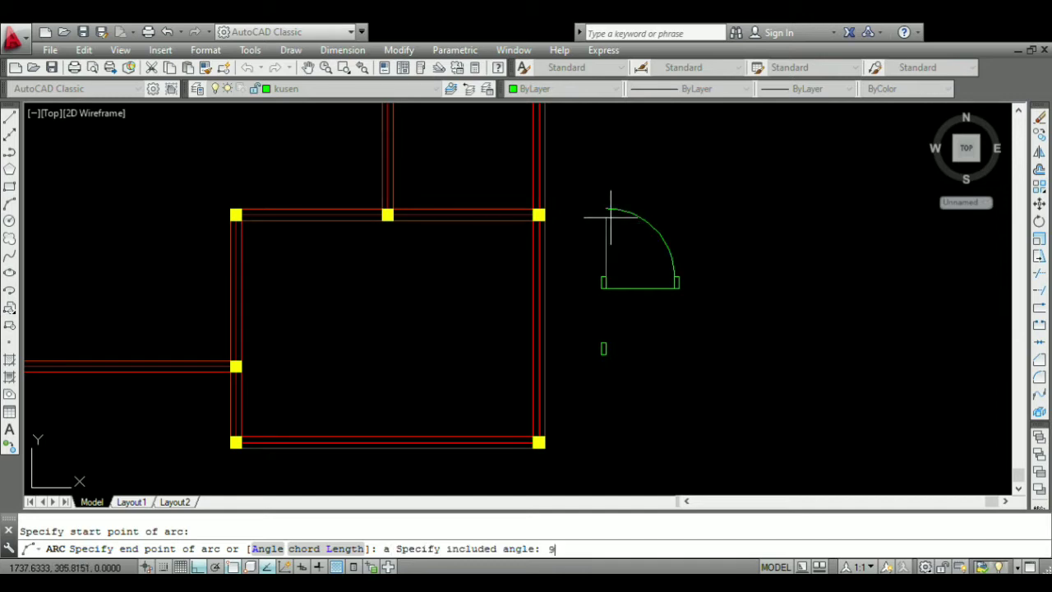
{"action": "type", "text": "90"}
{"action": "key", "text": "Return"}
- Draw the door leaf with connected lines from the arc's upper end down to the left jamb, 3.5 right, and back up to the arc
{"action": "scroll", "coordinate": [609, 221], "scroll_direction": "up", "scroll_amount": 2}
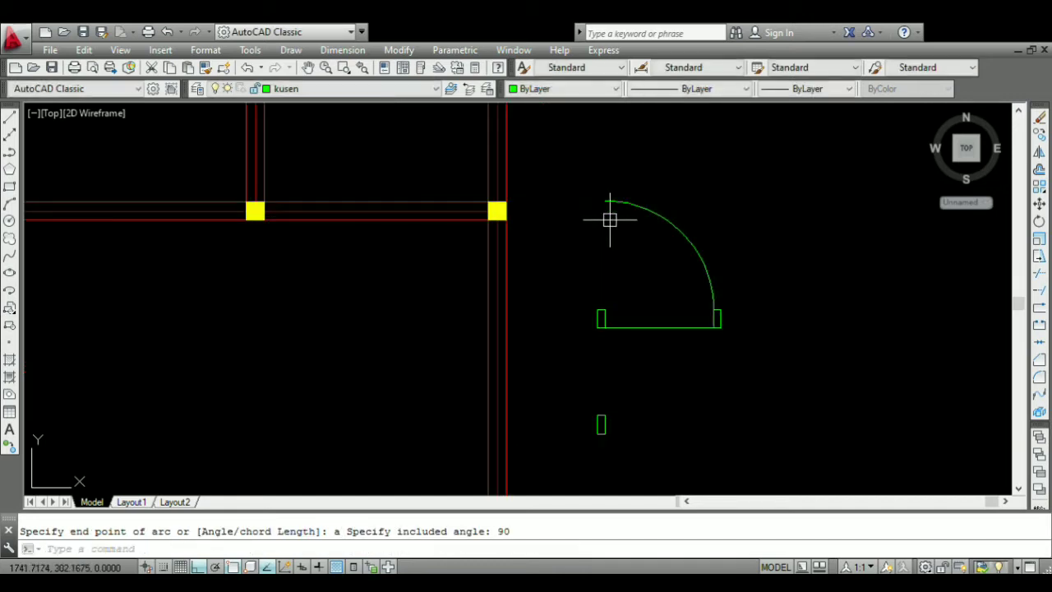
{"action": "type", "text": "l"}
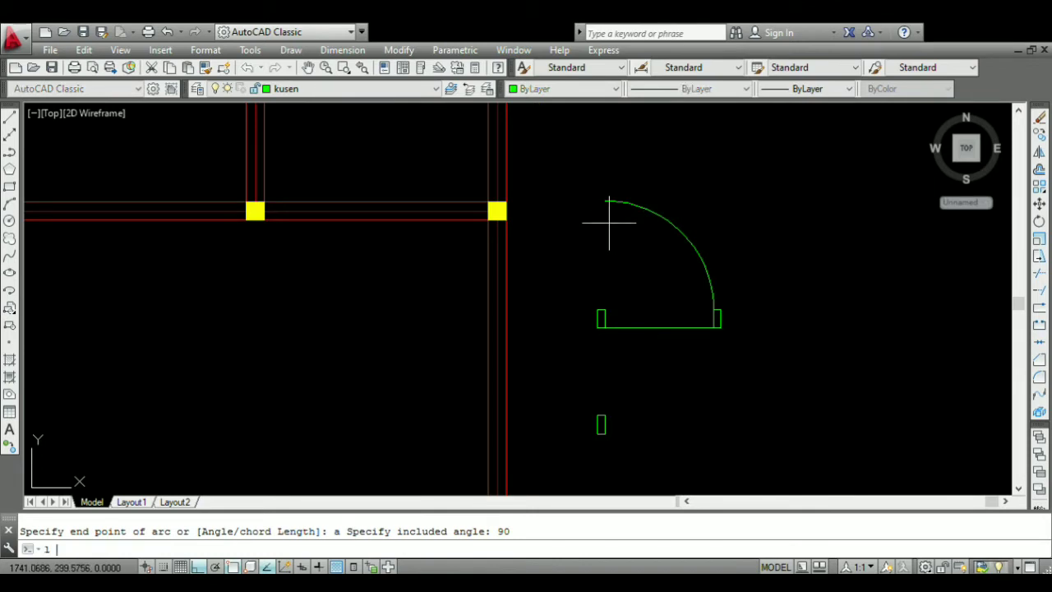
{"action": "key", "text": "Return"}
{"action": "left_click", "coordinate": [605, 200]}
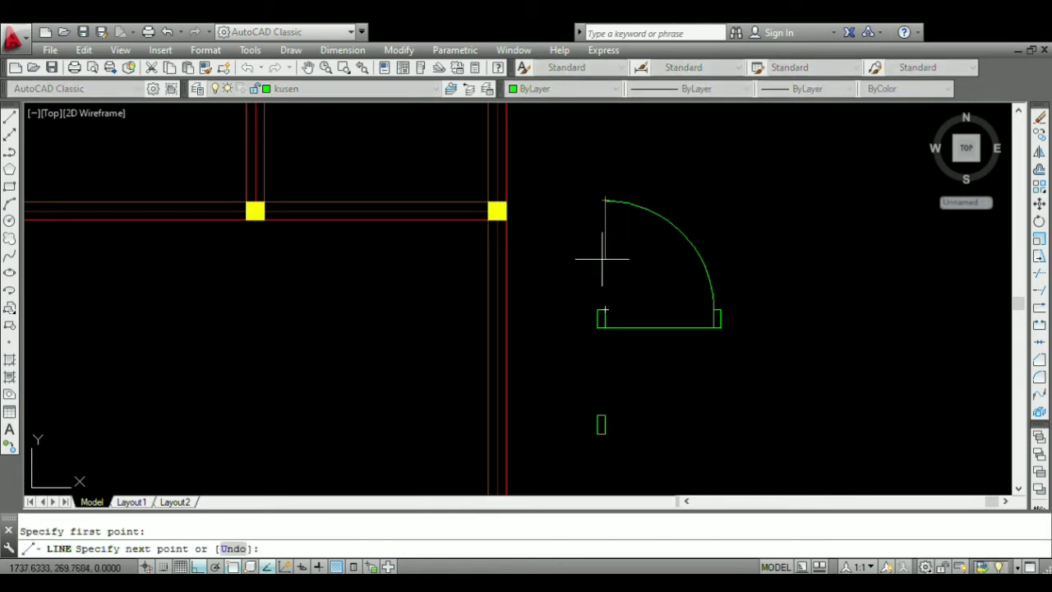
{"action": "scroll", "coordinate": [601, 308], "scroll_direction": "up", "scroll_amount": 3}
{"action": "left_click", "coordinate": [600, 315]}
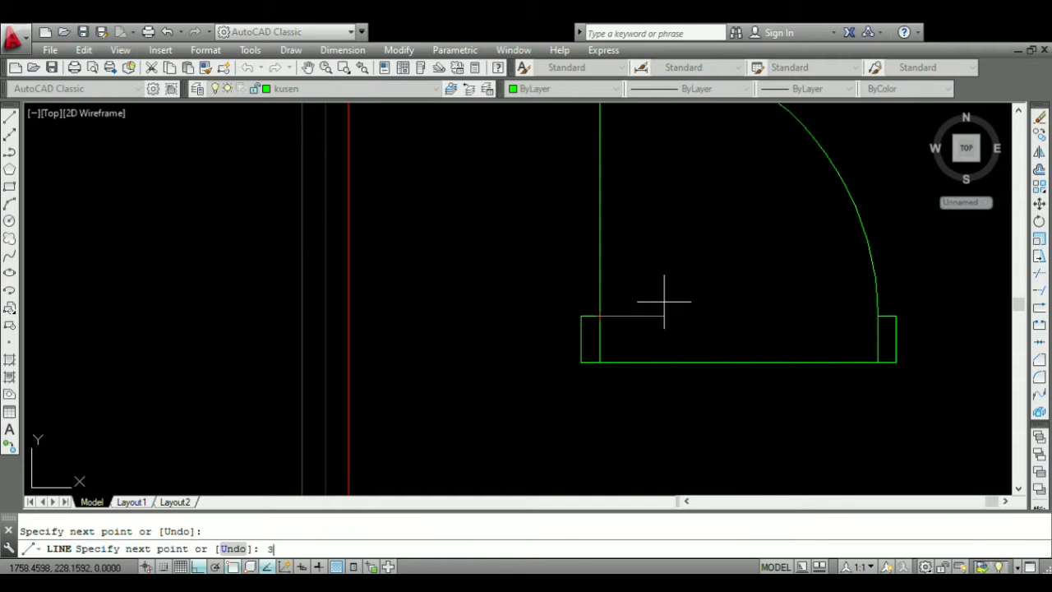
{"action": "key", "text": "Return"}
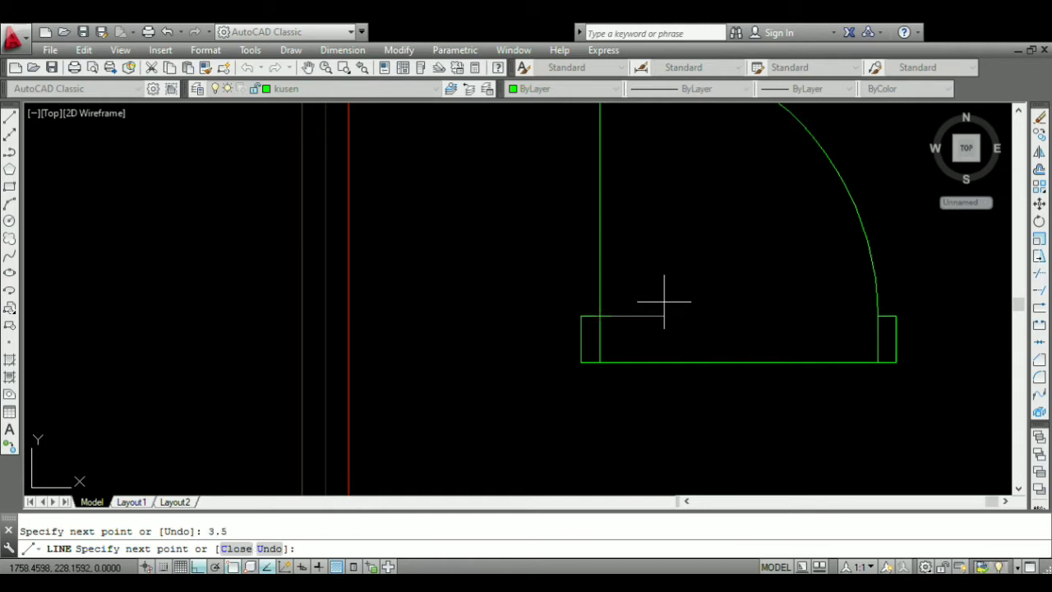
{"action": "scroll", "coordinate": [545, 223], "scroll_direction": "down", "scroll_amount": 5}
{"action": "scroll", "coordinate": [558, 220], "scroll_direction": "up", "scroll_amount": 3}
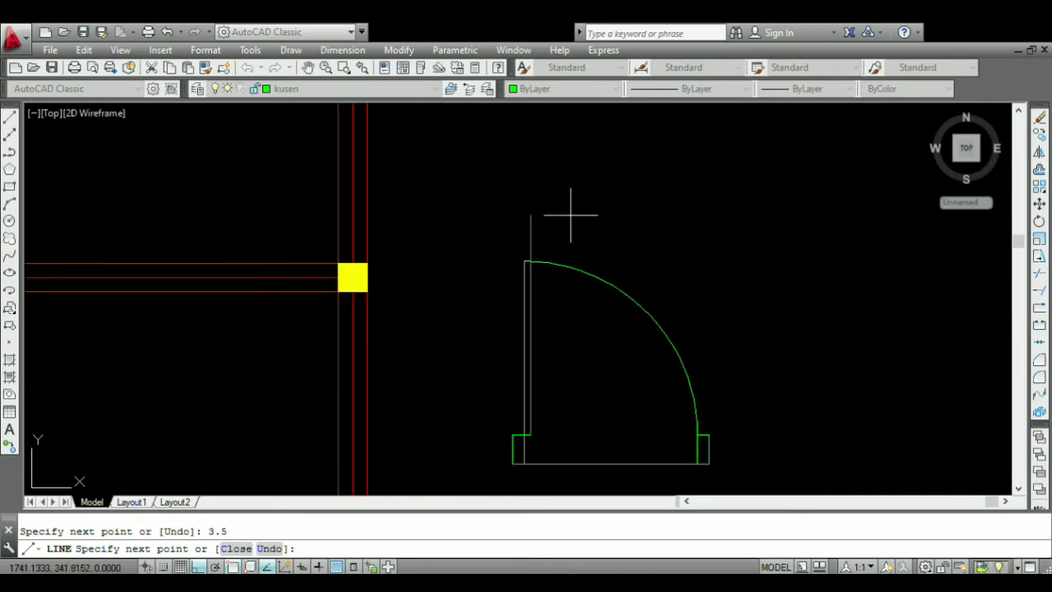
{"action": "scroll", "coordinate": [535, 261], "scroll_direction": "up", "scroll_amount": 4}
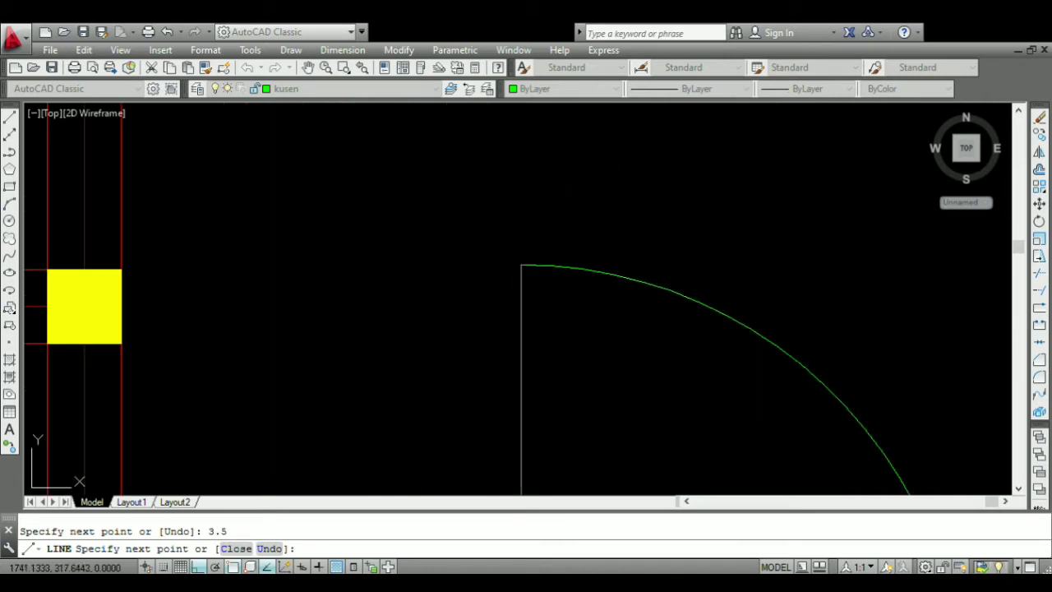
{"action": "left_click", "coordinate": [537, 264]}
{"action": "key", "text": "Return"}
- Change the door swing arc's linetype to a dashed one and deselect it
{"action": "scroll", "coordinate": [556, 205], "scroll_direction": "down", "scroll_amount": 7}
{"action": "scroll", "coordinate": [587, 308], "scroll_direction": "up", "scroll_amount": 2}
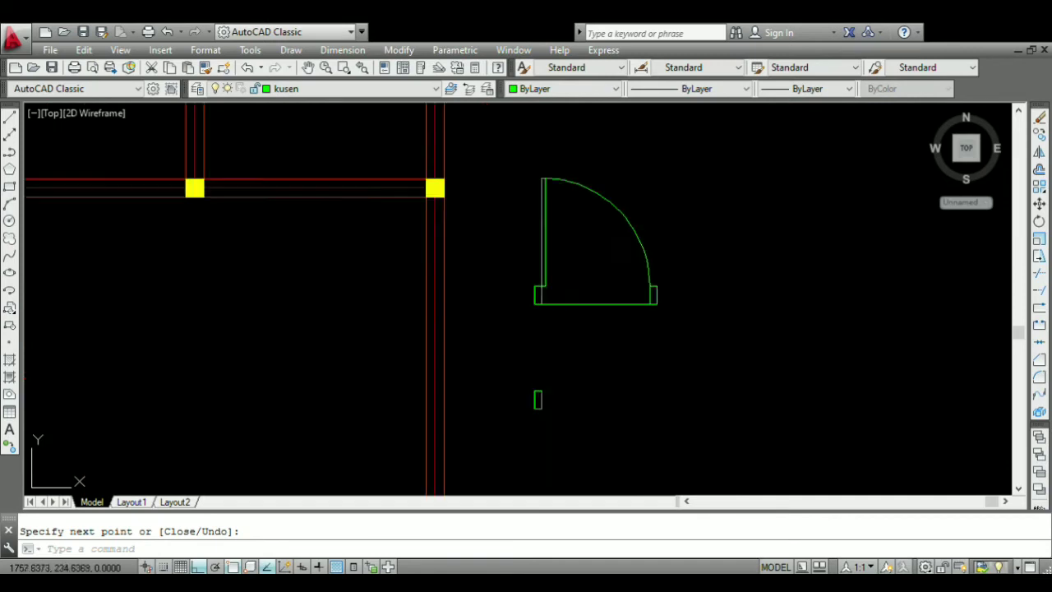
{"action": "scroll", "coordinate": [625, 297], "scroll_direction": "up", "scroll_amount": 2}
{"action": "scroll", "coordinate": [645, 255], "scroll_direction": "down", "scroll_amount": 4}
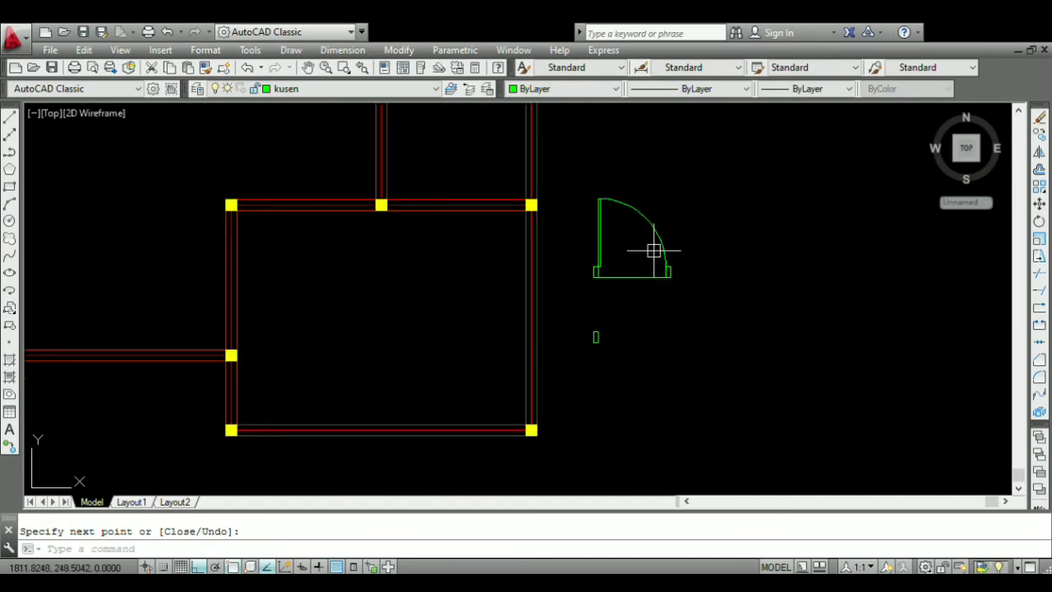
{"action": "scroll", "coordinate": [639, 261], "scroll_direction": "up", "scroll_amount": 5}
{"action": "scroll", "coordinate": [690, 354], "scroll_direction": "down", "scroll_amount": 4}
{"action": "scroll", "coordinate": [709, 320], "scroll_direction": "up", "scroll_amount": 2}
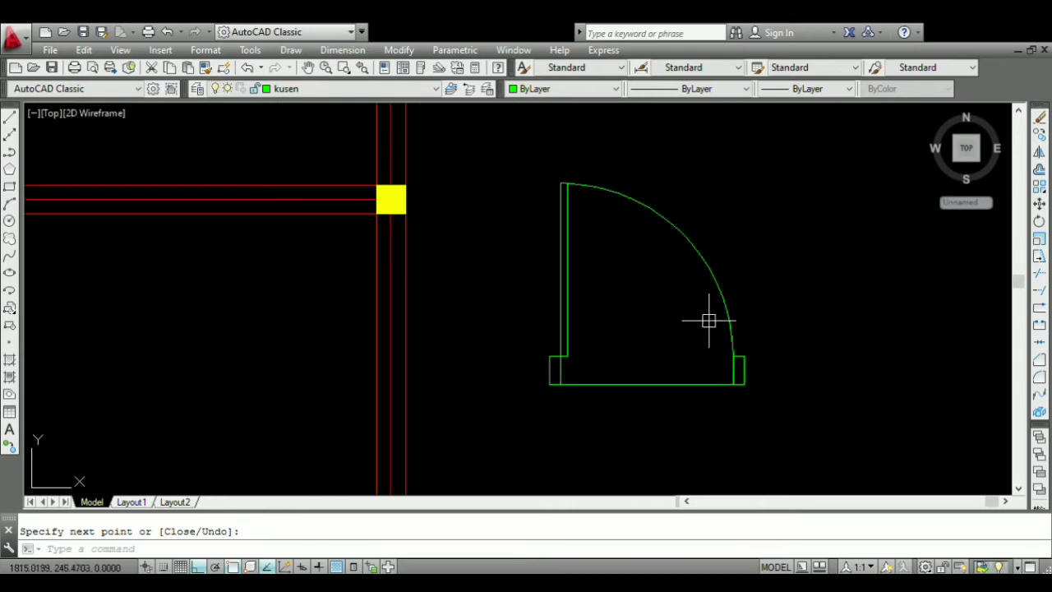
{"action": "key", "text": "Escape"}
{"action": "left_click", "coordinate": [703, 260]}
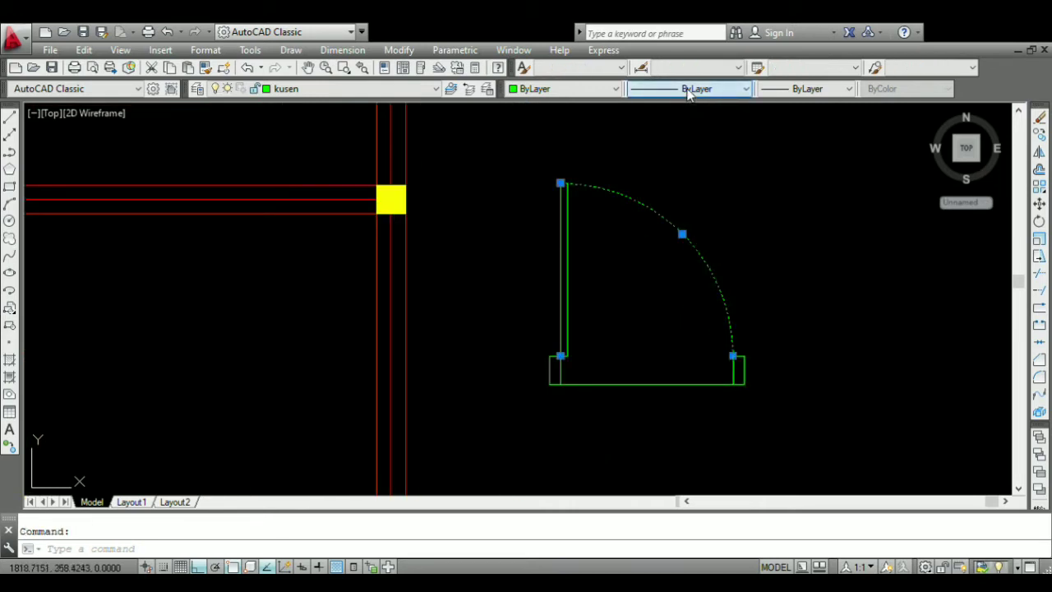
{"action": "key", "text": "Escape"}
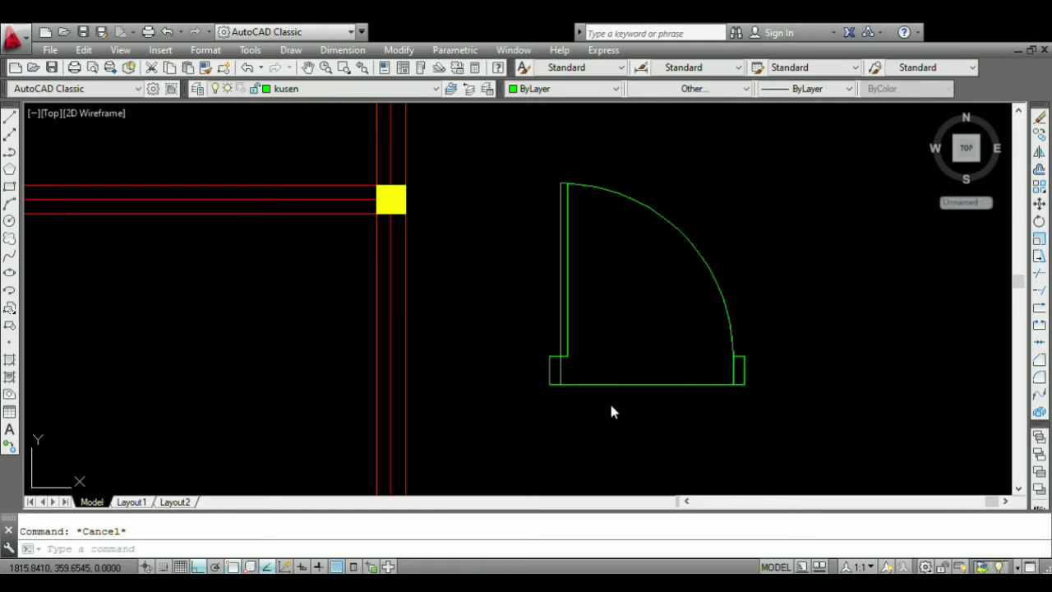
{"action": "left_click", "coordinate": [746, 203]}
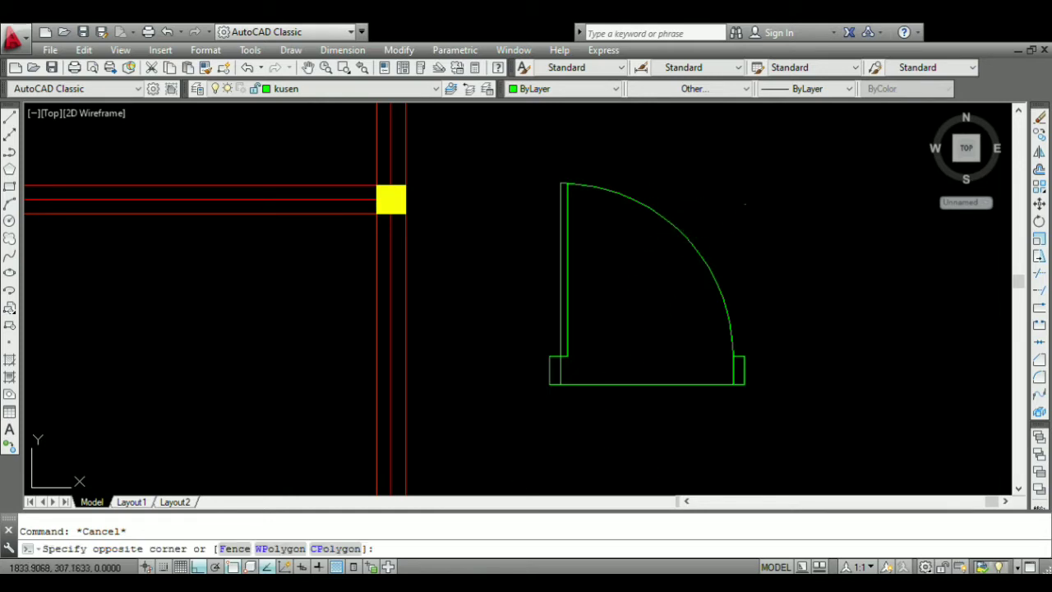
{"action": "left_click", "coordinate": [657, 290]}
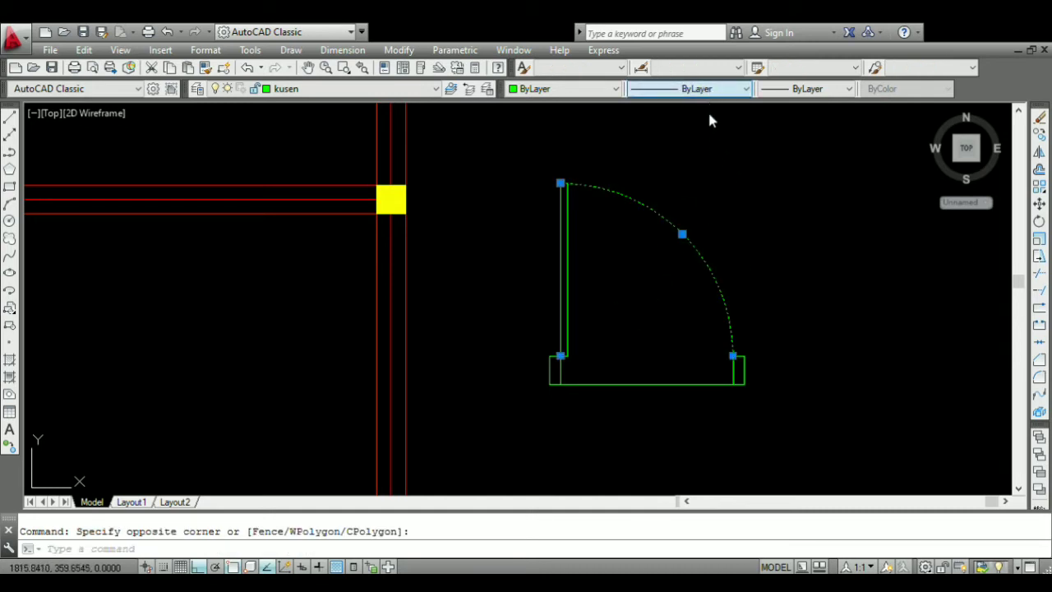
{"action": "key", "text": "Escape"}
{"action": "scroll", "coordinate": [613, 271], "scroll_direction": "down", "scroll_amount": 3}
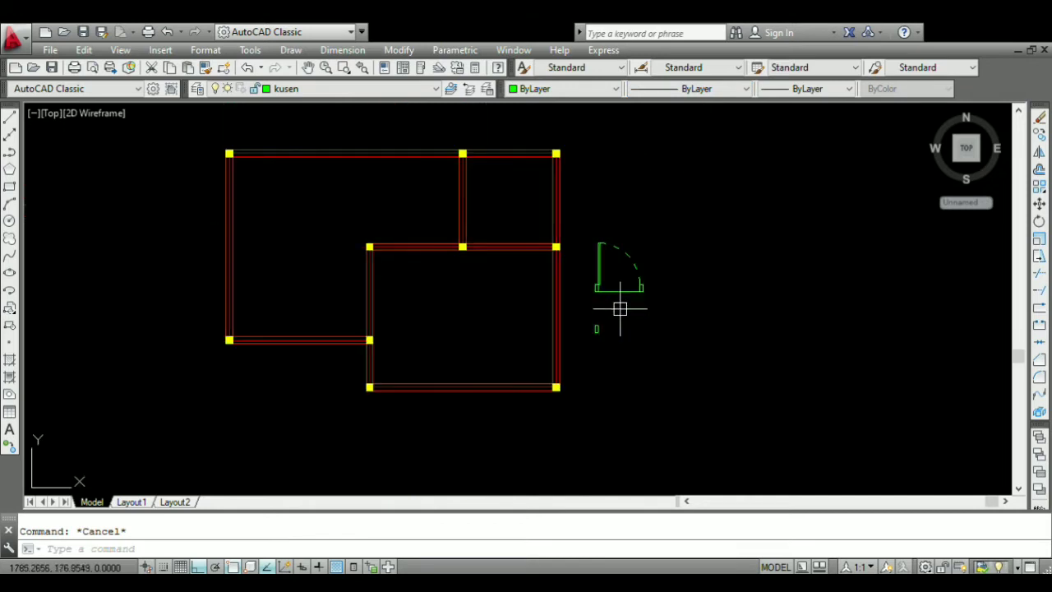
{"action": "scroll", "coordinate": [600, 305], "scroll_direction": "up", "scroll_amount": 4}
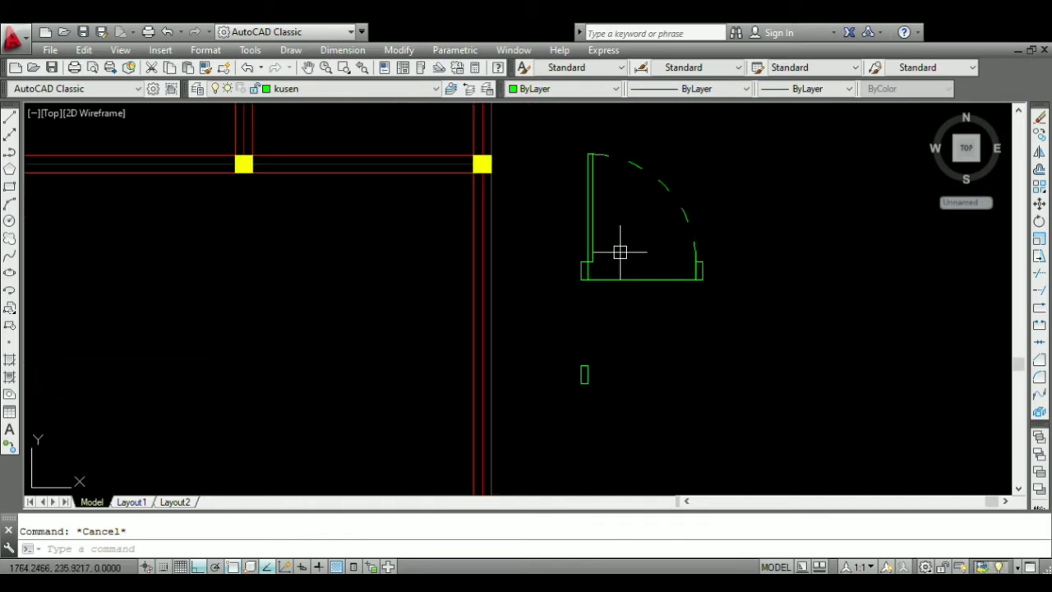
{"action": "scroll", "coordinate": [608, 238], "scroll_direction": "down", "scroll_amount": 2}
{"action": "left_click", "coordinate": [615, 332]}
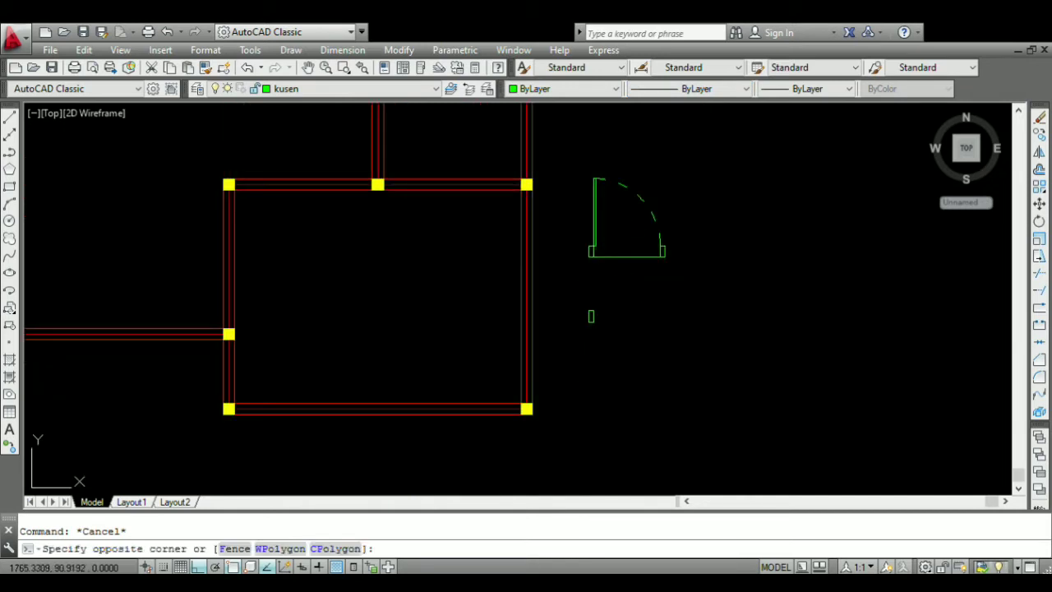
{"action": "left_click", "coordinate": [575, 300]}
{"action": "scroll", "coordinate": [605, 280], "scroll_direction": "up", "scroll_amount": 4}
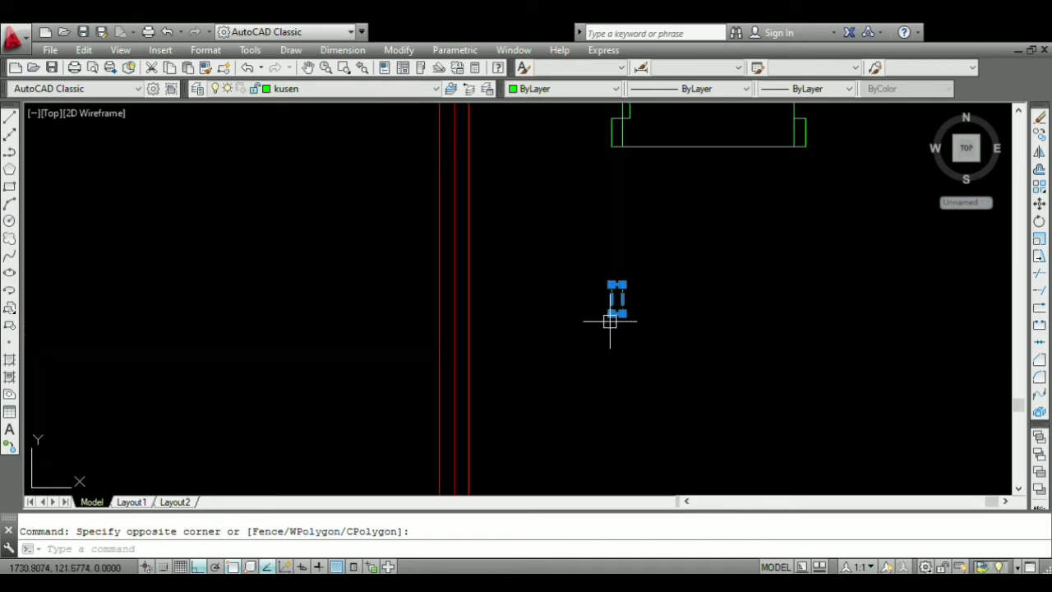
{"action": "key", "text": "Escape"}
{"action": "scroll", "coordinate": [602, 282], "scroll_direction": "down", "scroll_amount": 2}
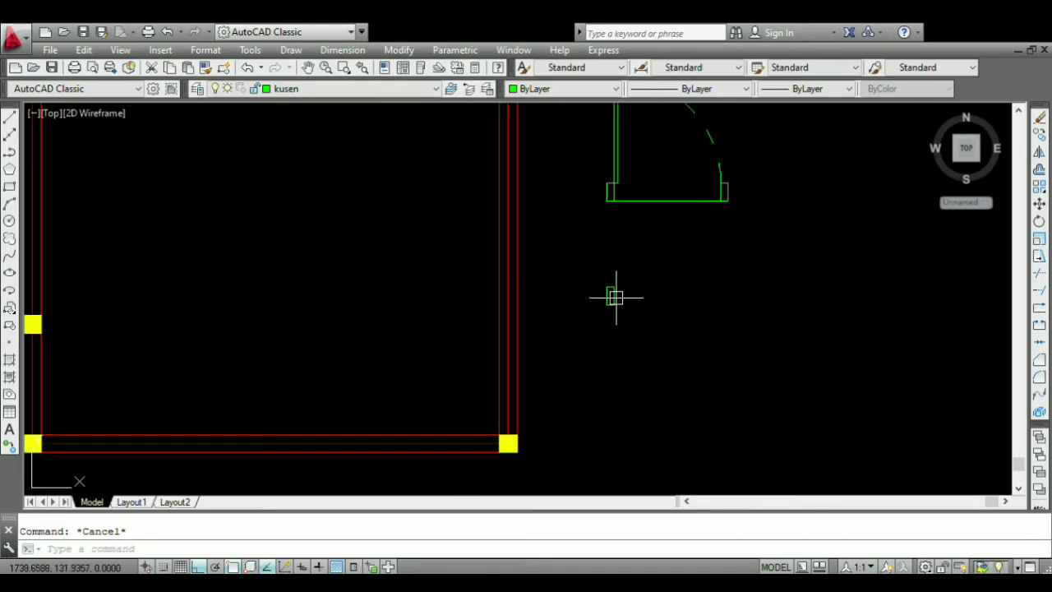
{"action": "left_click", "coordinate": [622, 306]}
{"action": "left_click", "coordinate": [566, 258]}
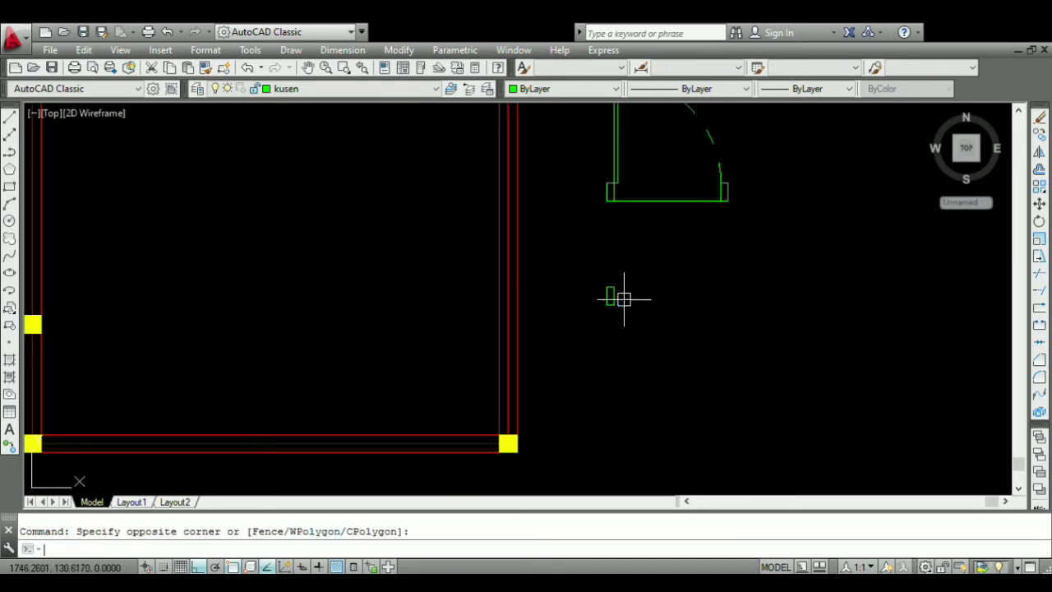
{"action": "key", "text": "Escape"}
- Move the spare jamb rectangle to the empty space right of the finished door, with Ortho mode off
{"action": "left_click", "coordinate": [631, 332]}
{"action": "left_click", "coordinate": [572, 243]}
{"action": "type", "text": "m"}
{"action": "key", "text": "Return"}
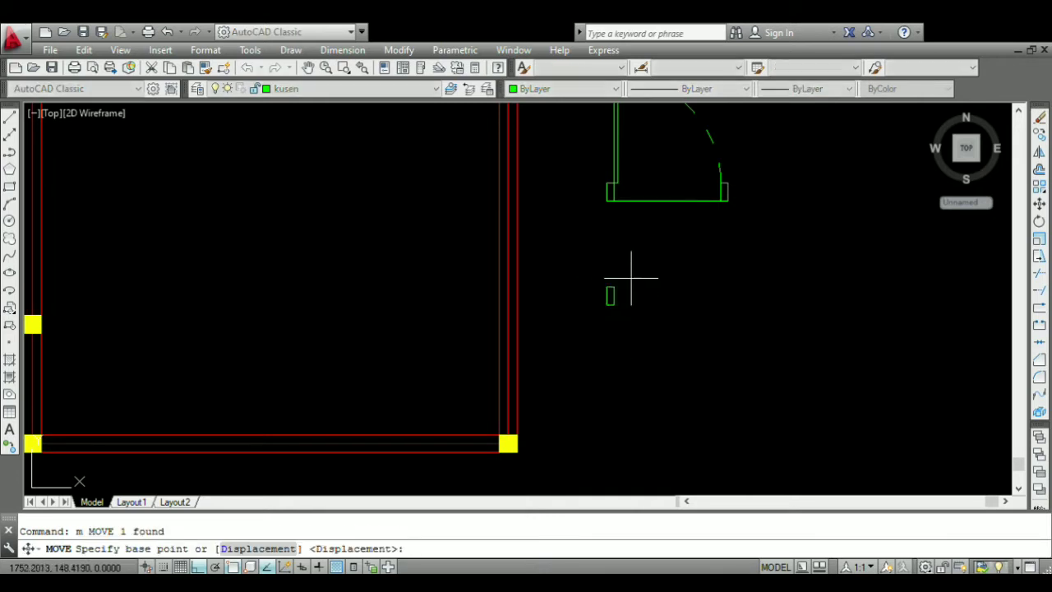
{"action": "left_click", "coordinate": [631, 279]}
{"action": "scroll", "coordinate": [632, 279], "scroll_direction": "down", "scroll_amount": 3}
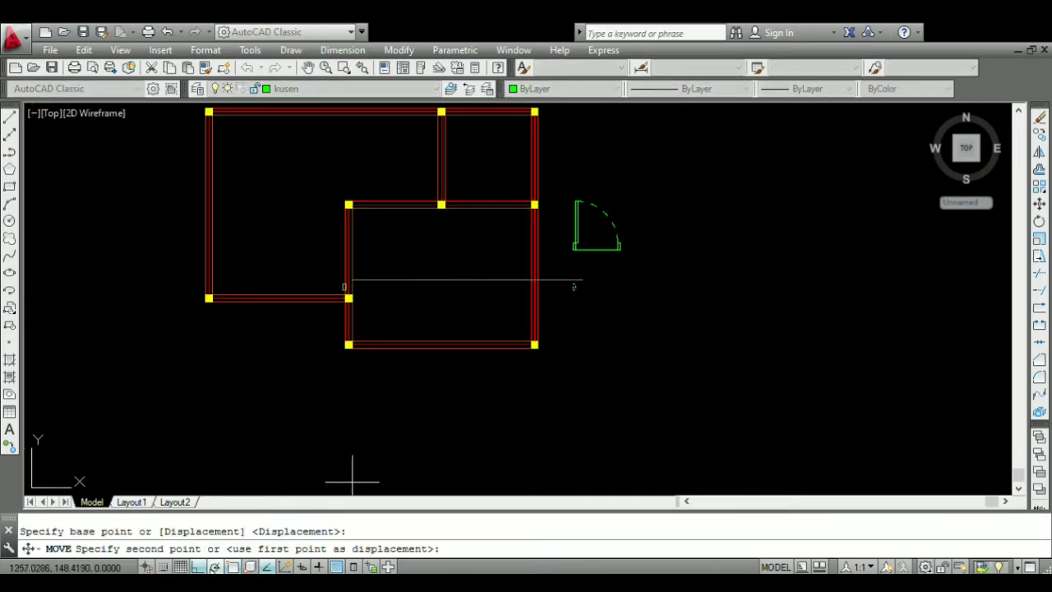
{"action": "key", "text": "Escape"}
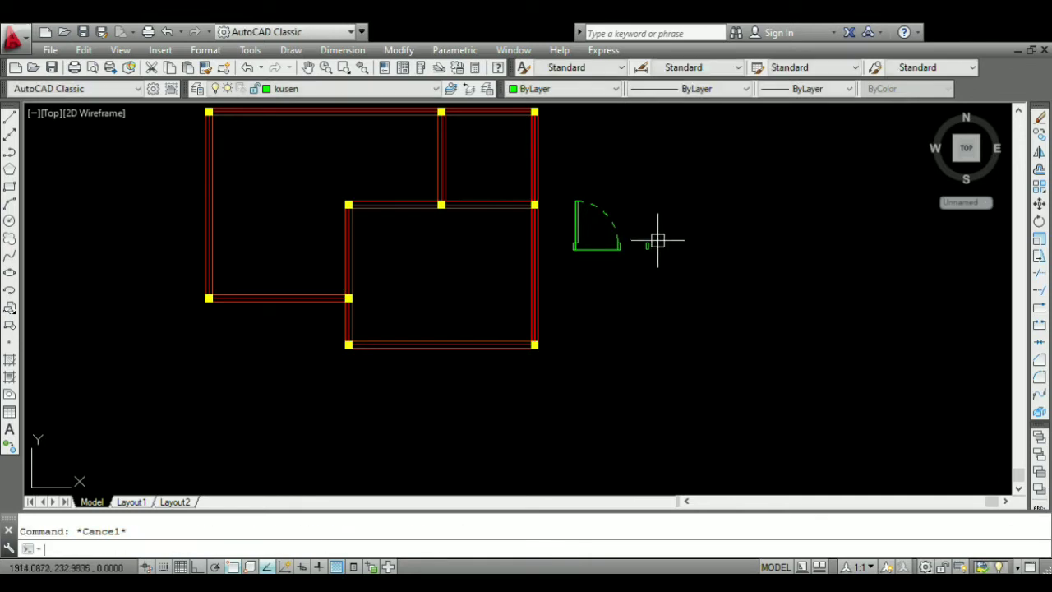
- Turn on Ortho mode and draw a horizontal line 80 long to the right from the spare jamb's lower-right corner
{"action": "scroll", "coordinate": [657, 240], "scroll_direction": "up", "scroll_amount": 5}
{"action": "type", "text": "l"}
{"action": "key", "text": "Return"}
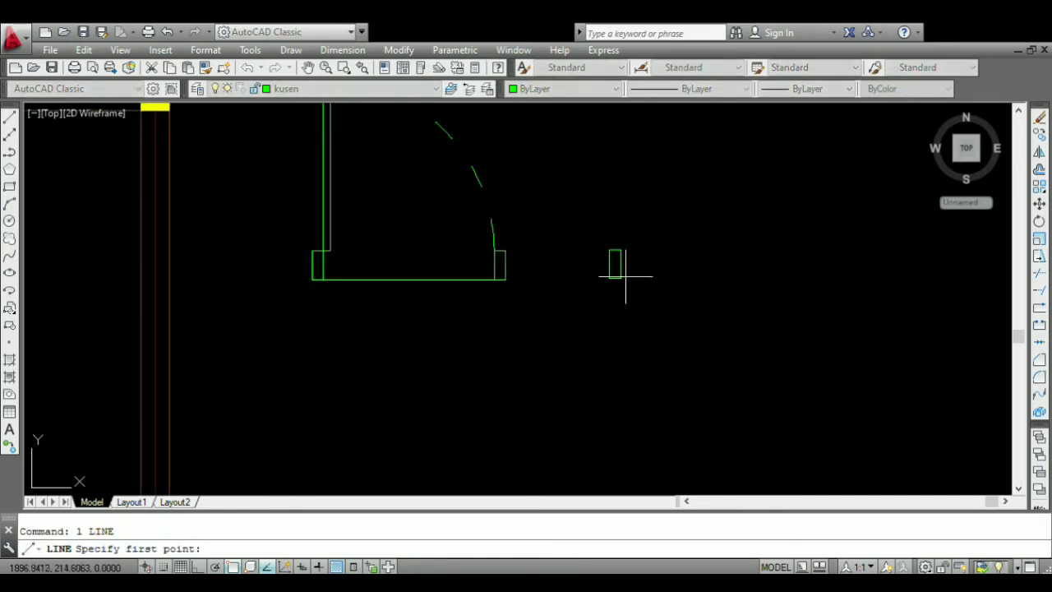
{"action": "scroll", "coordinate": [625, 280], "scroll_direction": "up", "scroll_amount": 2}
{"action": "left_click", "coordinate": [609, 282]}
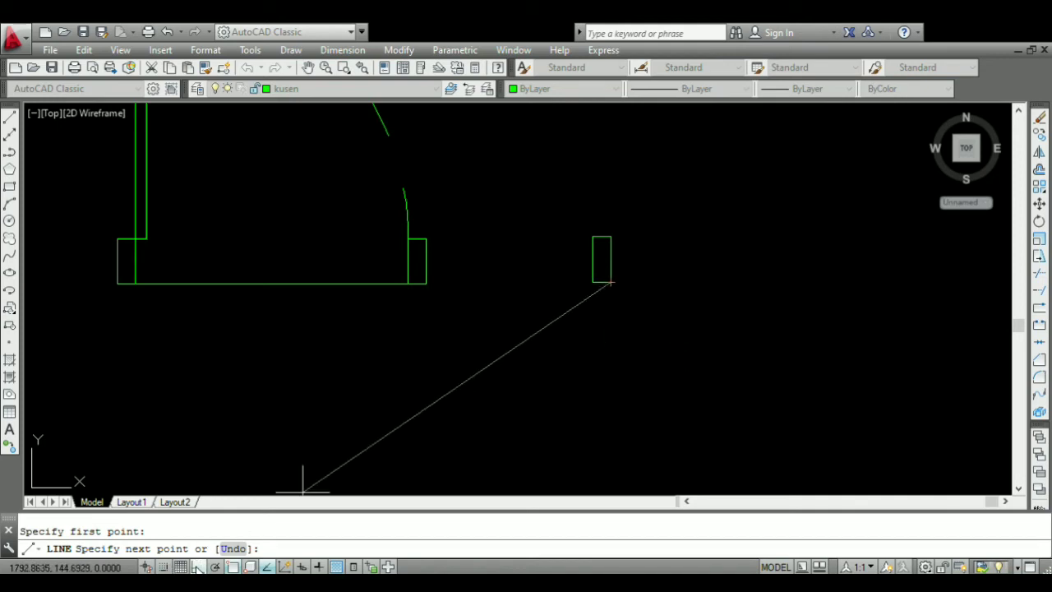
{"action": "left_click", "coordinate": [198, 567]}
{"action": "scroll", "coordinate": [575, 347], "scroll_direction": "down", "scroll_amount": 4}
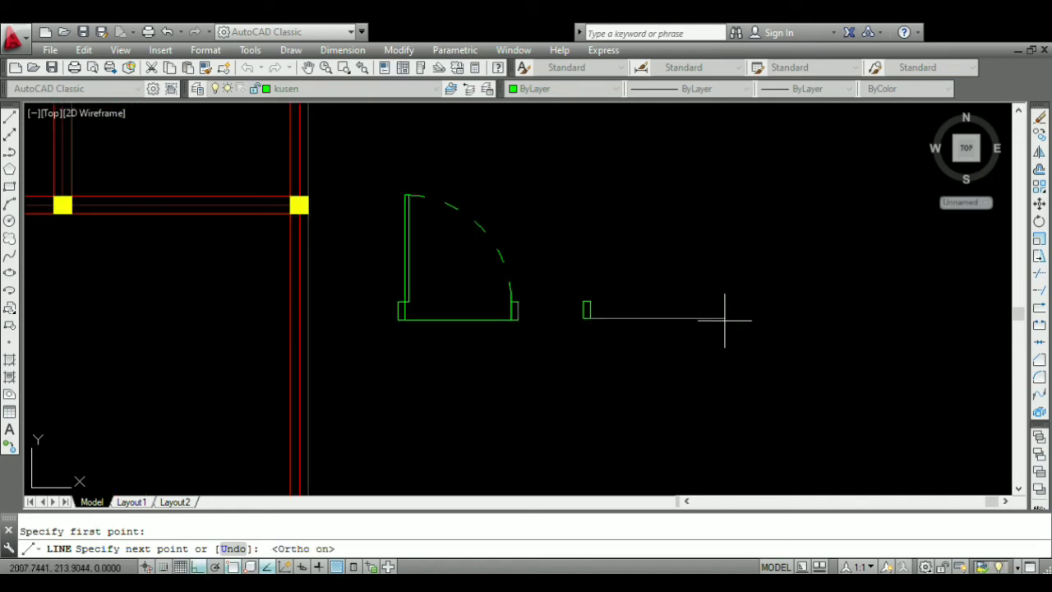
{"action": "scroll", "coordinate": [747, 308], "scroll_direction": "up", "scroll_amount": 2}
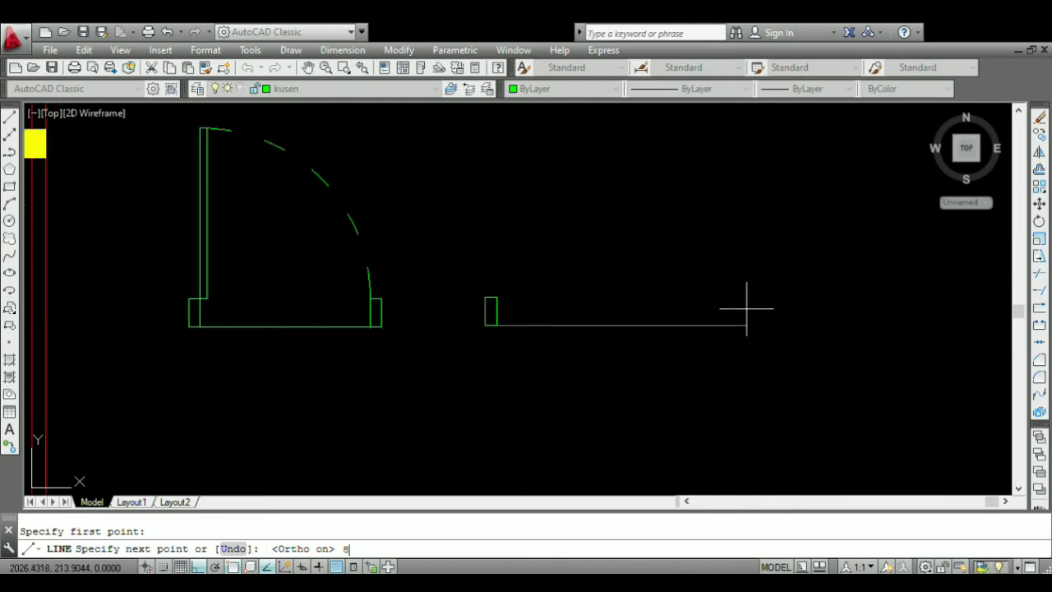
{"action": "key", "text": "Return"}
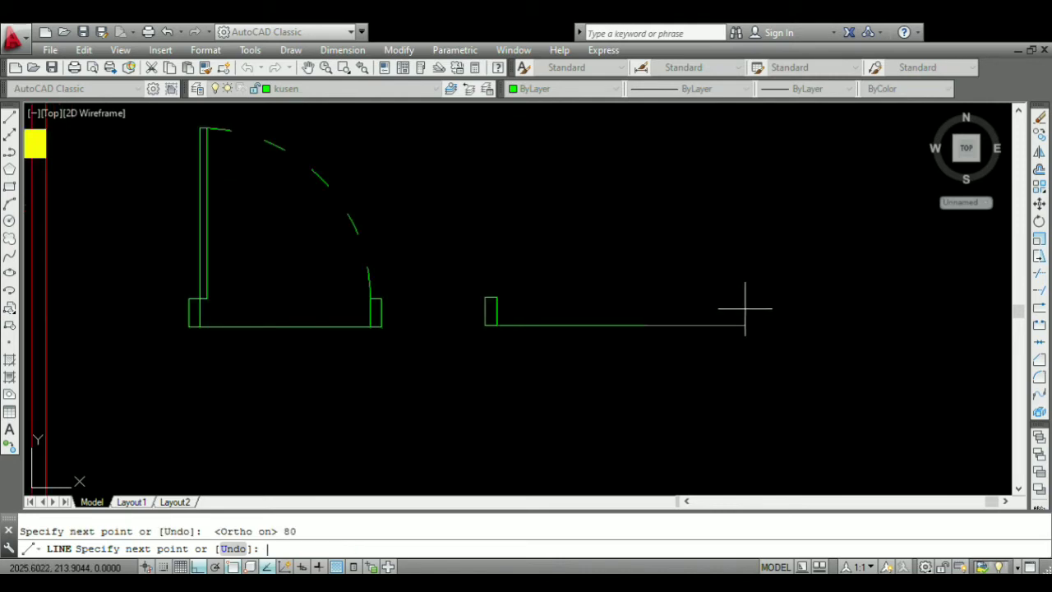
{"action": "key", "text": "Return"}
{"action": "scroll", "coordinate": [511, 300], "scroll_direction": "up", "scroll_amount": 4}
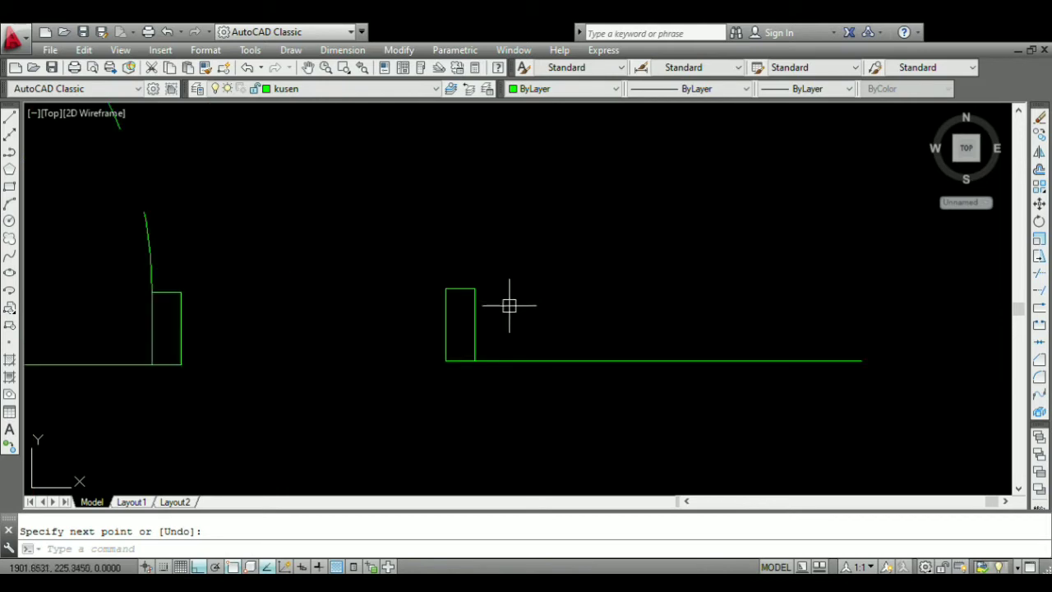
- Mirror the jamb rectangle about a vertical line through the midpoint of the 80-long line, keeping the source
{"action": "left_click", "coordinate": [508, 301]}
{"action": "left_click", "coordinate": [462, 333]}
{"action": "type", "text": "mi"}
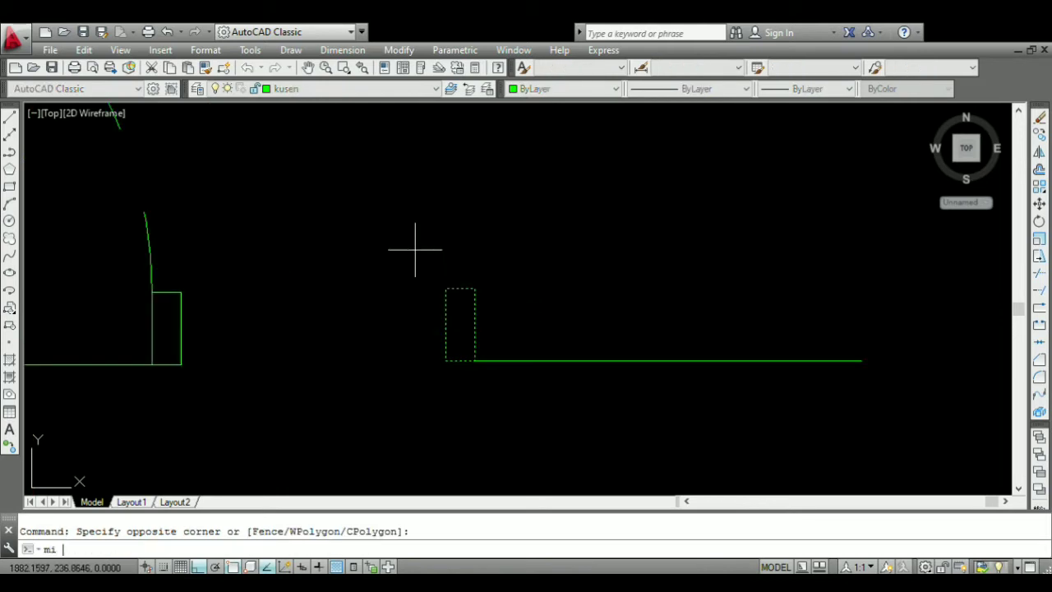
{"action": "key", "text": "Return"}
{"action": "scroll", "coordinate": [415, 249], "scroll_direction": "down", "scroll_amount": 2}
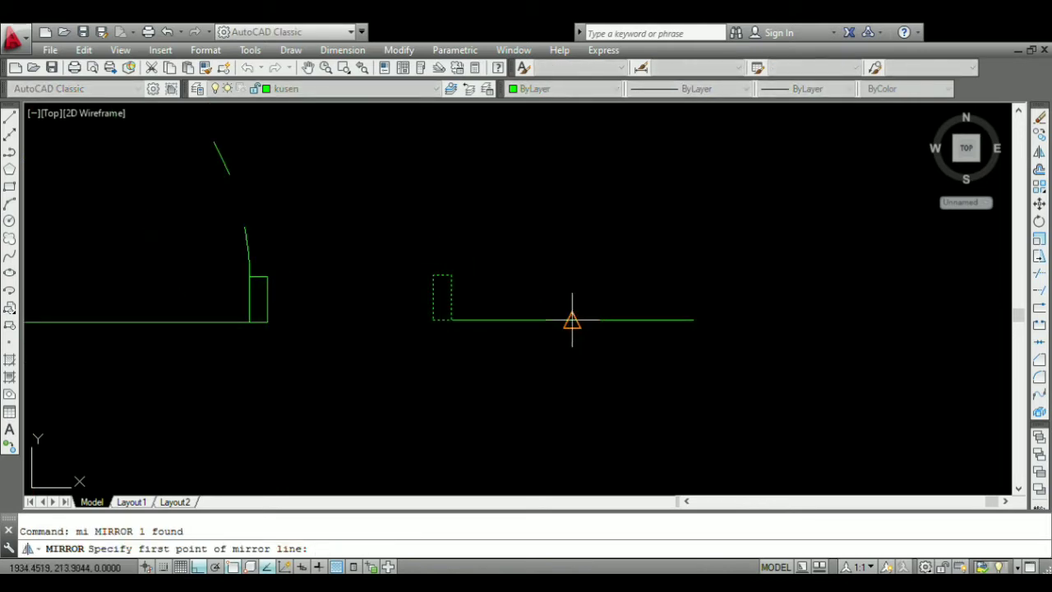
{"action": "left_click", "coordinate": [572, 320]}
{"action": "left_click", "coordinate": [580, 240]}
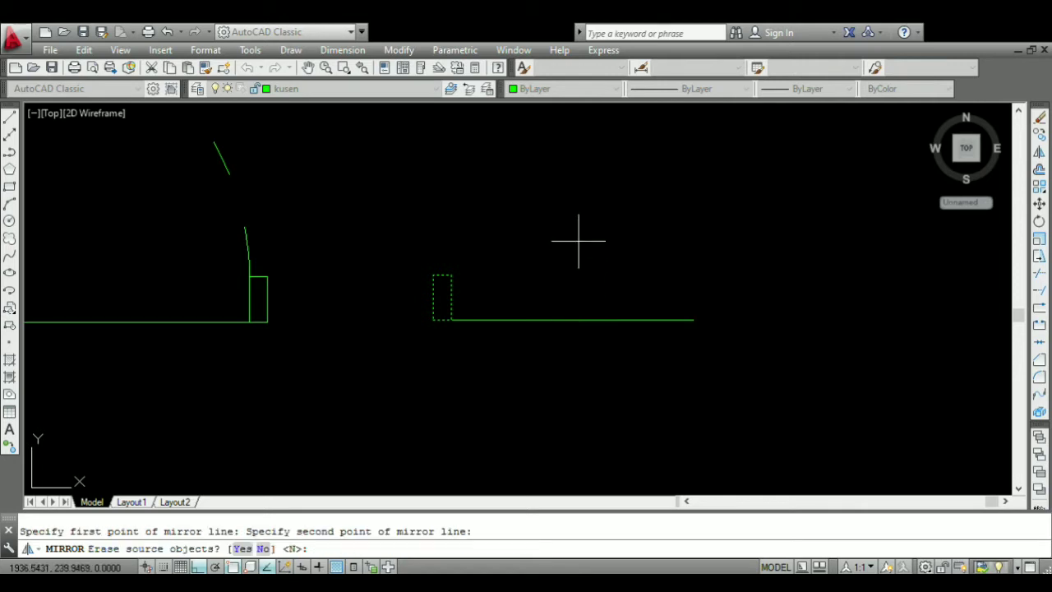
{"action": "key", "text": "Return"}
{"action": "scroll", "coordinate": [576, 246], "scroll_direction": "down", "scroll_amount": 4}
{"action": "scroll", "coordinate": [548, 281], "scroll_direction": "up", "scroll_amount": 2}
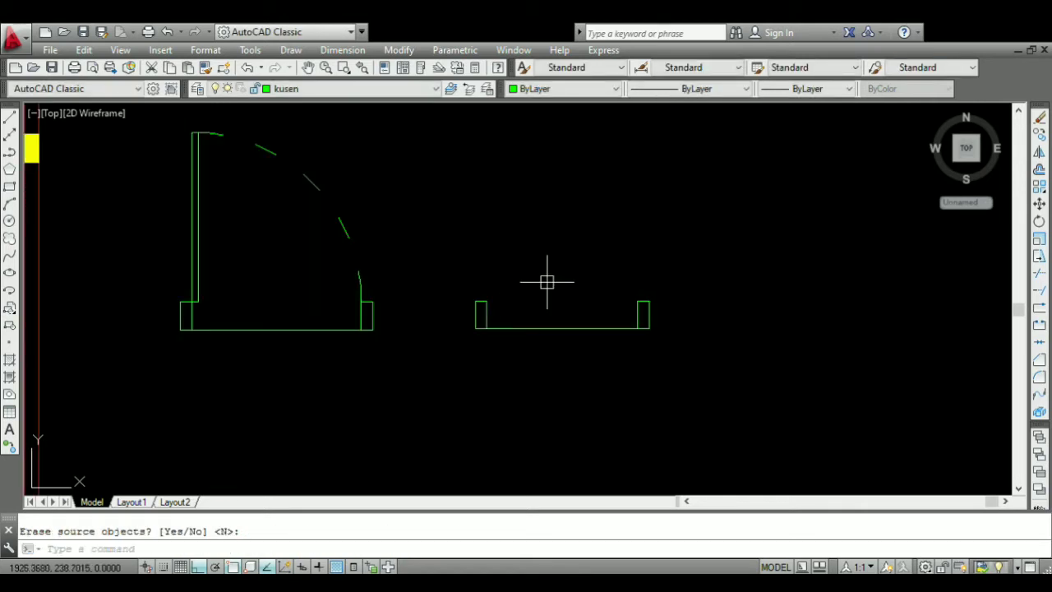
- Draw a quarter-circle swing arc centred on the left jamb's upper inner corner, from the right jamb's upper inner corner to straight above the centre
{"action": "type", "text": "ar"}
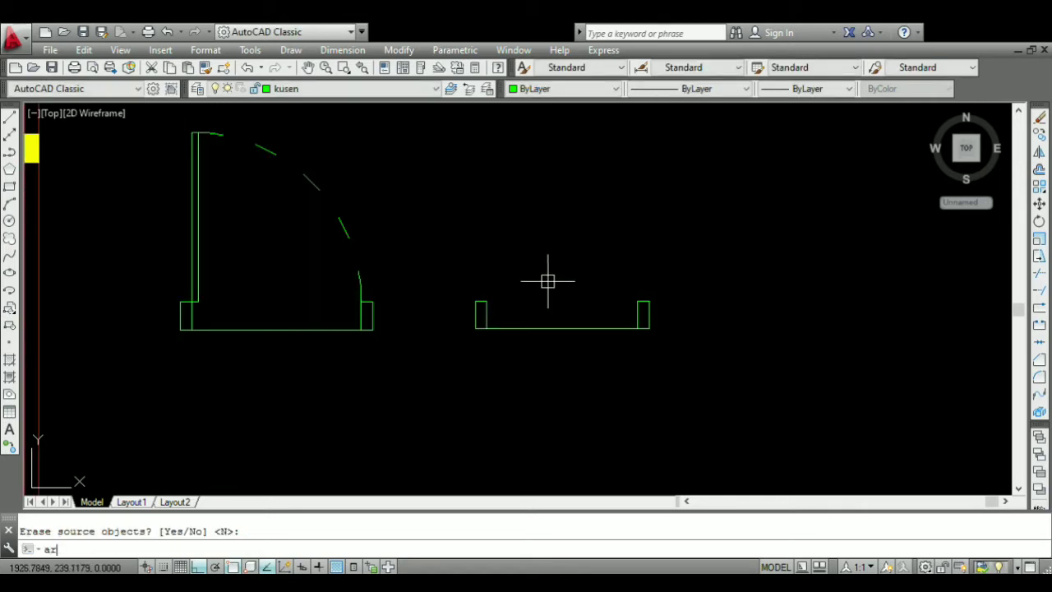
{"action": "type", "text": "fc"}
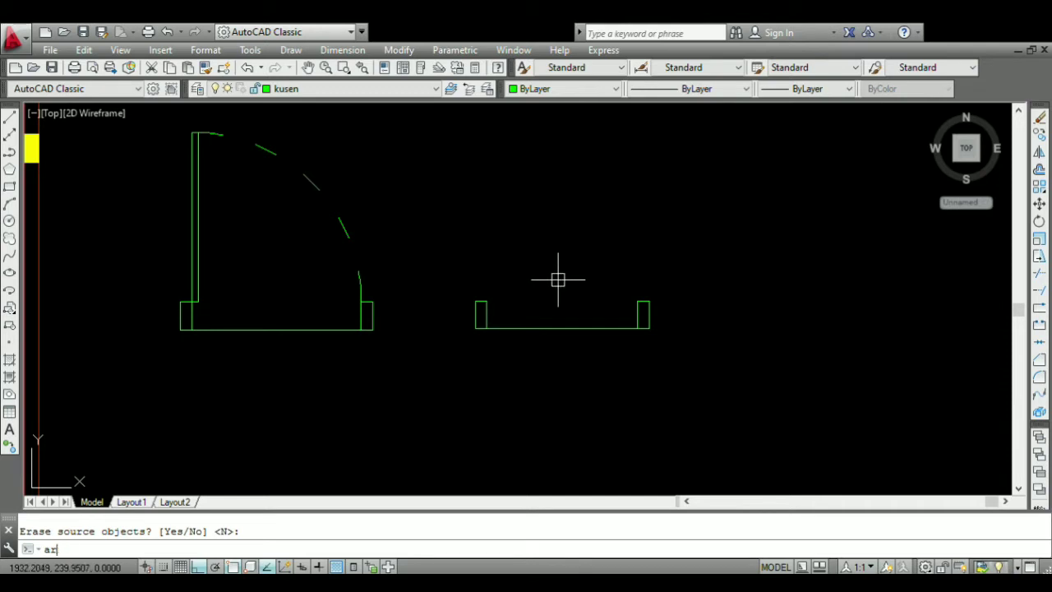
{"action": "type", "text": "c"}
{"action": "key", "text": "Return"}
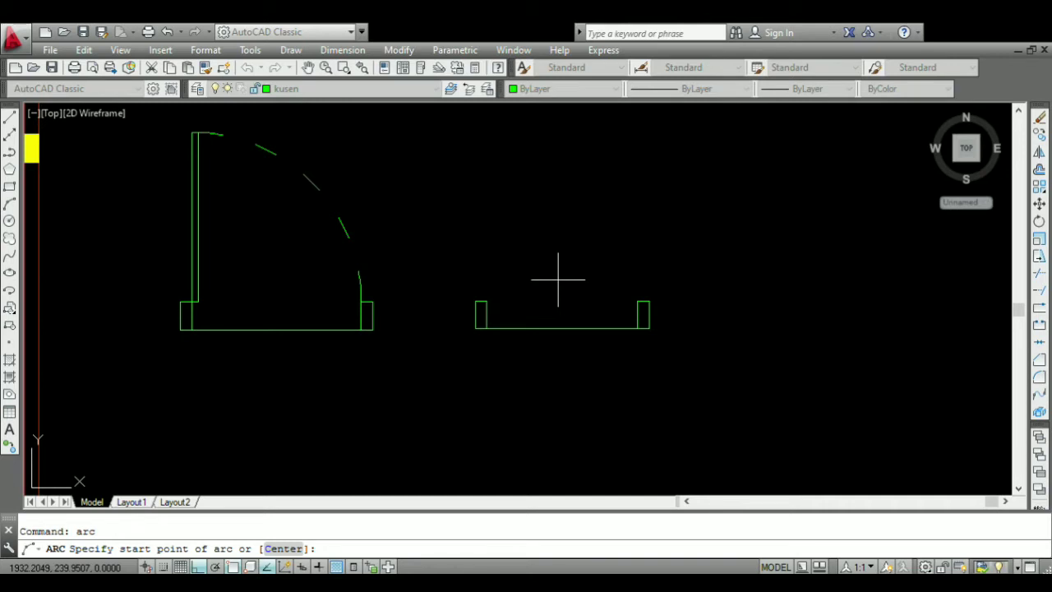
{"action": "type", "text": "c"}
{"action": "key", "text": "Return"}
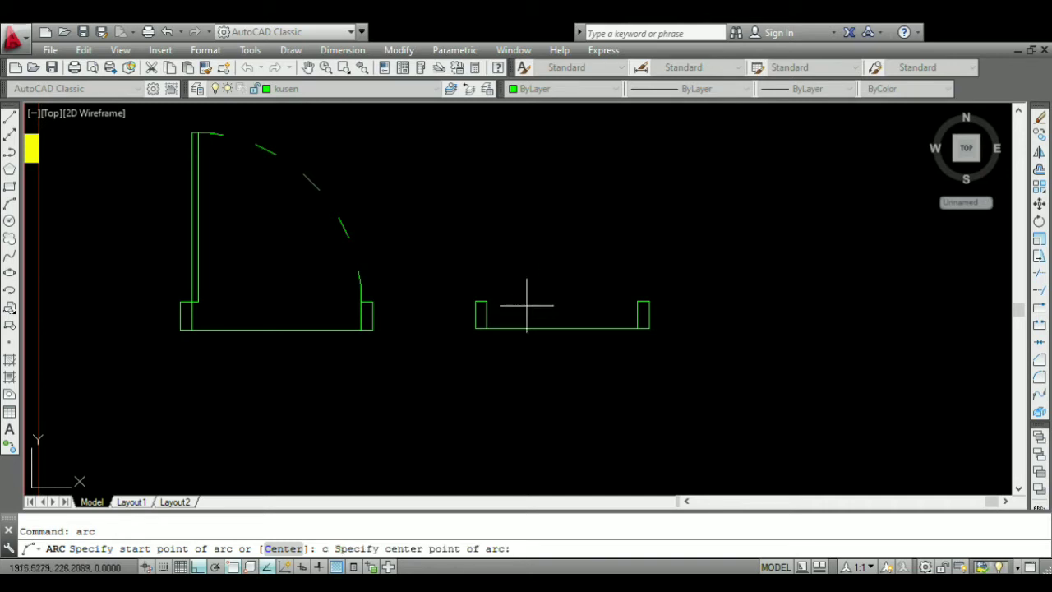
{"action": "scroll", "coordinate": [513, 295], "scroll_direction": "up", "scroll_amount": 2}
{"action": "left_click", "coordinate": [470, 300]}
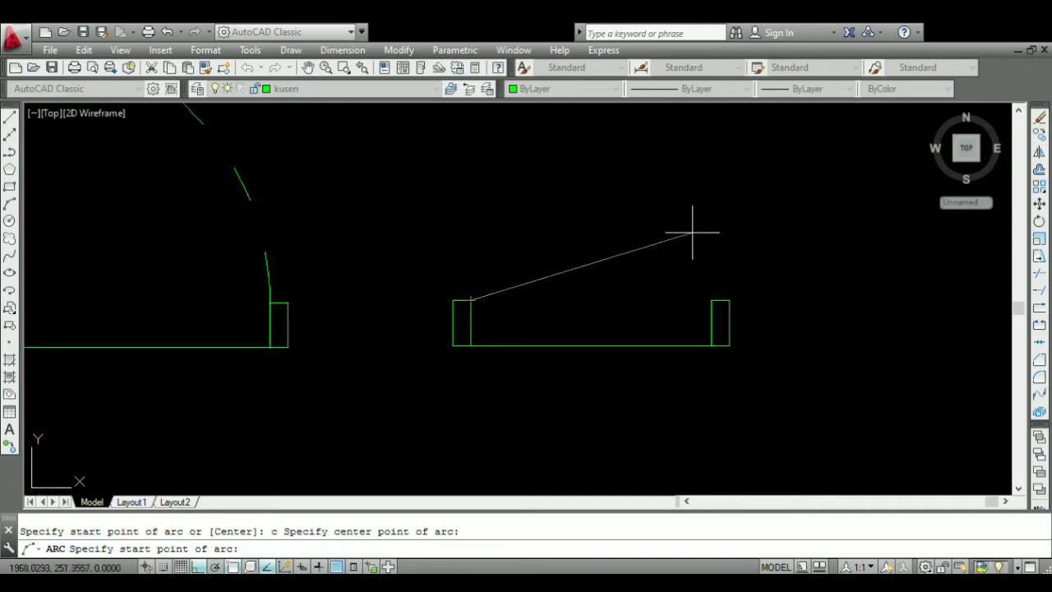
{"action": "left_click", "coordinate": [712, 300]}
{"action": "scroll", "coordinate": [710, 312], "scroll_direction": "down", "scroll_amount": 3}
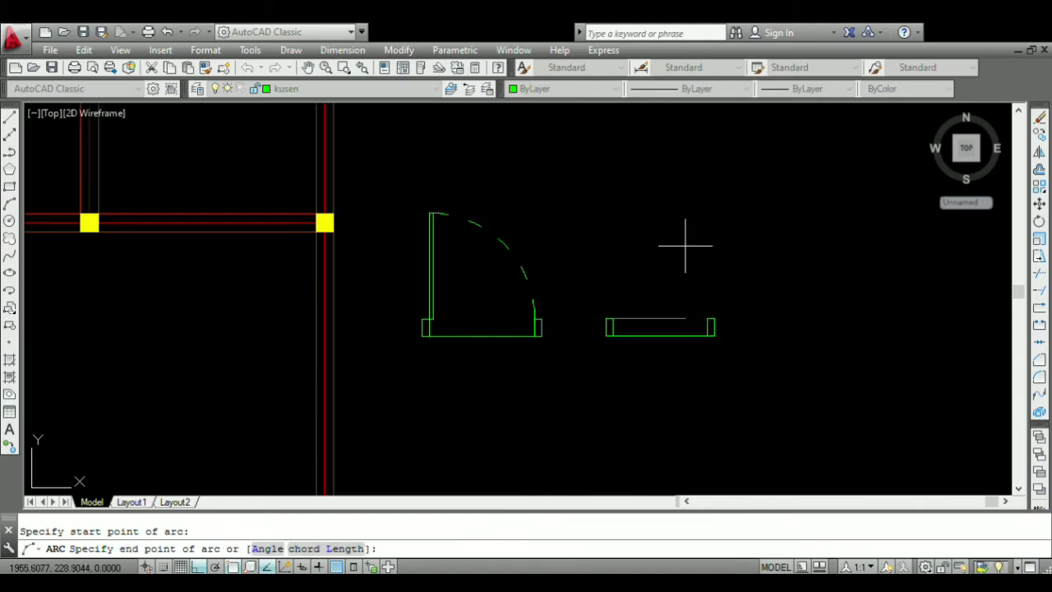
{"action": "left_click", "coordinate": [624, 185]}
{"action": "scroll", "coordinate": [627, 232], "scroll_direction": "up", "scroll_amount": 2}
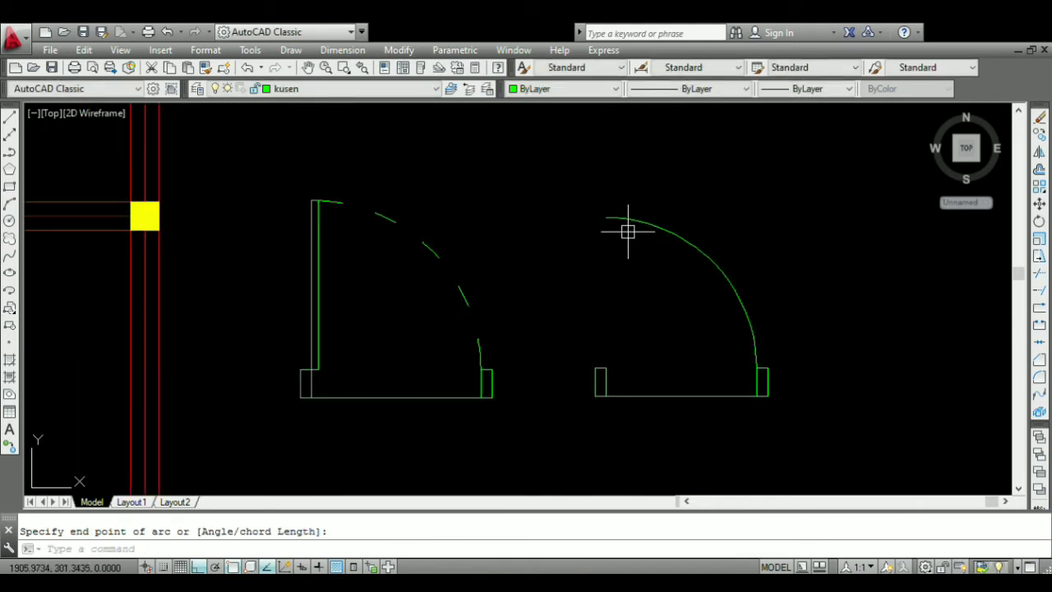
- Draw the second door's leaf with connected lines from the arc's upper end down to the left jamb, 3.5 right, and up to the arc
{"action": "type", "text": "l"}
{"action": "key", "text": "Return"}
{"action": "left_click", "coordinate": [605, 218]}
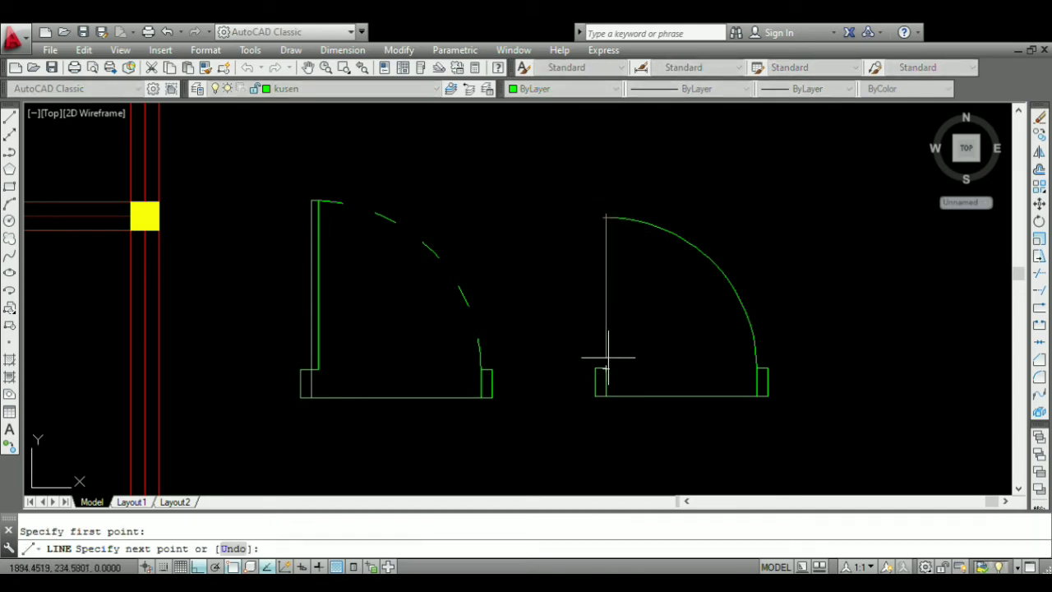
{"action": "left_click", "coordinate": [606, 369]}
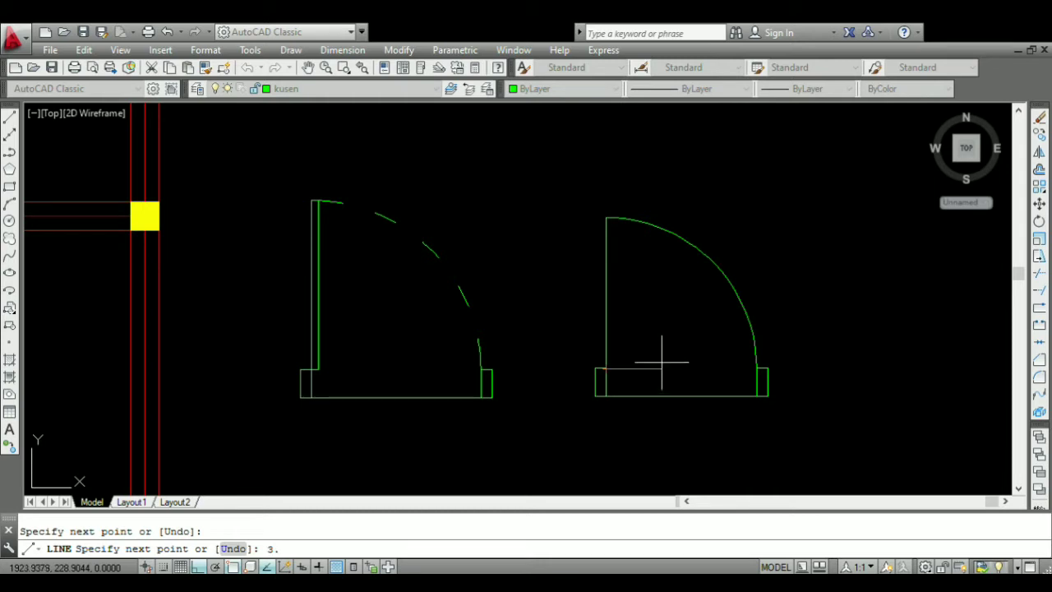
{"action": "key", "text": "Return"}
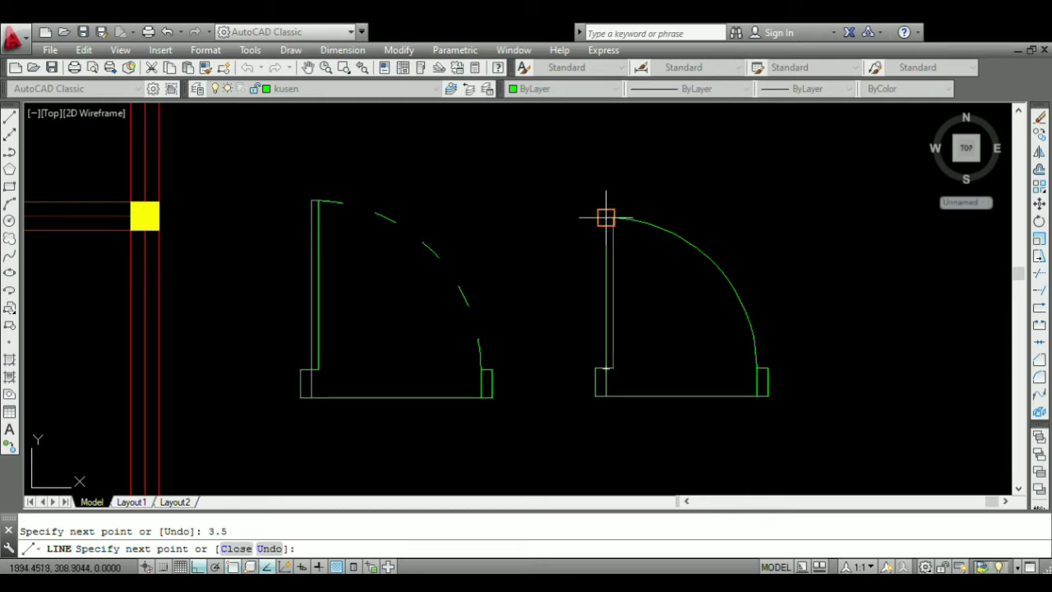
{"action": "scroll", "coordinate": [614, 215], "scroll_direction": "up", "scroll_amount": 5}
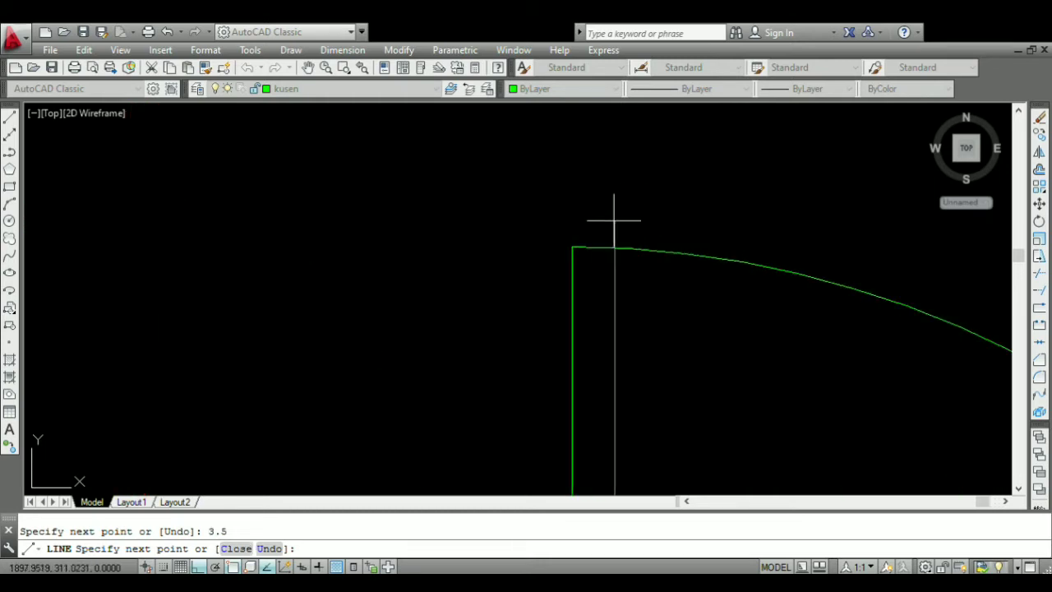
{"action": "left_click", "coordinate": [572, 246]}
{"action": "key", "text": "Return"}
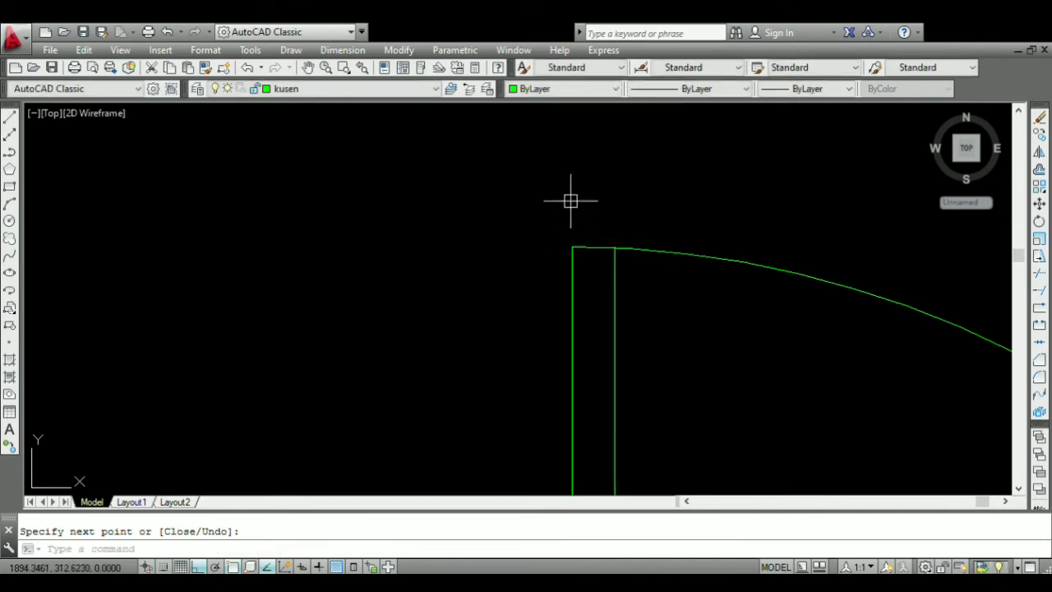
- Erase the horizontal line joining the two jambs of the 80-wide door
{"action": "scroll", "coordinate": [575, 242], "scroll_direction": "down", "scroll_amount": 6}
{"action": "scroll", "coordinate": [577, 247], "scroll_direction": "up", "scroll_amount": 4}
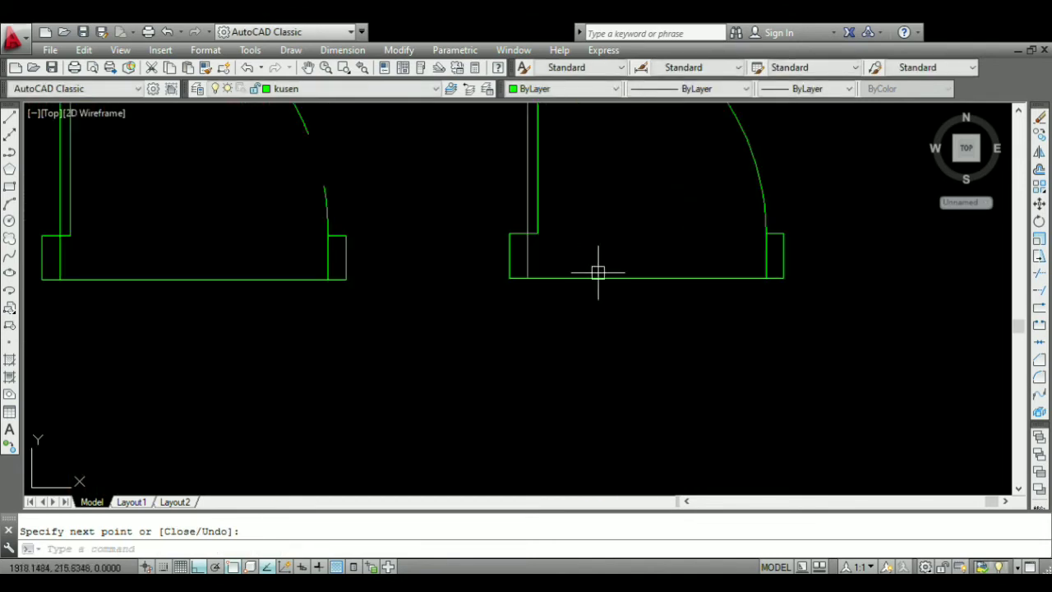
{"action": "scroll", "coordinate": [599, 270], "scroll_direction": "down", "scroll_amount": 2}
{"action": "scroll", "coordinate": [629, 310], "scroll_direction": "up", "scroll_amount": 2}
{"action": "left_click", "coordinate": [660, 371]}
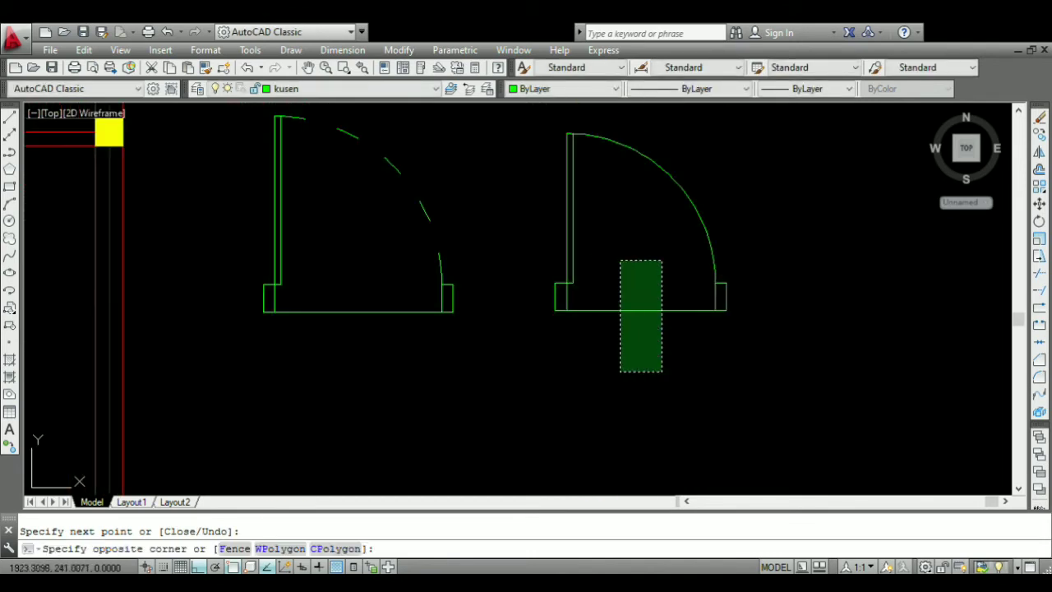
{"action": "left_click", "coordinate": [620, 258]}
{"action": "type", "text": "e"}
{"action": "key", "text": "Return"}
{"action": "scroll", "coordinate": [488, 241], "scroll_direction": "down", "scroll_amount": 3}
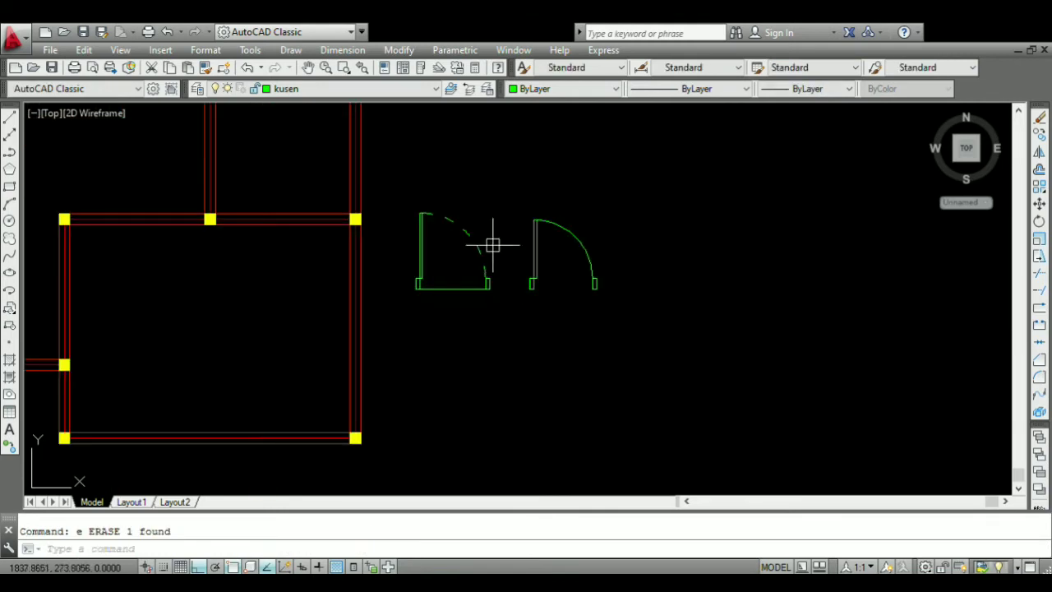
{"action": "scroll", "coordinate": [487, 236], "scroll_direction": "up", "scroll_amount": 4}
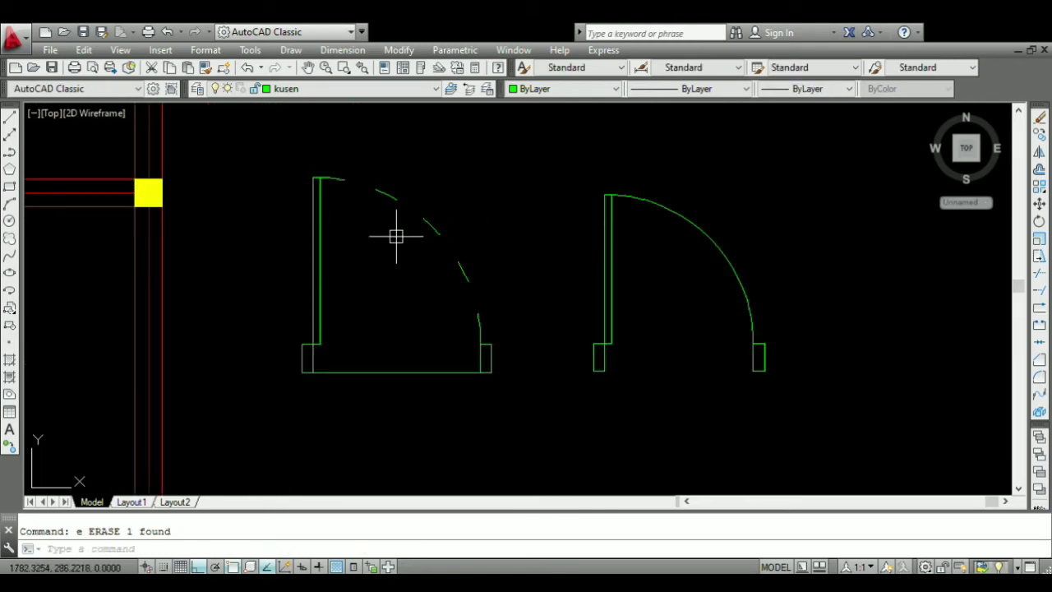
{"action": "left_click", "coordinate": [692, 229]}
{"action": "left_click", "coordinate": [423, 223]}
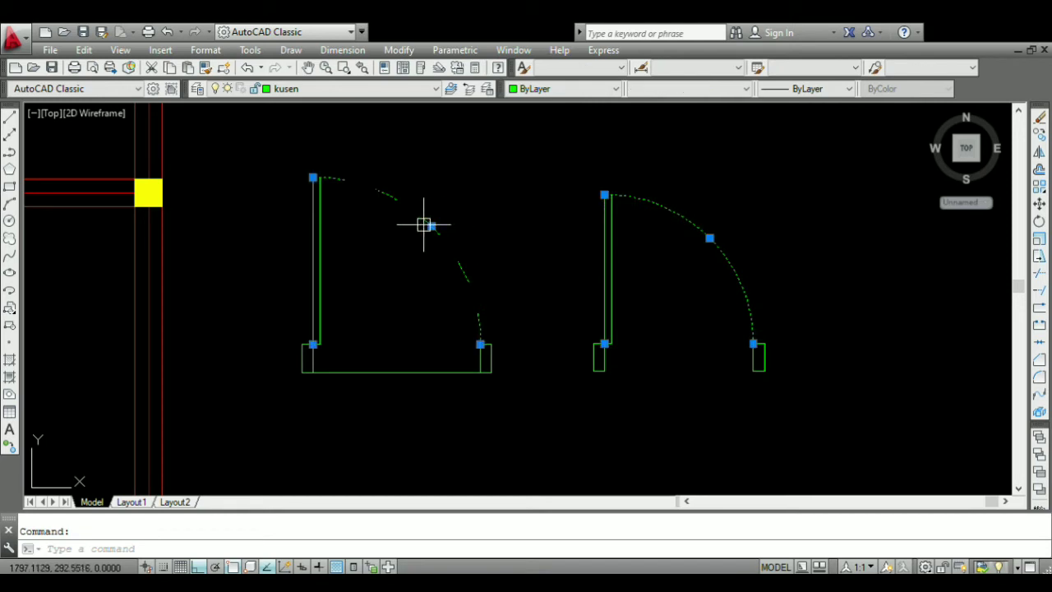
{"action": "key", "text": "Escape"}
{"action": "left_click", "coordinate": [650, 241]}
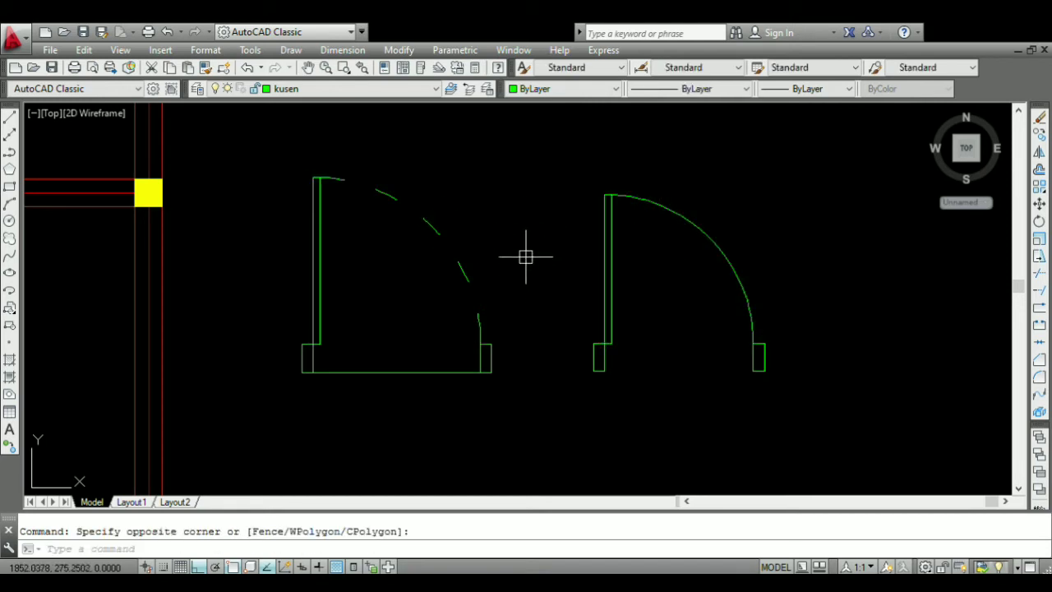
- Match the 80-wide door's swing arc to the dashed arc of the 90-wide door with Match Properties
{"action": "key", "text": "Return"}
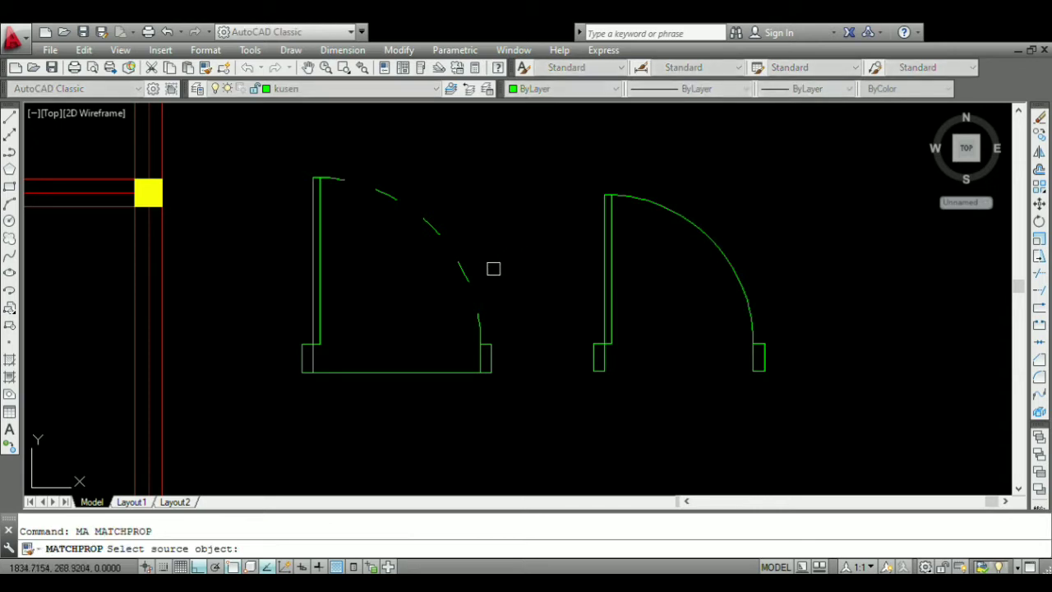
{"action": "left_click", "coordinate": [466, 273]}
{"action": "left_click", "coordinate": [724, 210]}
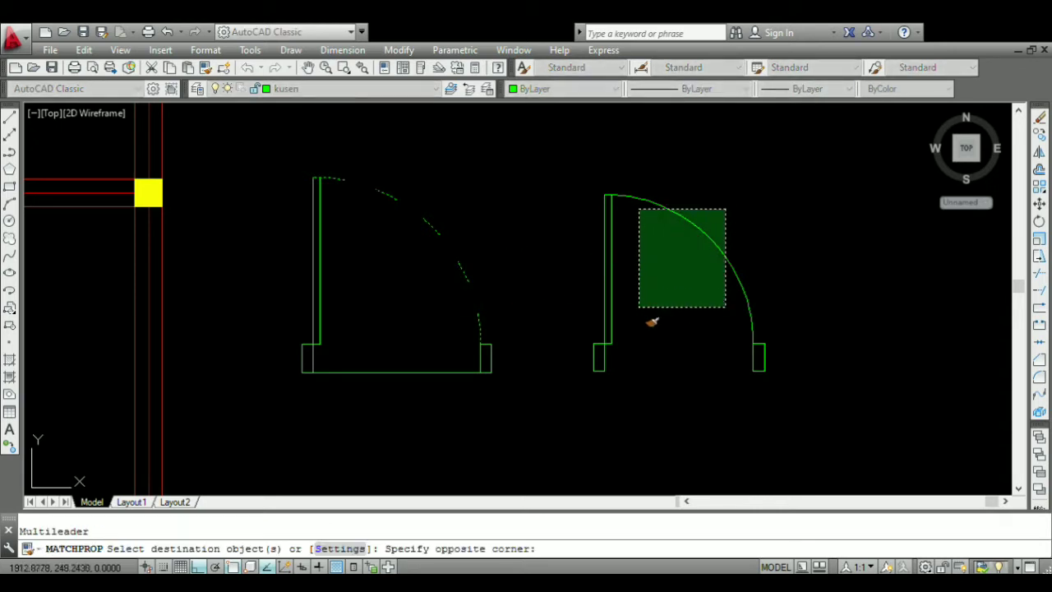
{"action": "left_click", "coordinate": [662, 316]}
{"action": "key", "text": "Escape"}
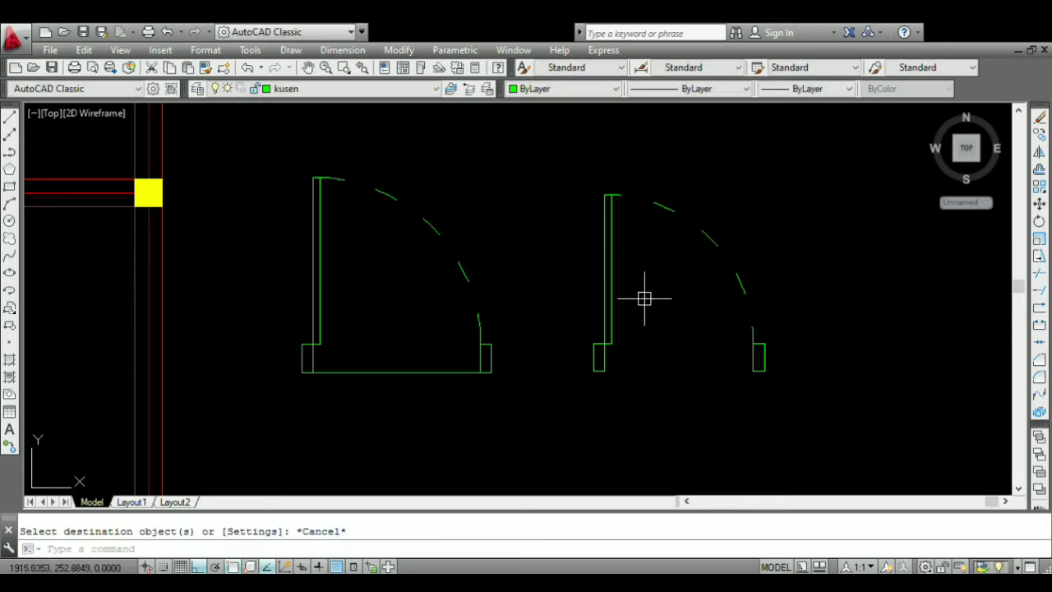
{"action": "scroll", "coordinate": [641, 298], "scroll_direction": "down", "scroll_amount": 5}
{"action": "scroll", "coordinate": [655, 298], "scroll_direction": "up", "scroll_amount": 5}
{"action": "scroll", "coordinate": [567, 276], "scroll_direction": "down", "scroll_amount": 3}
{"action": "scroll", "coordinate": [676, 301], "scroll_direction": "up", "scroll_amount": 4}
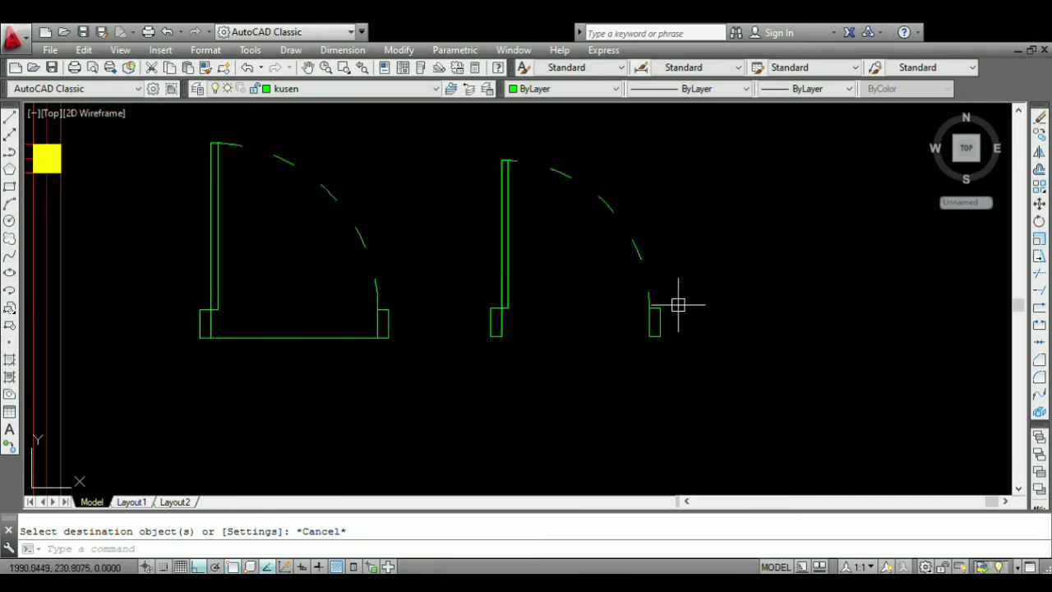
{"action": "scroll", "coordinate": [693, 305], "scroll_direction": "down", "scroll_amount": 6}
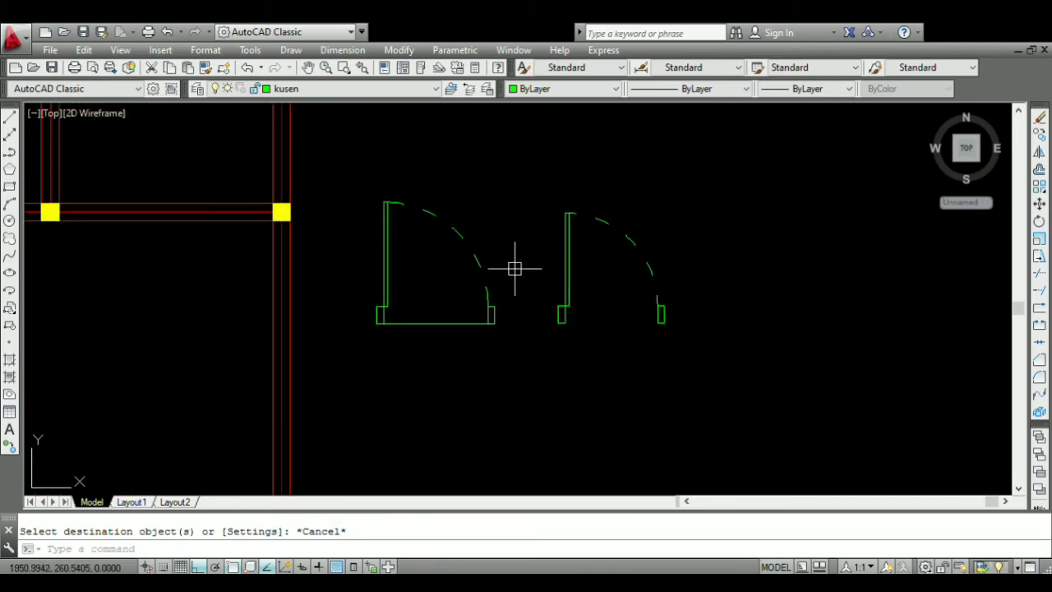
{"action": "scroll", "coordinate": [390, 227], "scroll_direction": "up", "scroll_amount": 2}
{"action": "scroll", "coordinate": [575, 288], "scroll_direction": "up", "scroll_amount": 5}
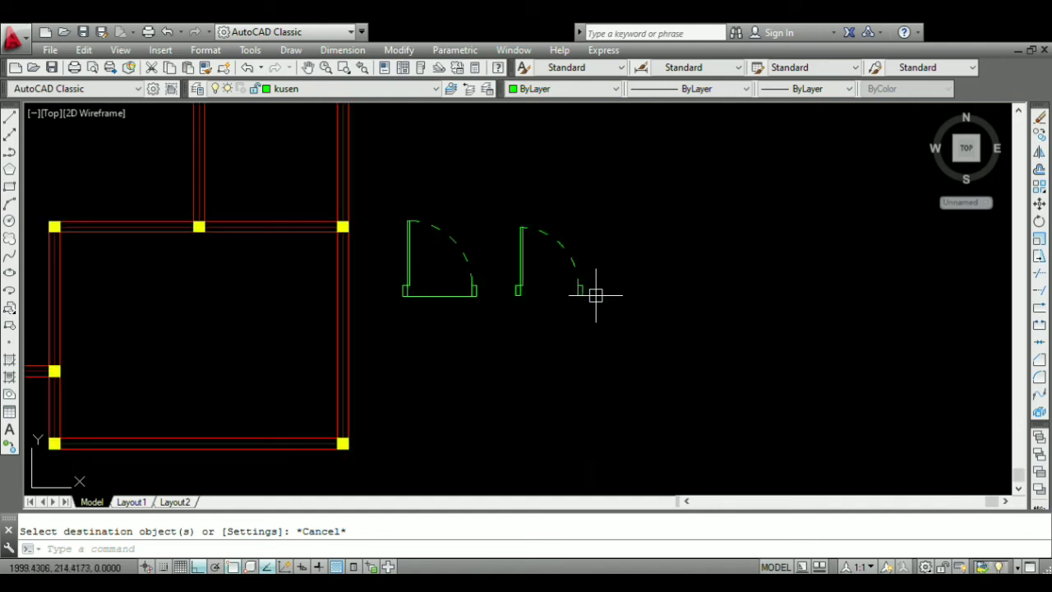
- Copy the 80-wide door's right jamb horizontally into the empty space to its right
{"action": "scroll", "coordinate": [550, 291], "scroll_direction": "up", "scroll_amount": 3}
{"action": "scroll", "coordinate": [625, 302], "scroll_direction": "up", "scroll_amount": 3}
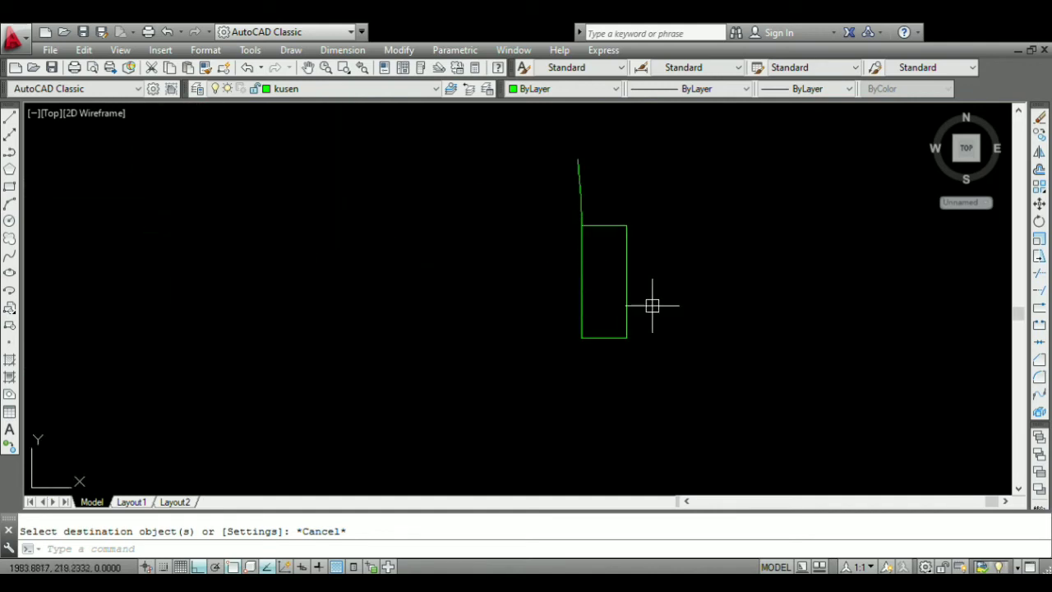
{"action": "left_click", "coordinate": [650, 304]}
{"action": "left_click", "coordinate": [491, 321]}
{"action": "type", "text": "co"}
{"action": "key", "text": "Return"}
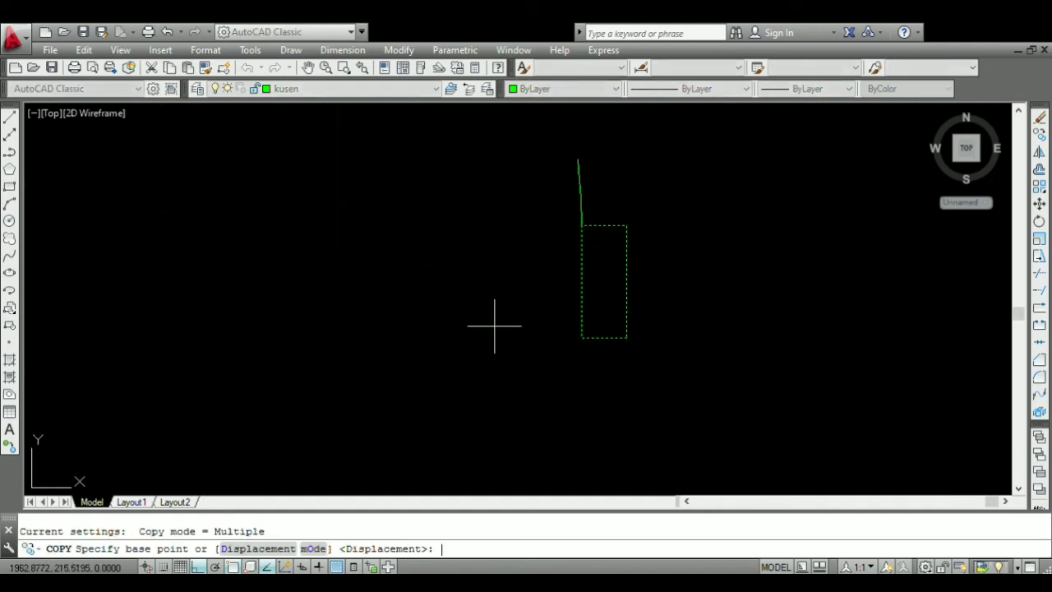
{"action": "left_click", "coordinate": [495, 323]}
{"action": "scroll", "coordinate": [394, 333], "scroll_direction": "down", "scroll_amount": 6}
{"action": "left_click", "coordinate": [485, 337]}
{"action": "key", "text": "Escape"}
{"action": "scroll", "coordinate": [493, 335], "scroll_direction": "up", "scroll_amount": 2}
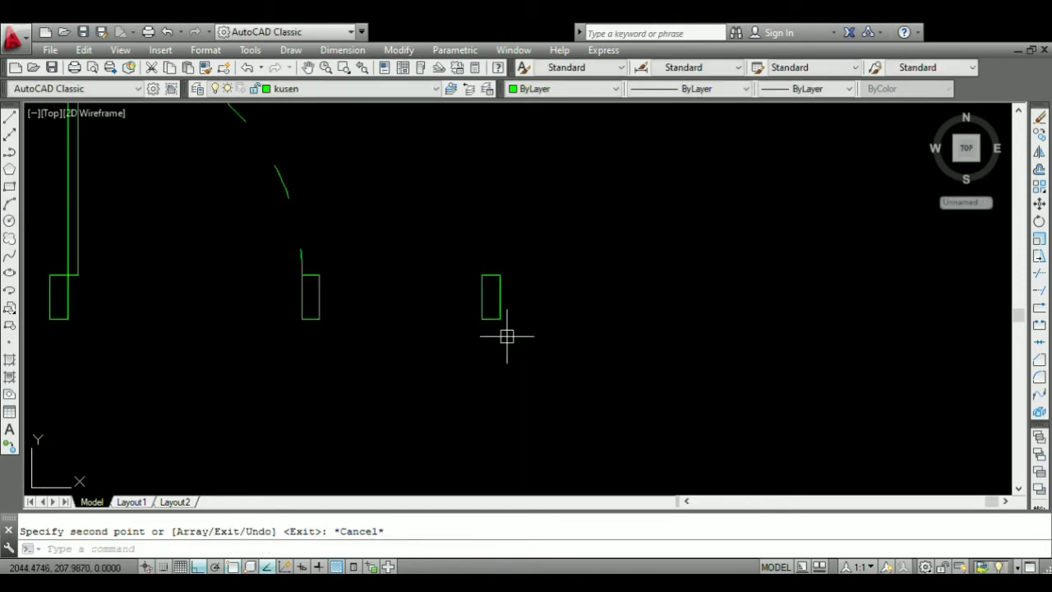
- Draw a horizontal line 70 long to the right from the copied jamb's lower-right corner
{"action": "scroll", "coordinate": [530, 332], "scroll_direction": "down", "scroll_amount": 5}
{"action": "scroll", "coordinate": [505, 321], "scroll_direction": "up", "scroll_amount": 4}
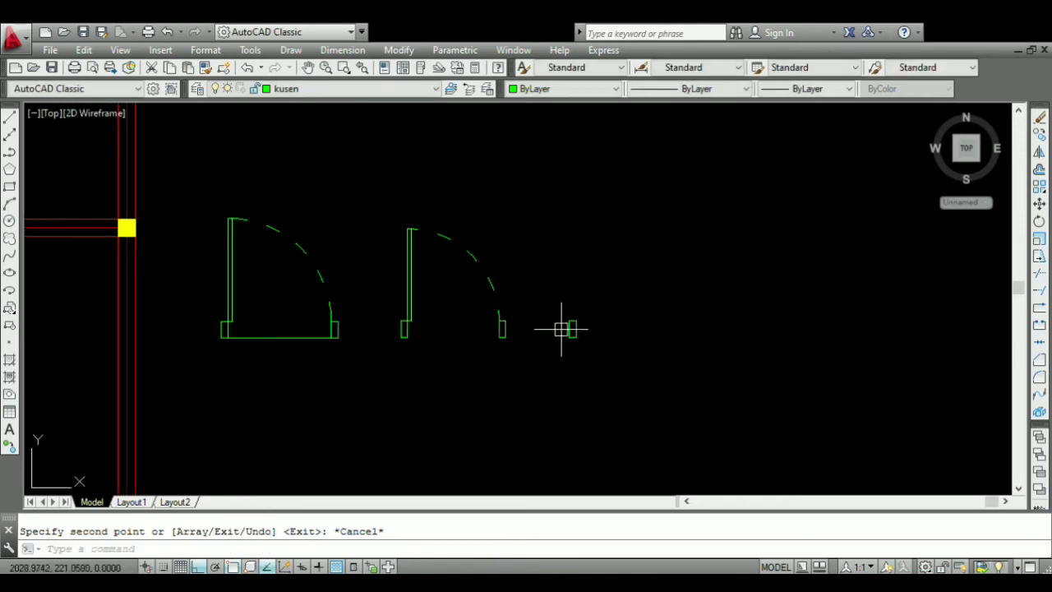
{"action": "scroll", "coordinate": [567, 328], "scroll_direction": "up", "scroll_amount": 6}
{"action": "type", "text": "l"}
{"action": "key", "text": "Return"}
{"action": "scroll", "coordinate": [576, 335], "scroll_direction": "down", "scroll_amount": 4}
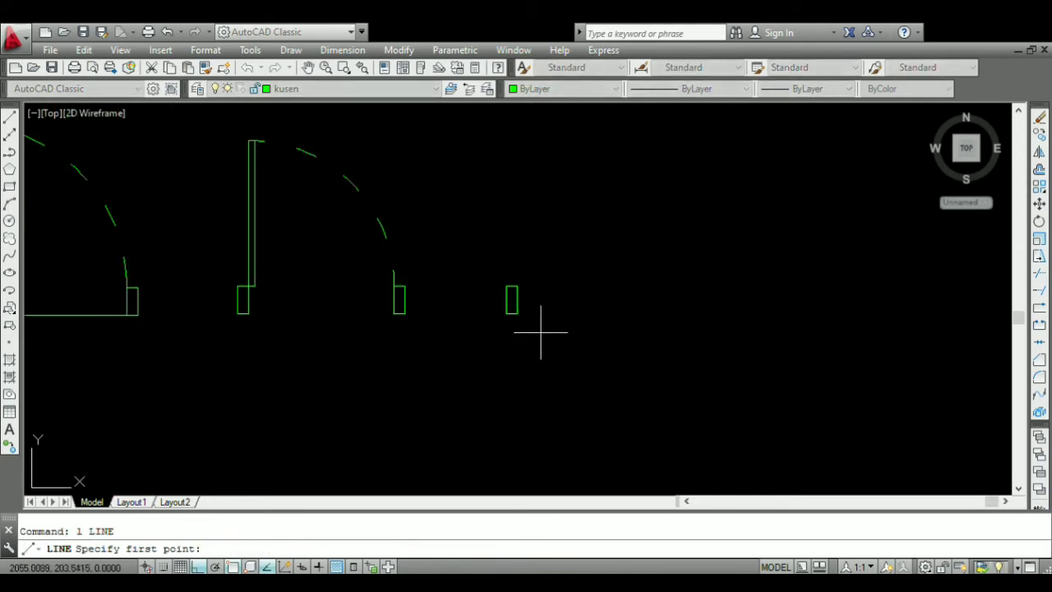
{"action": "scroll", "coordinate": [526, 320], "scroll_direction": "up", "scroll_amount": 1}
{"action": "left_click", "coordinate": [499, 302]}
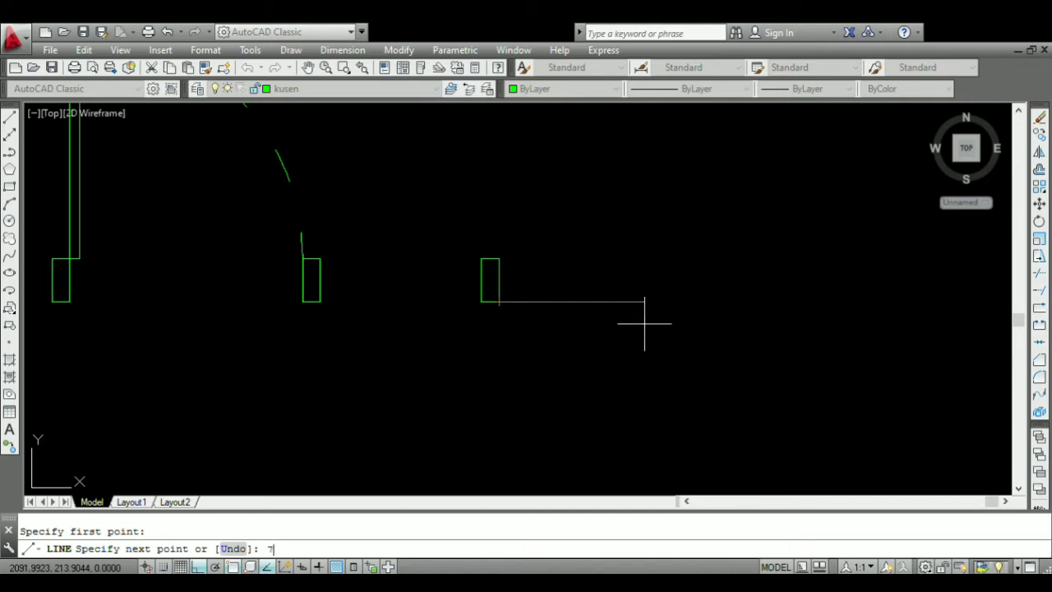
{"action": "key", "text": "Return"}
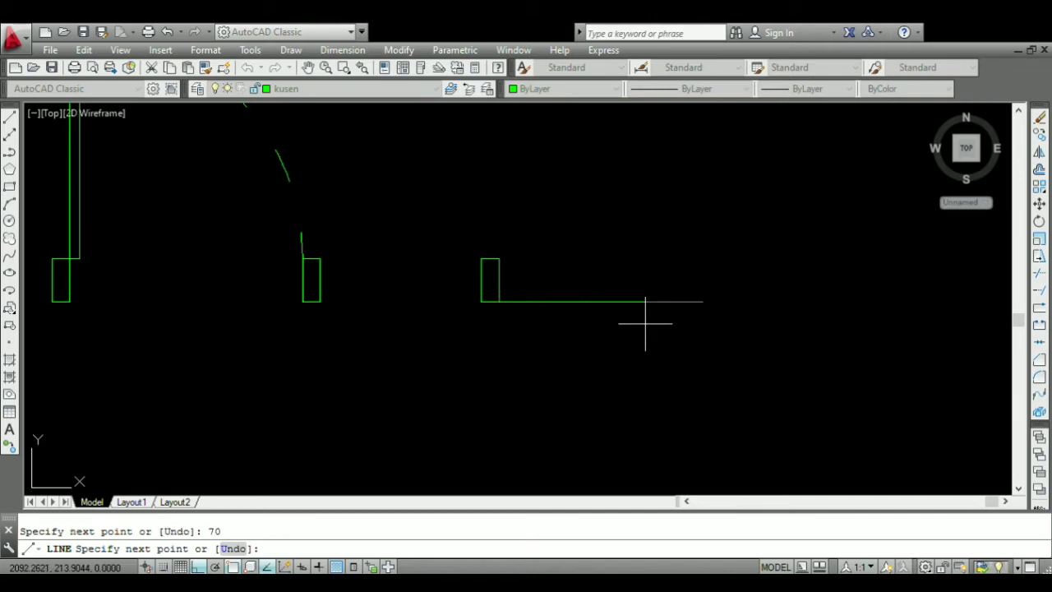
- Mirror the copied jamb about a vertical axis through the midpoint of the 70-long line, keeping the source jamb
{"action": "key", "text": "Return"}
{"action": "scroll", "coordinate": [500, 260], "scroll_direction": "up", "scroll_amount": 2}
{"action": "left_click", "coordinate": [551, 232]}
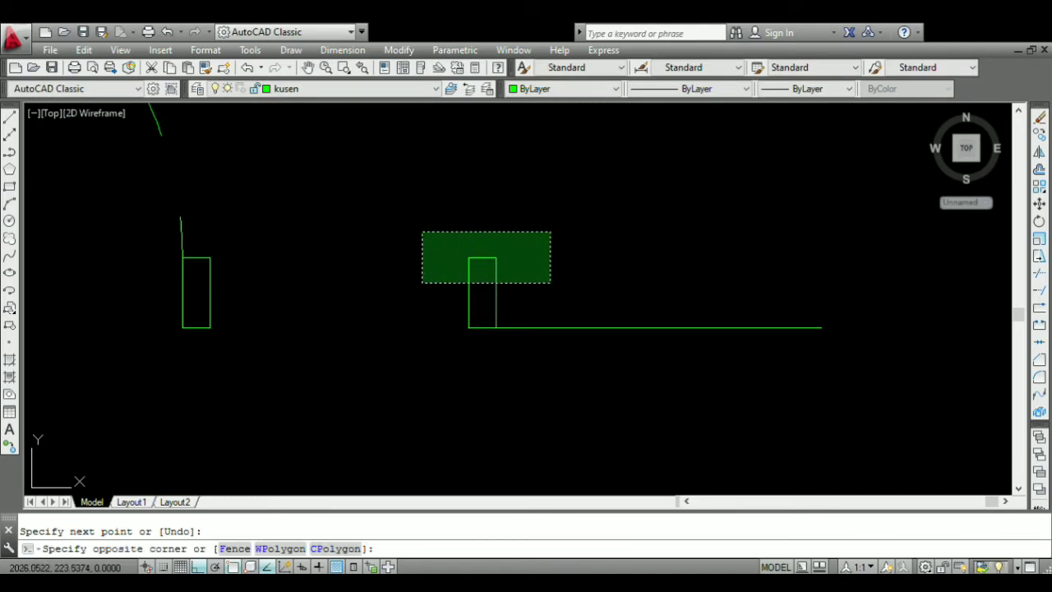
{"action": "left_click", "coordinate": [421, 283]}
{"action": "type", "text": "mi"}
{"action": "key", "text": "Return"}
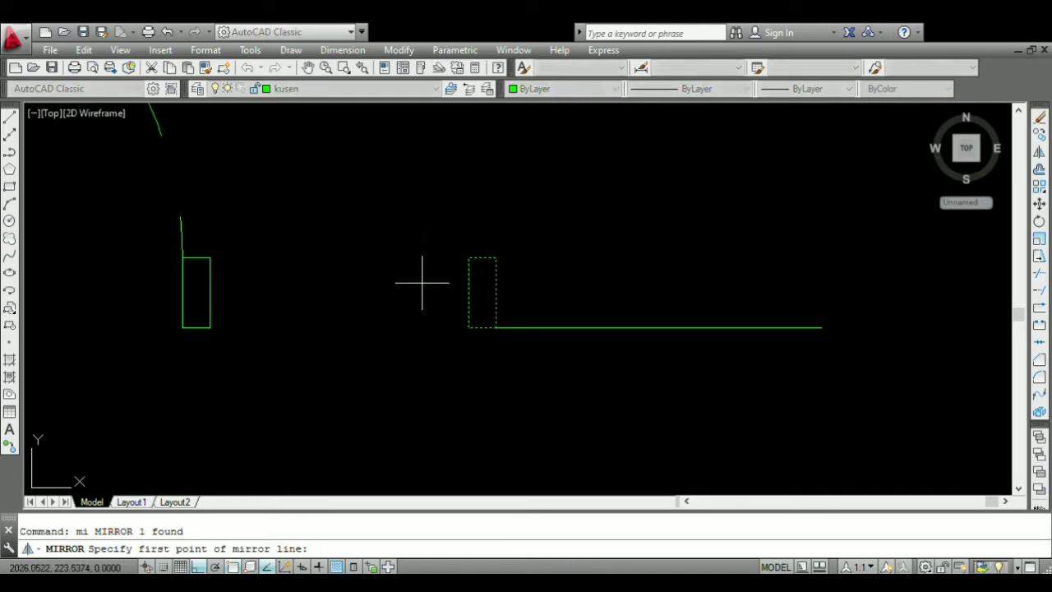
{"action": "scroll", "coordinate": [577, 307], "scroll_direction": "down", "scroll_amount": 2}
{"action": "left_click", "coordinate": [629, 320]}
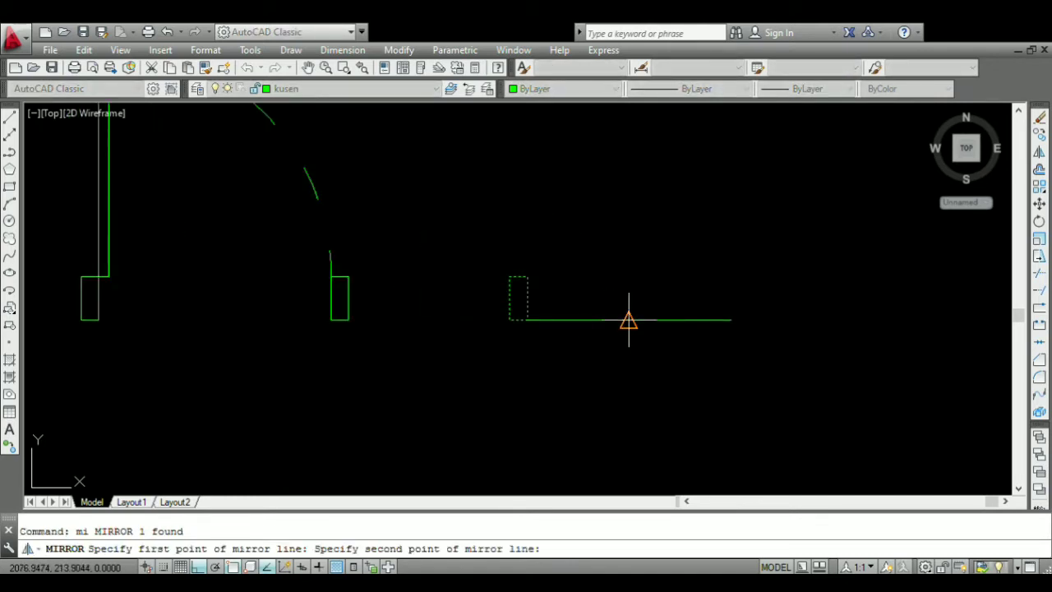
{"action": "left_click", "coordinate": [626, 398]}
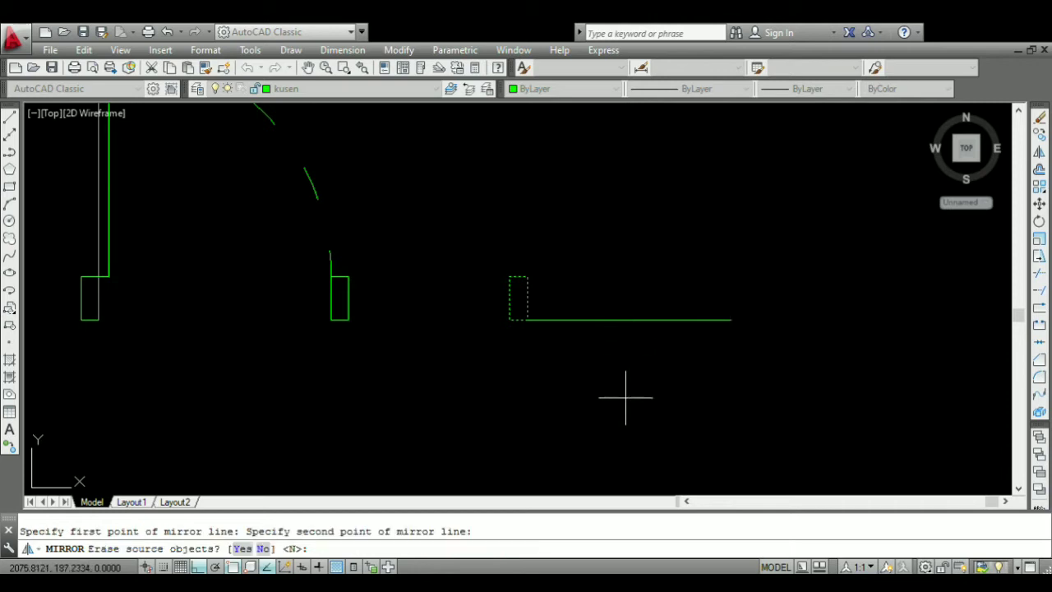
{"action": "key", "text": "Return"}
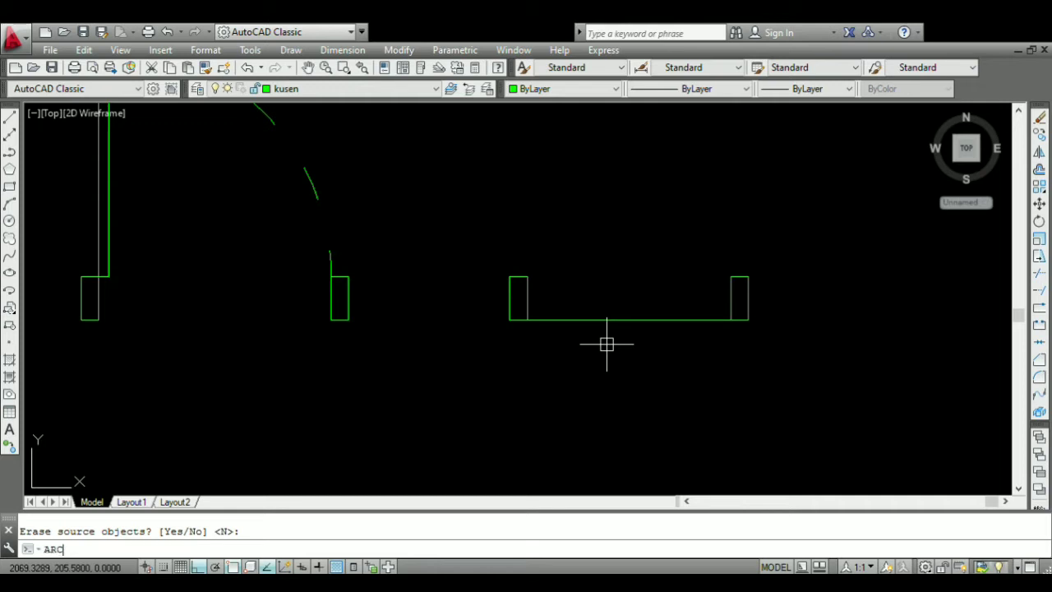
- Draw a quarter-circle swing arc centred on the left jamb's upper-right corner, from the right jamb's upper-left corner to vertically above the centre
{"action": "key", "text": "Return"}
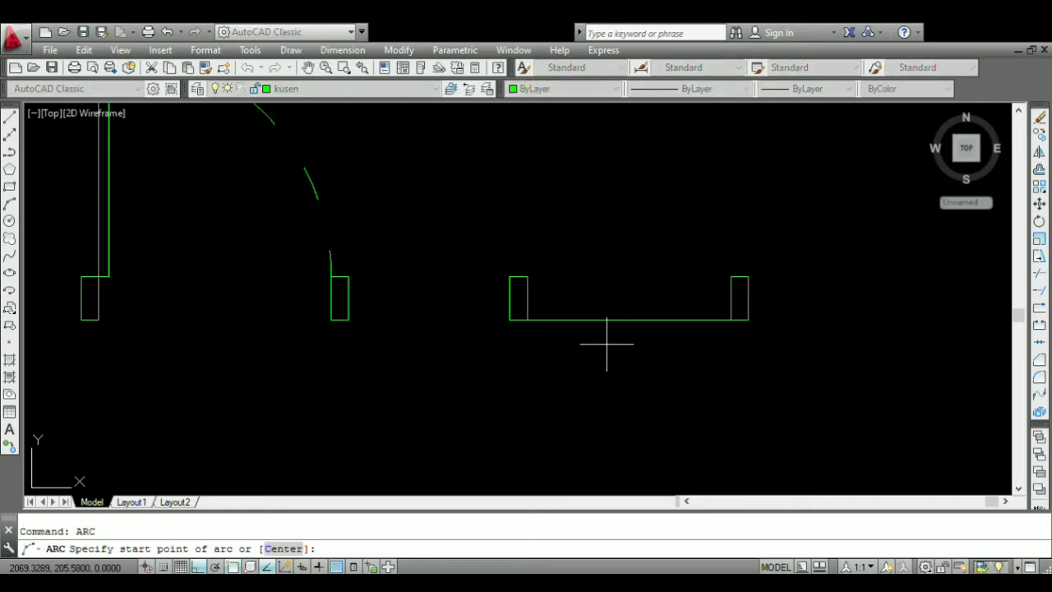
{"action": "type", "text": "c"}
{"action": "key", "text": "Return"}
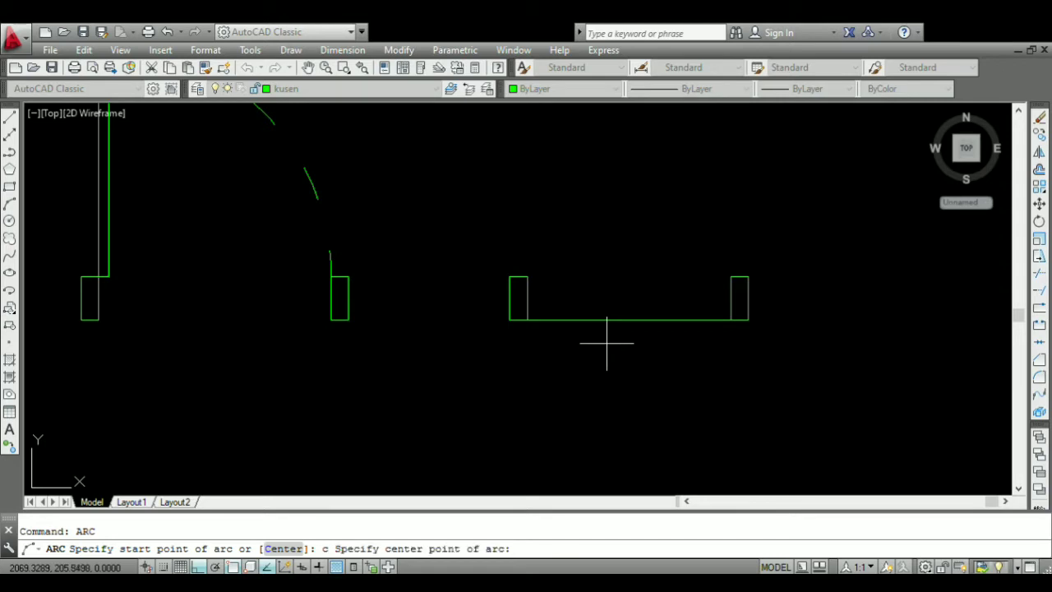
{"action": "left_click", "coordinate": [528, 276]}
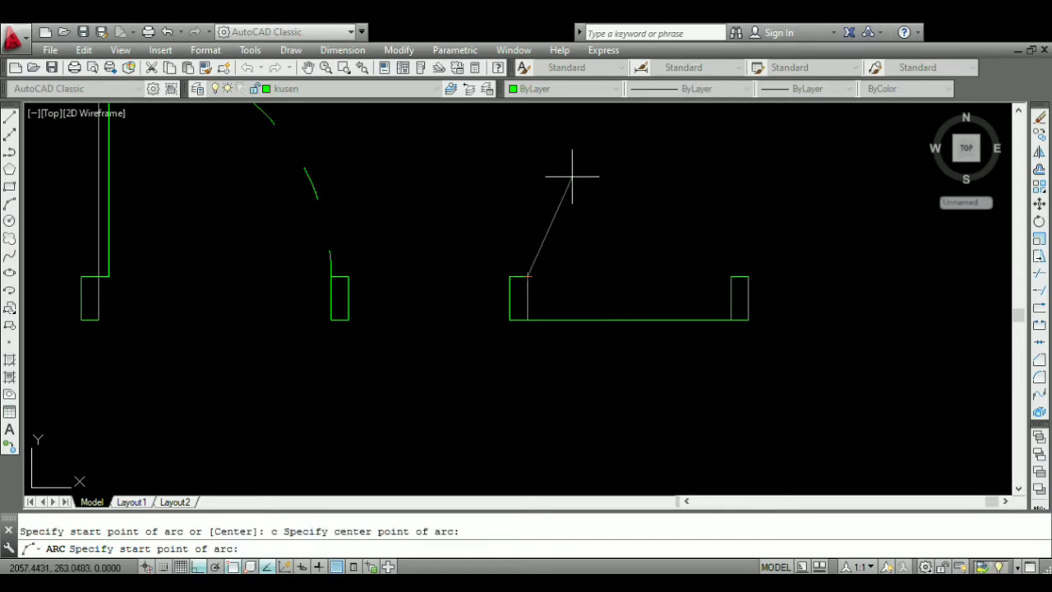
{"action": "left_click", "coordinate": [731, 276]}
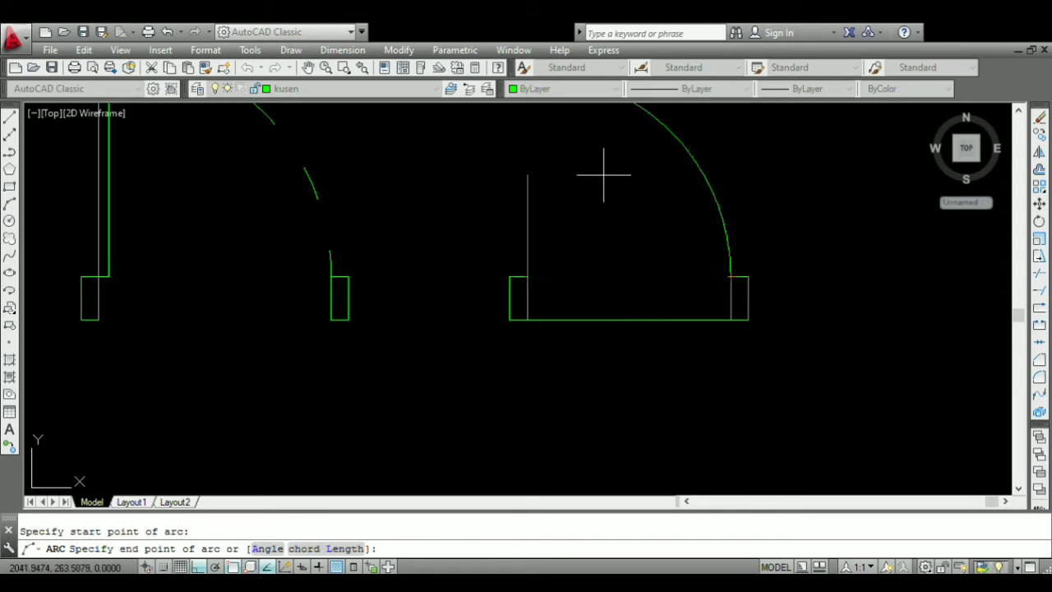
{"action": "left_click", "coordinate": [555, 163]}
- Draw the 70-wide door's leaf outline from the arc's upper end down to the left jamb's upper-right corner and 3.5 to the right
{"action": "scroll", "coordinate": [577, 226], "scroll_direction": "down", "scroll_amount": 3}
{"action": "scroll", "coordinate": [574, 249], "scroll_direction": "up", "scroll_amount": 2}
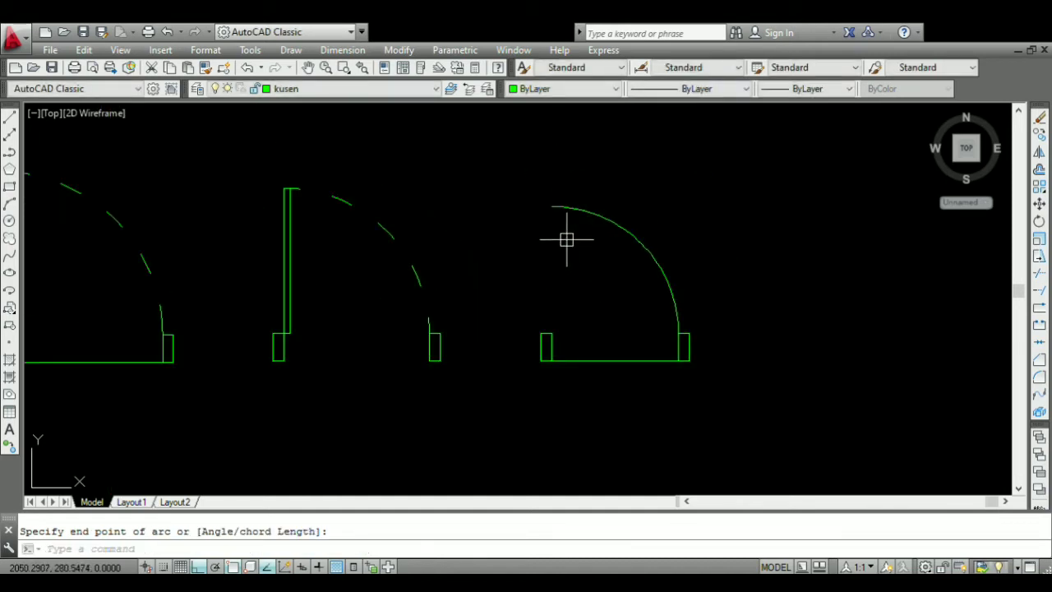
{"action": "type", "text": "l"}
{"action": "key", "text": "Return"}
{"action": "left_click", "coordinate": [552, 205]}
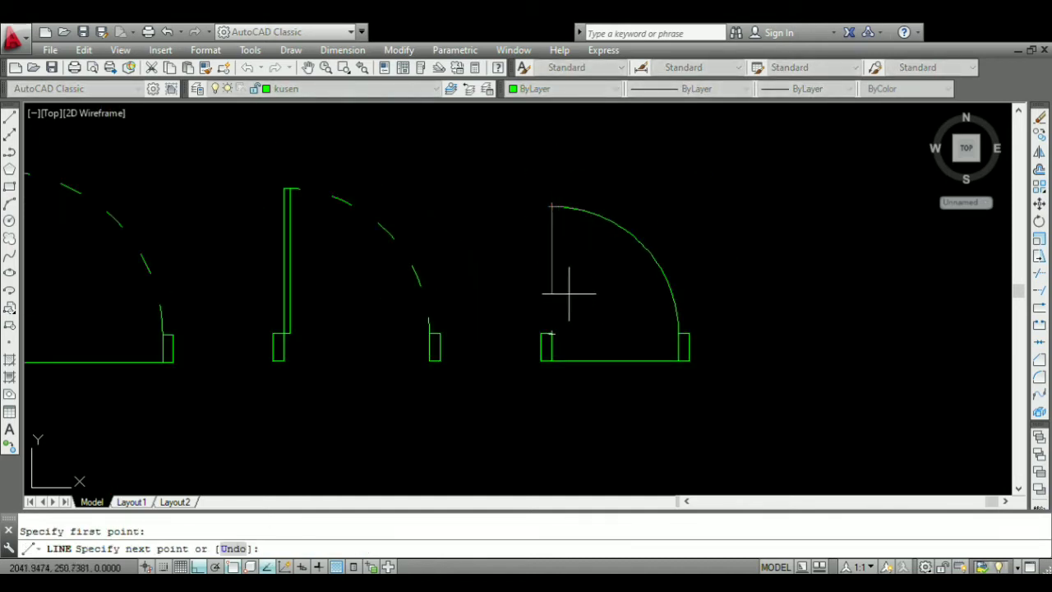
{"action": "left_click", "coordinate": [551, 335]}
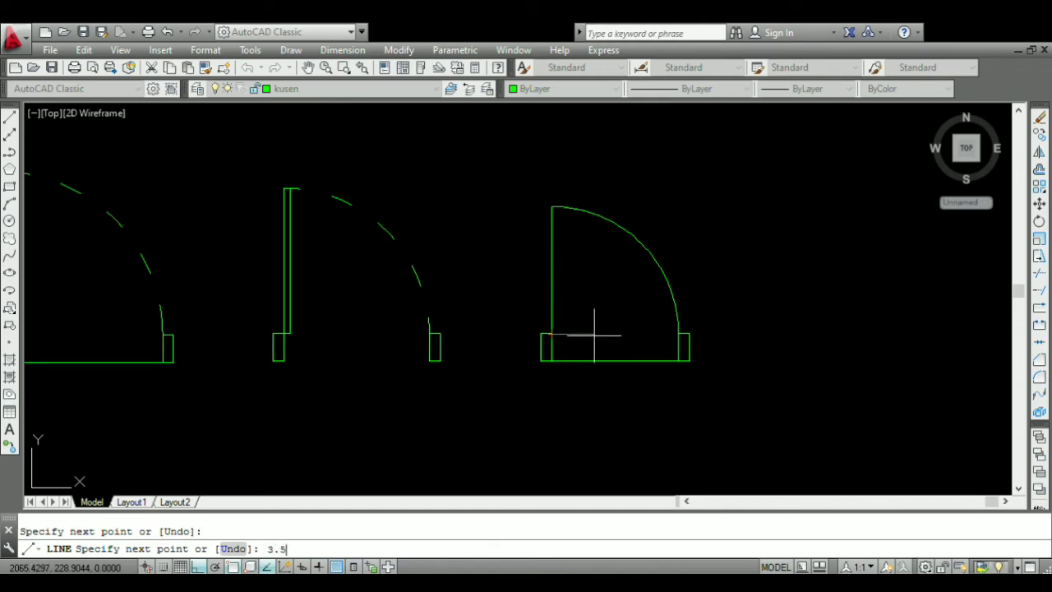
{"action": "type", "text": "3.5"}
{"action": "key", "text": "Return"}
{"action": "scroll", "coordinate": [554, 218], "scroll_direction": "up", "scroll_amount": 4}
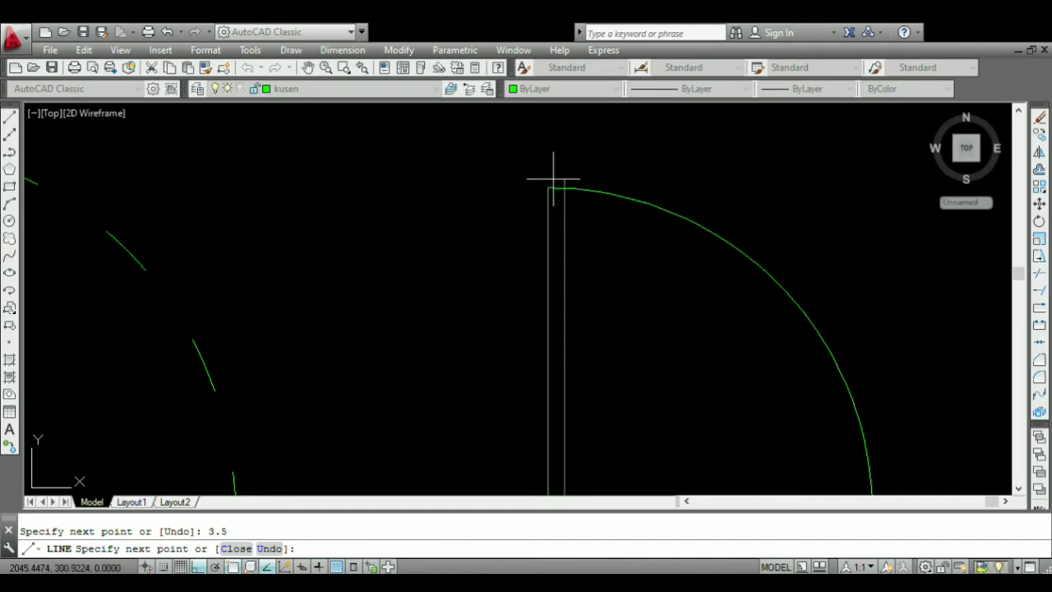
- Finish the third door's leaf outline by ending its inner line at the leaf's upper end
{"action": "scroll", "coordinate": [556, 179], "scroll_direction": "up", "scroll_amount": 4}
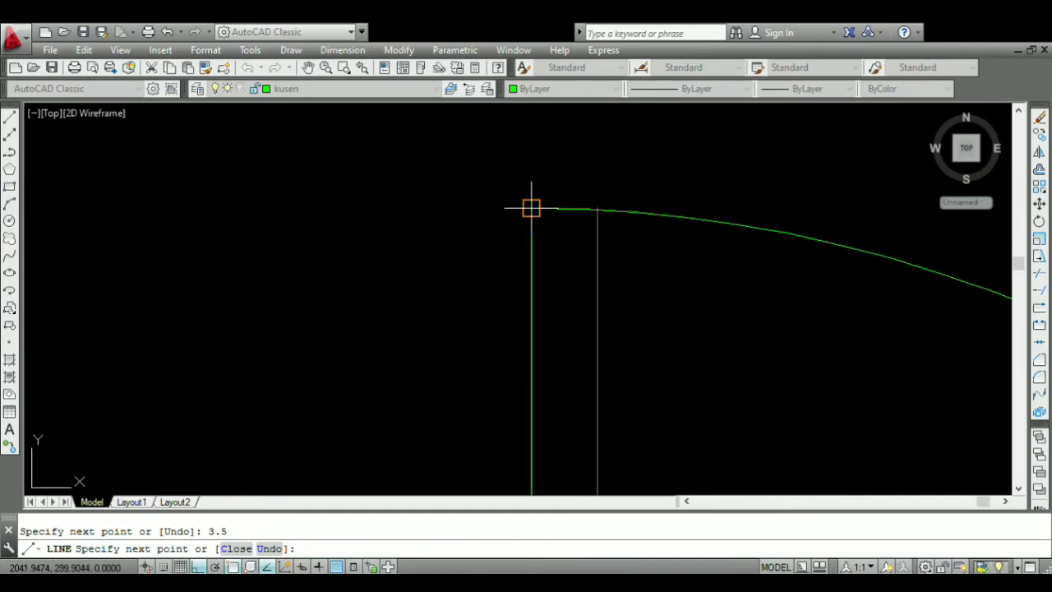
{"action": "scroll", "coordinate": [533, 191], "scroll_direction": "down", "scroll_amount": 2}
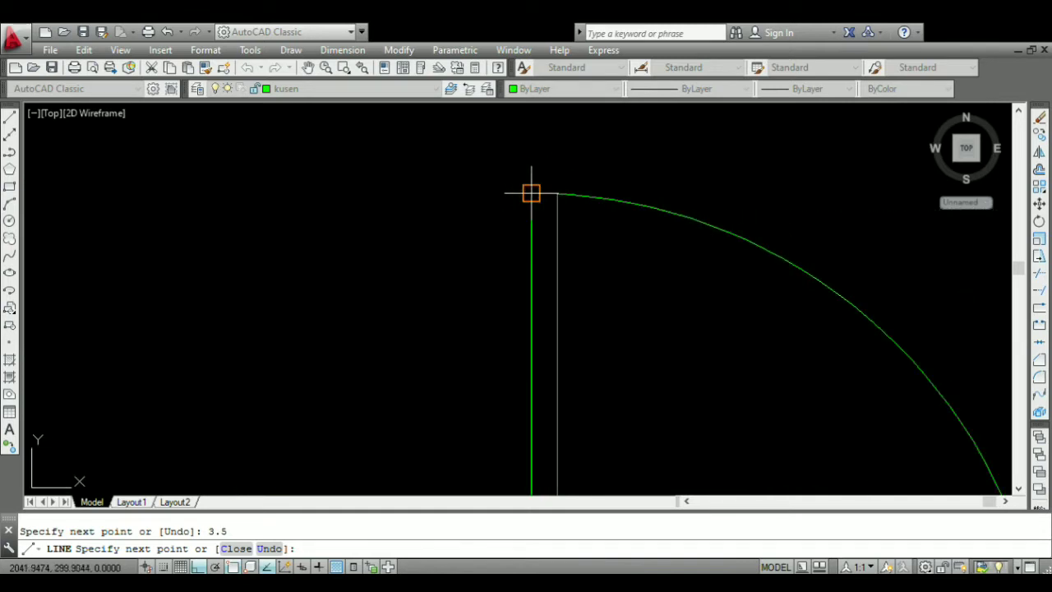
{"action": "key", "text": "Return"}
- Erase the line joining the lower ends of the third door's two jambs
{"action": "scroll", "coordinate": [512, 189], "scroll_direction": "down", "scroll_amount": 7}
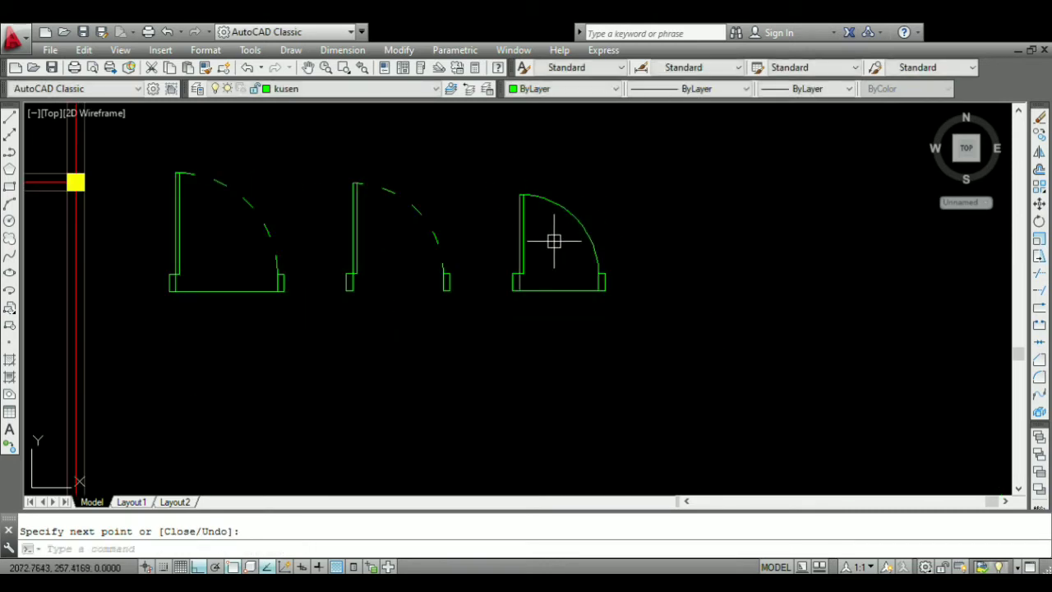
{"action": "scroll", "coordinate": [554, 298], "scroll_direction": "up", "scroll_amount": 6}
{"action": "left_click", "coordinate": [624, 340]}
{"action": "left_click", "coordinate": [576, 217]}
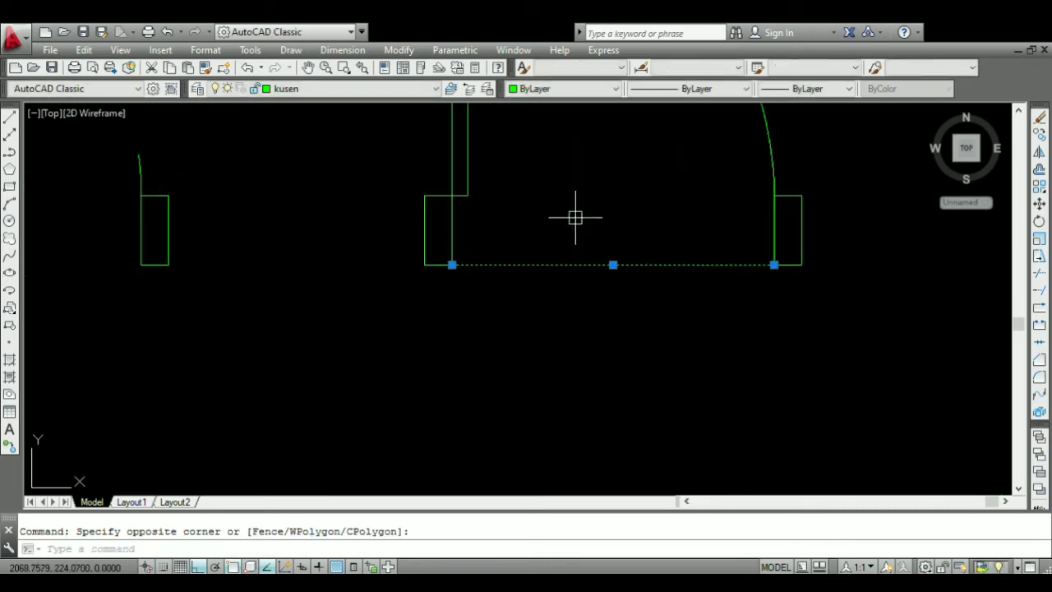
{"action": "type", "text": "e"}
{"action": "key", "text": "Return"}
- Extend the short line at the top of the third door's left jamb across to its right jamb
{"action": "type", "text": "ex"}
{"action": "key", "text": "Return"}
{"action": "scroll", "coordinate": [575, 217], "scroll_direction": "down", "scroll_amount": 2}
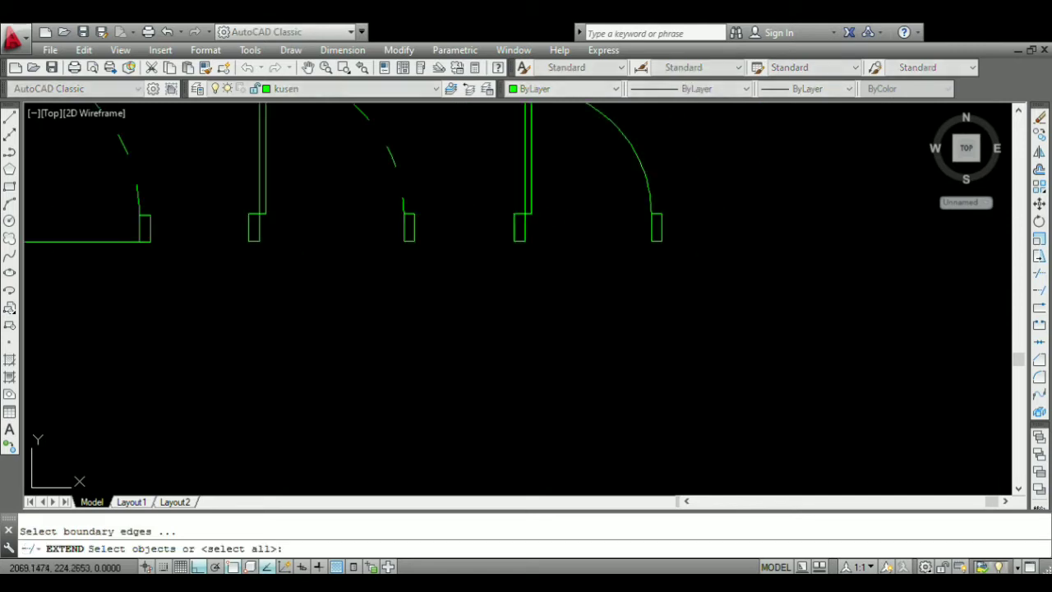
{"action": "scroll", "coordinate": [650, 222], "scroll_direction": "up", "scroll_amount": 1}
{"action": "left_click", "coordinate": [646, 225]}
{"action": "key", "text": "Return"}
{"action": "scroll", "coordinate": [457, 206], "scroll_direction": "up", "scroll_amount": 4}
{"action": "scroll", "coordinate": [458, 205], "scroll_direction": "up", "scroll_amount": 2}
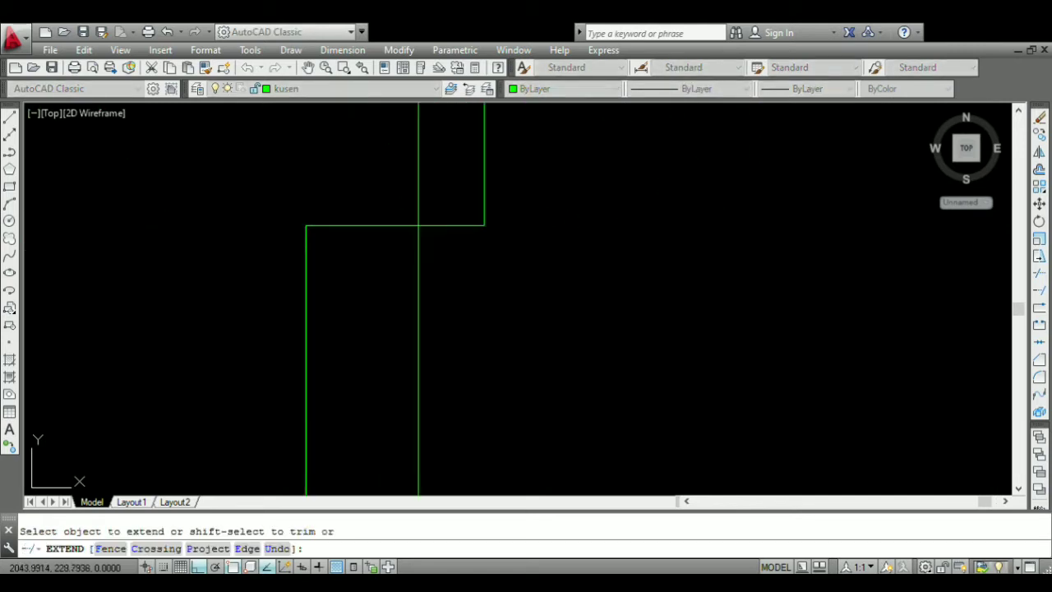
{"action": "left_click", "coordinate": [457, 224]}
{"action": "key", "text": "Return"}
- Match the third door's swing arc to the dashed properties of the second door's arc
{"action": "scroll", "coordinate": [452, 265], "scroll_direction": "down", "scroll_amount": 10}
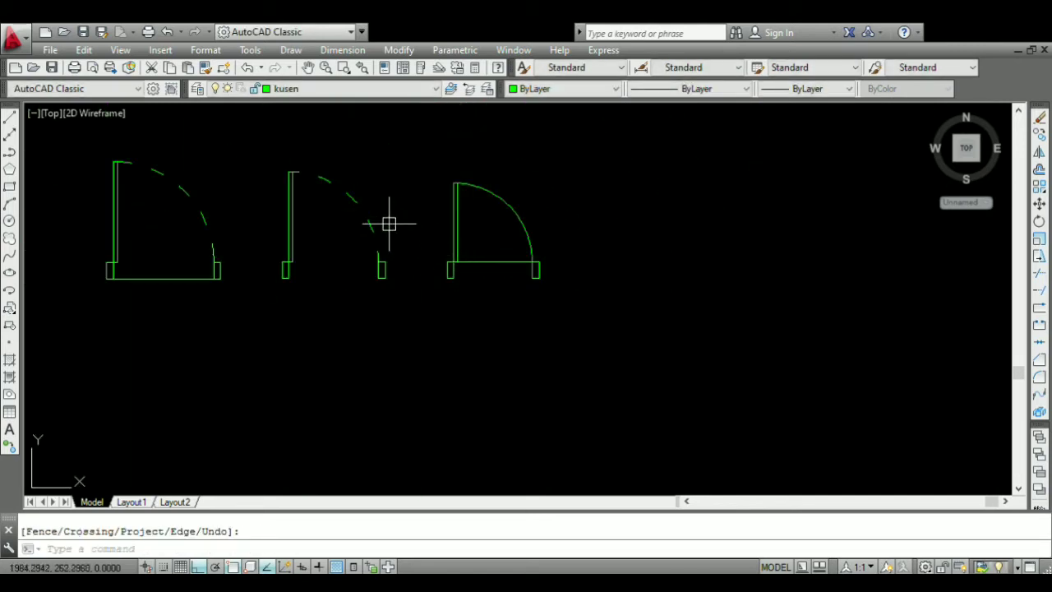
{"action": "type", "text": "ma"}
{"action": "key", "text": "Return"}
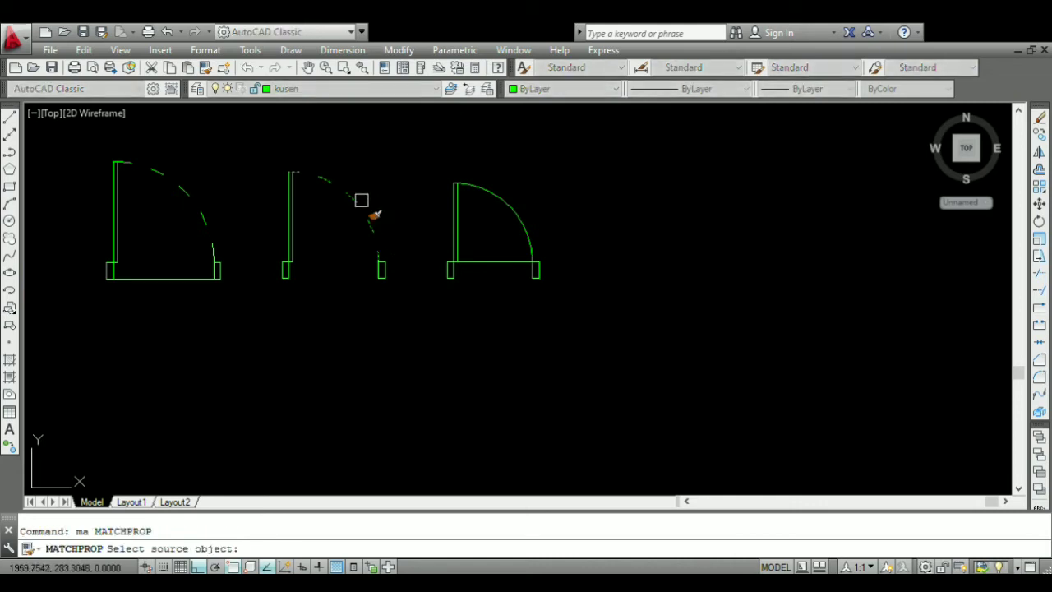
{"action": "left_click", "coordinate": [361, 200]}
{"action": "left_click", "coordinate": [514, 203]}
{"action": "key", "text": "Escape"}
- Copy the third door's left jamb into the empty area to the right of that door
{"action": "scroll", "coordinate": [622, 242], "scroll_direction": "down", "scroll_amount": 5}
{"action": "scroll", "coordinate": [578, 252], "scroll_direction": "up", "scroll_amount": 3}
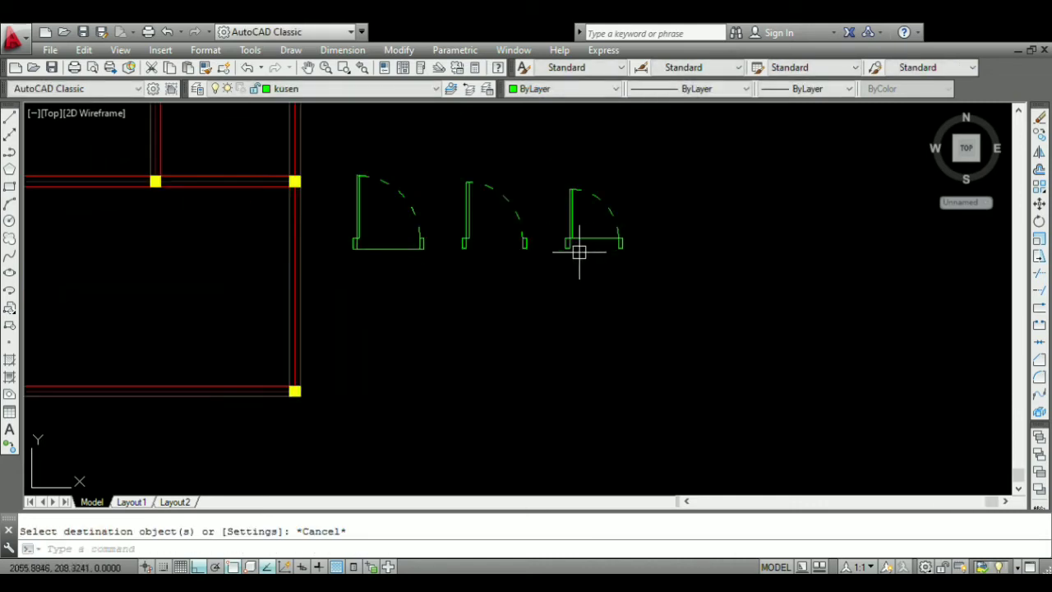
{"action": "scroll", "coordinate": [579, 251], "scroll_direction": "up", "scroll_amount": 3}
{"action": "left_click", "coordinate": [595, 221]}
{"action": "left_click", "coordinate": [544, 234]}
{"action": "type", "text": "c"}
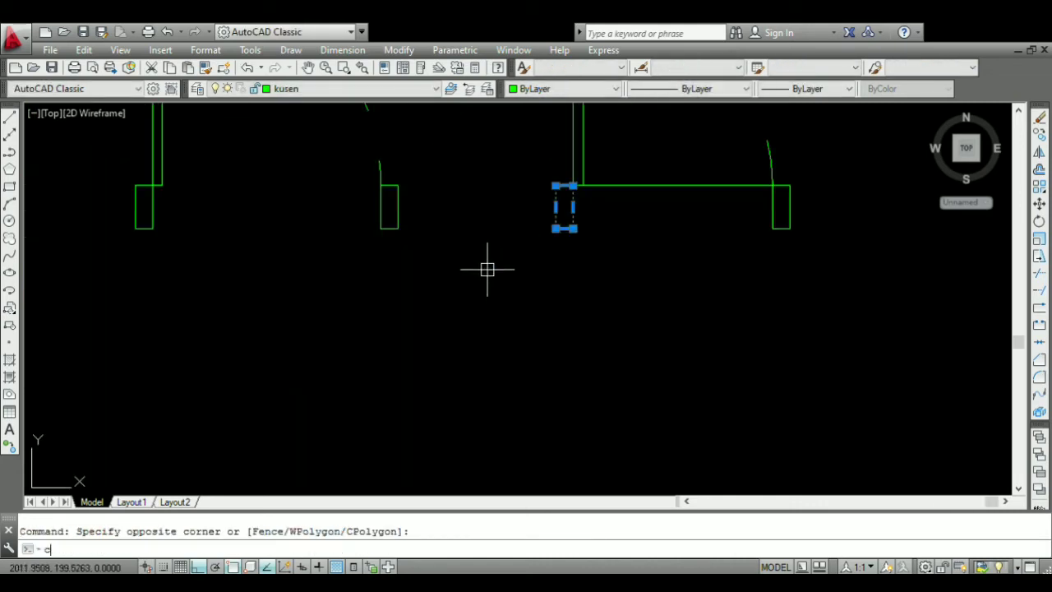
{"action": "key", "text": "Return"}
{"action": "left_click", "coordinate": [545, 246]}
{"action": "scroll", "coordinate": [439, 263], "scroll_direction": "down", "scroll_amount": 5}
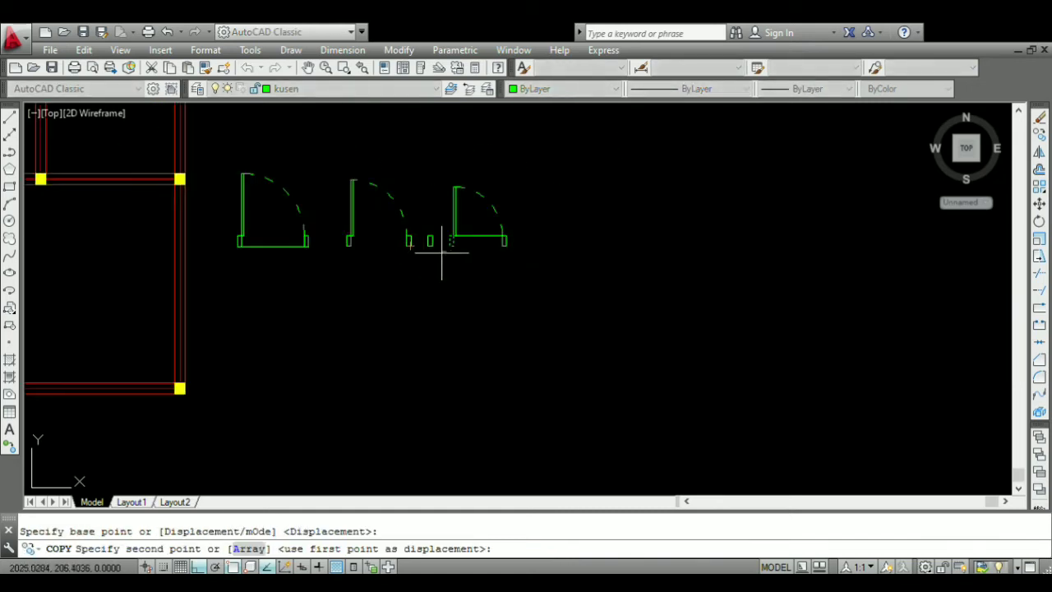
{"action": "left_click", "coordinate": [549, 263]}
{"action": "key", "text": "Escape"}
- Draw a horizontal line 60 units long rightward from the lower-right corner of the copied jamb
{"action": "scroll", "coordinate": [540, 277], "scroll_direction": "down", "scroll_amount": 4}
{"action": "scroll", "coordinate": [493, 241], "scroll_direction": "up", "scroll_amount": 5}
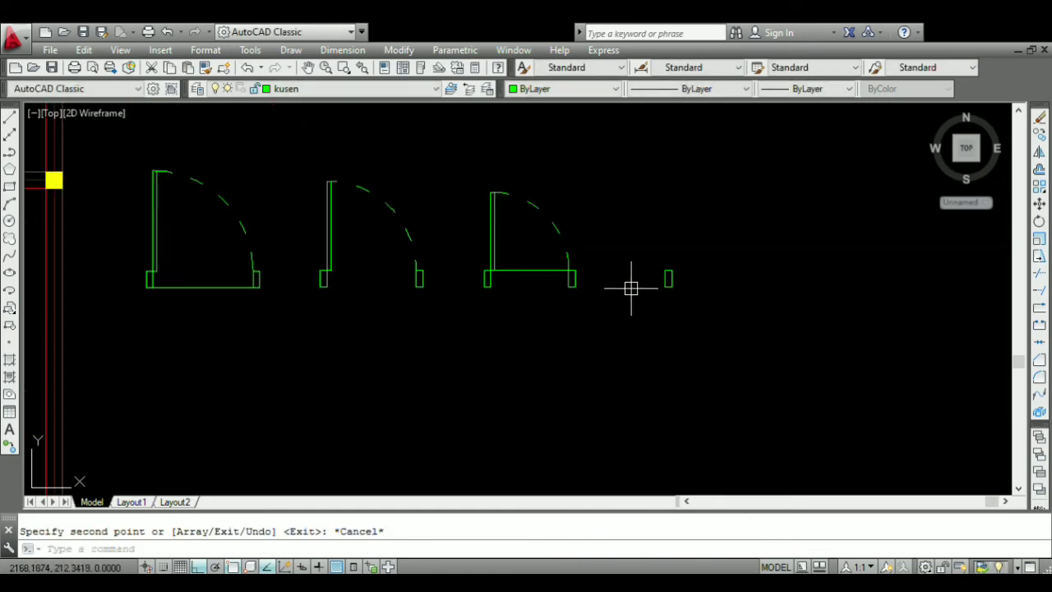
{"action": "scroll", "coordinate": [696, 293], "scroll_direction": "up", "scroll_amount": 3}
{"action": "type", "text": "l"}
{"action": "key", "text": "Return"}
{"action": "scroll", "coordinate": [622, 282], "scroll_direction": "down", "scroll_amount": 5}
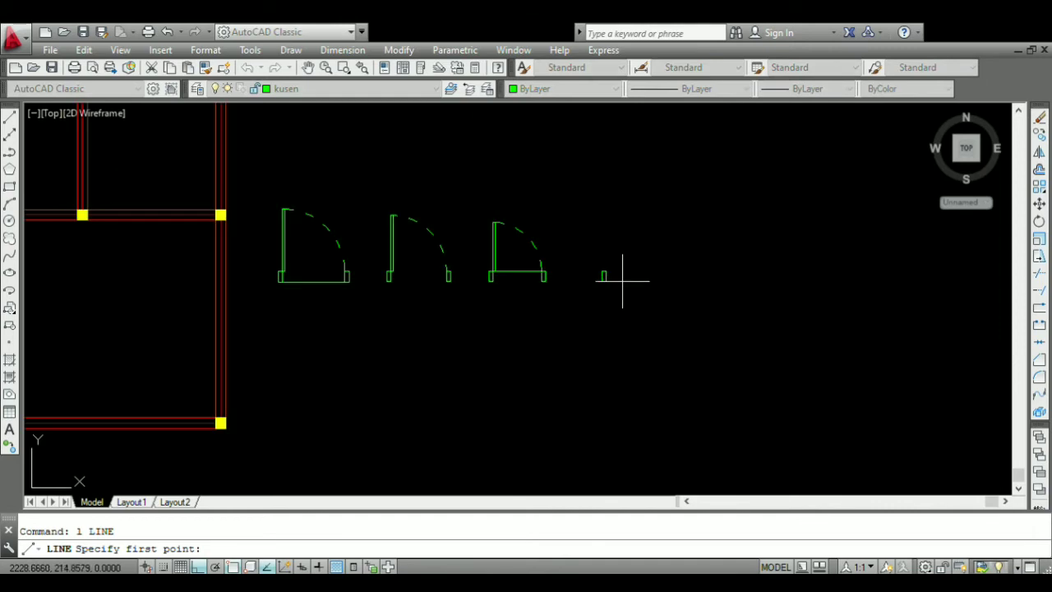
{"action": "scroll", "coordinate": [622, 282], "scroll_direction": "down", "scroll_amount": 3}
{"action": "scroll", "coordinate": [617, 279], "scroll_direction": "up", "scroll_amount": 8}
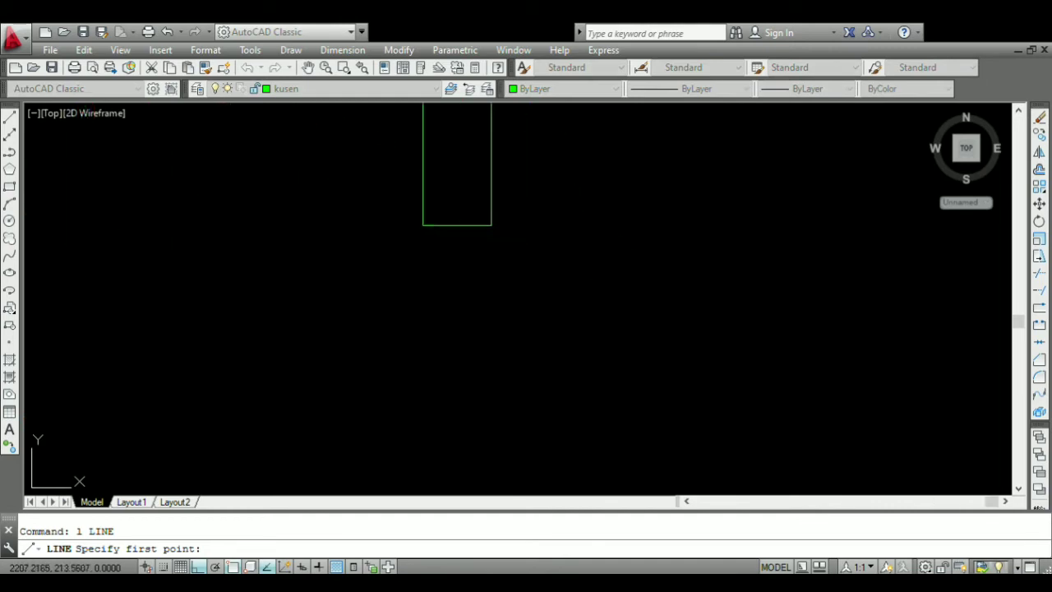
{"action": "scroll", "coordinate": [427, 298], "scroll_direction": "down", "scroll_amount": 4}
{"action": "left_click", "coordinate": [439, 280]}
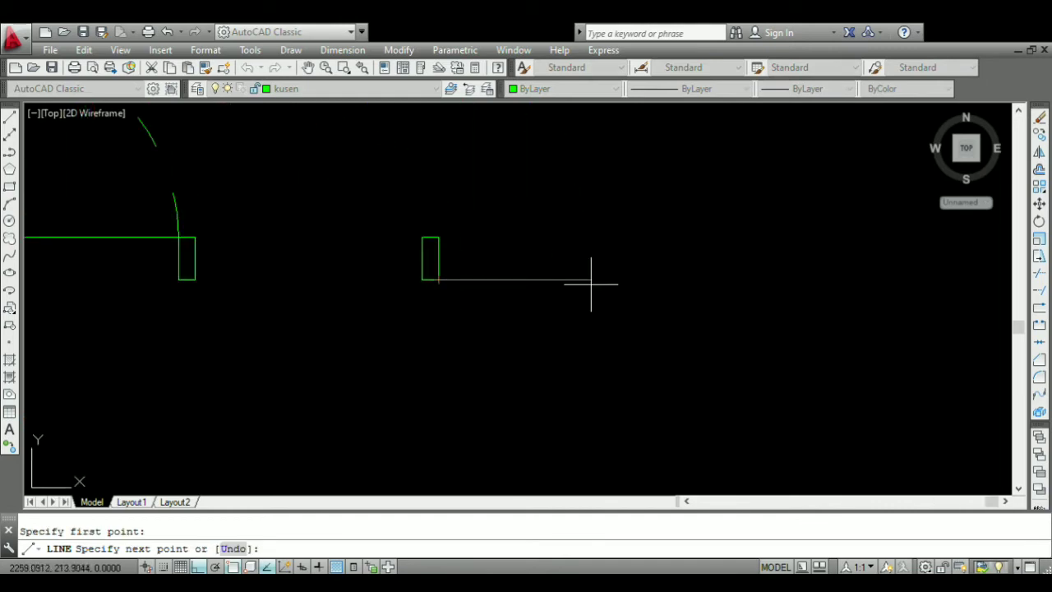
{"action": "type", "text": "60"}
{"action": "key", "text": "Return"}
{"action": "key", "text": "Return"}
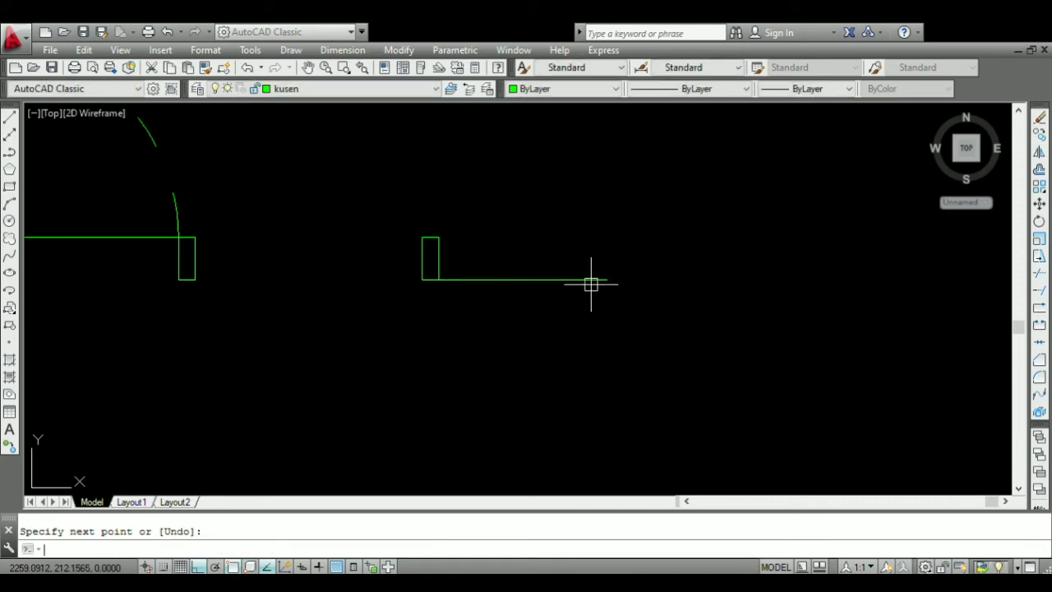
- Copy the jamb so that its lower-left corner lands on the right end of the 60-unit line
{"action": "scroll", "coordinate": [473, 246], "scroll_direction": "up", "scroll_amount": 2}
{"action": "left_click", "coordinate": [473, 246]}
{"action": "left_click", "coordinate": [357, 245]}
{"action": "type", "text": "co"}
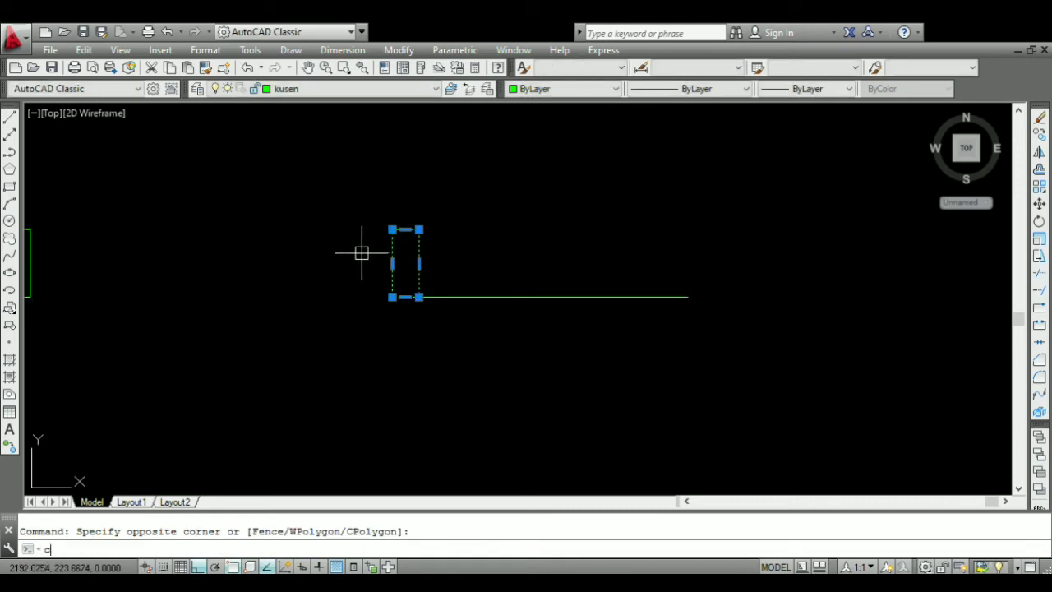
{"action": "key", "text": "Return"}
{"action": "left_click", "coordinate": [392, 297]}
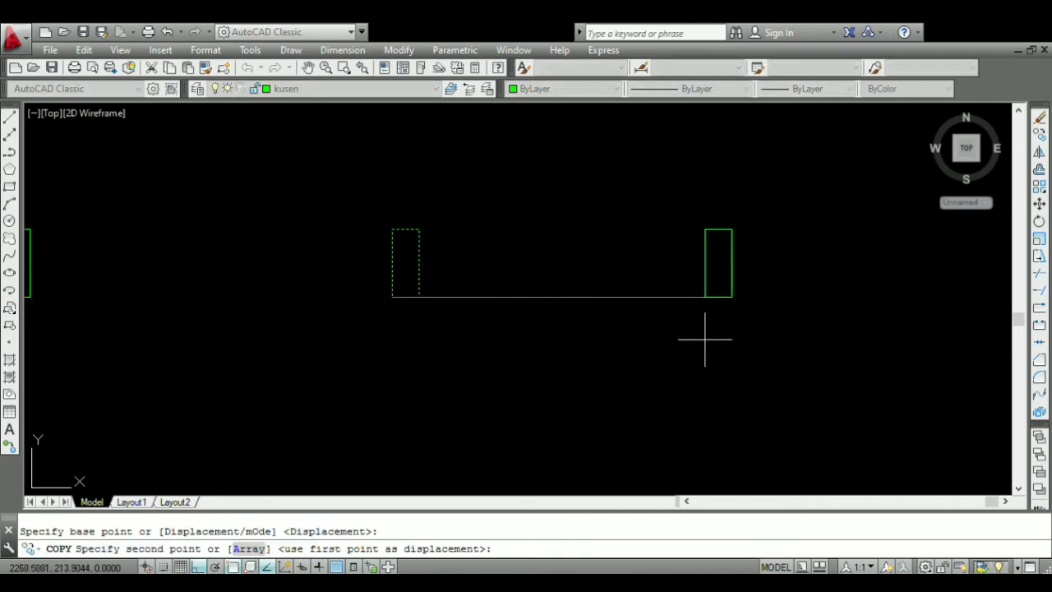
{"action": "left_click", "coordinate": [687, 296]}
{"action": "key", "text": "Escape"}
- Copy the 60-unit line and its right jamb to the second jamb's lower-right corner, forming a second window bay
{"action": "left_click", "coordinate": [752, 219]}
{"action": "left_click", "coordinate": [658, 327]}
{"action": "type", "text": "c"}
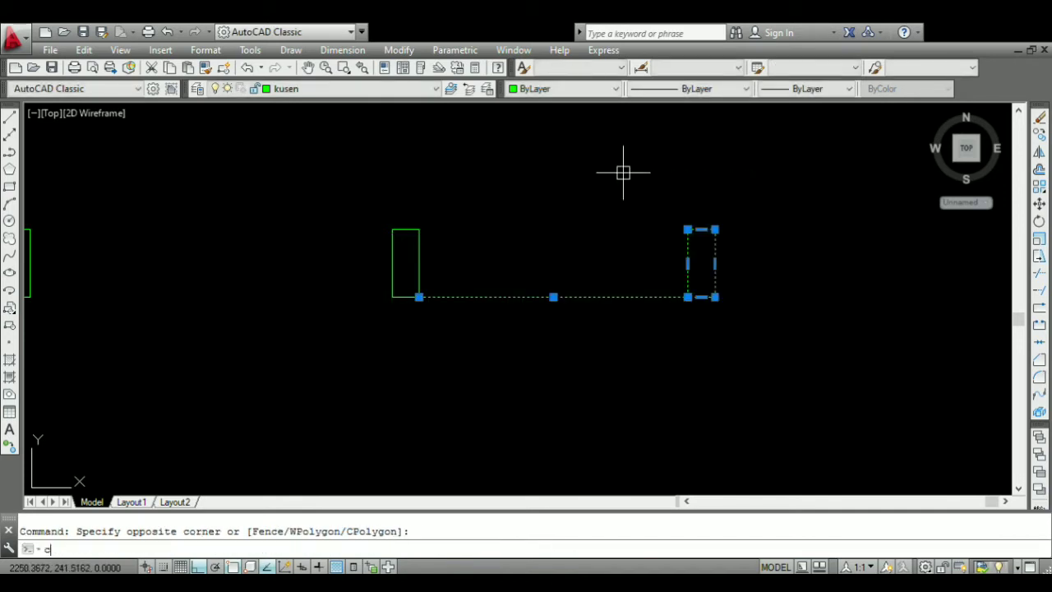
{"action": "type", "text": "o"}
{"action": "key", "text": "Return"}
{"action": "left_click", "coordinate": [419, 297]}
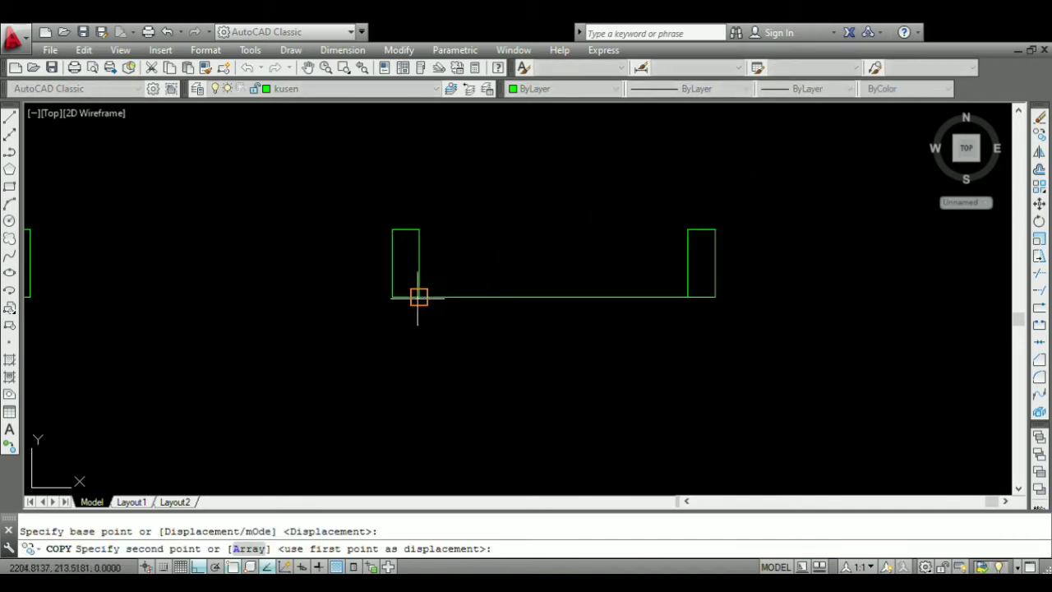
{"action": "left_click", "coordinate": [712, 296]}
{"action": "key", "text": "Escape"}
- Copy both window sill lines to the tops of the jambs and again 3 units above the originals
{"action": "scroll", "coordinate": [486, 277], "scroll_direction": "down", "scroll_amount": 2}
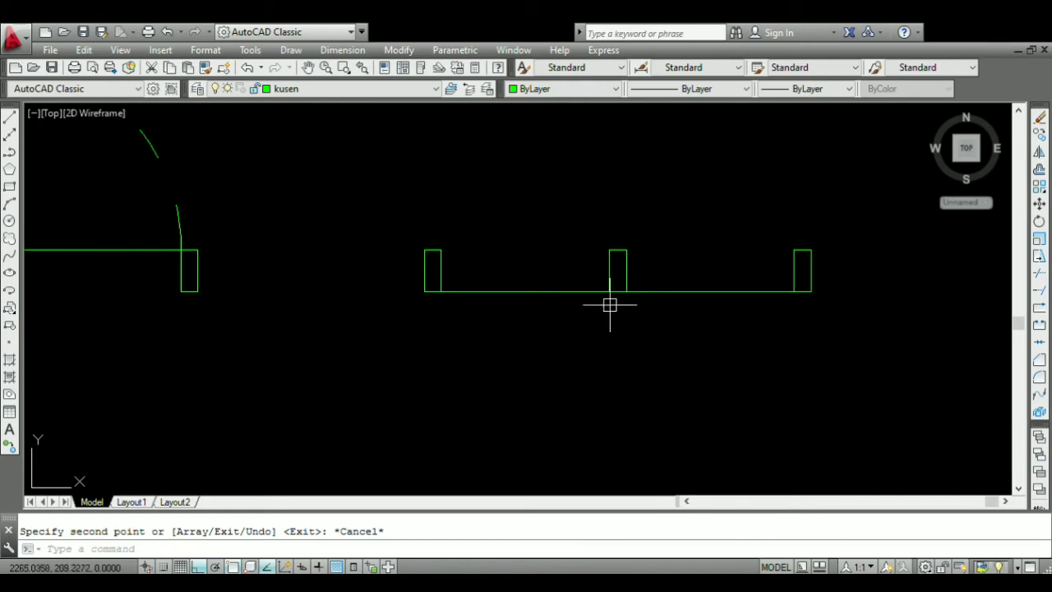
{"action": "left_click", "coordinate": [610, 305]}
{"action": "left_click", "coordinate": [551, 266]}
{"action": "left_click", "coordinate": [689, 322]}
{"action": "left_click", "coordinate": [659, 244]}
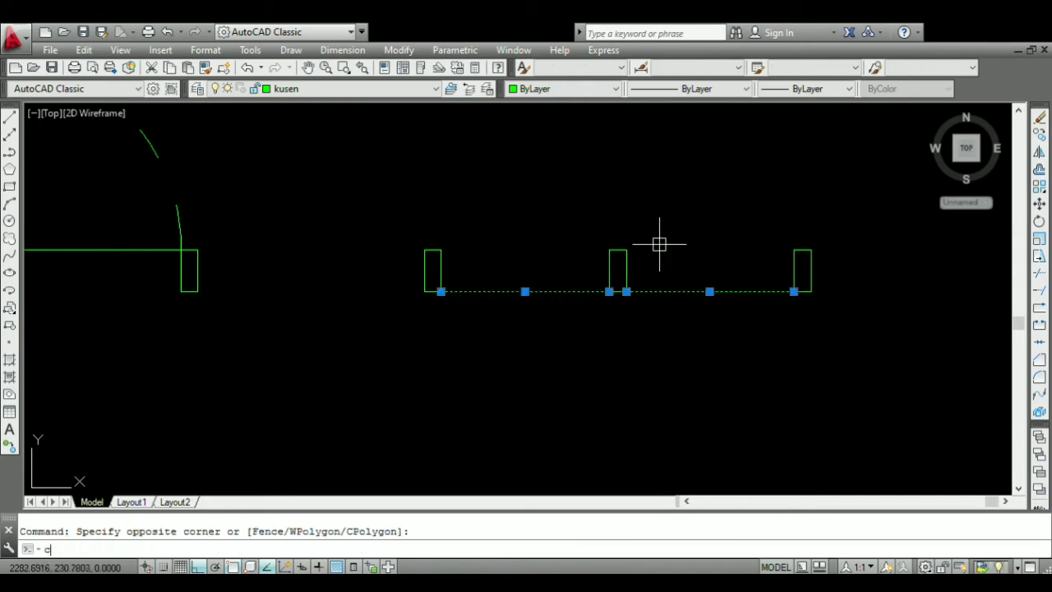
{"action": "type", "text": "o"}
{"action": "key", "text": "Return"}
{"action": "left_click", "coordinate": [442, 288]}
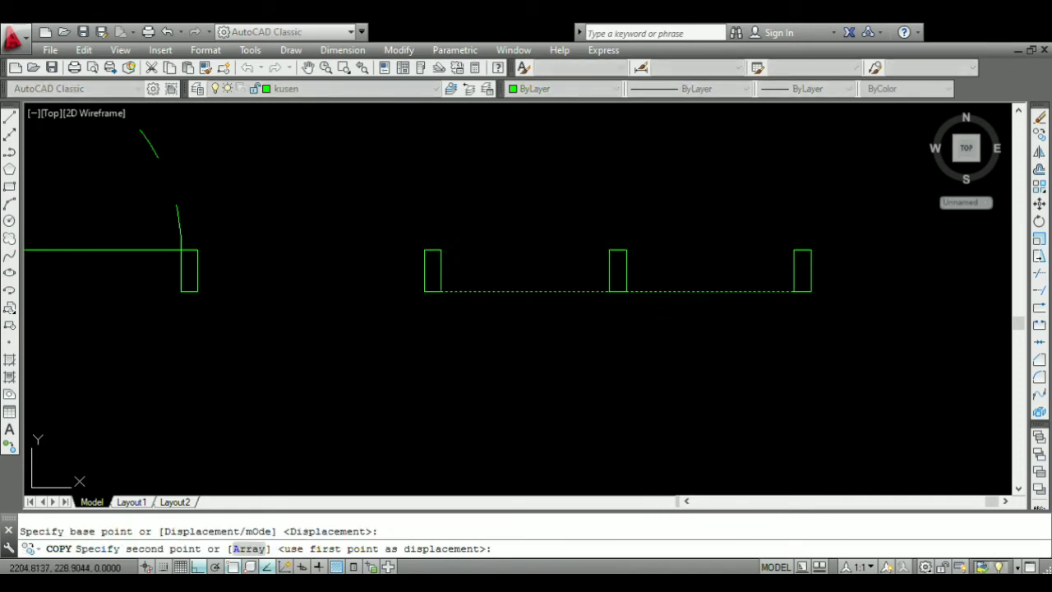
{"action": "left_click", "coordinate": [454, 272]}
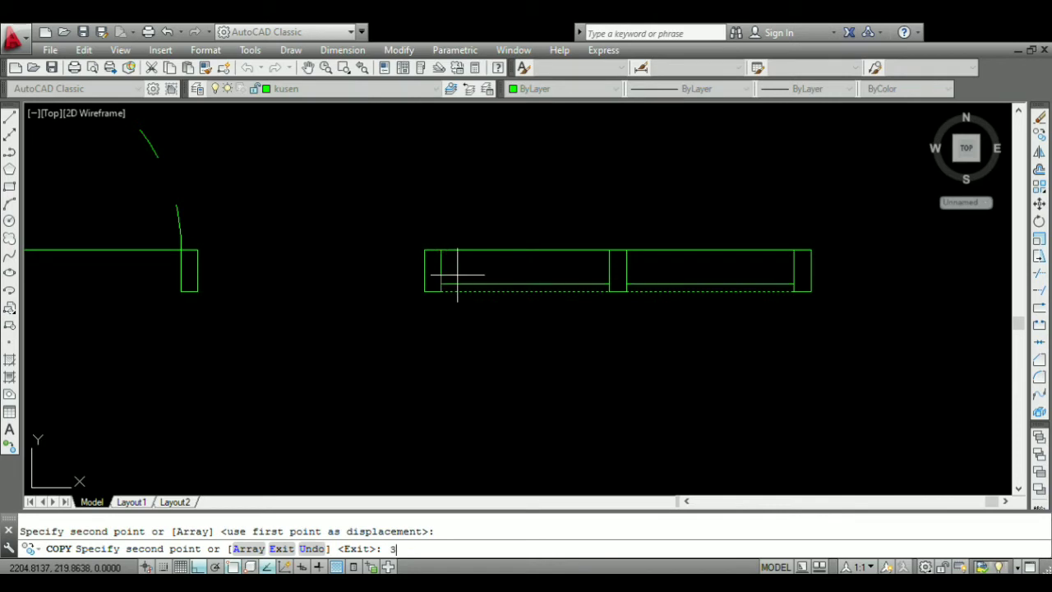
{"action": "left_click", "coordinate": [461, 279]}
{"action": "key", "text": "Return"}
{"action": "scroll", "coordinate": [610, 294], "scroll_direction": "down", "scroll_amount": 5}
{"action": "scroll", "coordinate": [615, 276], "scroll_direction": "up", "scroll_amount": 2}
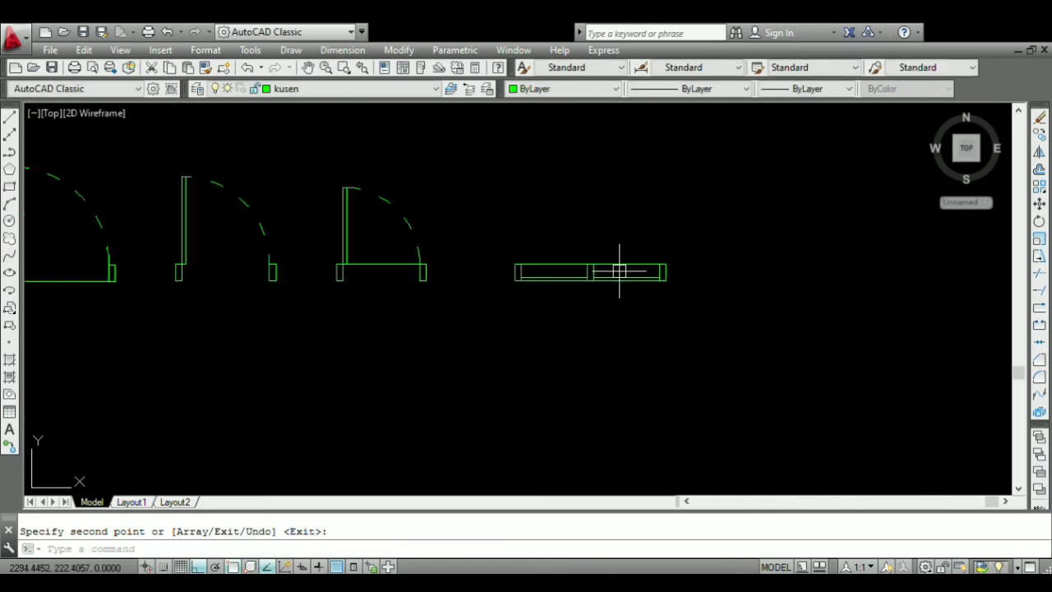
{"action": "scroll", "coordinate": [669, 310], "scroll_direction": "down", "scroll_amount": 4}
{"action": "scroll", "coordinate": [498, 286], "scroll_direction": "up", "scroll_amount": 4}
{"action": "scroll", "coordinate": [499, 285], "scroll_direction": "up", "scroll_amount": 2}
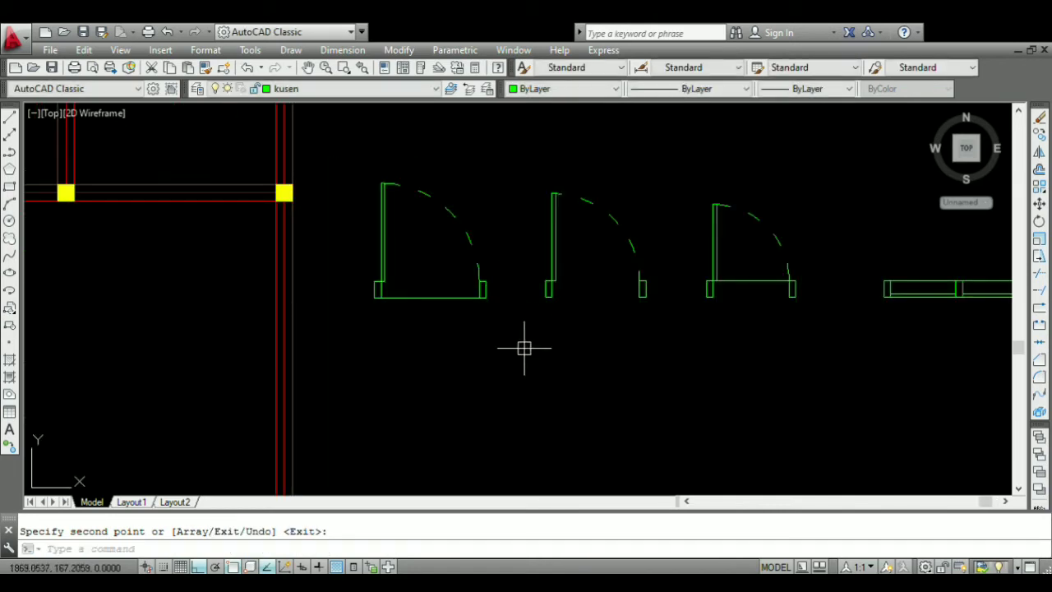
{"action": "scroll", "coordinate": [568, 287], "scroll_direction": "down", "scroll_amount": 4}
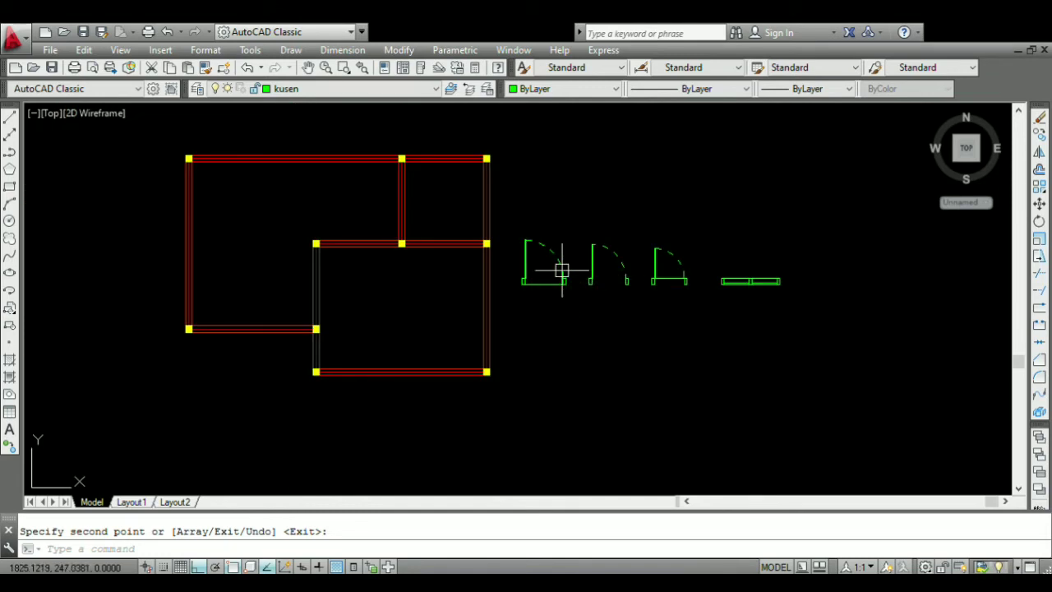
{"action": "scroll", "coordinate": [756, 277], "scroll_direction": "up", "scroll_amount": 3}
{"action": "scroll", "coordinate": [693, 286], "scroll_direction": "down", "scroll_amount": 3}
{"action": "left_click", "coordinate": [581, 322]}
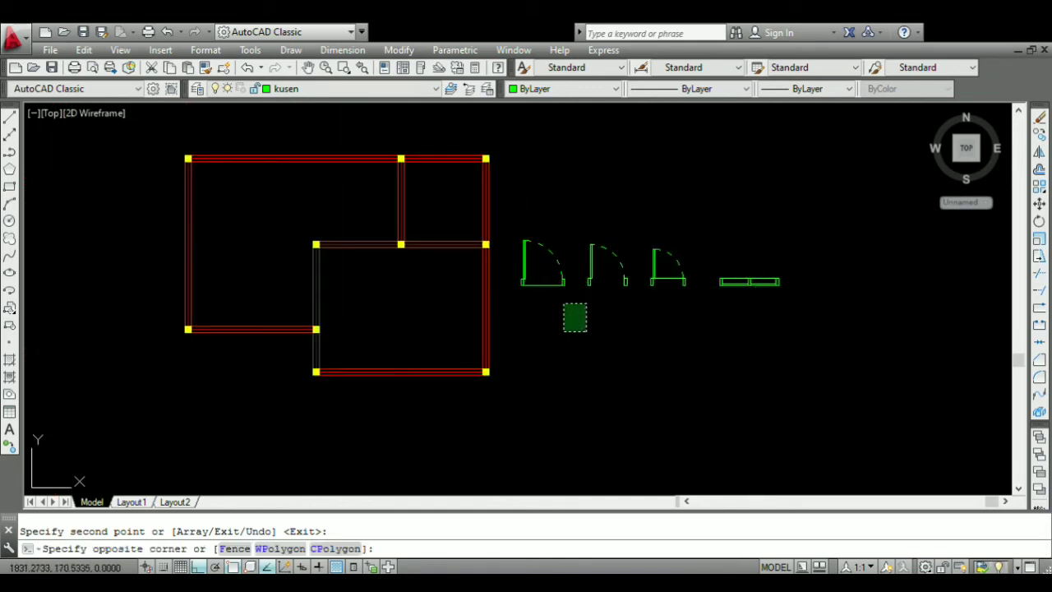
{"action": "left_click", "coordinate": [565, 306]}
{"action": "left_click", "coordinate": [577, 322]}
{"action": "left_click", "coordinate": [511, 220]}
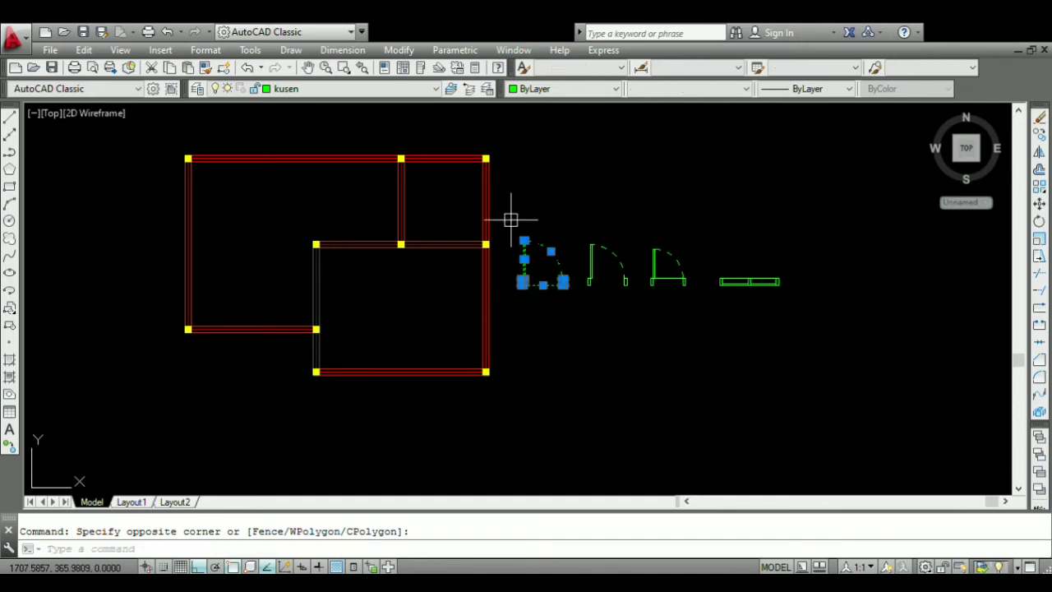
{"action": "scroll", "coordinate": [532, 280], "scroll_direction": "up", "scroll_amount": 3}
{"action": "key", "text": "Escape"}
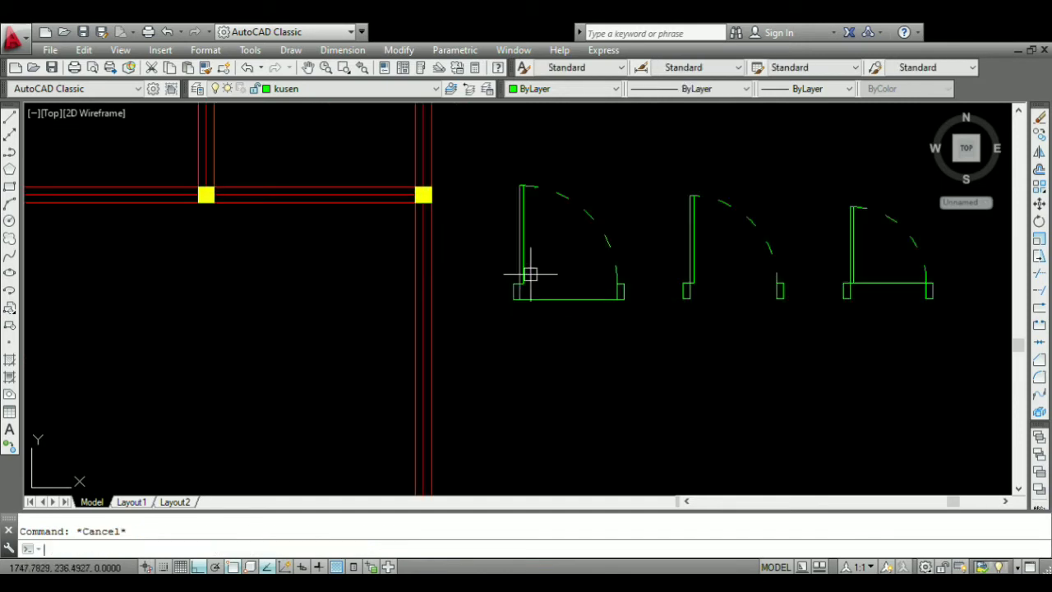
- Define a block from all objects of the first, widest door with the threshold line along its base
{"action": "left_click", "coordinate": [645, 359]}
{"action": "left_click", "coordinate": [481, 140]}
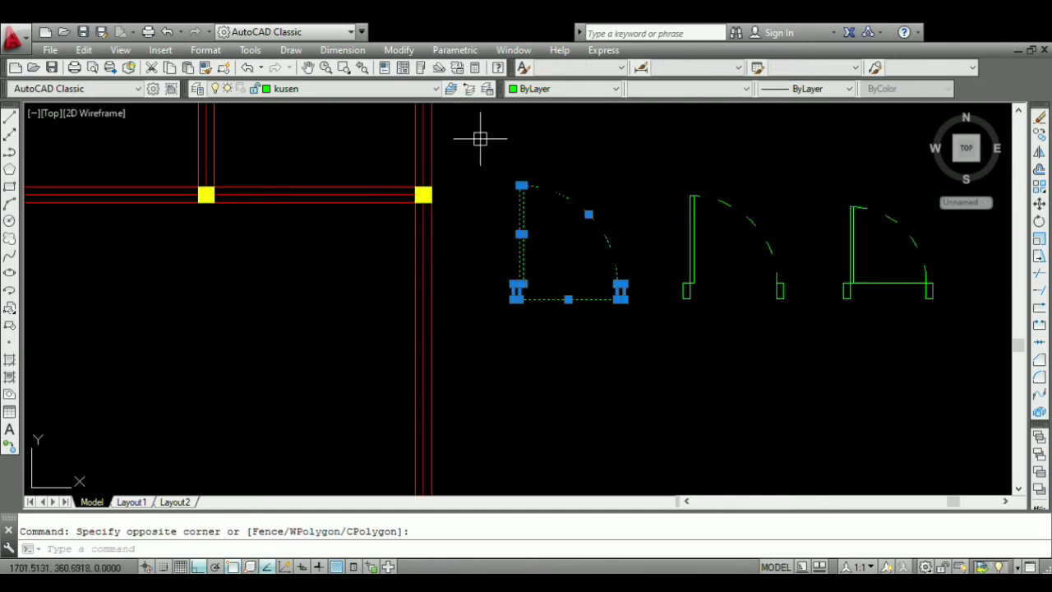
{"action": "type", "text": "b"}
{"action": "key", "text": "Return"}
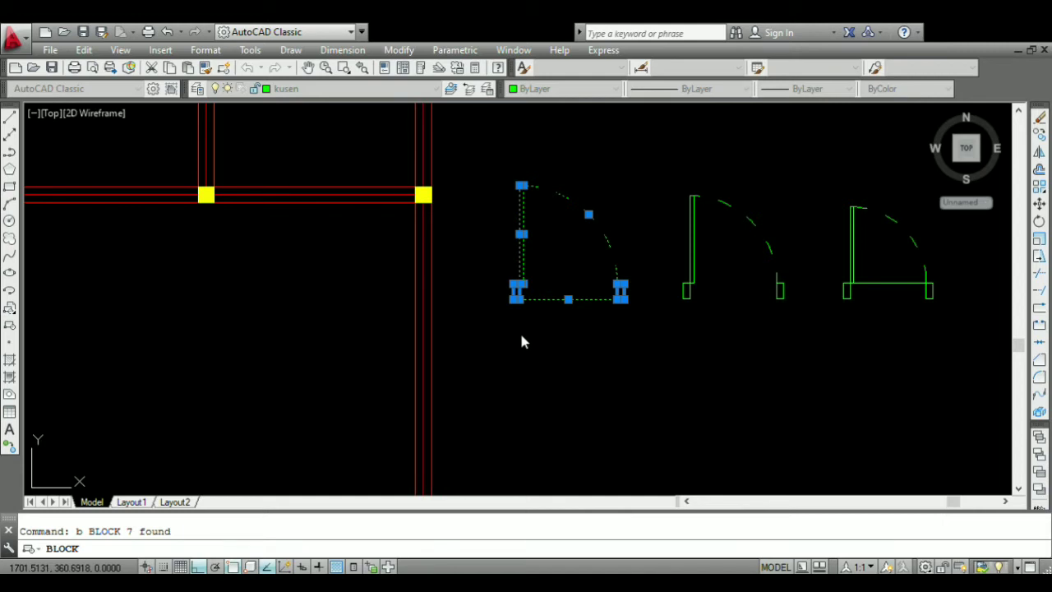
{"action": "key", "text": "Return"}
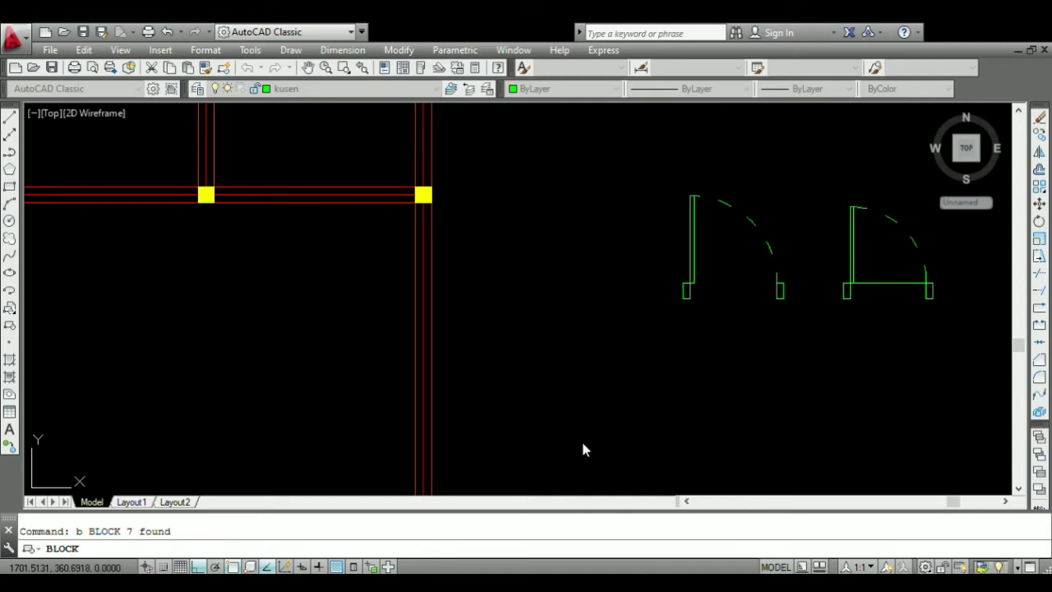
- Move the widest door block into the lower-left room's bottom wall, its left jamb's side midpoint on the midpoint of the corner column's right side
{"action": "scroll", "coordinate": [628, 271], "scroll_direction": "up", "scroll_amount": 2}
{"action": "scroll", "coordinate": [628, 271], "scroll_direction": "down", "scroll_amount": 4}
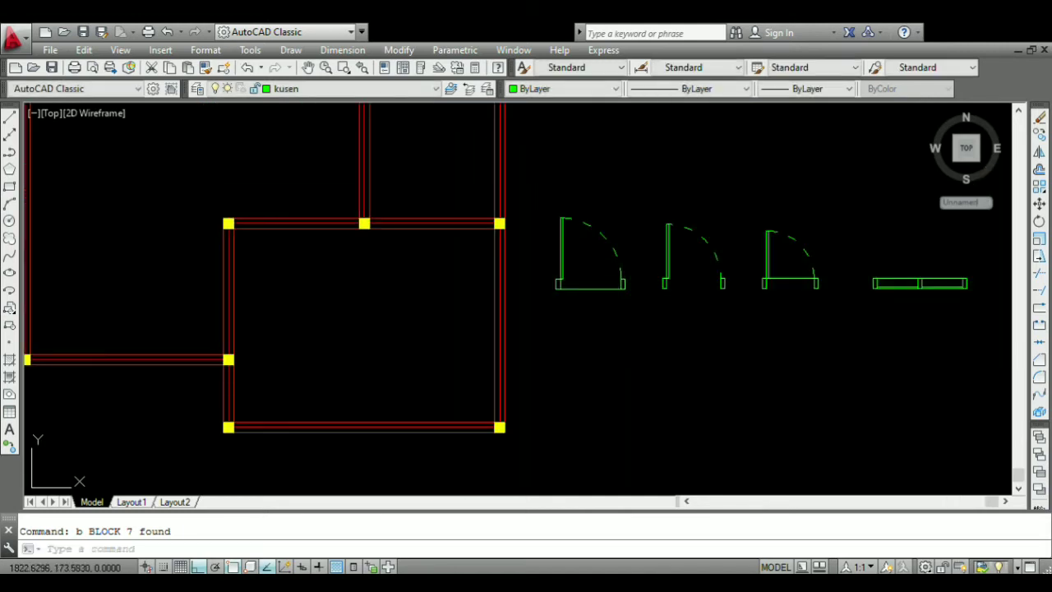
{"action": "left_click", "coordinate": [627, 247]}
{"action": "left_click", "coordinate": [598, 306]}
{"action": "type", "text": "m"}
{"action": "key", "text": "Return"}
{"action": "scroll", "coordinate": [598, 305], "scroll_direction": "up", "scroll_amount": 4}
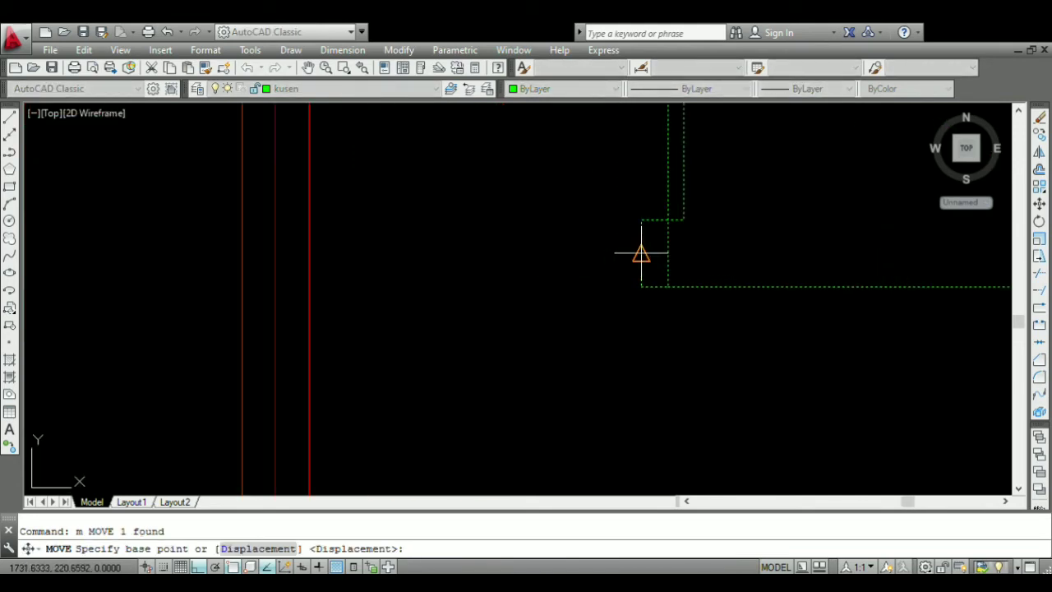
{"action": "left_click", "coordinate": [641, 252]}
{"action": "scroll", "coordinate": [624, 263], "scroll_direction": "down", "scroll_amount": 2}
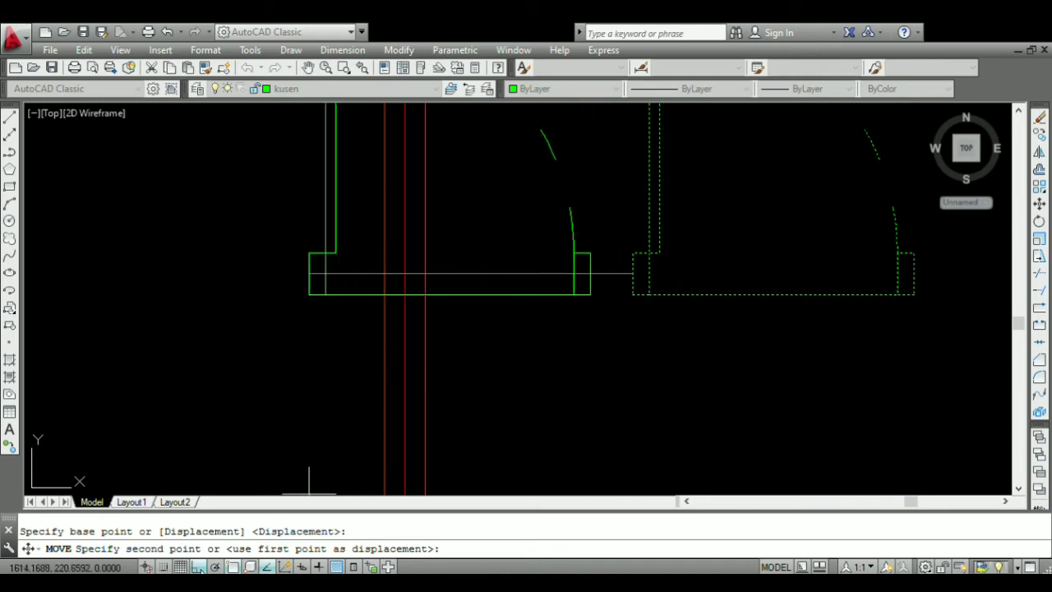
{"action": "left_click", "coordinate": [198, 567]}
{"action": "scroll", "coordinate": [639, 258], "scroll_direction": "down", "scroll_amount": 3}
{"action": "scroll", "coordinate": [456, 277], "scroll_direction": "up", "scroll_amount": 2}
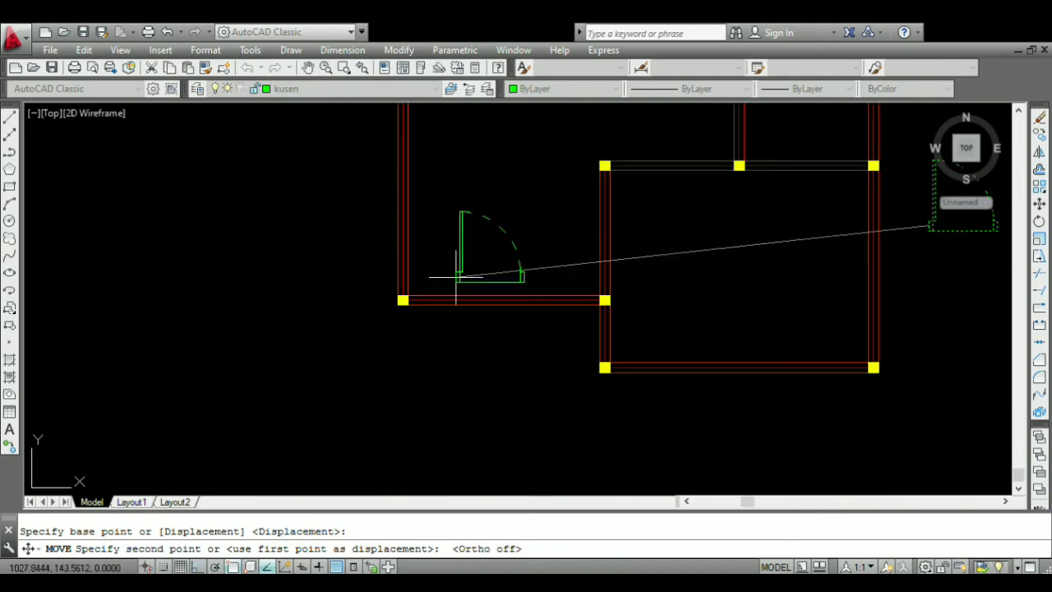
{"action": "scroll", "coordinate": [411, 300], "scroll_direction": "up", "scroll_amount": 8}
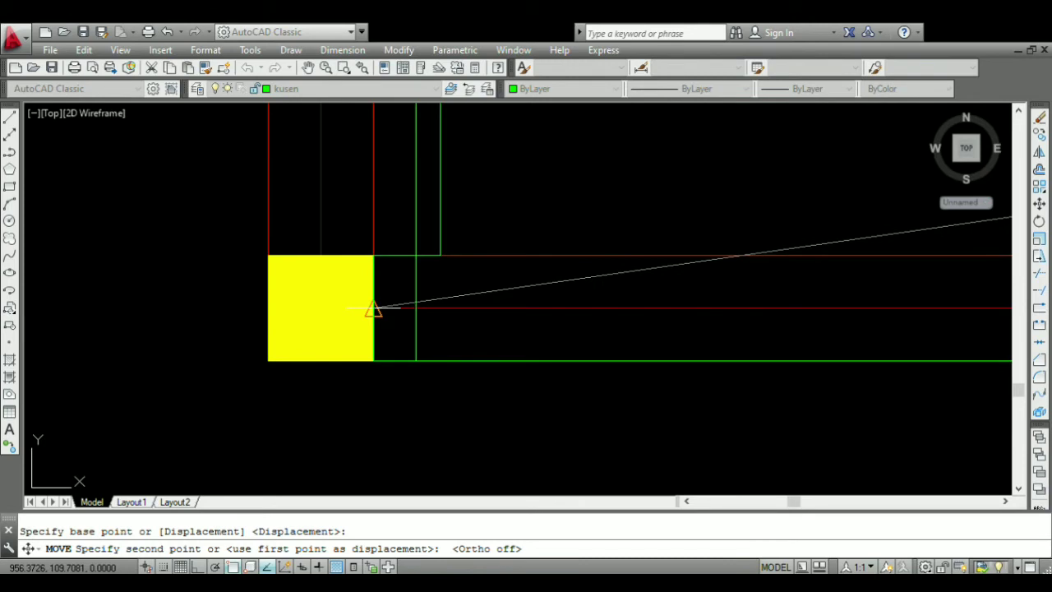
{"action": "left_click", "coordinate": [374, 308]}
{"action": "scroll", "coordinate": [383, 308], "scroll_direction": "down", "scroll_amount": 6}
{"action": "scroll", "coordinate": [427, 271], "scroll_direction": "up", "scroll_amount": 4}
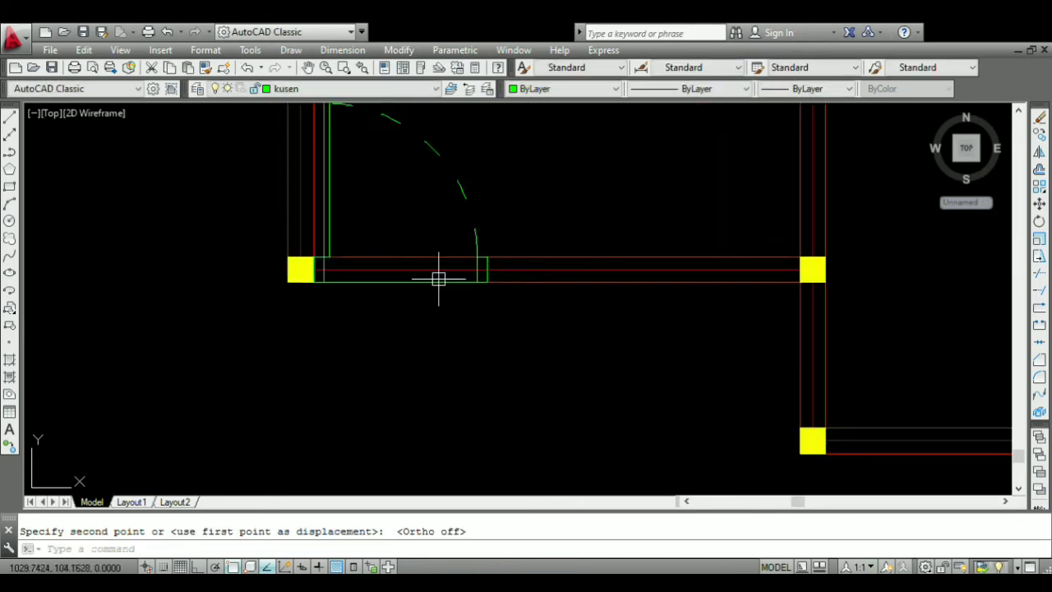
- Examine how the placed door fits against the corner column and the wall lines
{"action": "scroll", "coordinate": [530, 242], "scroll_direction": "down", "scroll_amount": 4}
{"action": "scroll", "coordinate": [526, 246], "scroll_direction": "up", "scroll_amount": 4}
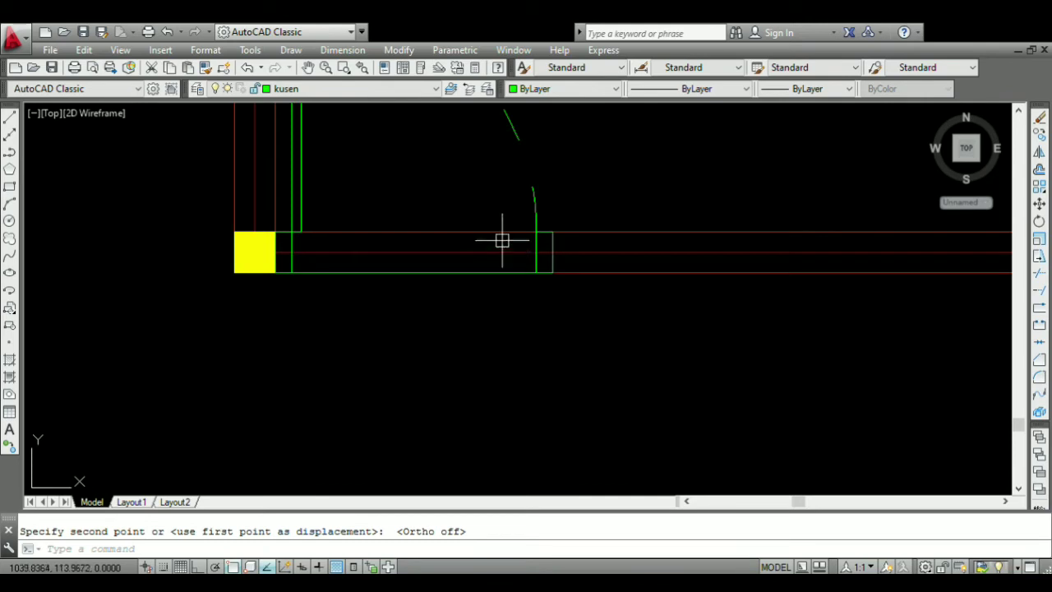
{"action": "scroll", "coordinate": [505, 246], "scroll_direction": "down", "scroll_amount": 4}
{"action": "scroll", "coordinate": [508, 238], "scroll_direction": "up", "scroll_amount": 3}
{"action": "key", "text": "Escape"}
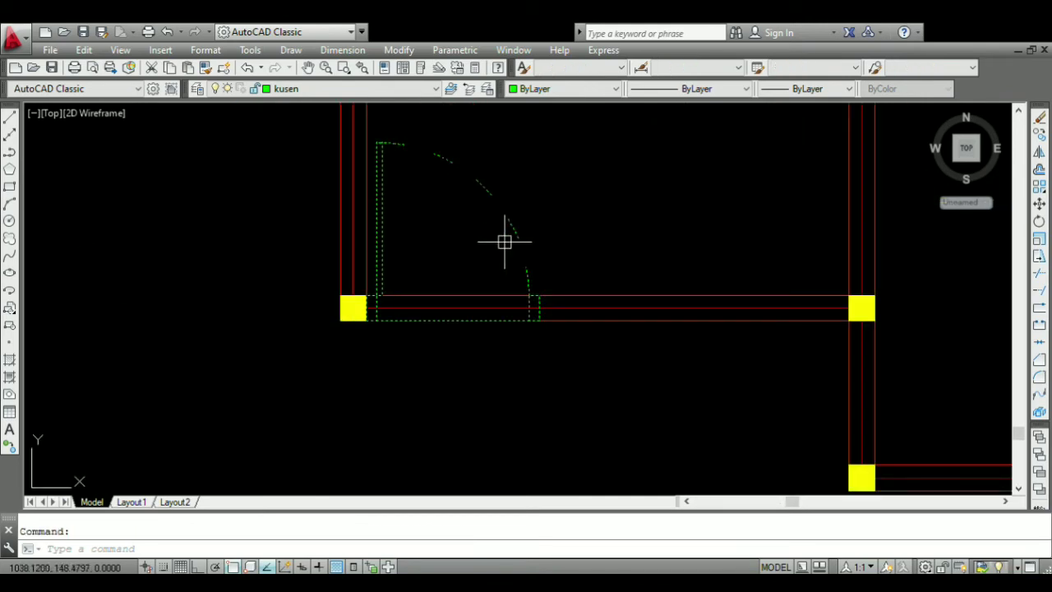
{"action": "scroll", "coordinate": [510, 312], "scroll_direction": "down", "scroll_amount": 4}
{"action": "scroll", "coordinate": [489, 280], "scroll_direction": "up", "scroll_amount": 4}
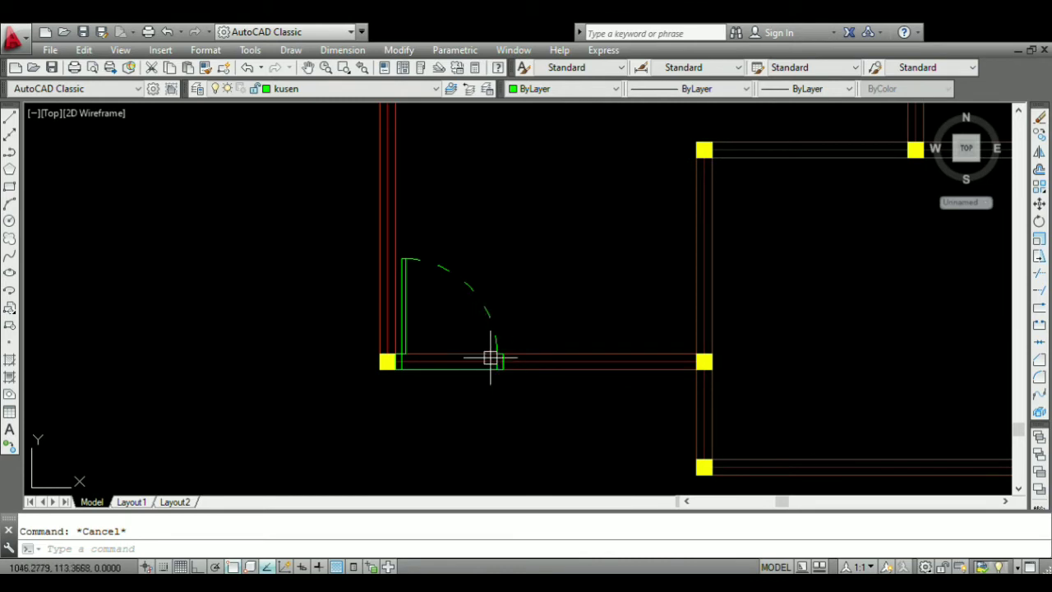
{"action": "scroll", "coordinate": [477, 342], "scroll_direction": "down", "scroll_amount": 3}
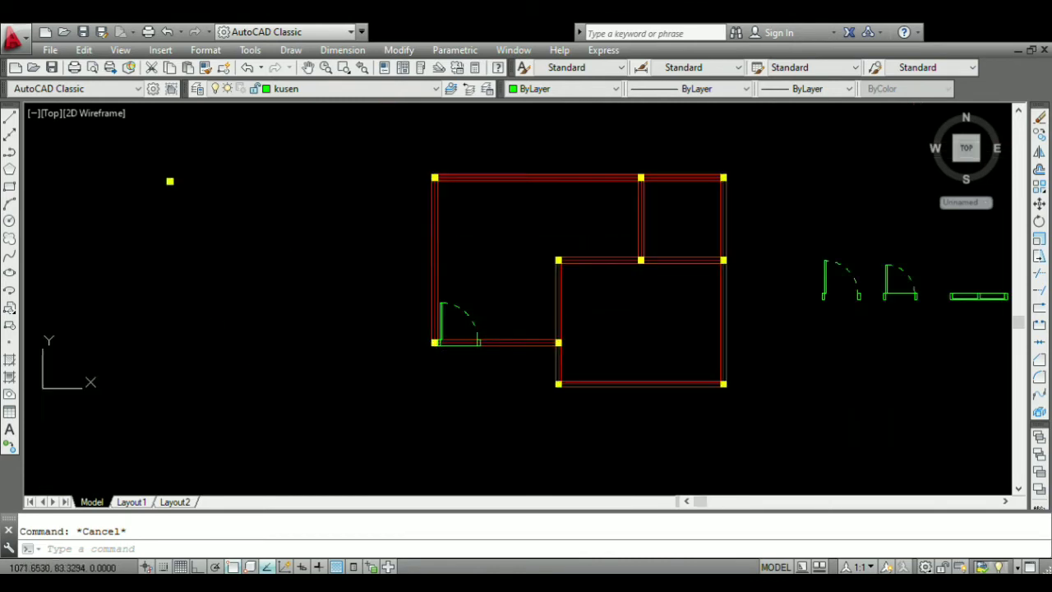
- Trim the wall line crossing the placed door's opening, using its two jambs as cutting edges
{"action": "scroll", "coordinate": [463, 343], "scroll_direction": "up", "scroll_amount": 8}
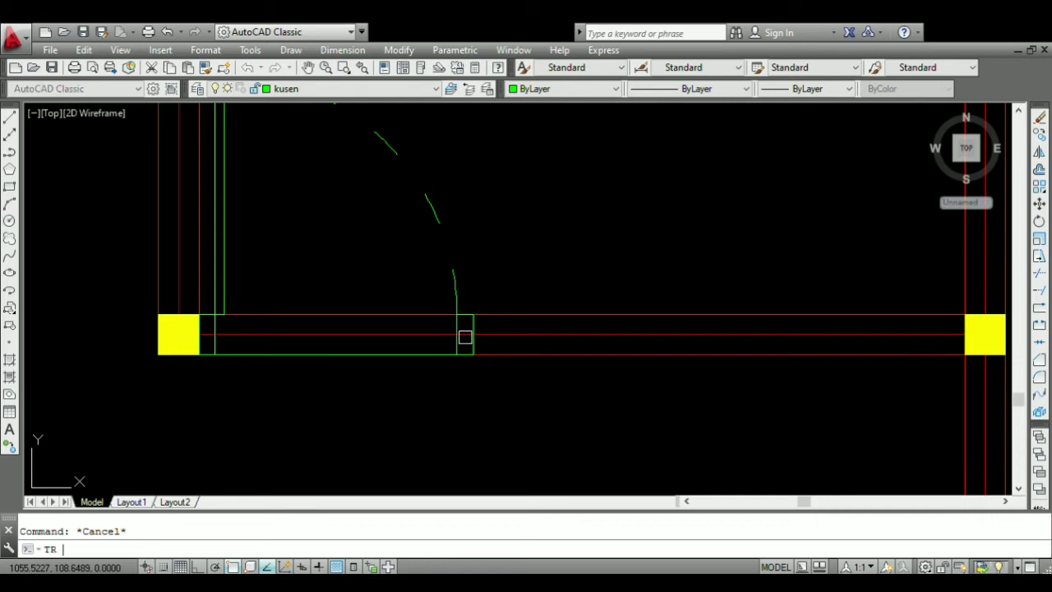
{"action": "key", "text": "Return"}
{"action": "scroll", "coordinate": [465, 337], "scroll_direction": "up", "scroll_amount": 5}
{"action": "left_click", "coordinate": [496, 302]}
{"action": "scroll", "coordinate": [383, 291], "scroll_direction": "down", "scroll_amount": 3}
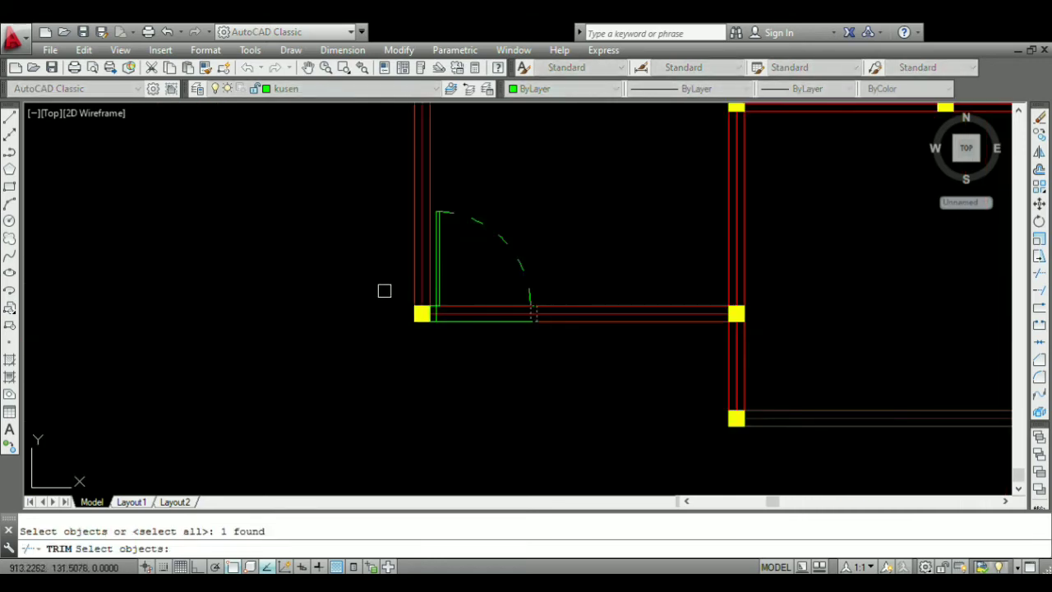
{"action": "scroll", "coordinate": [423, 300], "scroll_direction": "up", "scroll_amount": 5}
{"action": "left_click", "coordinate": [418, 291]}
{"action": "key", "text": "Return"}
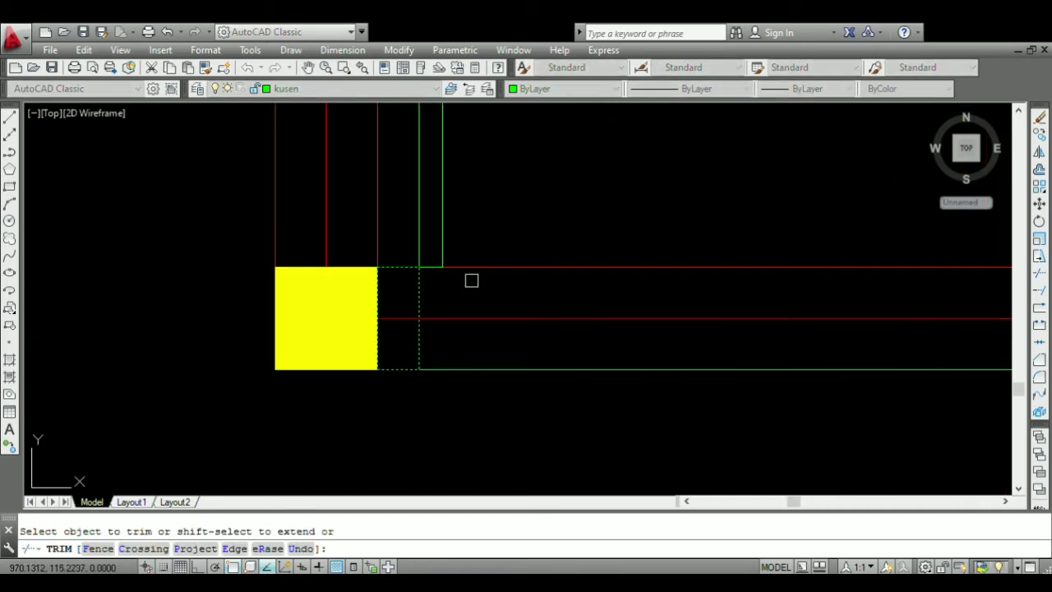
{"action": "scroll", "coordinate": [507, 290], "scroll_direction": "down", "scroll_amount": 5}
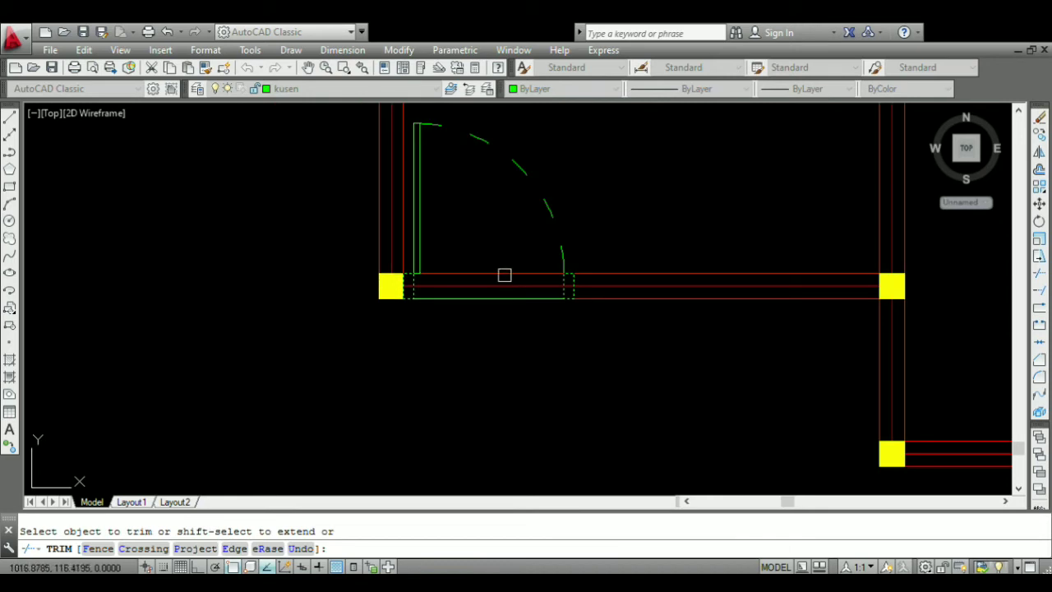
{"action": "key", "text": "Return"}
- Define a block from all objects of the second door, the one without a threshold line
{"action": "scroll", "coordinate": [502, 275], "scroll_direction": "down", "scroll_amount": 5}
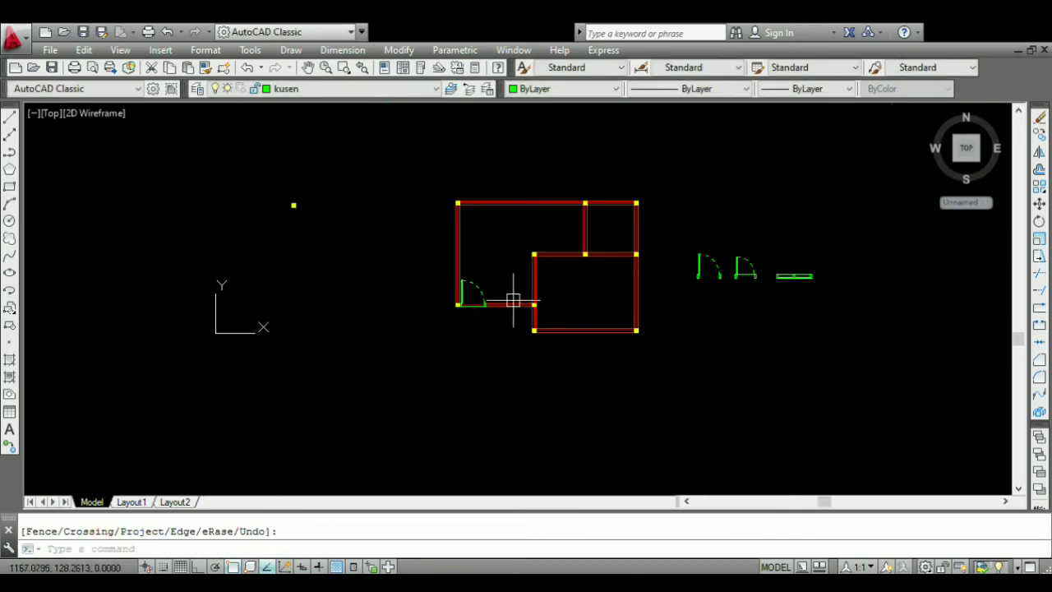
{"action": "scroll", "coordinate": [508, 300], "scroll_direction": "up", "scroll_amount": 2}
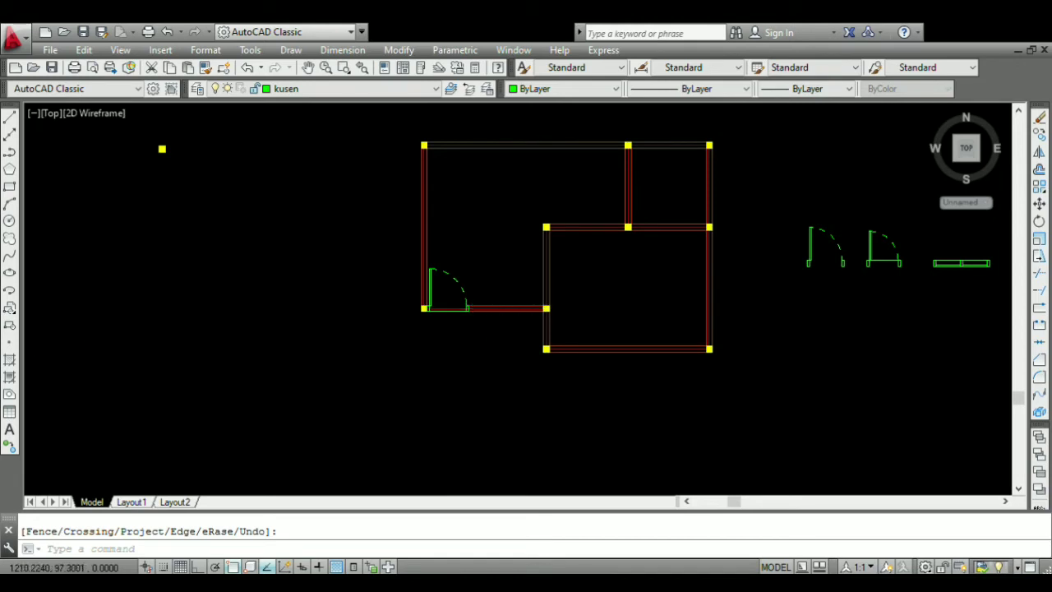
{"action": "scroll", "coordinate": [674, 312], "scroll_direction": "down", "scroll_amount": 2}
{"action": "scroll", "coordinate": [650, 305], "scroll_direction": "up", "scroll_amount": 5}
{"action": "scroll", "coordinate": [593, 267], "scroll_direction": "down", "scroll_amount": 3}
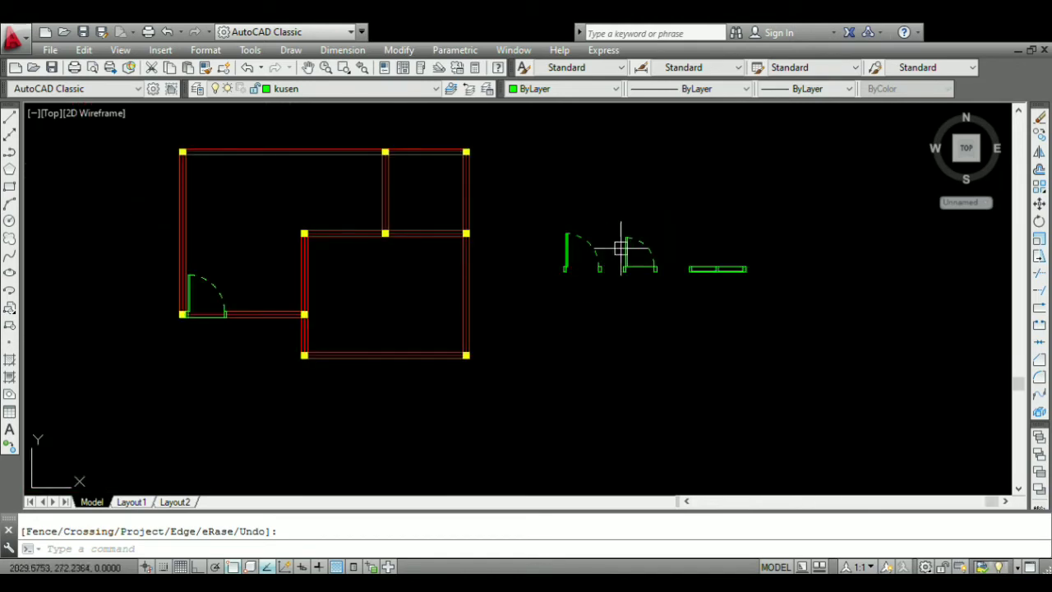
{"action": "scroll", "coordinate": [621, 239], "scroll_direction": "up", "scroll_amount": 2}
{"action": "key", "text": "Escape"}
{"action": "scroll", "coordinate": [585, 284], "scroll_direction": "up", "scroll_amount": 2}
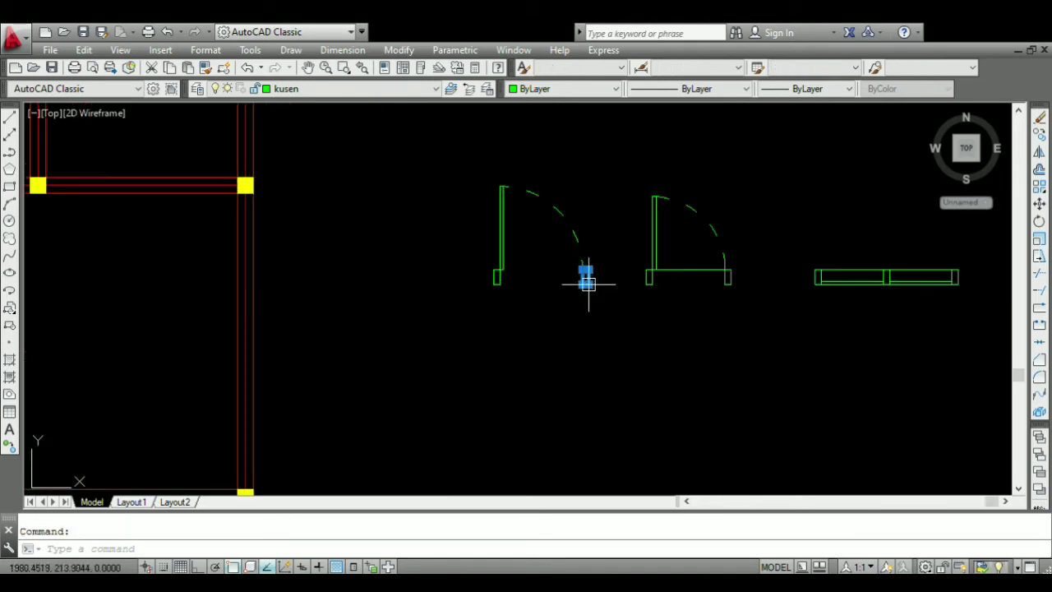
{"action": "left_click", "coordinate": [614, 330]}
{"action": "left_click", "coordinate": [436, 184]}
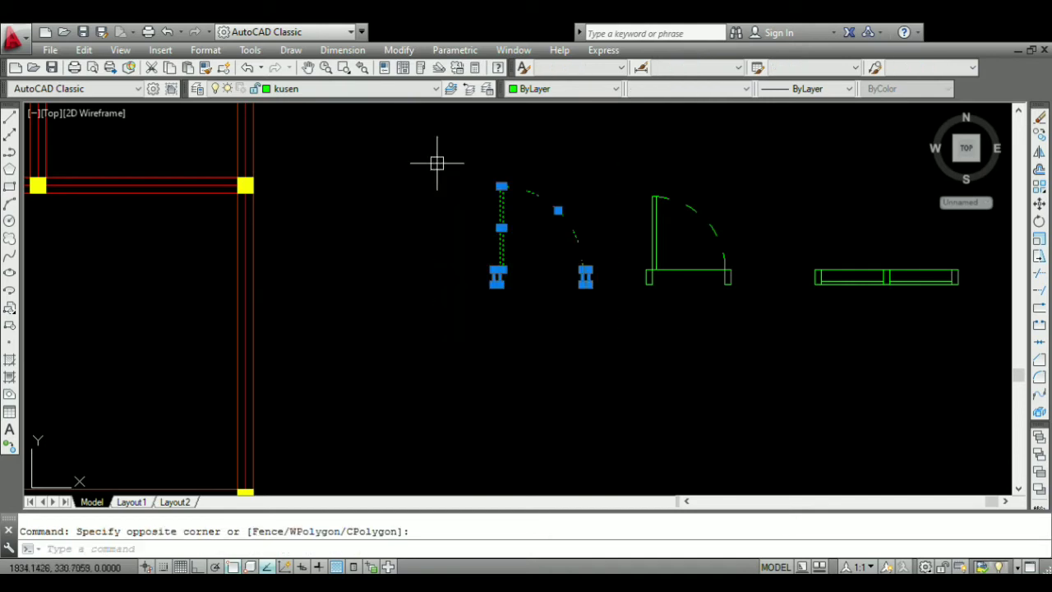
{"action": "type", "text": "b"}
{"action": "key", "text": "Return"}
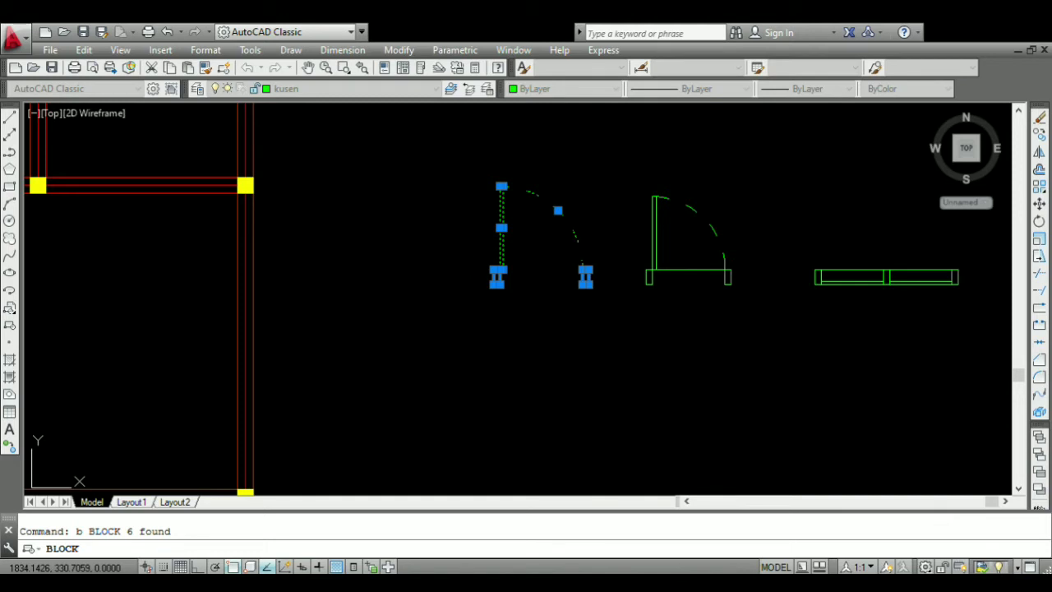
{"action": "key", "text": "Escape"}
- Rotate the door block without a threshold line by 180 degrees, with Ortho on, so its leaf points downward
{"action": "scroll", "coordinate": [587, 383], "scroll_direction": "down", "scroll_amount": 4}
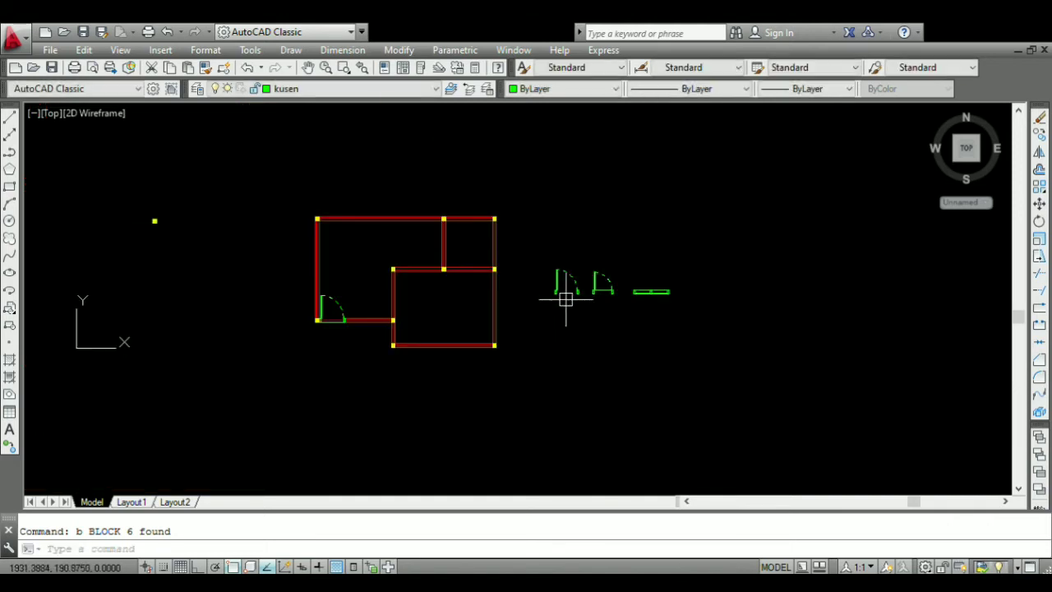
{"action": "scroll", "coordinate": [563, 294], "scroll_direction": "up", "scroll_amount": 3}
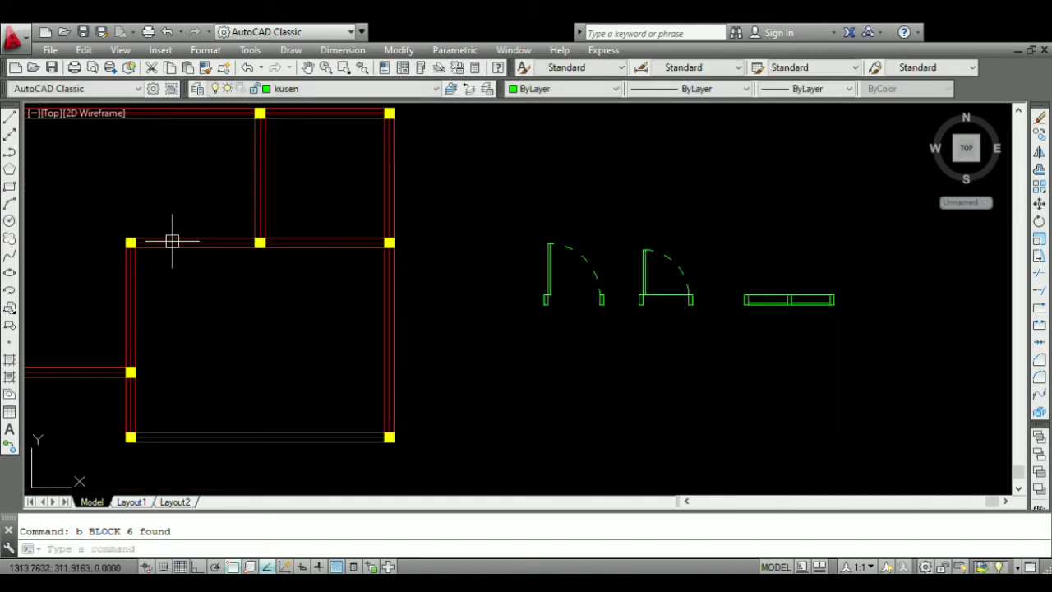
{"action": "scroll", "coordinate": [157, 239], "scroll_direction": "up", "scroll_amount": 4}
{"action": "scroll", "coordinate": [235, 242], "scroll_direction": "down", "scroll_amount": 4}
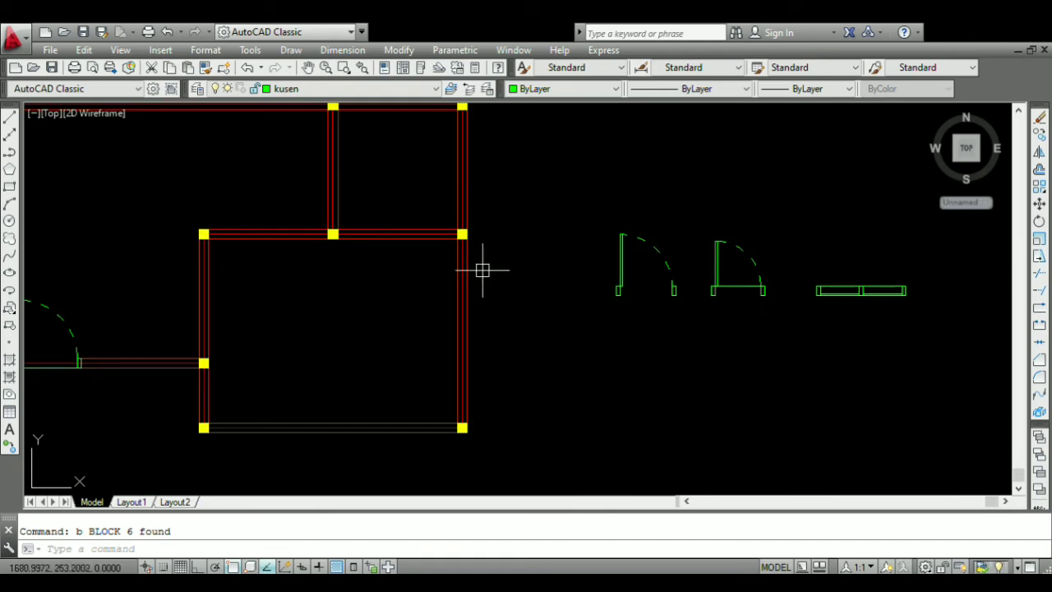
{"action": "left_click", "coordinate": [683, 341]}
{"action": "left_click", "coordinate": [594, 203]}
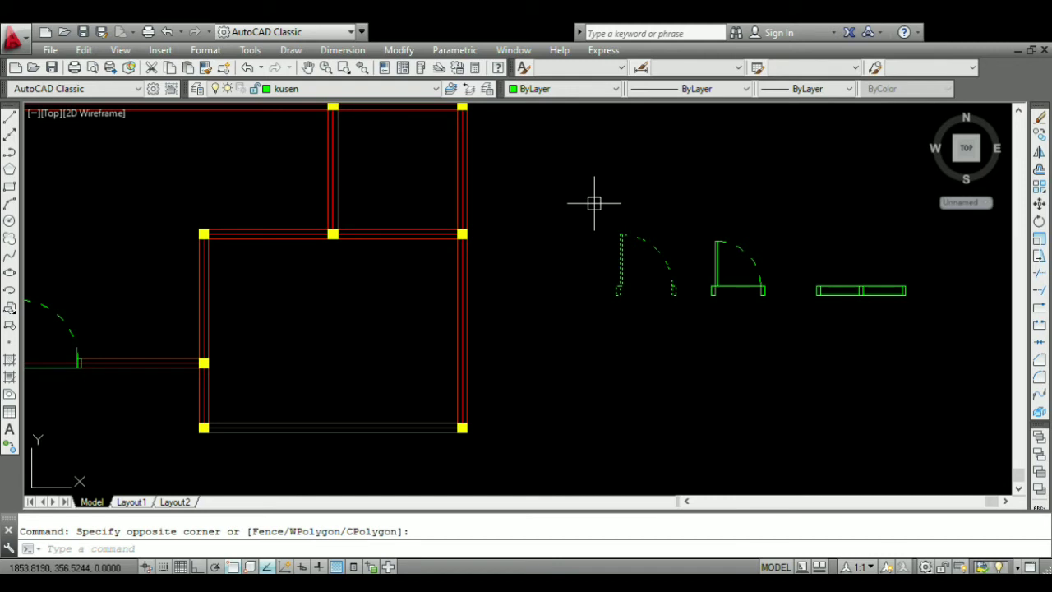
{"action": "type", "text": "ro"}
{"action": "key", "text": "Return"}
{"action": "left_click", "coordinate": [664, 329]}
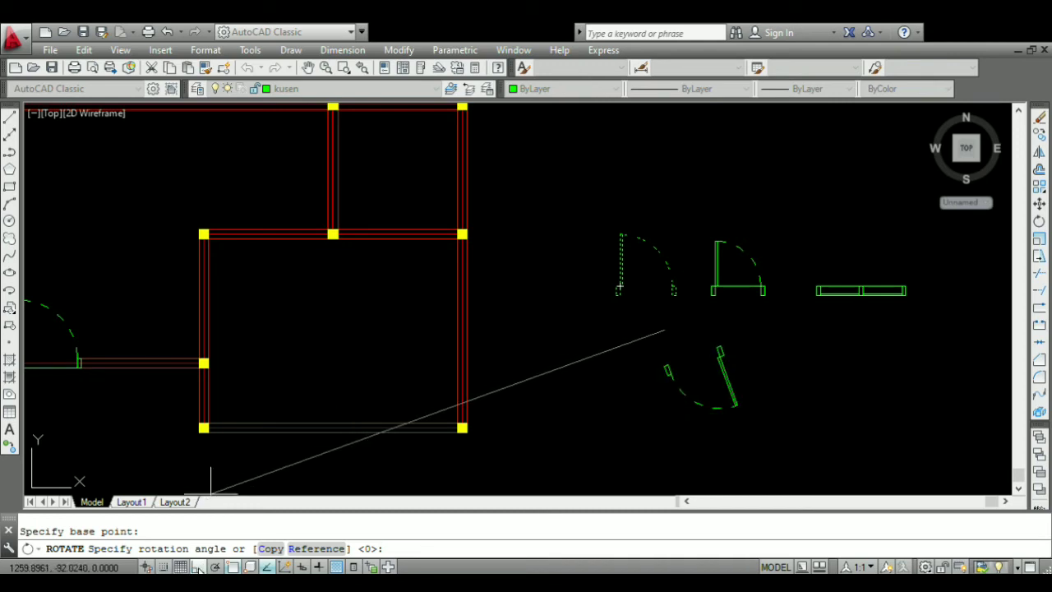
{"action": "left_click", "coordinate": [198, 567]}
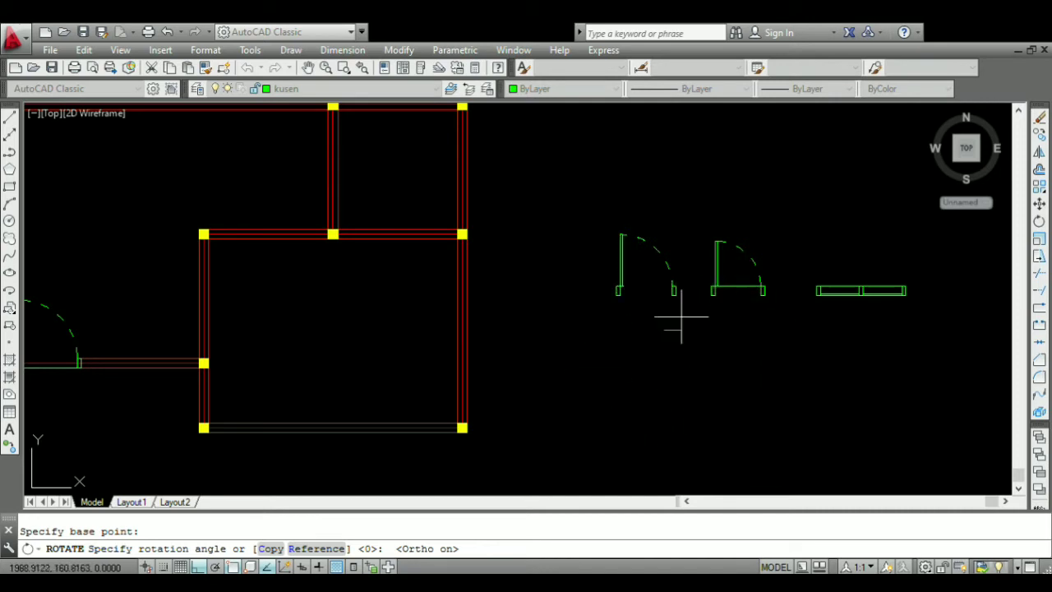
{"action": "key", "text": "Return"}
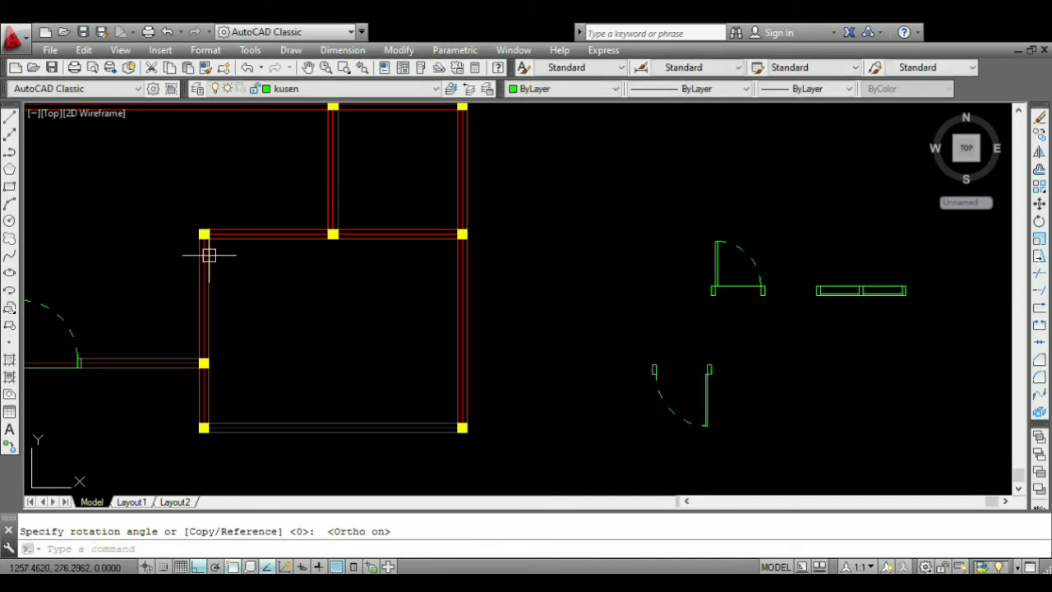
- Mirror the rotated door block across a vertical line just beside its leaf, keeping the source
{"action": "scroll", "coordinate": [209, 255], "scroll_direction": "down", "scroll_amount": 3}
{"action": "scroll", "coordinate": [480, 338], "scroll_direction": "up", "scroll_amount": 4}
{"action": "left_click", "coordinate": [610, 376]}
{"action": "left_click", "coordinate": [525, 299]}
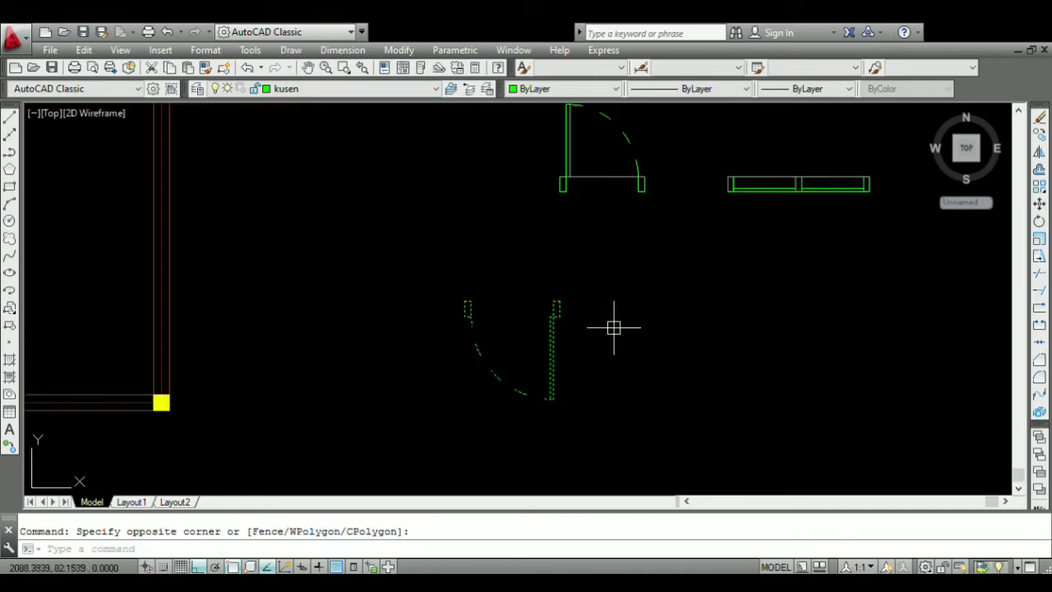
{"action": "type", "text": "mi"}
{"action": "key", "text": "Return"}
{"action": "left_click", "coordinate": [593, 333]}
{"action": "left_click", "coordinate": [600, 375]}
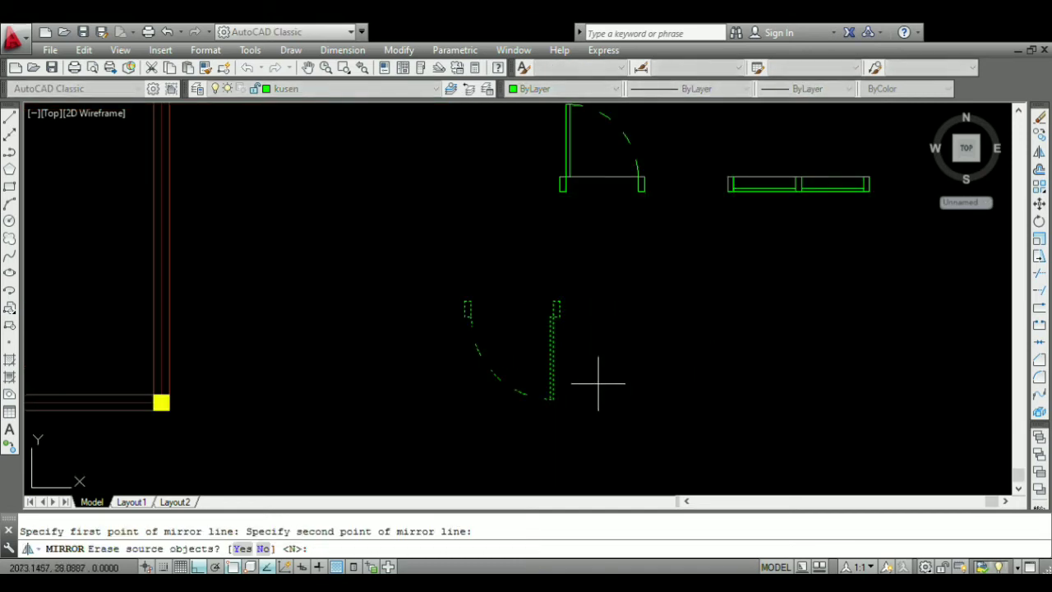
{"action": "key", "text": "Return"}
- Erase the original rotated door block, leaving only its mirrored copy
{"action": "left_click", "coordinate": [608, 439]}
{"action": "left_click", "coordinate": [458, 291]}
{"action": "type", "text": "e"}
{"action": "key", "text": "Return"}
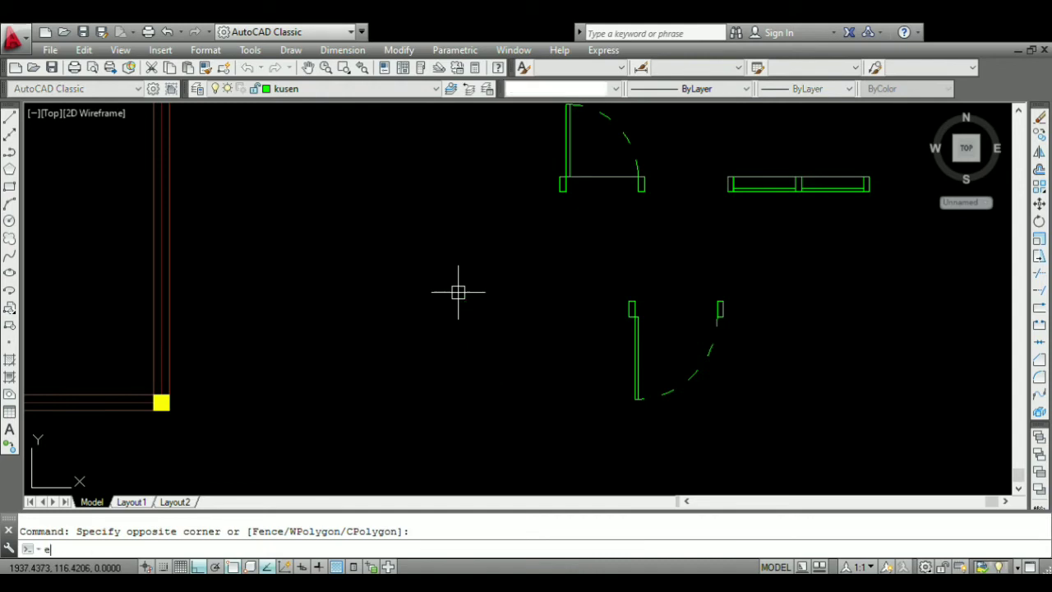
- Move the mirrored door block into the lower-right room's top wall, its left jamb's midpoint on the midpoint of the upper-left column's right side
{"action": "left_click", "coordinate": [742, 425]}
{"action": "left_click", "coordinate": [567, 294]}
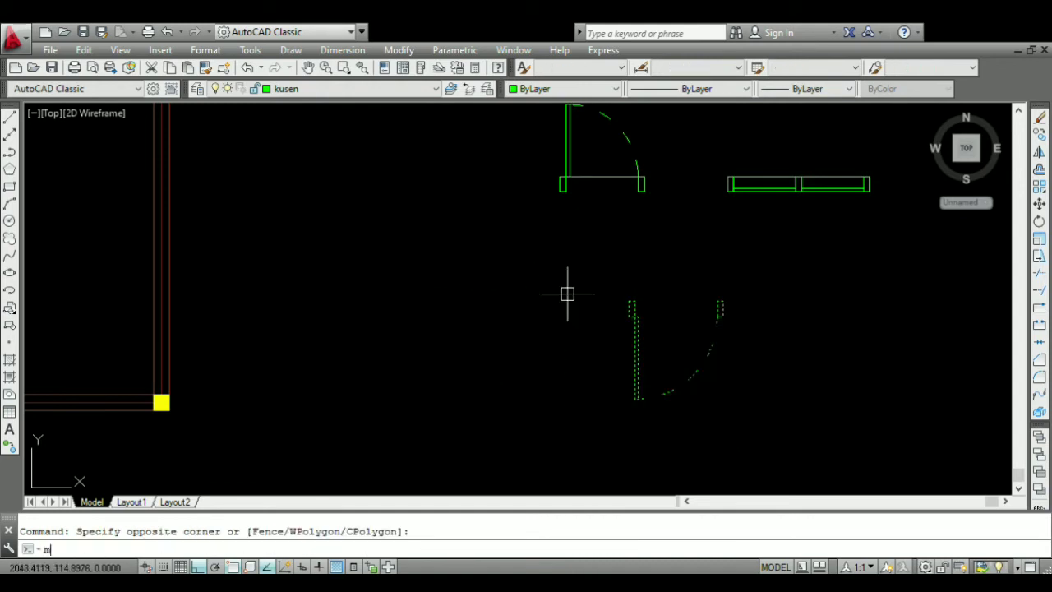
{"action": "type", "text": "m"}
{"action": "key", "text": "Return"}
{"action": "scroll", "coordinate": [612, 304], "scroll_direction": "up", "scroll_amount": 2}
{"action": "left_click", "coordinate": [649, 329]}
{"action": "scroll", "coordinate": [629, 343], "scroll_direction": "down", "scroll_amount": 5}
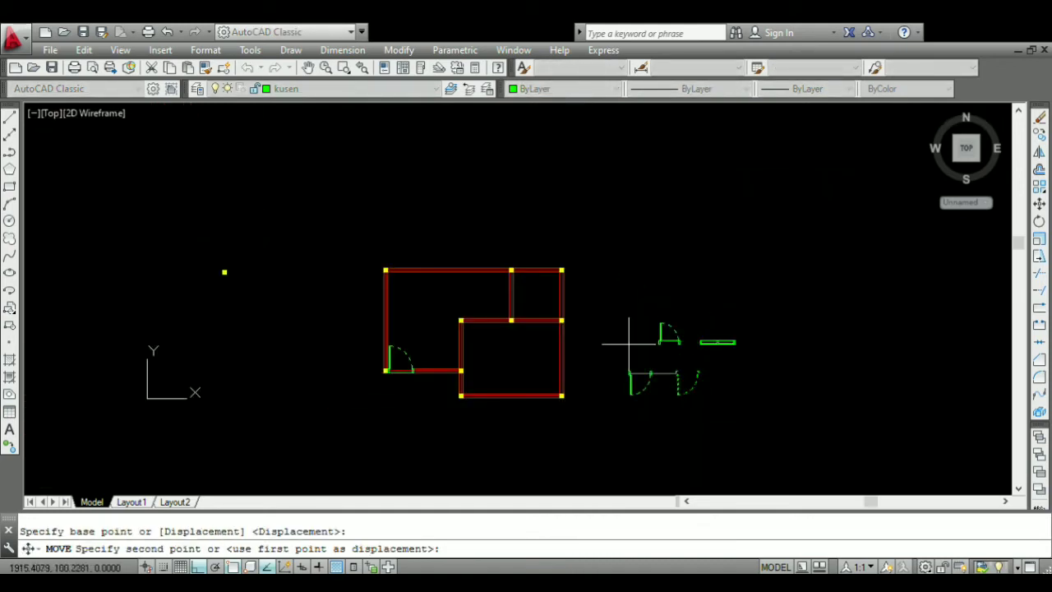
{"action": "scroll", "coordinate": [461, 325], "scroll_direction": "up", "scroll_amount": 9}
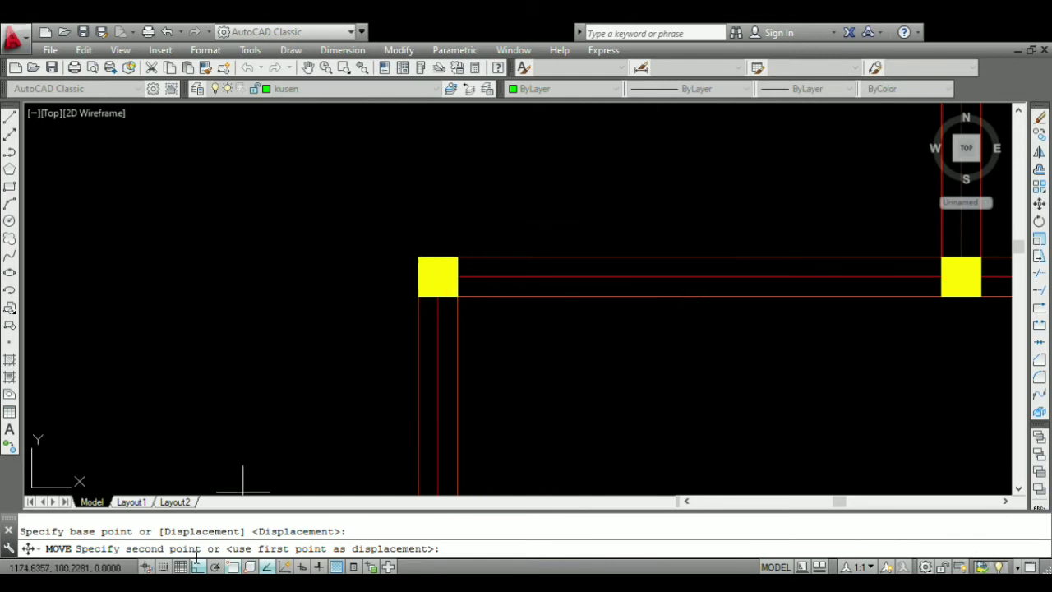
{"action": "key", "text": "F8"}
{"action": "scroll", "coordinate": [493, 267], "scroll_direction": "up", "scroll_amount": 4}
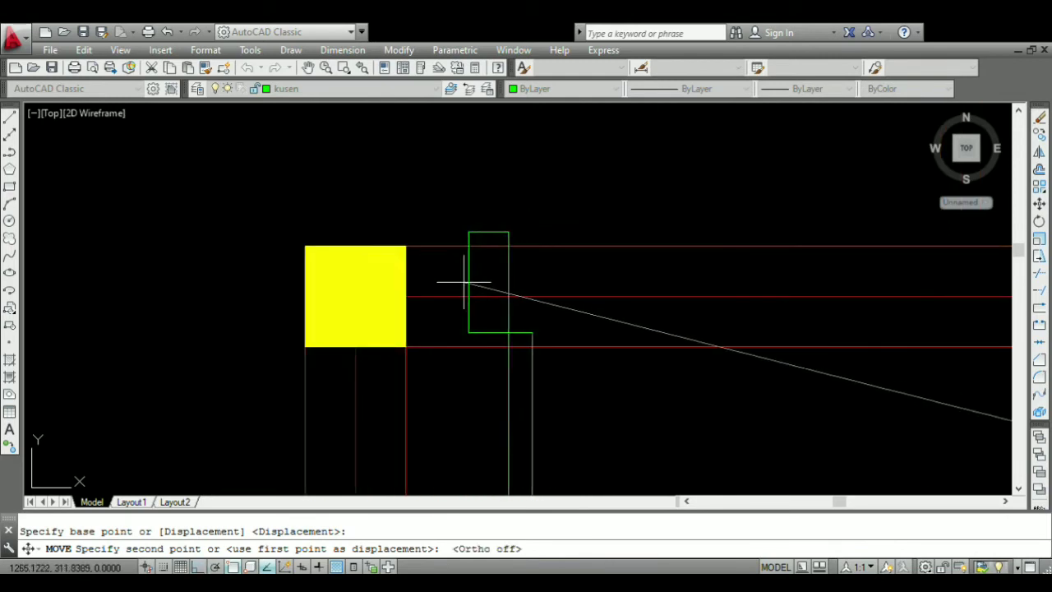
{"action": "left_click", "coordinate": [405, 296]}
{"action": "scroll", "coordinate": [584, 201], "scroll_direction": "down", "scroll_amount": 12}
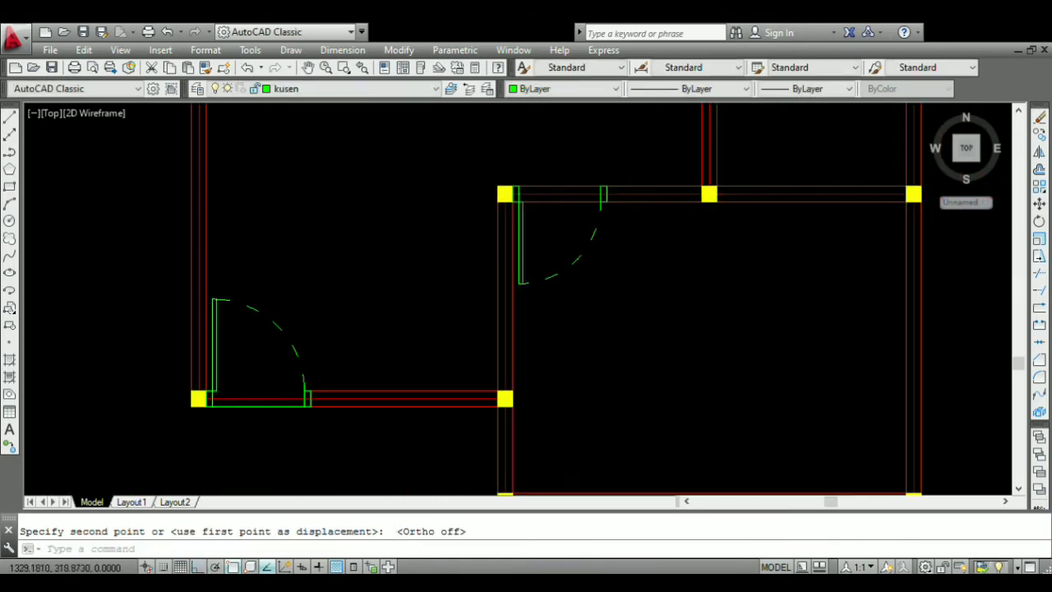
- Trim the outer wall lines between the two jambs of the door in the lower-right room's top wall, using the jambs as cutting edges
{"action": "scroll", "coordinate": [584, 201], "scroll_direction": "up", "scroll_amount": 6}
{"action": "scroll", "coordinate": [641, 207], "scroll_direction": "up", "scroll_amount": 2}
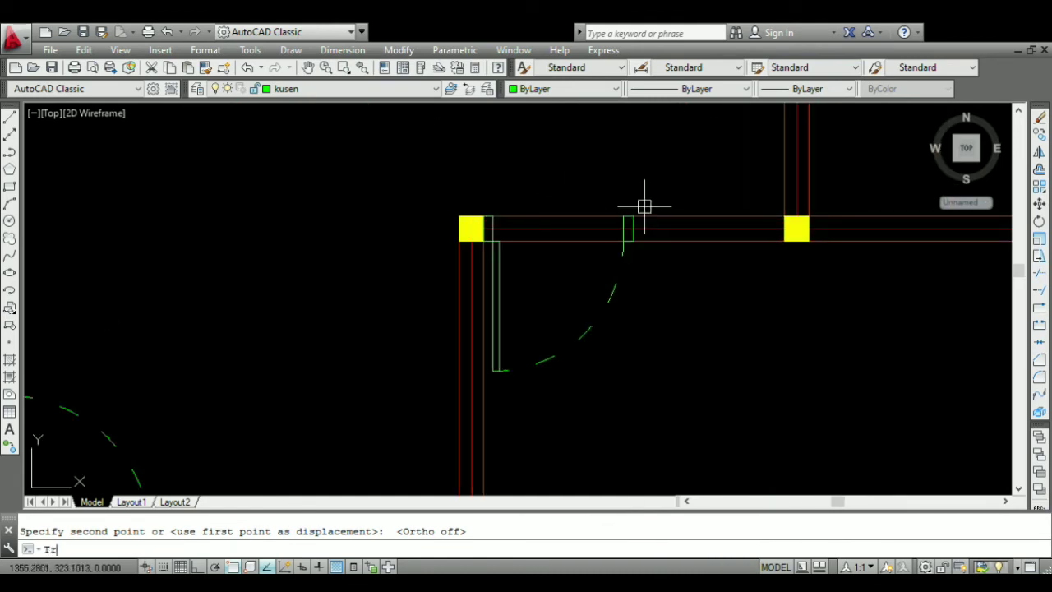
{"action": "key", "text": "Return"}
{"action": "scroll", "coordinate": [633, 217], "scroll_direction": "up", "scroll_amount": 5}
{"action": "scroll", "coordinate": [646, 239], "scroll_direction": "up", "scroll_amount": 2}
{"action": "left_click", "coordinate": [646, 239]}
{"action": "scroll", "coordinate": [657, 237], "scroll_direction": "down", "scroll_amount": 7}
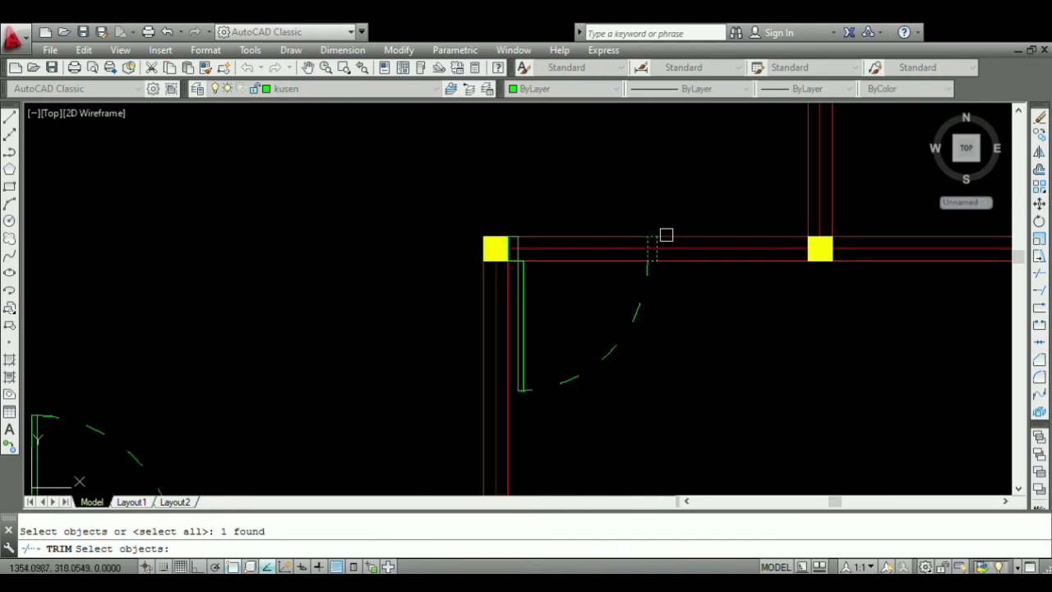
{"action": "scroll", "coordinate": [491, 242], "scroll_direction": "up", "scroll_amount": 4}
{"action": "left_click", "coordinate": [565, 238]}
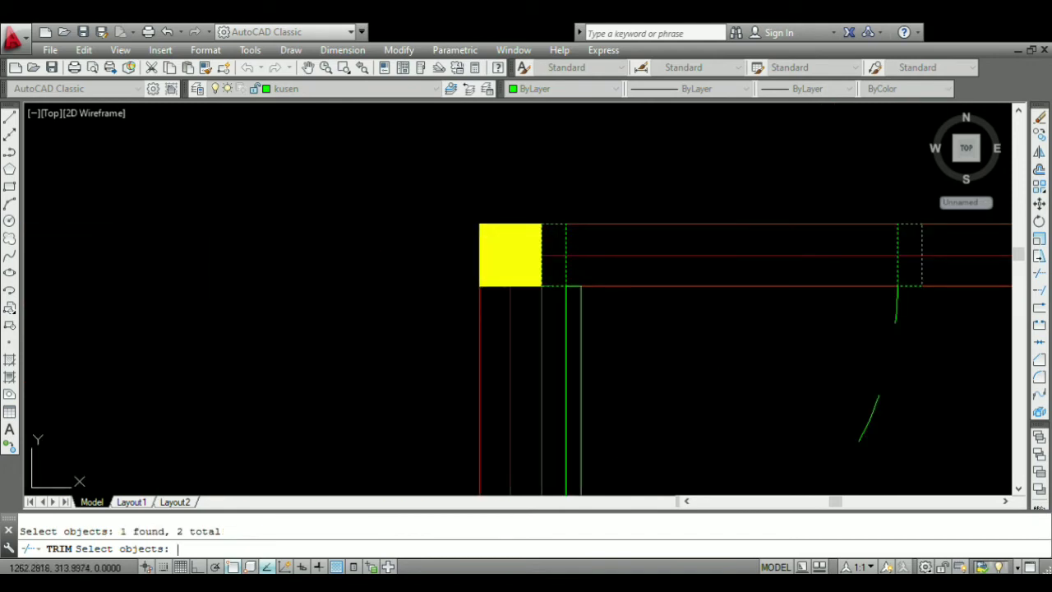
{"action": "key", "text": "Return"}
{"action": "left_click", "coordinate": [584, 224]}
{"action": "key", "text": "Return"}
{"action": "scroll", "coordinate": [579, 243], "scroll_direction": "down", "scroll_amount": 6}
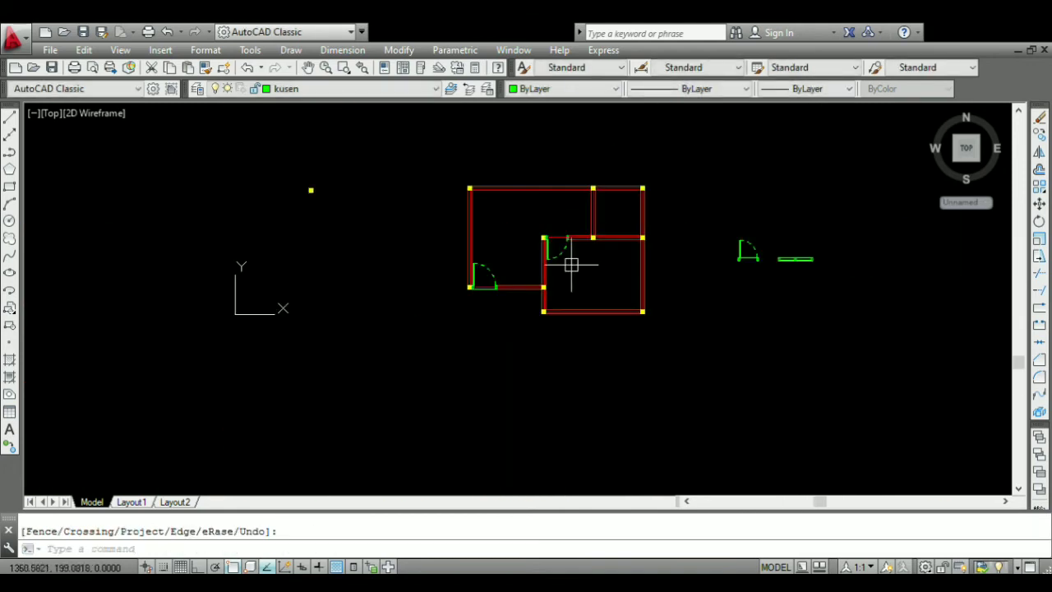
- Turn the remaining loose door symbol beside the floor plan, the one with a threshold line, into a block
{"action": "scroll", "coordinate": [578, 264], "scroll_direction": "up", "scroll_amount": 2}
{"action": "scroll", "coordinate": [822, 234], "scroll_direction": "up", "scroll_amount": 2}
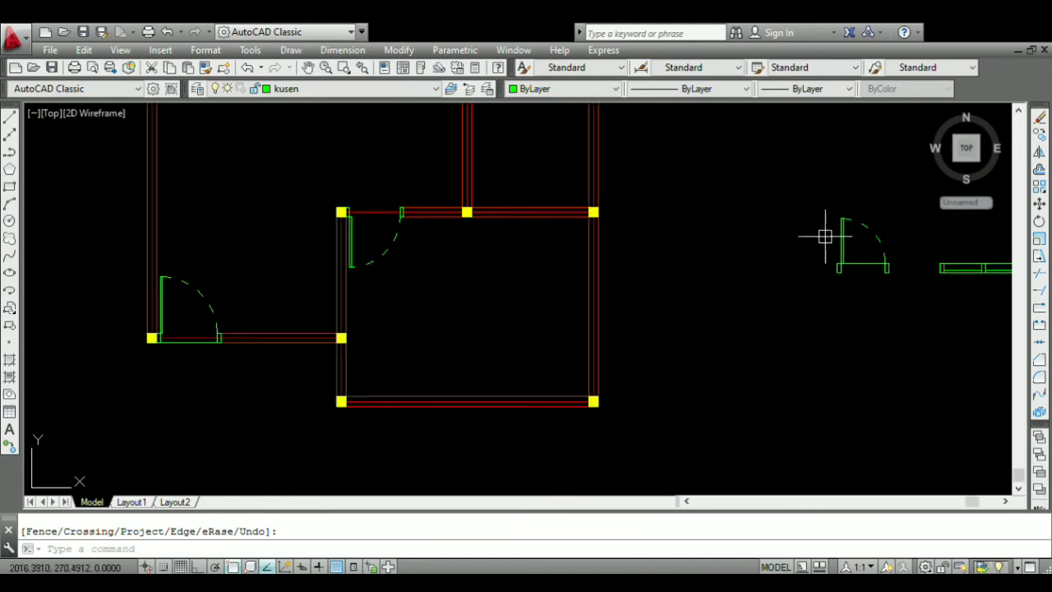
{"action": "scroll", "coordinate": [879, 254], "scroll_direction": "up", "scroll_amount": 2}
{"action": "scroll", "coordinate": [654, 230], "scroll_direction": "down", "scroll_amount": 4}
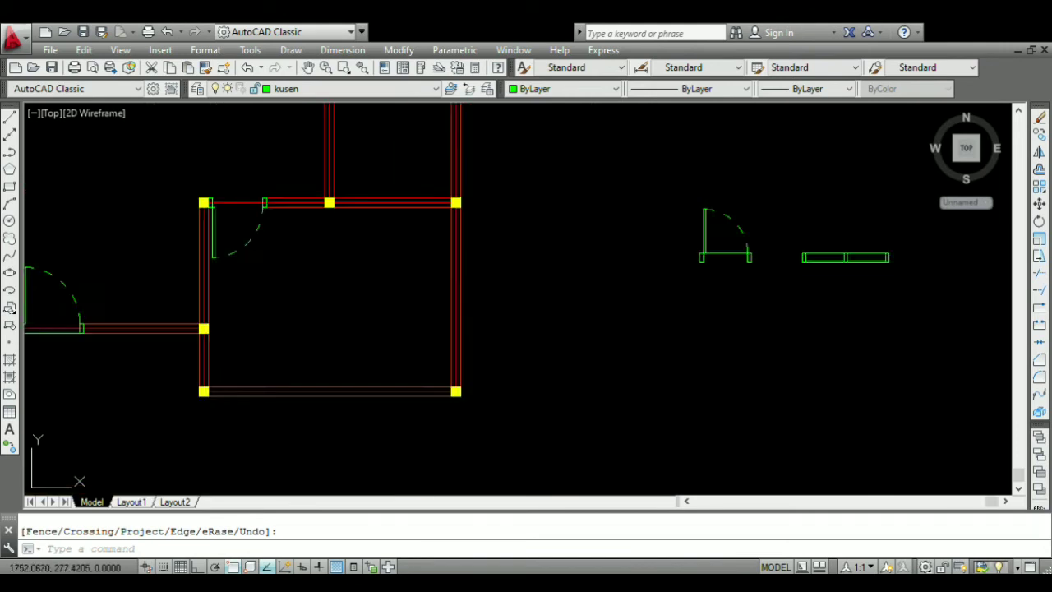
{"action": "scroll", "coordinate": [655, 204], "scroll_direction": "up", "scroll_amount": 2}
{"action": "scroll", "coordinate": [685, 218], "scroll_direction": "down", "scroll_amount": 2}
{"action": "scroll", "coordinate": [674, 235], "scroll_direction": "up", "scroll_amount": 2}
{"action": "left_click", "coordinate": [674, 235]}
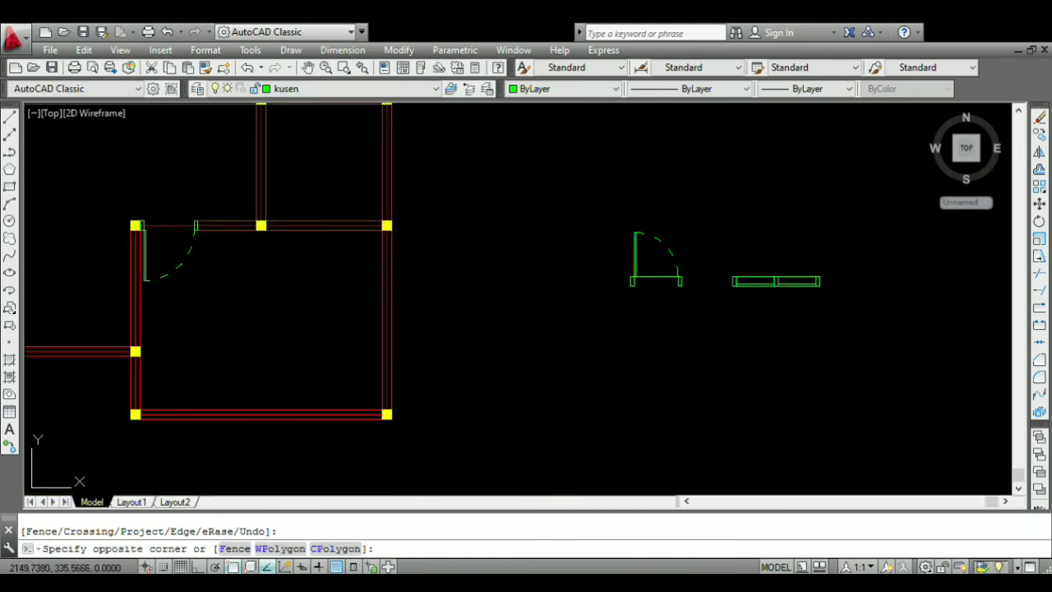
{"action": "left_click", "coordinate": [582, 333]}
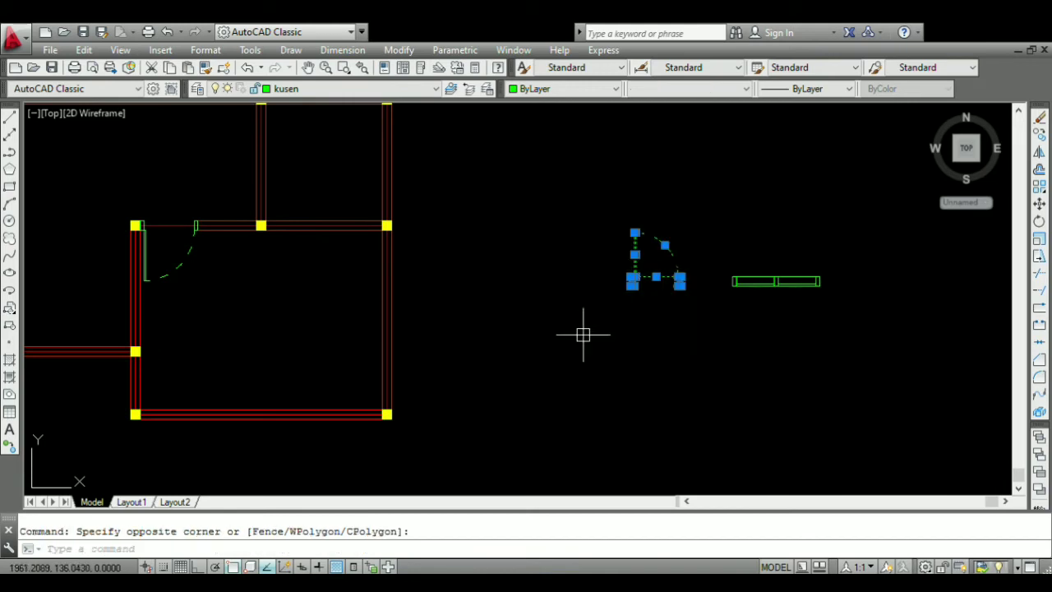
{"action": "type", "text": "b"}
{"action": "key", "text": "Return"}
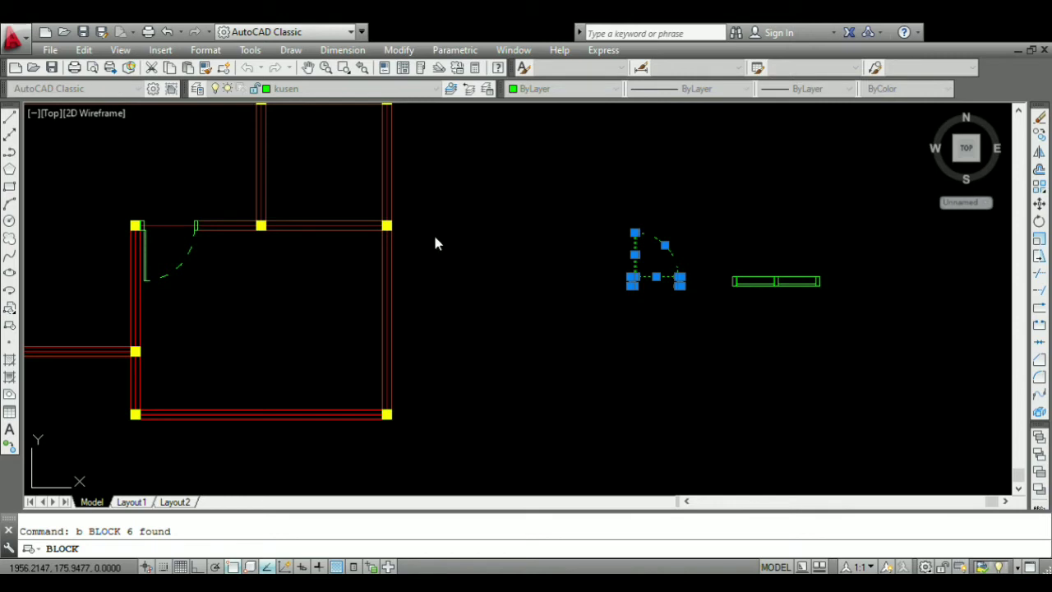
{"action": "key", "text": "Return"}
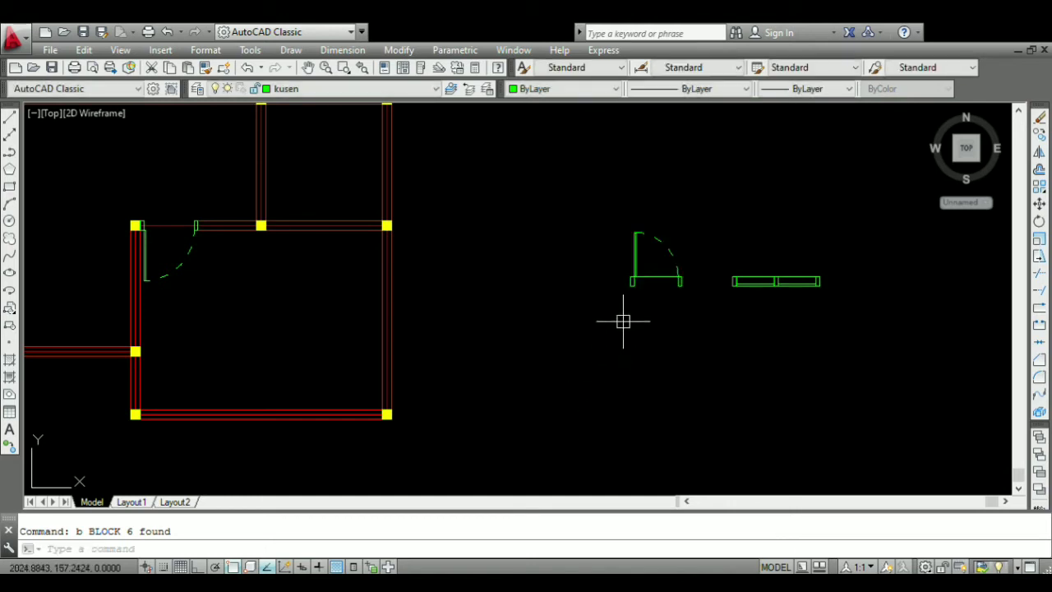
{"action": "scroll", "coordinate": [624, 319], "scroll_direction": "up", "scroll_amount": 2}
{"action": "scroll", "coordinate": [677, 312], "scroll_direction": "down", "scroll_amount": 4}
{"action": "scroll", "coordinate": [469, 230], "scroll_direction": "up", "scroll_amount": 2}
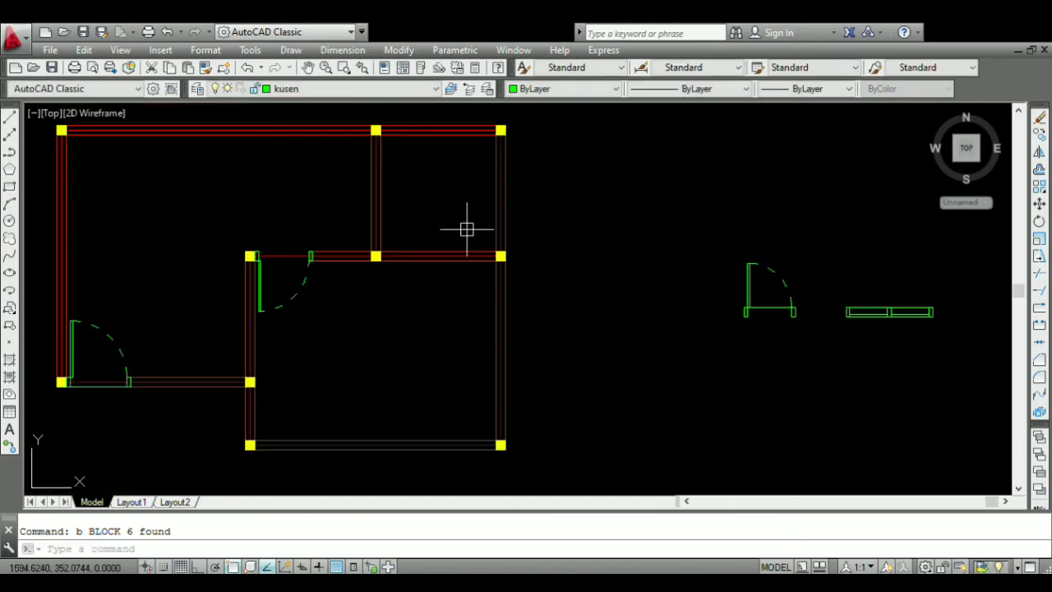
{"action": "left_click", "coordinate": [377, 158]}
{"action": "key", "text": "Escape"}
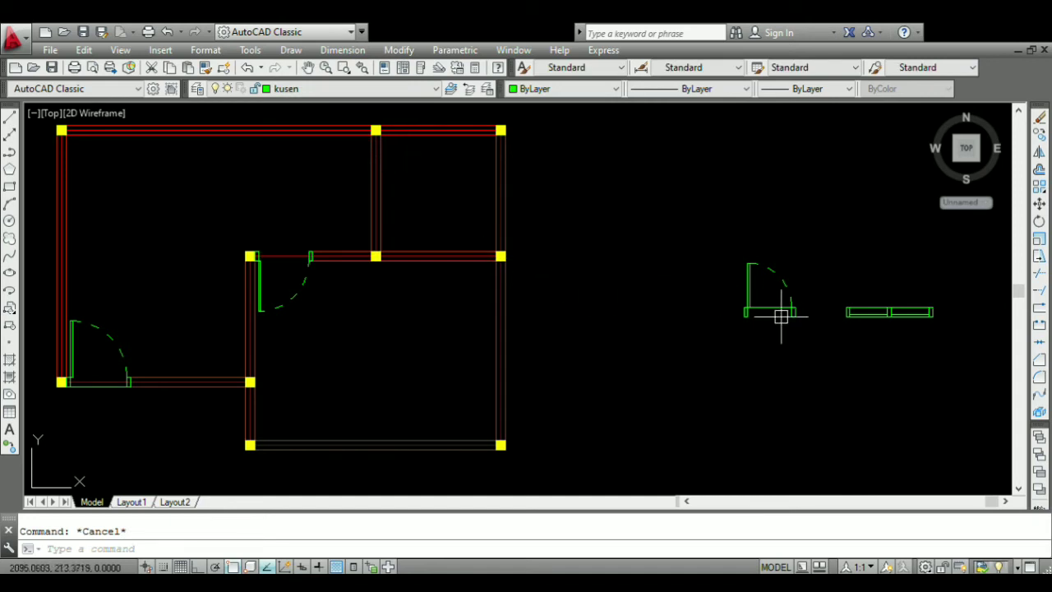
- Rotate the new door block 90 degrees clockwise about its upper-left jamb area, with Ortho on, so its leaf points right
{"action": "scroll", "coordinate": [781, 315], "scroll_direction": "up", "scroll_amount": 2}
{"action": "left_click", "coordinate": [819, 368]}
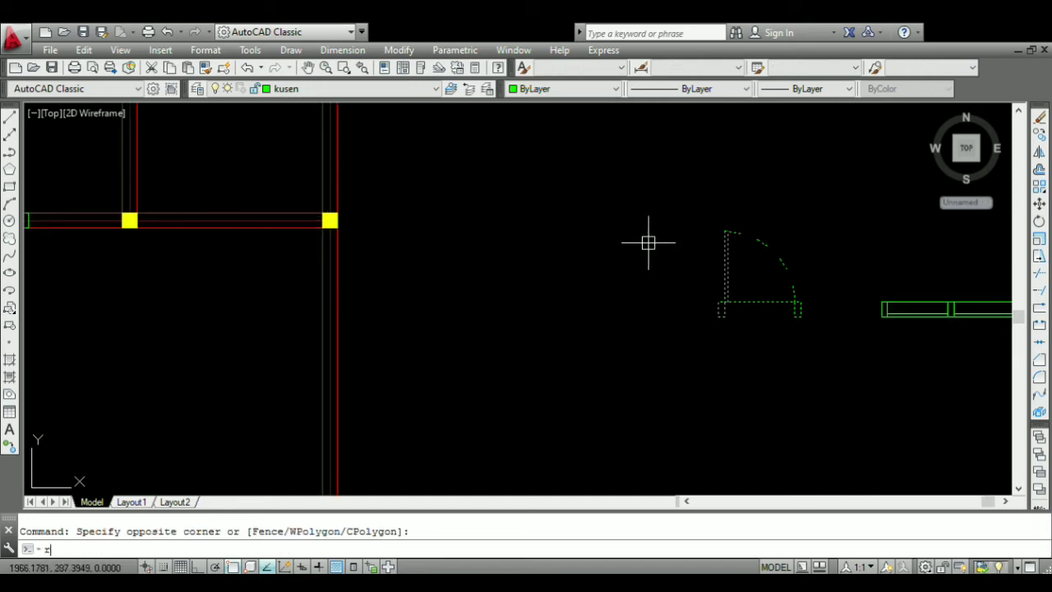
{"action": "type", "text": "RO"}
{"action": "key", "text": "Return"}
{"action": "scroll", "coordinate": [709, 291], "scroll_direction": "up", "scroll_amount": 3}
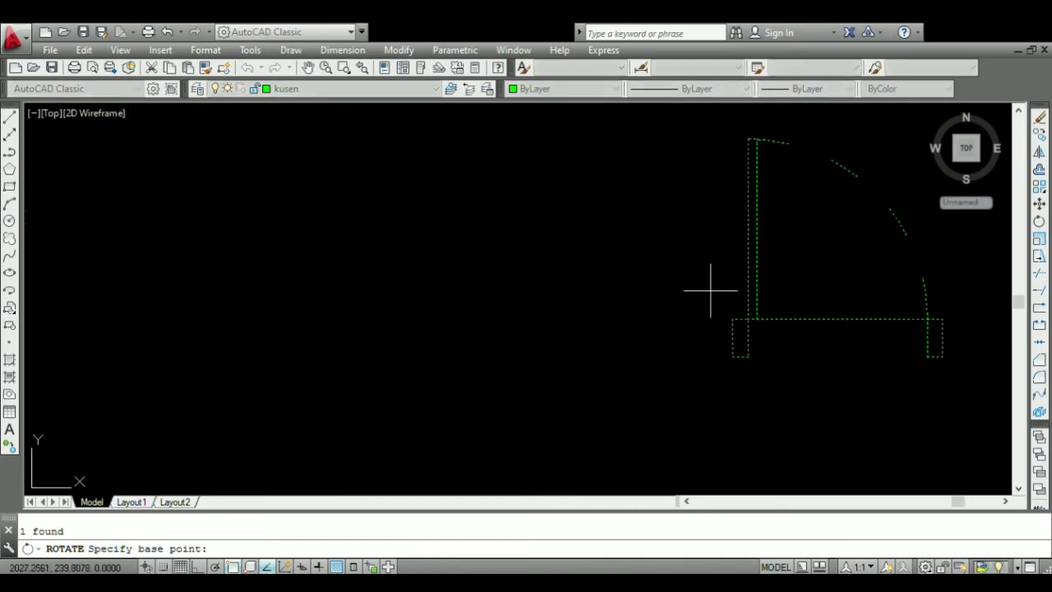
{"action": "left_click", "coordinate": [726, 320]}
{"action": "scroll", "coordinate": [748, 317], "scroll_direction": "down", "scroll_amount": 2}
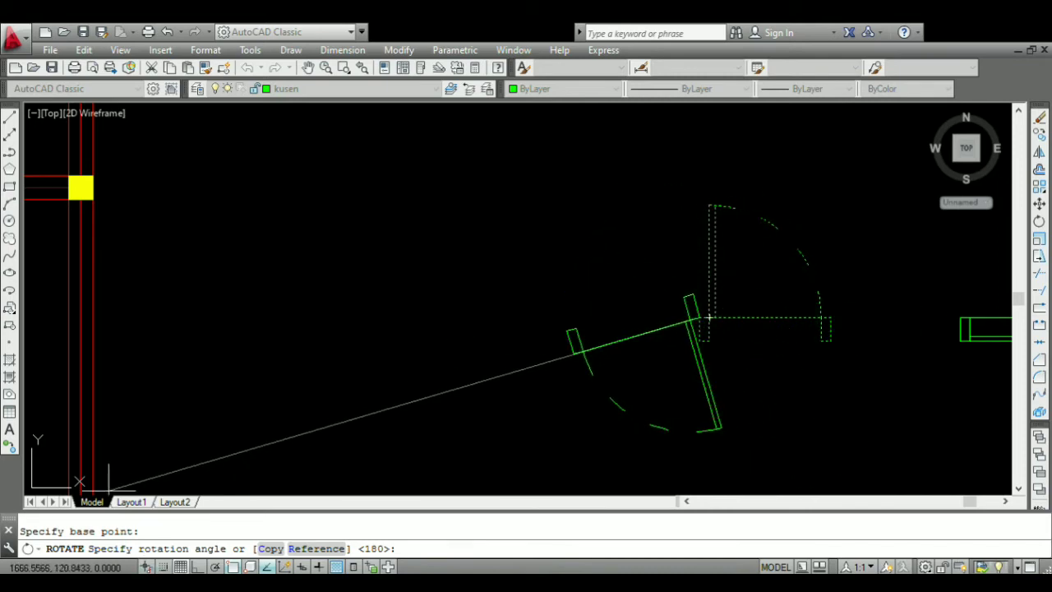
{"action": "key", "text": "F8"}
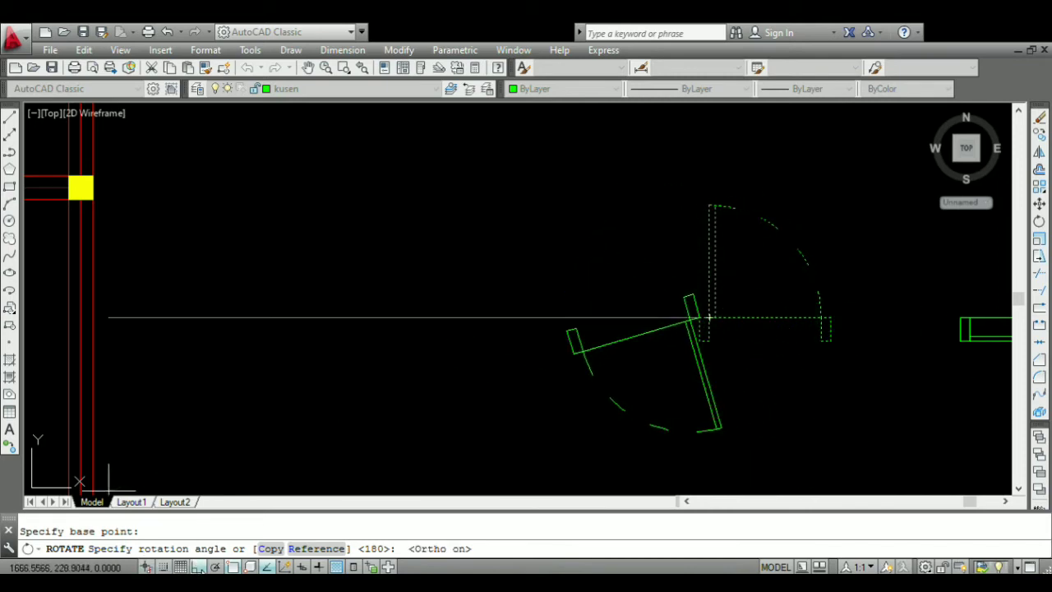
{"action": "scroll", "coordinate": [633, 223], "scroll_direction": "down", "scroll_amount": 3}
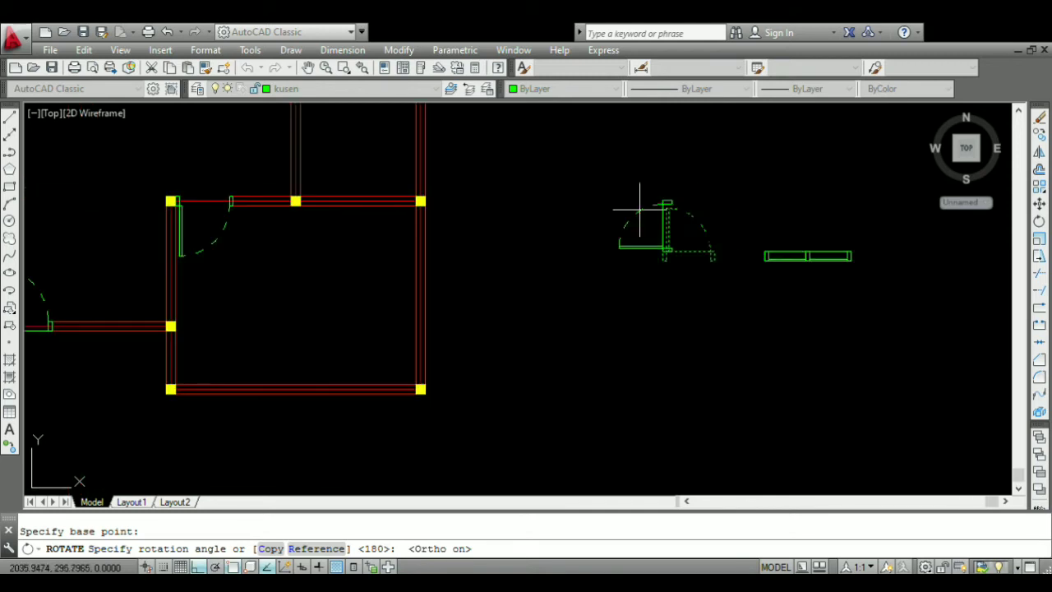
{"action": "left_click", "coordinate": [720, 390]}
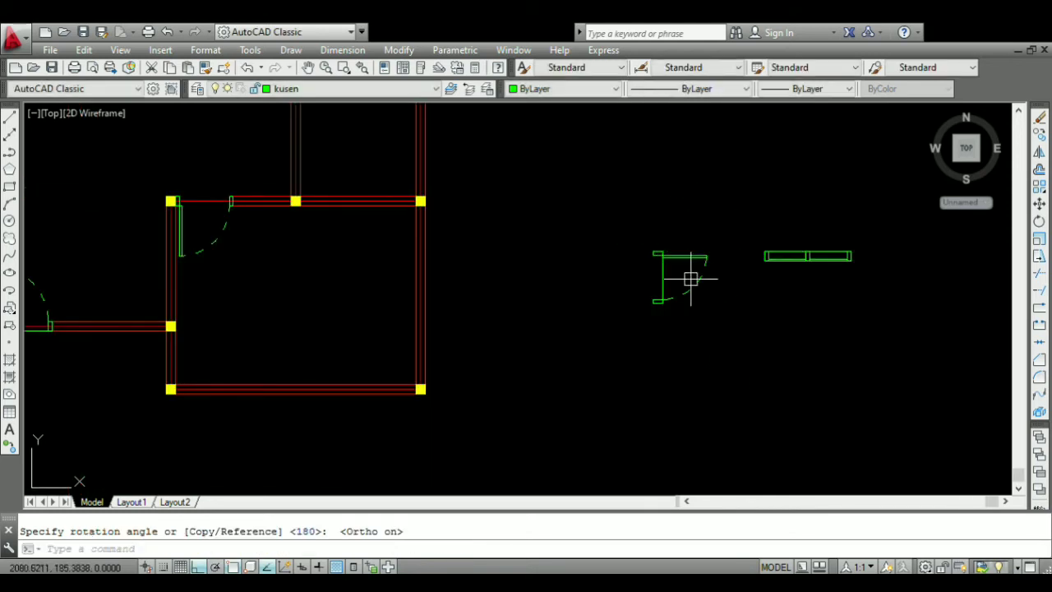
- Move the rotated door block into the small upper-right room's left wall, its upper jamb's top midpoint on the midpoint of the column's bottom side
{"action": "scroll", "coordinate": [669, 226], "scroll_direction": "up", "scroll_amount": 4}
{"action": "left_click", "coordinate": [721, 357]}
{"action": "left_click", "coordinate": [674, 288]}
{"action": "type", "text": "m"}
{"action": "key", "text": "Return"}
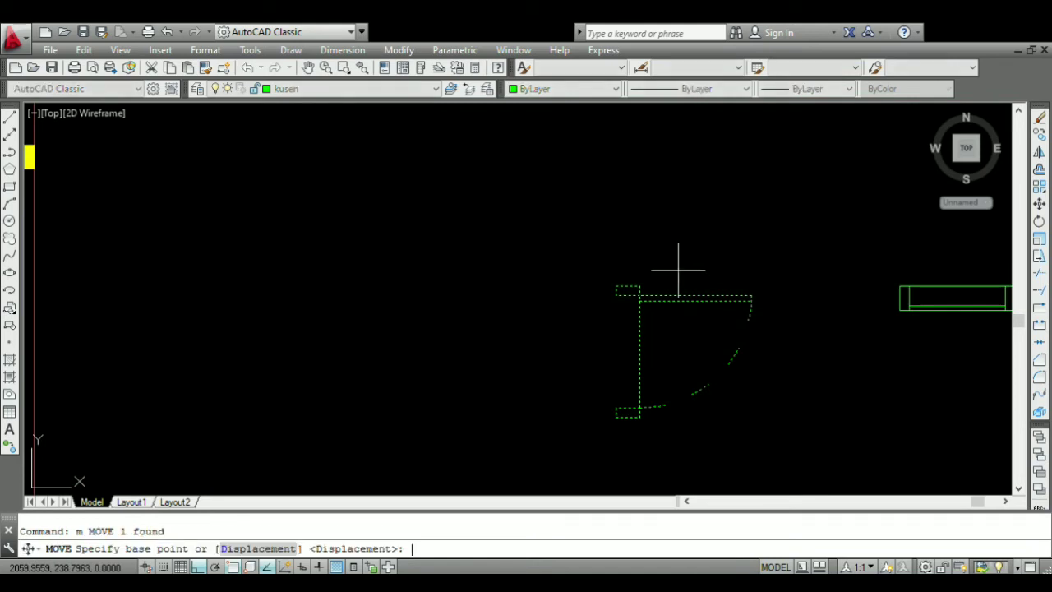
{"action": "scroll", "coordinate": [633, 279], "scroll_direction": "up", "scroll_amount": 4}
{"action": "left_click", "coordinate": [619, 296]}
{"action": "scroll", "coordinate": [740, 333], "scroll_direction": "down", "scroll_amount": 4}
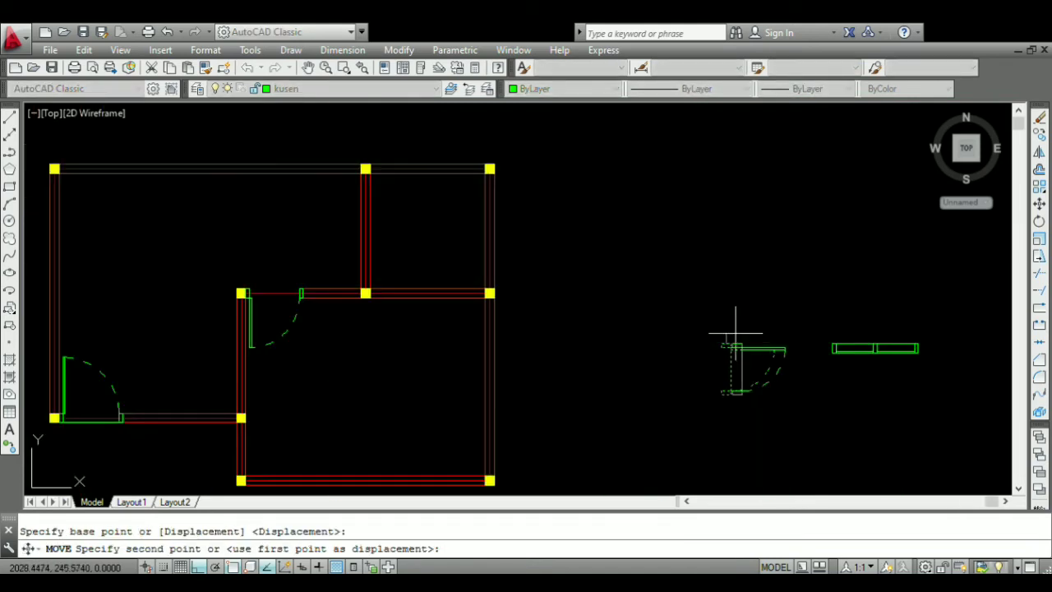
{"action": "scroll", "coordinate": [378, 193], "scroll_direction": "up", "scroll_amount": 4}
{"action": "scroll", "coordinate": [389, 213], "scroll_direction": "up", "scroll_amount": 4}
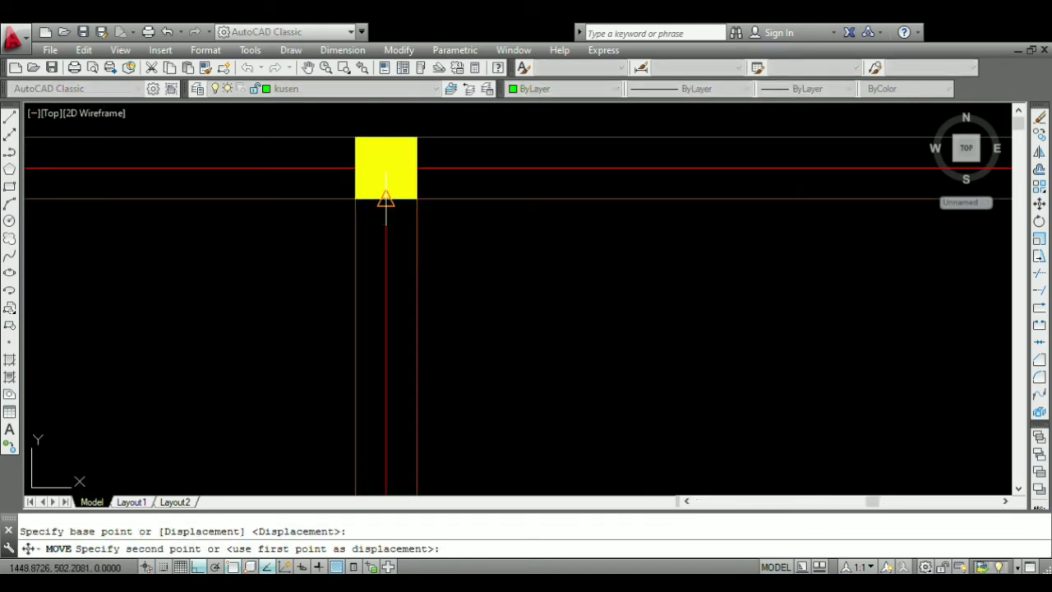
{"action": "left_click", "coordinate": [386, 199]}
- Trim the outer wall lines between the two jambs of the small upper-right room's door, using both jambs as cutting edges
{"action": "scroll", "coordinate": [450, 200], "scroll_direction": "down", "scroll_amount": 4}
{"action": "scroll", "coordinate": [463, 194], "scroll_direction": "down", "scroll_amount": 2}
{"action": "scroll", "coordinate": [463, 200], "scroll_direction": "up", "scroll_amount": 4}
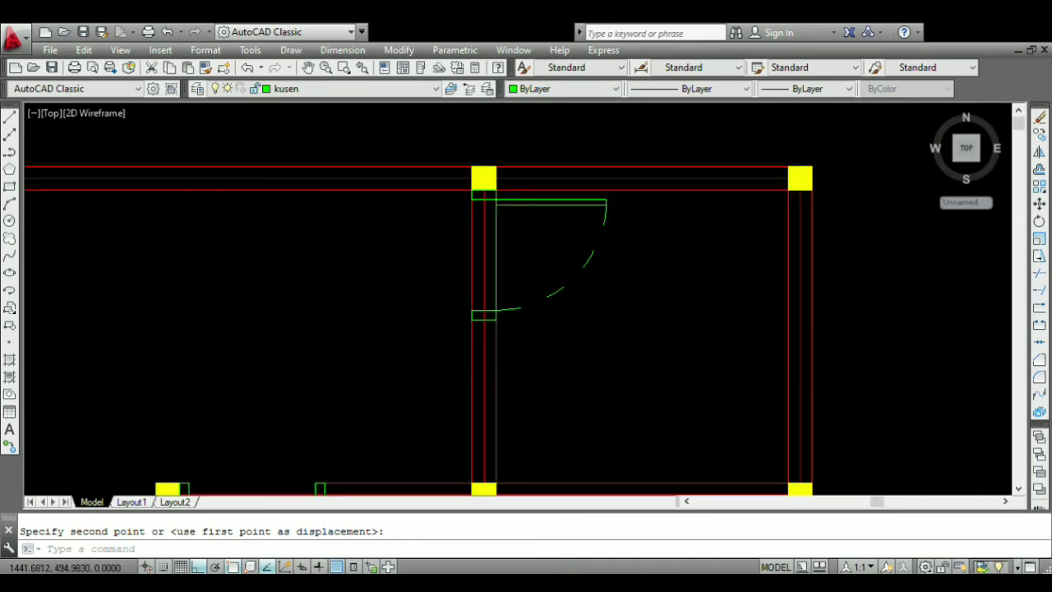
{"action": "scroll", "coordinate": [472, 204], "scroll_direction": "up", "scroll_amount": 2}
{"action": "scroll", "coordinate": [484, 234], "scroll_direction": "down", "scroll_amount": 2}
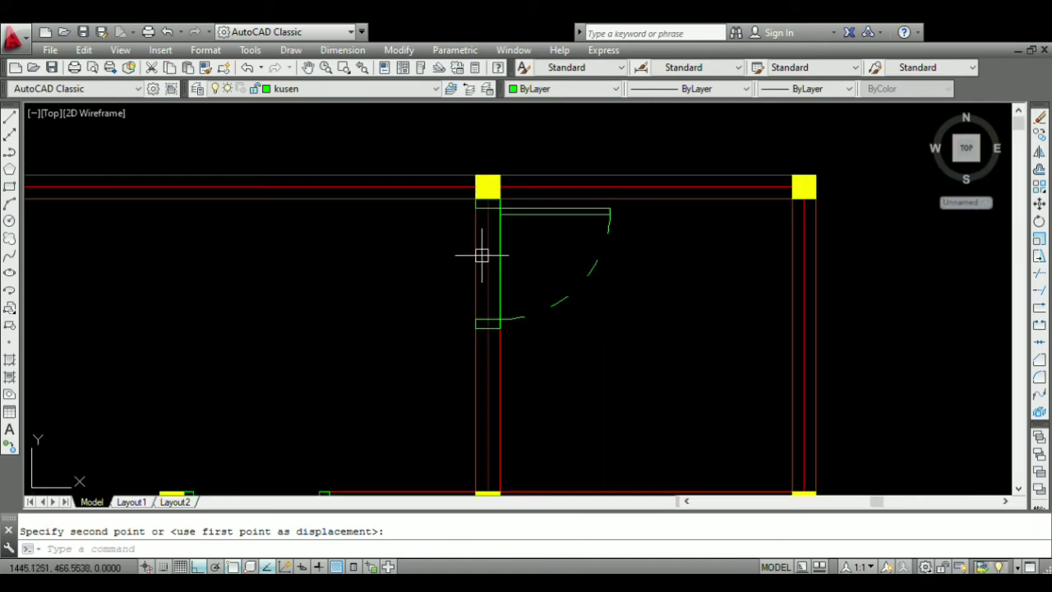
{"action": "type", "text": "ts or"}
{"action": "key", "text": "Return"}
{"action": "scroll", "coordinate": [493, 263], "scroll_direction": "up", "scroll_amount": 5}
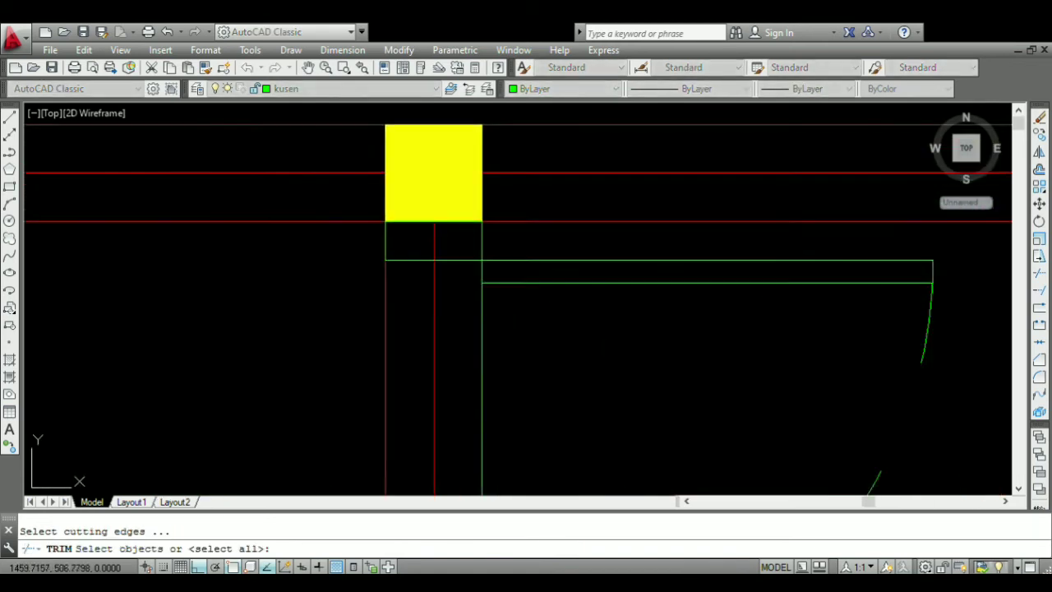
{"action": "left_click", "coordinate": [466, 259]}
{"action": "scroll", "coordinate": [463, 246], "scroll_direction": "down", "scroll_amount": 6}
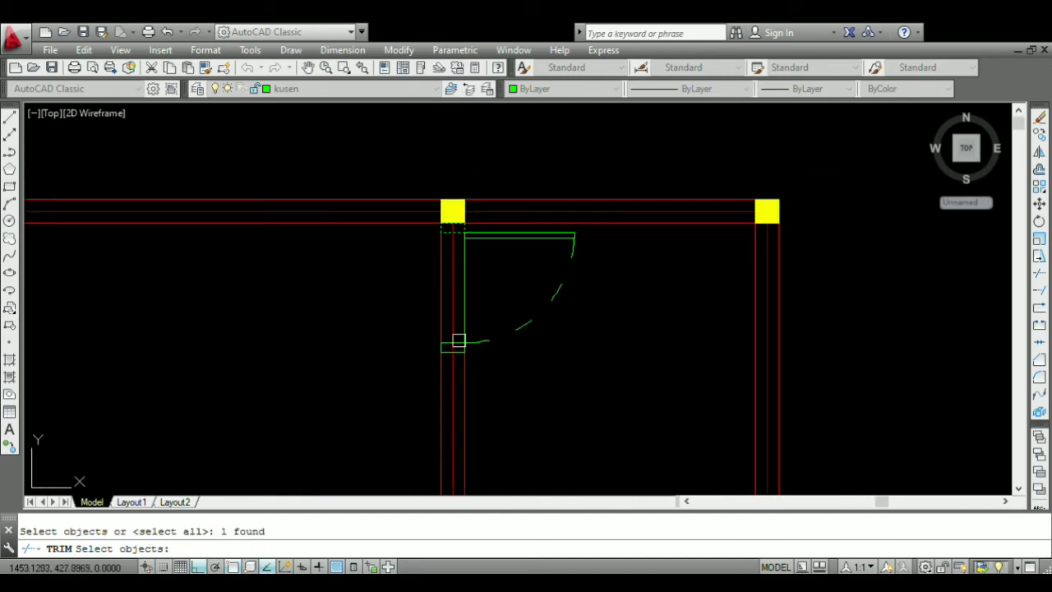
{"action": "scroll", "coordinate": [457, 345], "scroll_direction": "up", "scroll_amount": 2}
{"action": "left_click", "coordinate": [461, 340]}
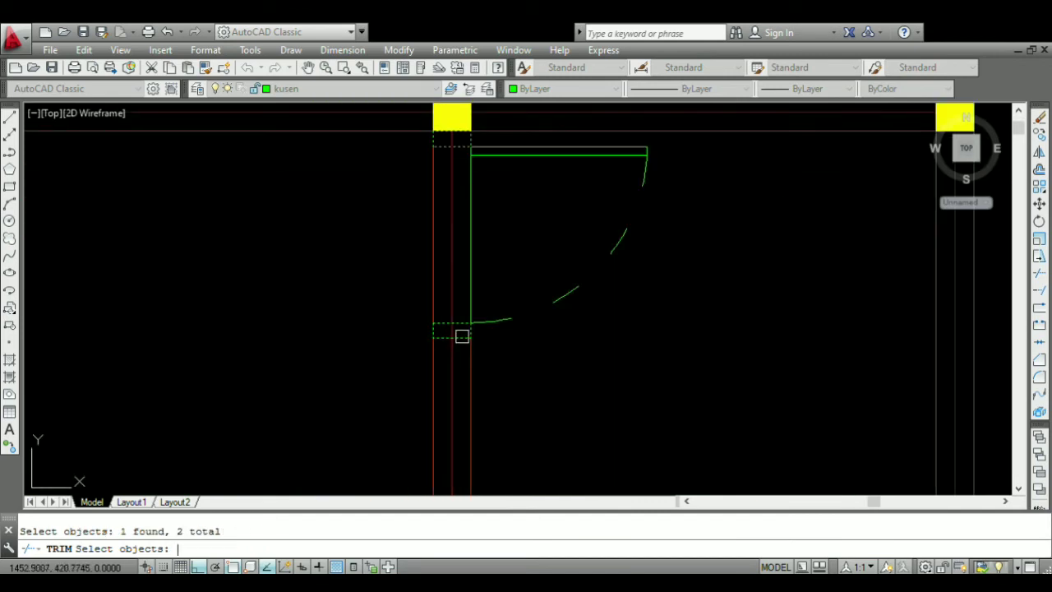
{"action": "key", "text": "Return"}
{"action": "key", "text": "Return"}
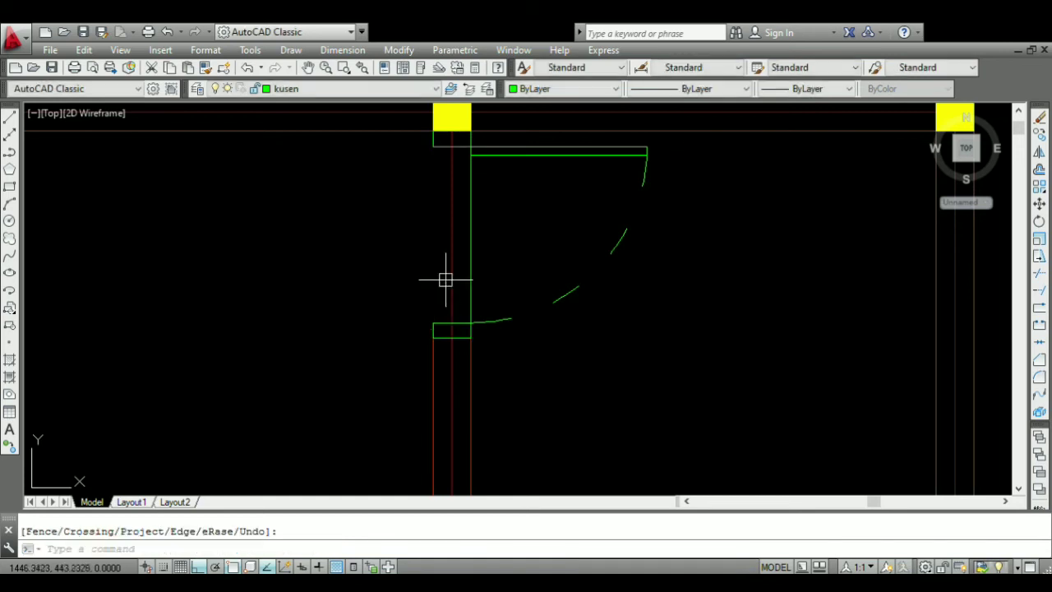
- Turn the two-pane window symbol beside the floor plan into a block
{"action": "scroll", "coordinate": [512, 228], "scroll_direction": "down", "scroll_amount": 5}
{"action": "scroll", "coordinate": [612, 317], "scroll_direction": "up", "scroll_amount": 2}
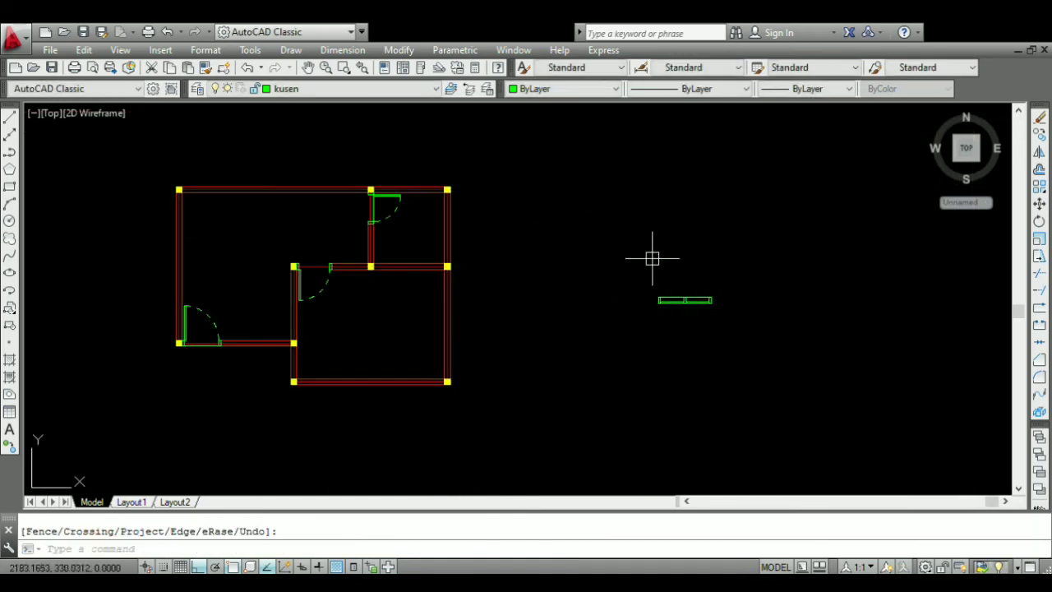
{"action": "scroll", "coordinate": [681, 293], "scroll_direction": "up", "scroll_amount": 4}
{"action": "scroll", "coordinate": [672, 274], "scroll_direction": "down", "scroll_amount": 4}
{"action": "scroll", "coordinate": [673, 273], "scroll_direction": "up", "scroll_amount": 5}
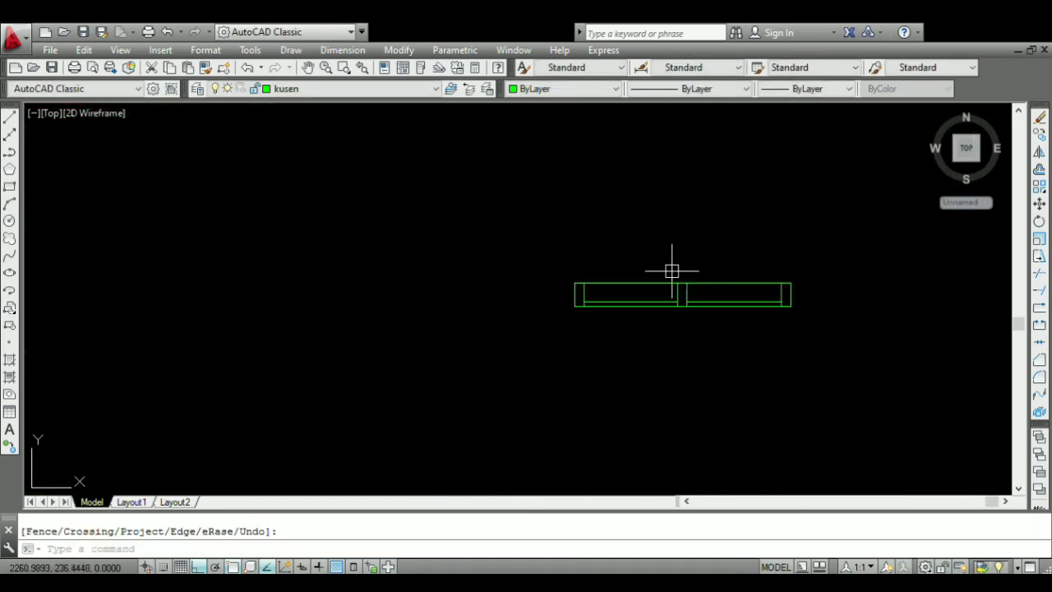
{"action": "left_click", "coordinate": [489, 220]}
{"action": "left_click", "coordinate": [868, 378]}
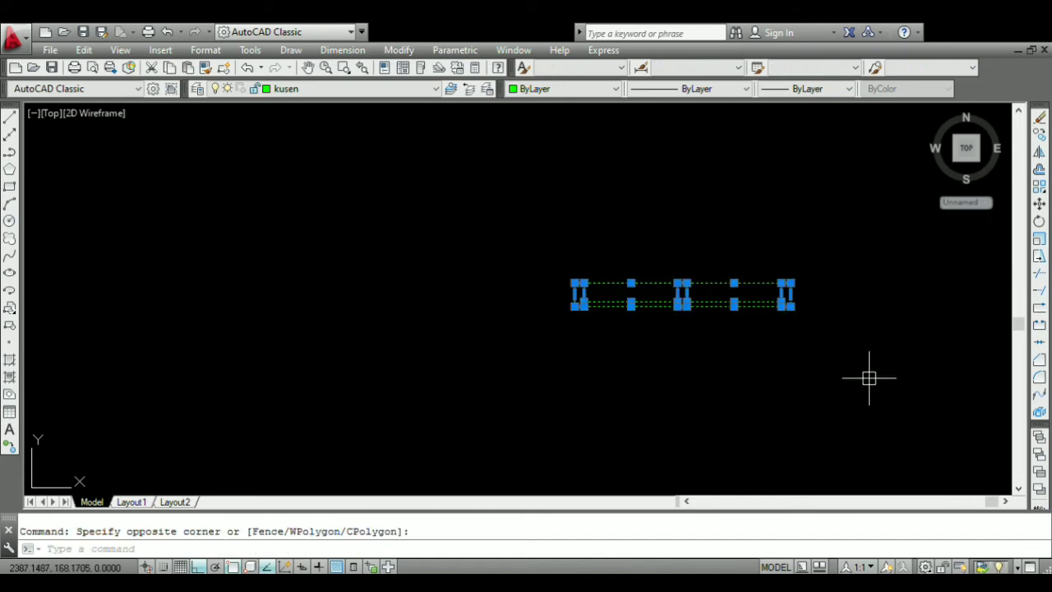
{"action": "type", "text": "b"}
{"action": "key", "text": "Return"}
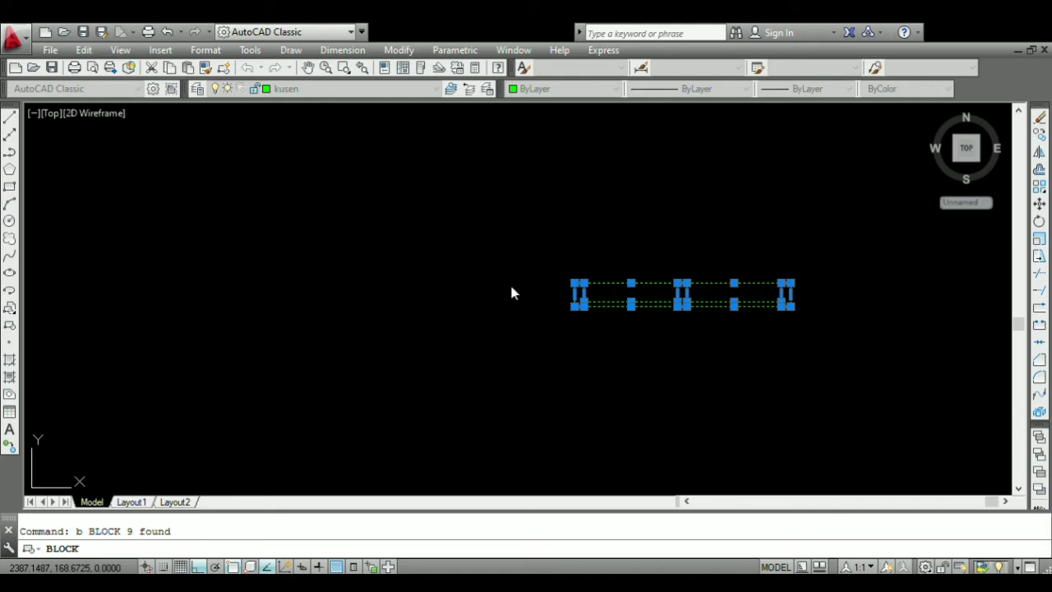
{"action": "left_click", "coordinate": [587, 452]}
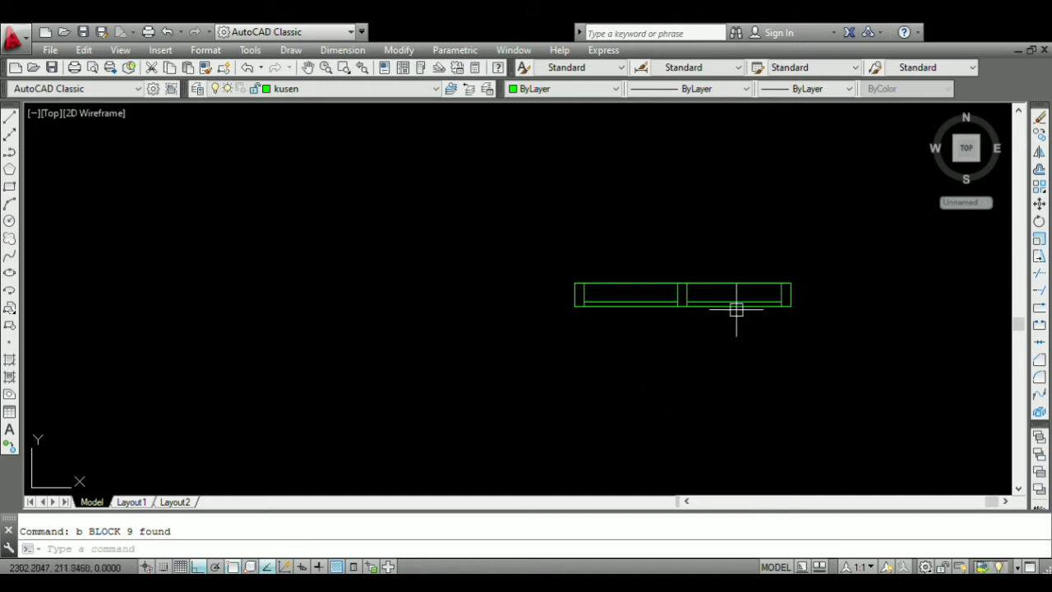
- Move the window block by the centre of its middle mullion to the midpoint of the lower-right room's bottom wall centre line, with Ortho off
{"action": "type", "text": "m"}
{"action": "key", "text": "Return"}
{"action": "scroll", "coordinate": [596, 292], "scroll_direction": "up", "scroll_amount": 4}
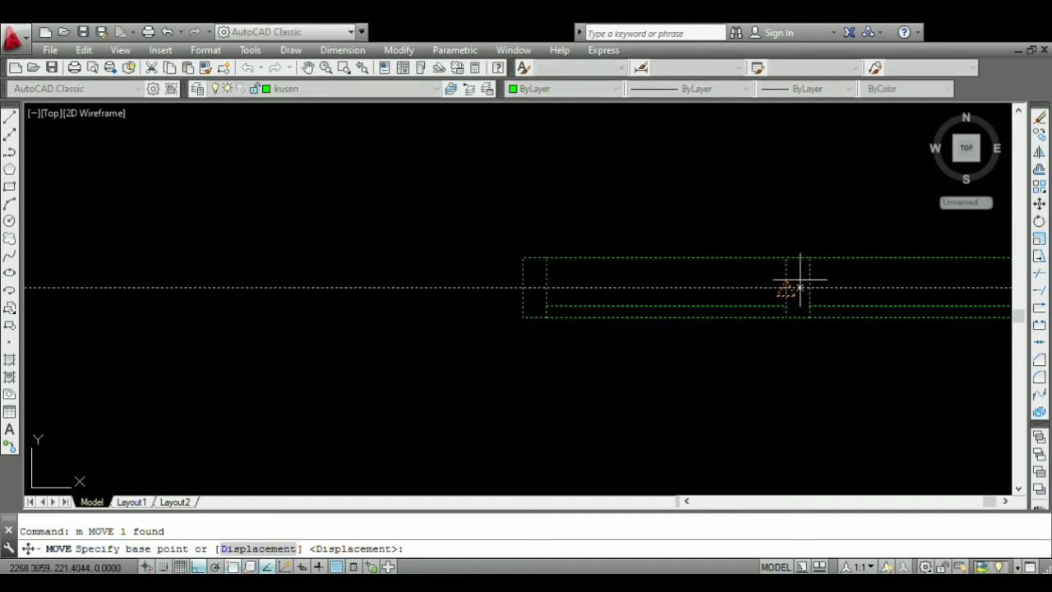
{"action": "left_click", "coordinate": [795, 286]}
{"action": "scroll", "coordinate": [796, 275], "scroll_direction": "down", "scroll_amount": 4}
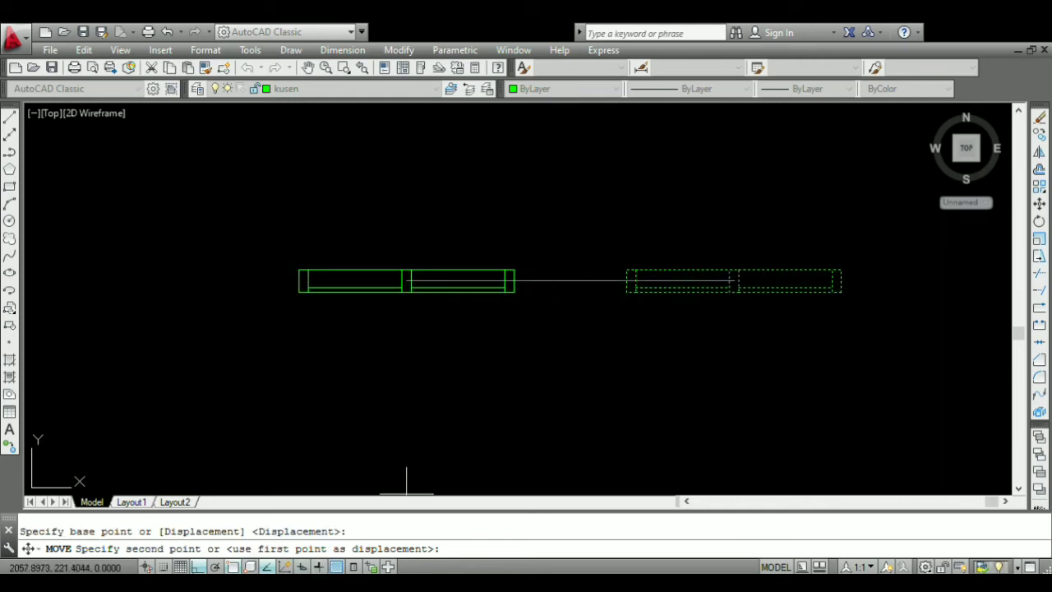
{"action": "key", "text": "F8"}
{"action": "scroll", "coordinate": [740, 234], "scroll_direction": "down", "scroll_amount": 8}
{"action": "scroll", "coordinate": [704, 258], "scroll_direction": "up", "scroll_amount": 5}
{"action": "scroll", "coordinate": [694, 267], "scroll_direction": "down", "scroll_amount": 5}
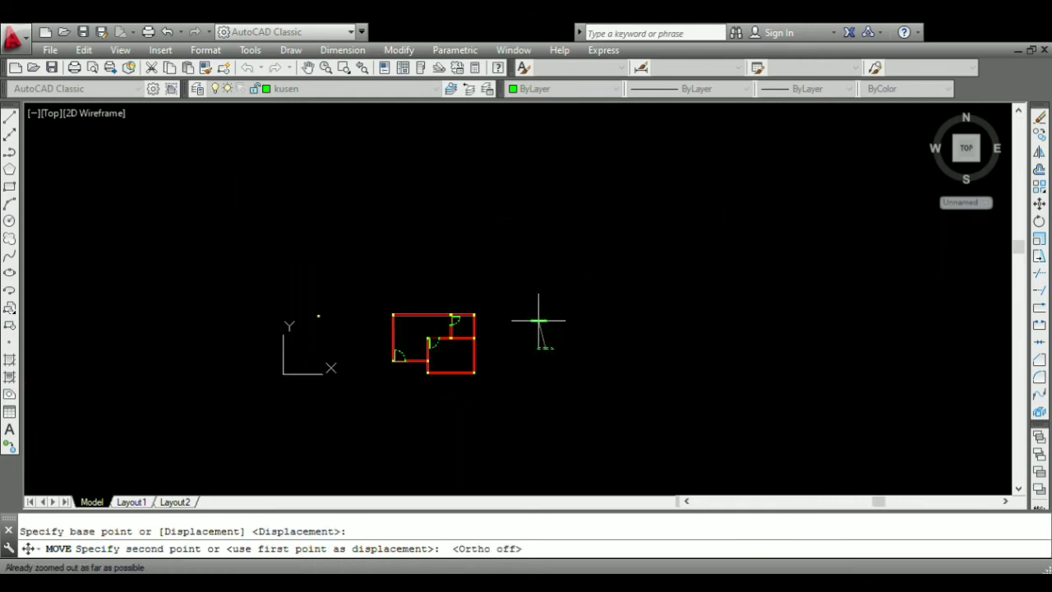
{"action": "scroll", "coordinate": [539, 321], "scroll_direction": "up", "scroll_amount": 8}
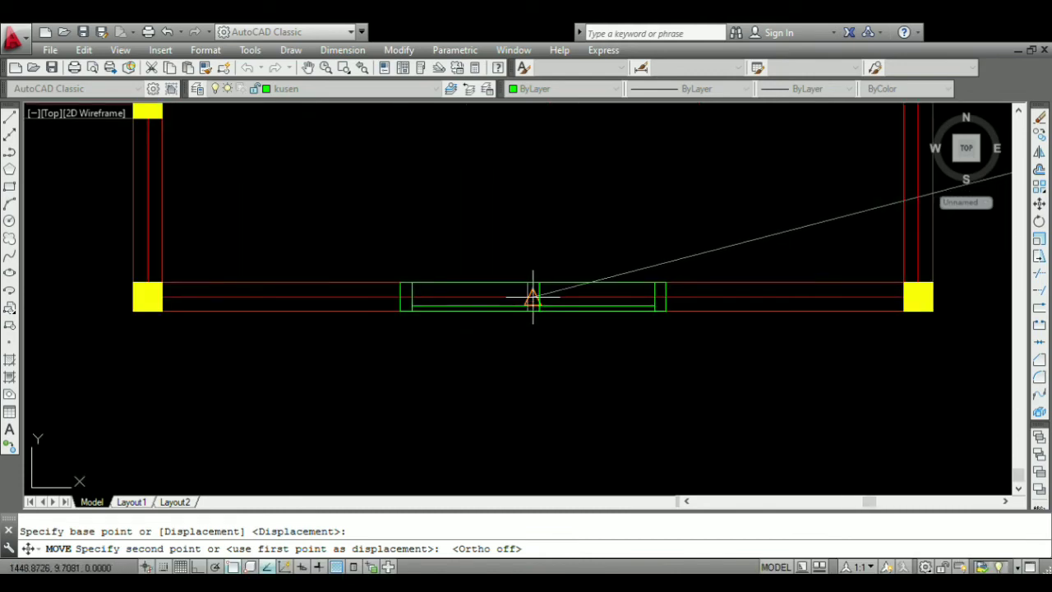
{"action": "left_click", "coordinate": [532, 297]}
{"action": "scroll", "coordinate": [629, 324], "scroll_direction": "down", "scroll_amount": 8}
{"action": "scroll", "coordinate": [622, 316], "scroll_direction": "down", "scroll_amount": 3}
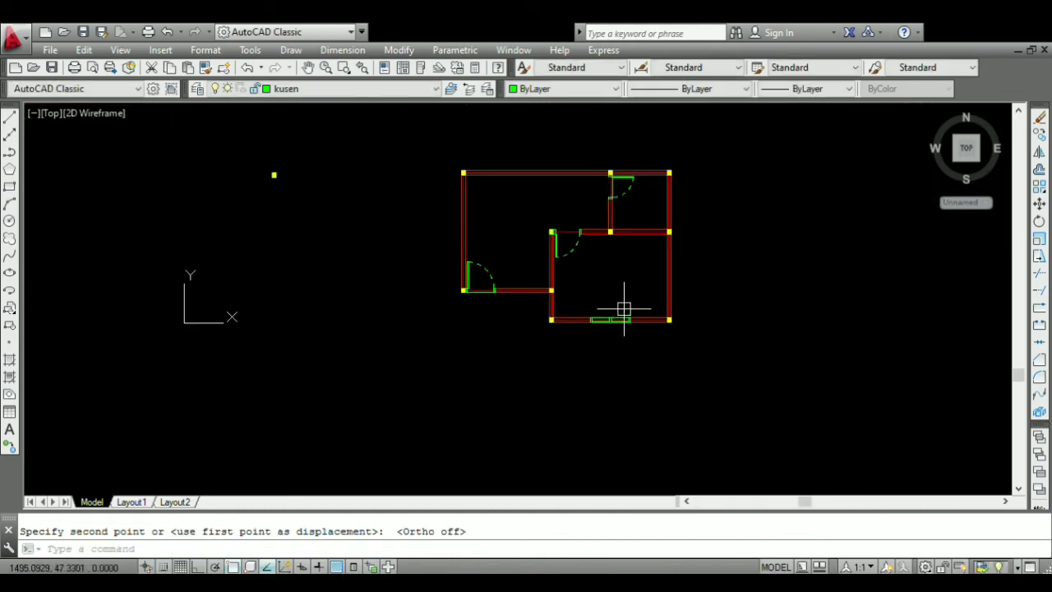
- Make the "dinding dalam" layer current
{"action": "scroll", "coordinate": [624, 309], "scroll_direction": "up", "scroll_amount": 4}
{"action": "scroll", "coordinate": [521, 282], "scroll_direction": "down", "scroll_amount": 4}
{"action": "scroll", "coordinate": [455, 233], "scroll_direction": "up", "scroll_amount": 2}
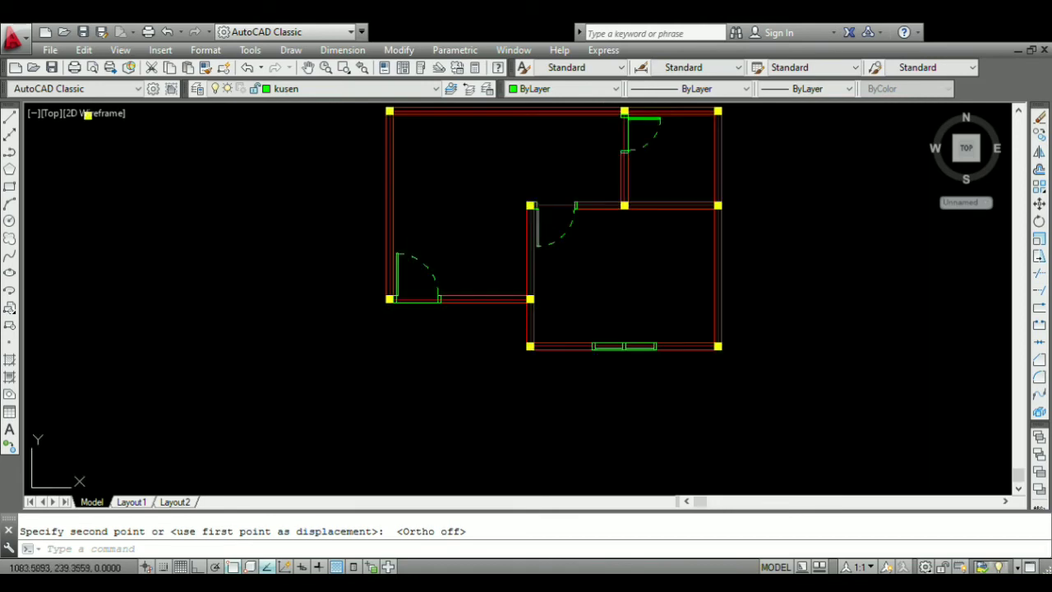
{"action": "scroll", "coordinate": [416, 206], "scroll_direction": "down", "scroll_amount": 2}
{"action": "scroll", "coordinate": [416, 206], "scroll_direction": "up", "scroll_amount": 5}
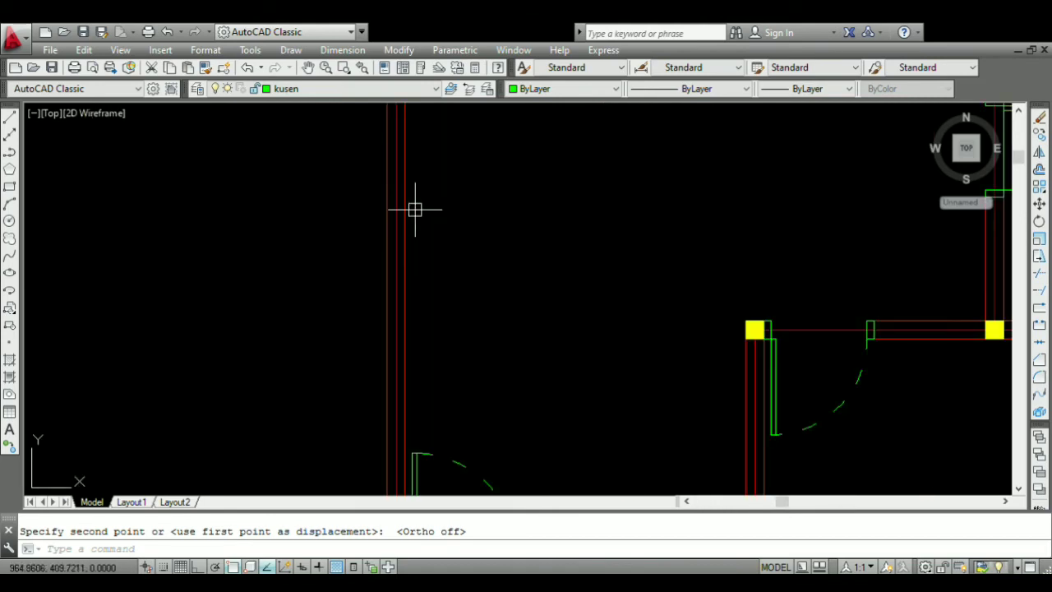
{"action": "scroll", "coordinate": [416, 206], "scroll_direction": "down", "scroll_amount": 4}
{"action": "scroll", "coordinate": [391, 182], "scroll_direction": "up", "scroll_amount": 4}
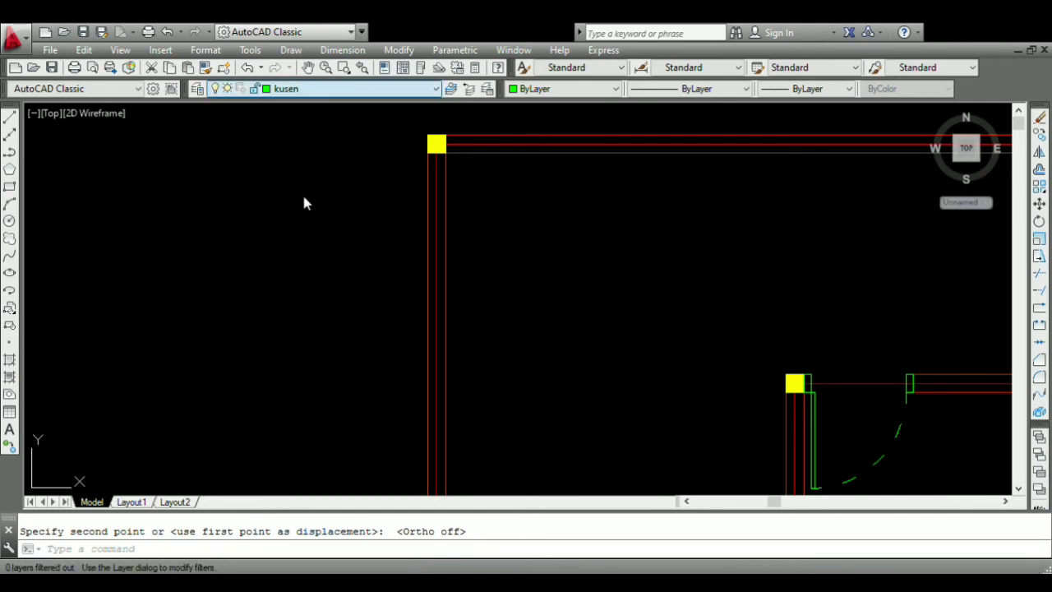
{"action": "scroll", "coordinate": [314, 143], "scroll_direction": "down", "scroll_amount": 4}
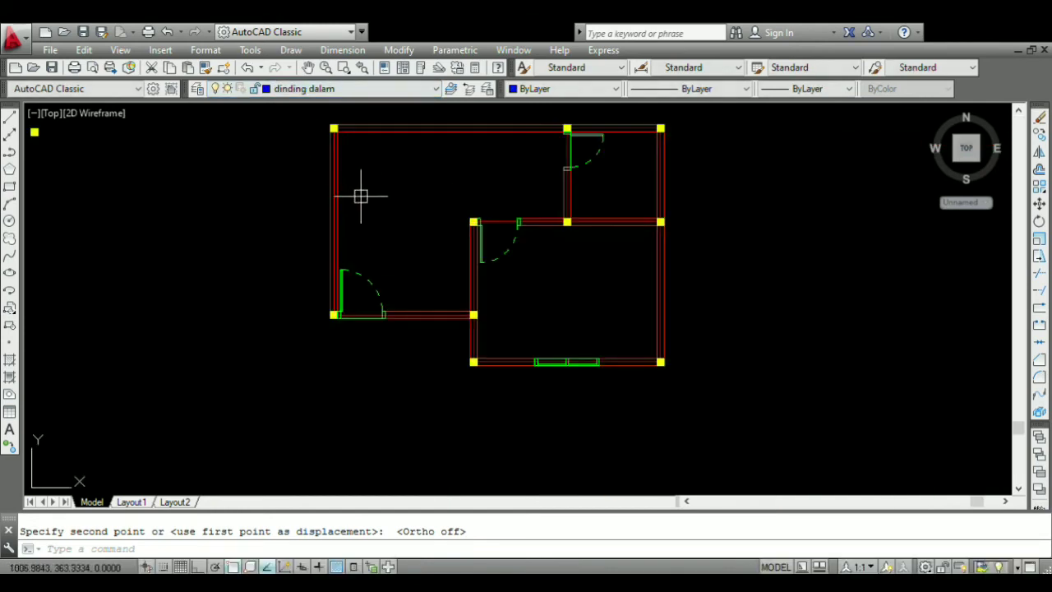
- Start a multiline with Zero justification and a scale of 11
{"action": "scroll", "coordinate": [235, 162], "scroll_direction": "up", "scroll_amount": 2}
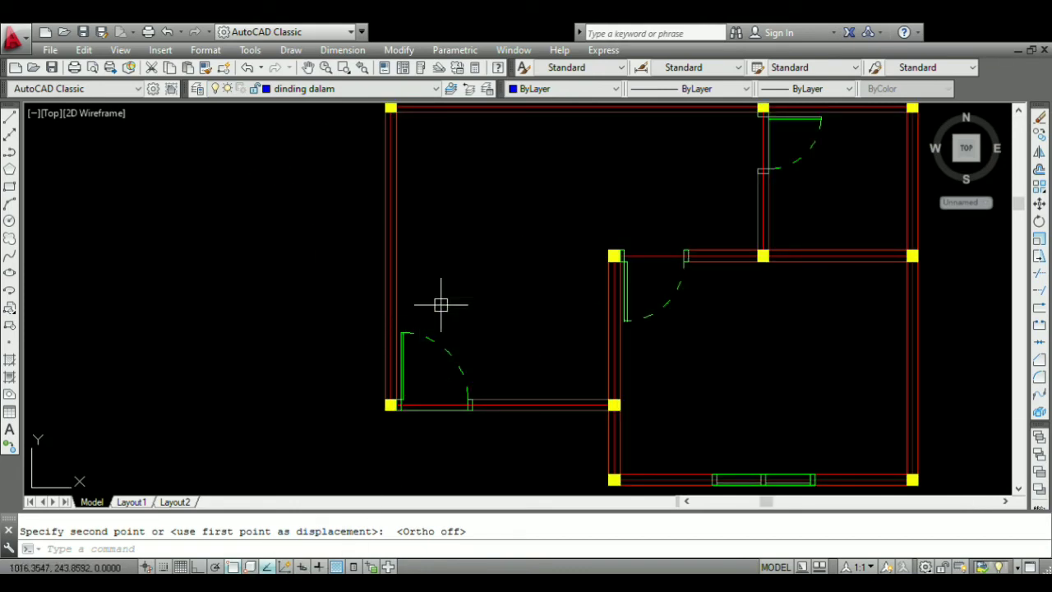
{"action": "scroll", "coordinate": [440, 308], "scroll_direction": "down", "scroll_amount": 4}
{"action": "scroll", "coordinate": [427, 313], "scroll_direction": "up", "scroll_amount": 4}
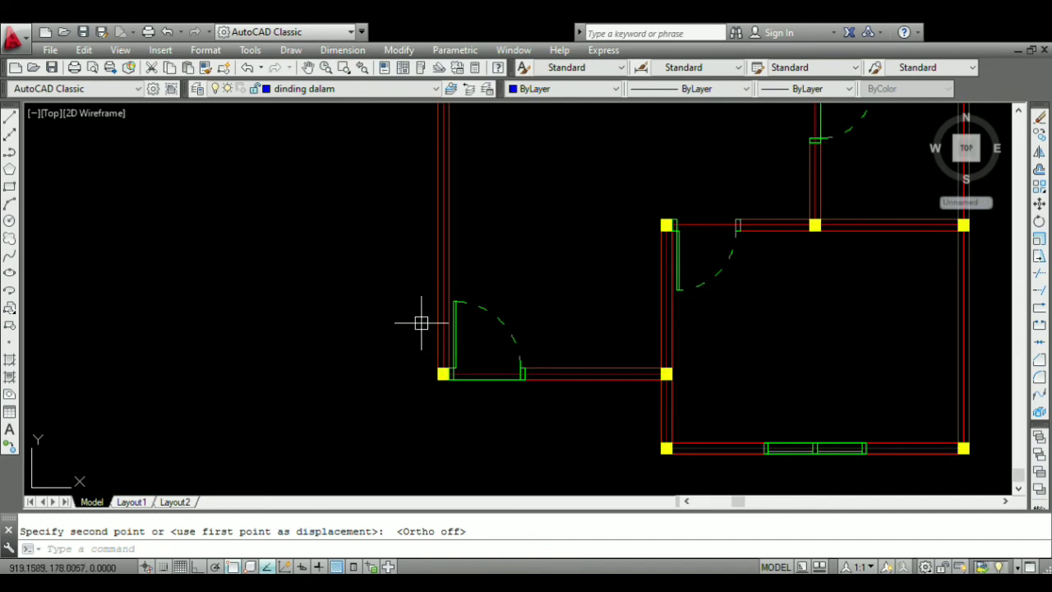
{"action": "scroll", "coordinate": [394, 297], "scroll_direction": "down", "scroll_amount": 4}
{"action": "scroll", "coordinate": [387, 292], "scroll_direction": "up", "scroll_amount": 2}
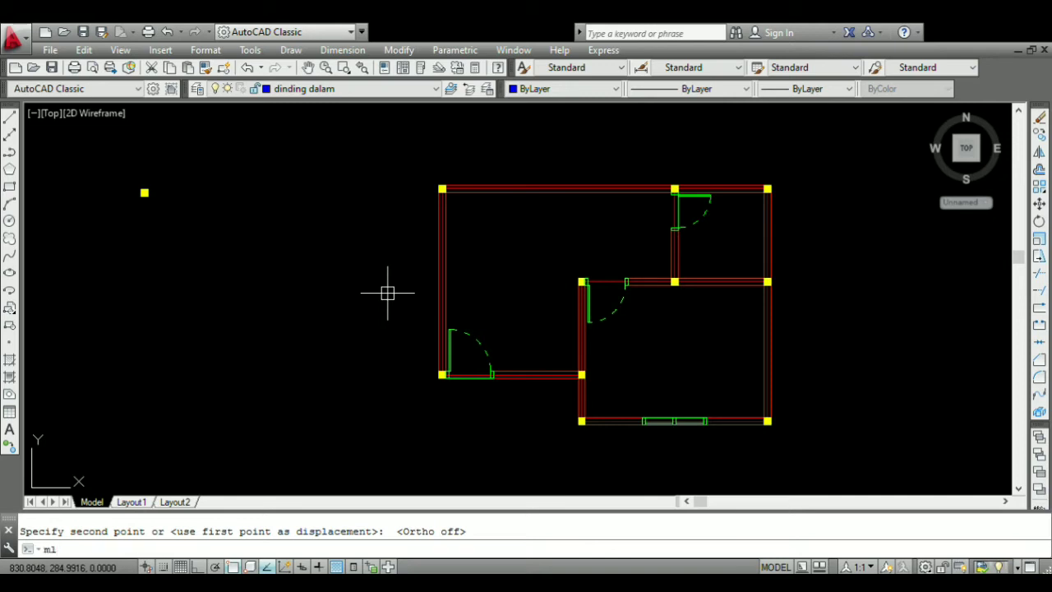
{"action": "key", "text": "Return"}
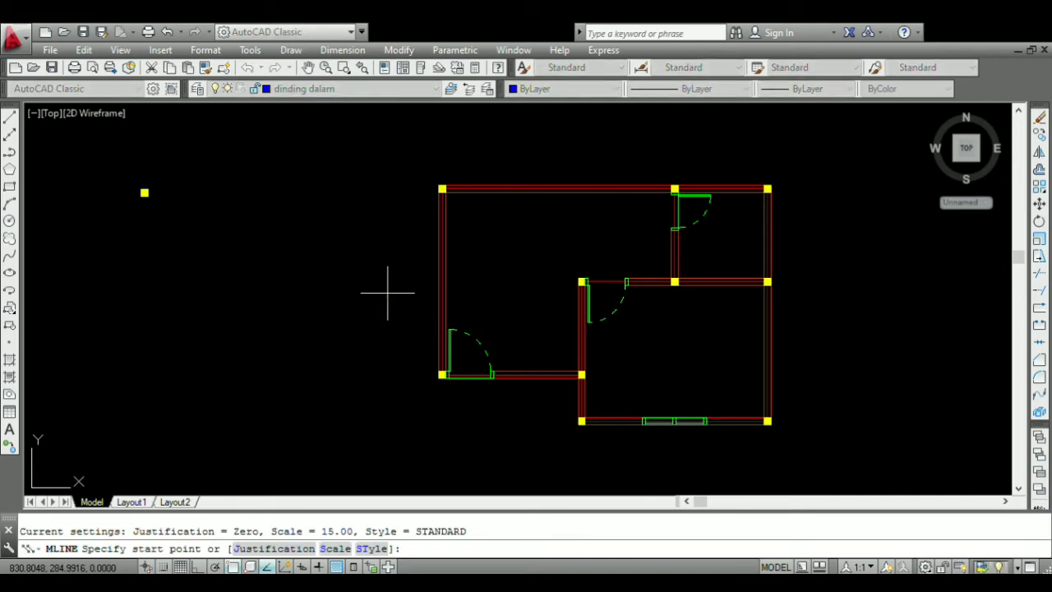
{"action": "type", "text": "j"}
{"action": "key", "text": "Return"}
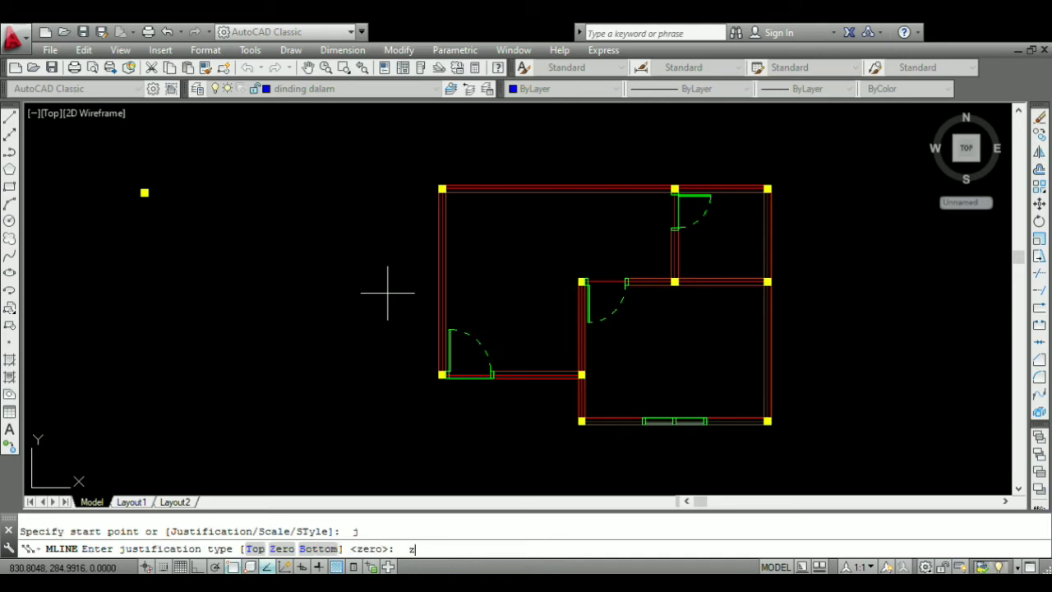
{"action": "type", "text": "z"}
{"action": "key", "text": "Return"}
{"action": "type", "text": "s"}
{"action": "key", "text": "Return"}
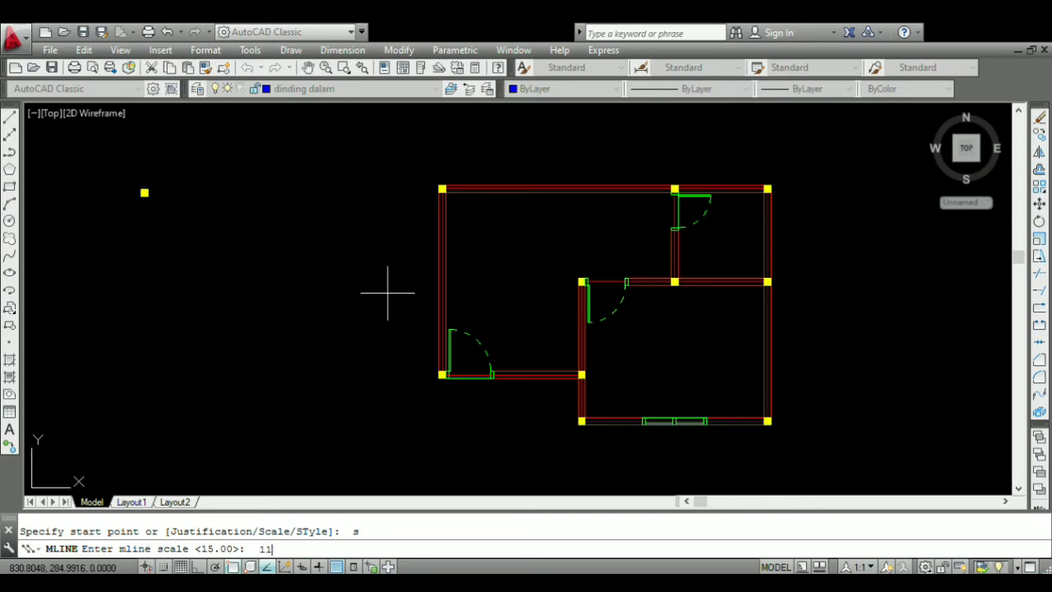
{"action": "key", "text": "Return"}
- Draw the inner multiline down the plan's far-left wall, between the facing side midpoints of its two corner columns, with Ortho on
{"action": "scroll", "coordinate": [443, 191], "scroll_direction": "up", "scroll_amount": 10}
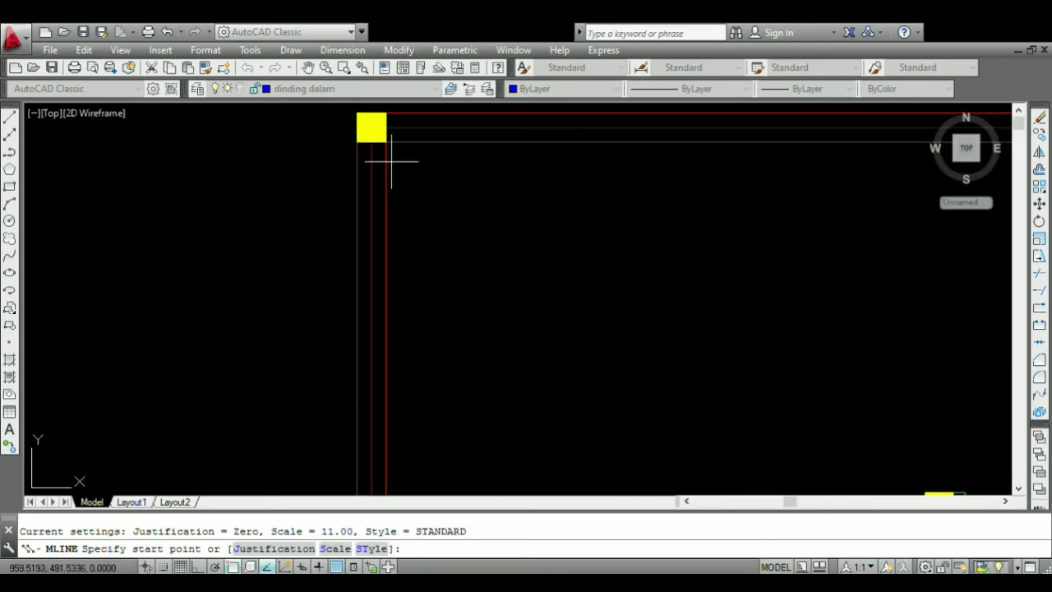
{"action": "left_click", "coordinate": [345, 117]}
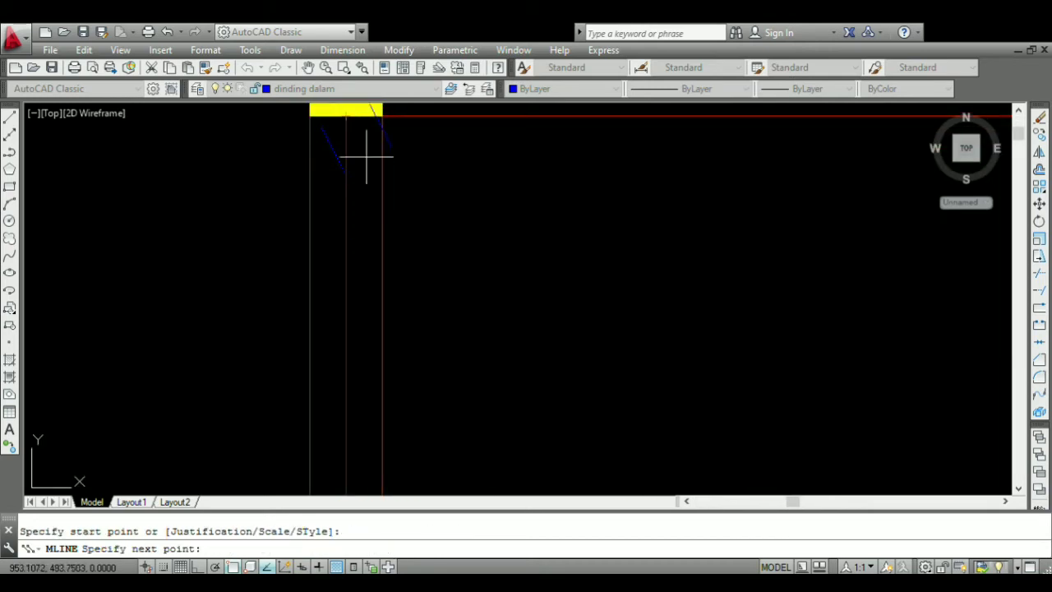
{"action": "scroll", "coordinate": [357, 214], "scroll_direction": "down", "scroll_amount": 5}
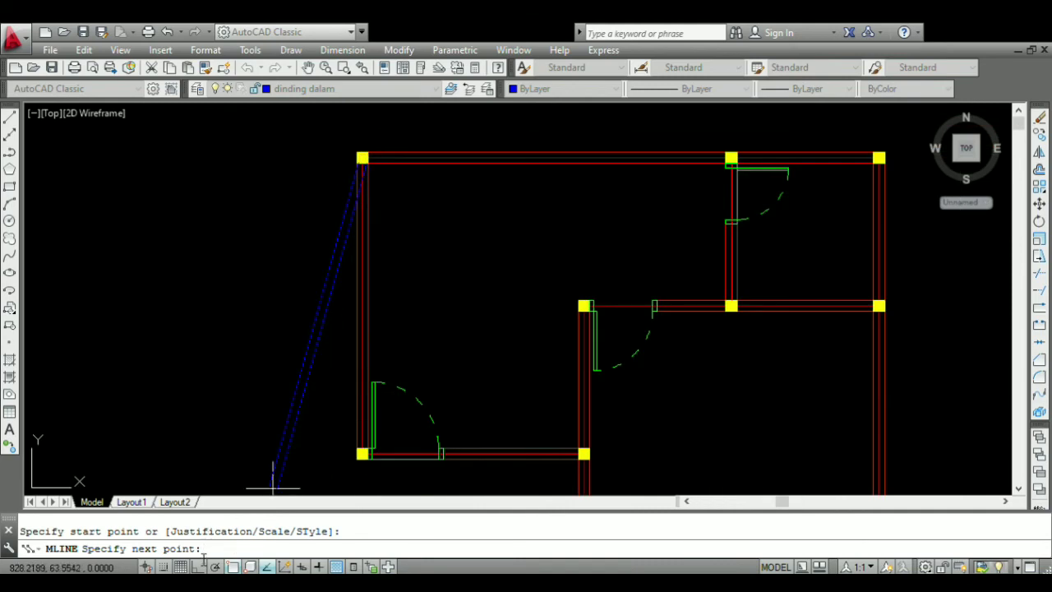
{"action": "key", "text": "F8"}
{"action": "scroll", "coordinate": [362, 454], "scroll_direction": "up", "scroll_amount": 6}
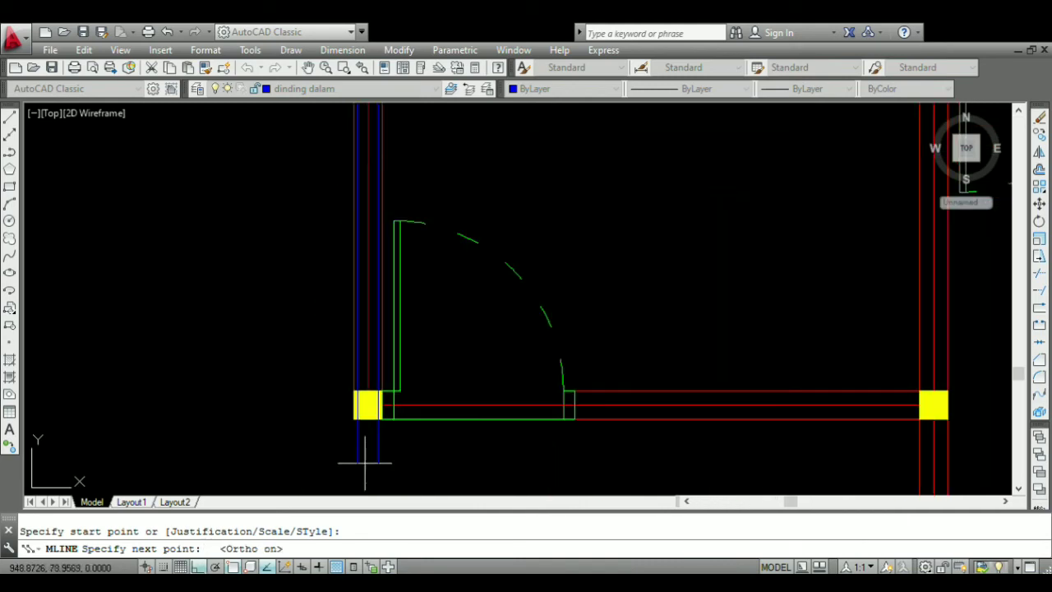
{"action": "left_click", "coordinate": [368, 359]}
{"action": "key", "text": "Return"}
{"action": "scroll", "coordinate": [362, 337], "scroll_direction": "down", "scroll_amount": 5}
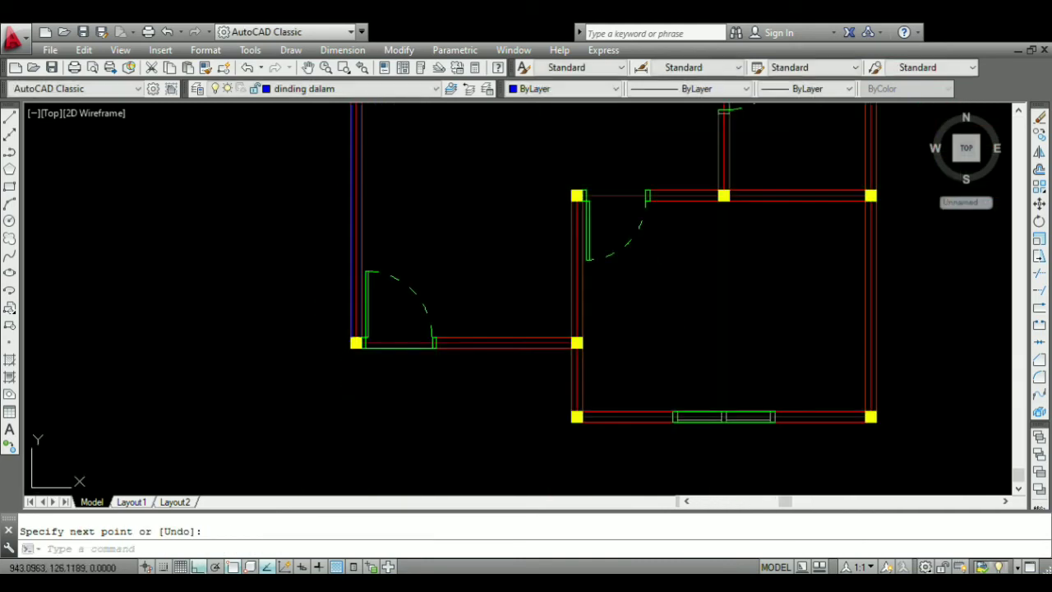
- Draw an inner multiline from the outer midpoint of the lower-left door's right jamb to the column at the wall's right end
{"action": "scroll", "coordinate": [450, 350], "scroll_direction": "up", "scroll_amount": 6}
{"action": "key", "text": "Return"}
{"action": "scroll", "coordinate": [441, 340], "scroll_direction": "up", "scroll_amount": 4}
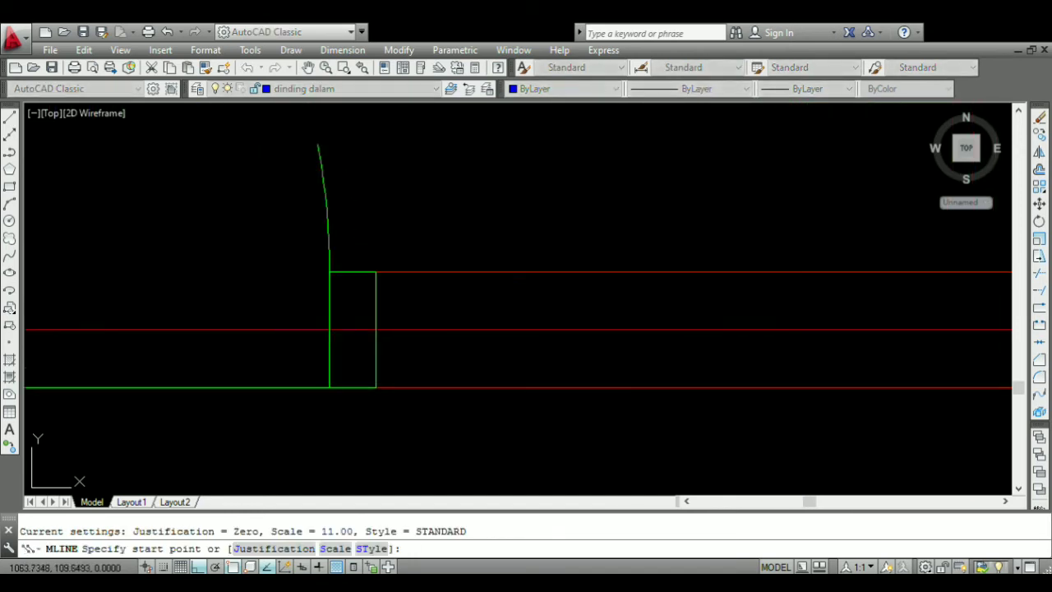
{"action": "left_click", "coordinate": [375, 330]}
{"action": "scroll", "coordinate": [334, 319], "scroll_direction": "down", "scroll_amount": 3}
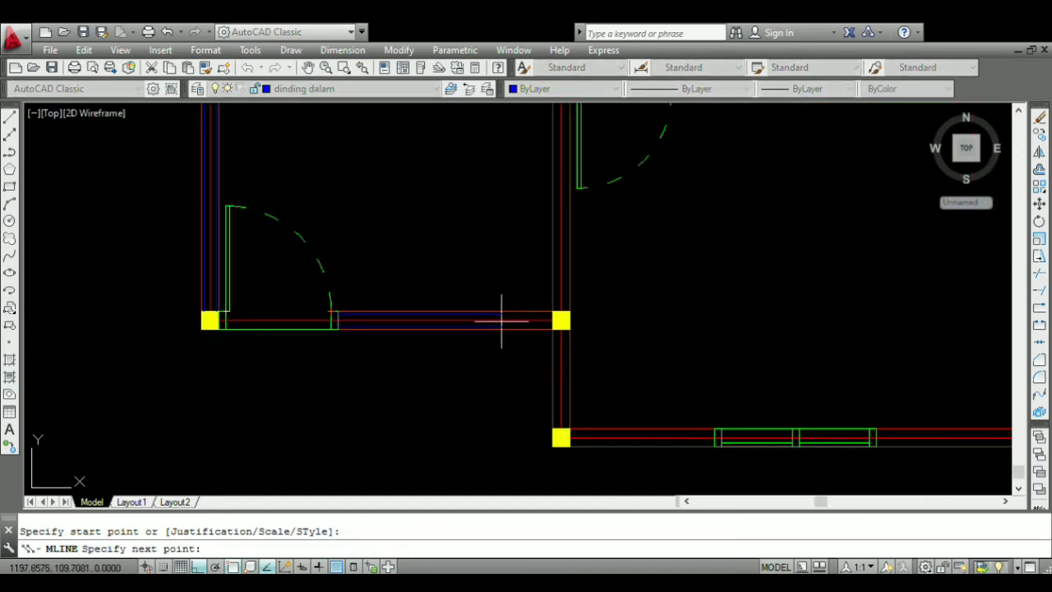
{"action": "scroll", "coordinate": [502, 321], "scroll_direction": "up", "scroll_amount": 6}
{"action": "left_click", "coordinate": [542, 307]}
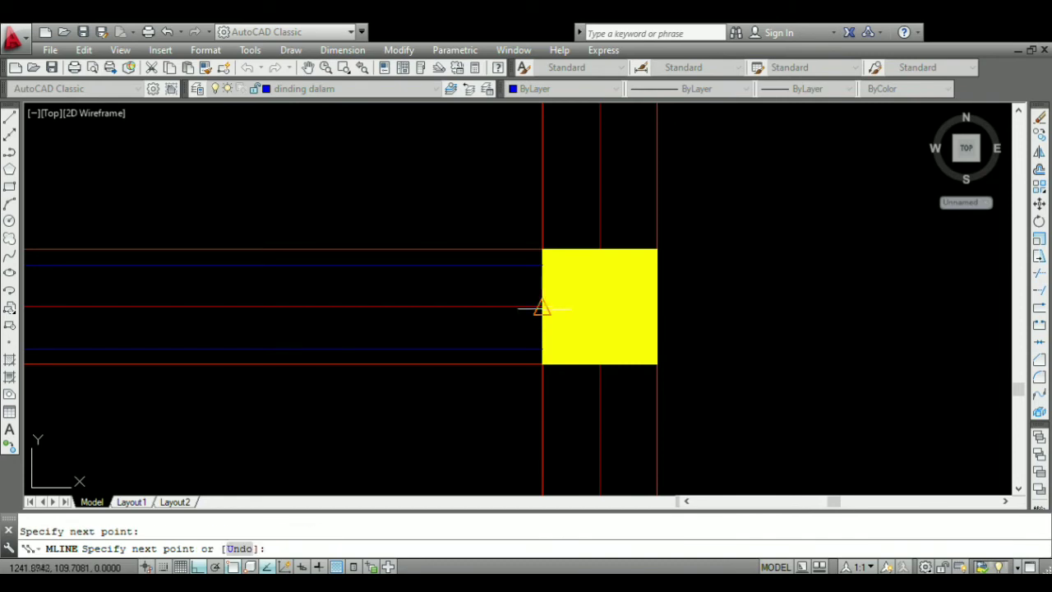
{"action": "key", "text": "Return"}
- Draw an inner multiline down the short wall from that column's bottom midpoint to the lower-right room's bottom-left corner column
{"action": "scroll", "coordinate": [477, 314], "scroll_direction": "down", "scroll_amount": 7}
{"action": "scroll", "coordinate": [482, 350], "scroll_direction": "up", "scroll_amount": 5}
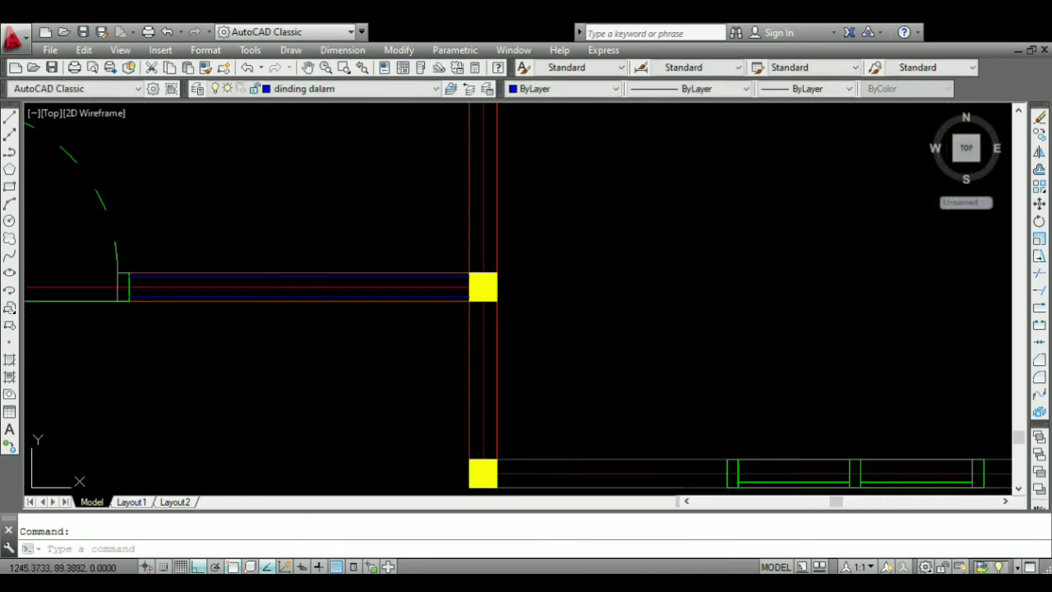
{"action": "key", "text": "Return"}
{"action": "scroll", "coordinate": [481, 291], "scroll_direction": "up", "scroll_amount": 4}
{"action": "left_click", "coordinate": [484, 298]}
{"action": "scroll", "coordinate": [484, 296], "scroll_direction": "down", "scroll_amount": 4}
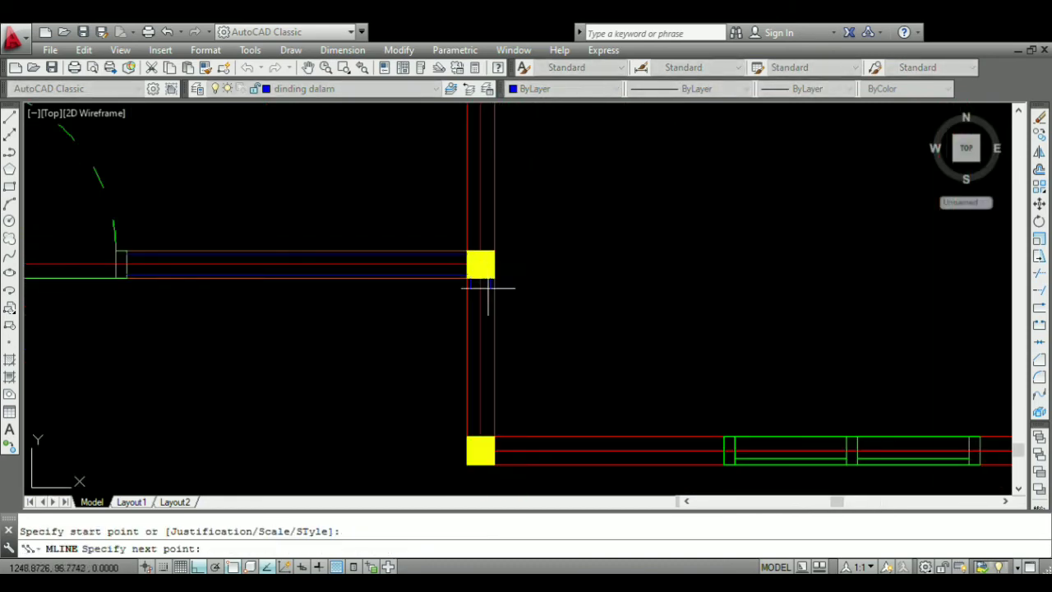
{"action": "scroll", "coordinate": [480, 444], "scroll_direction": "up", "scroll_amount": 2}
{"action": "left_click", "coordinate": [480, 433]}
{"action": "key", "text": "Return"}
- Draw an inner multiline along the bottom wall from the bottom-left corner column's right midpoint to the window's left jamb
{"action": "scroll", "coordinate": [468, 320], "scroll_direction": "down", "scroll_amount": 5}
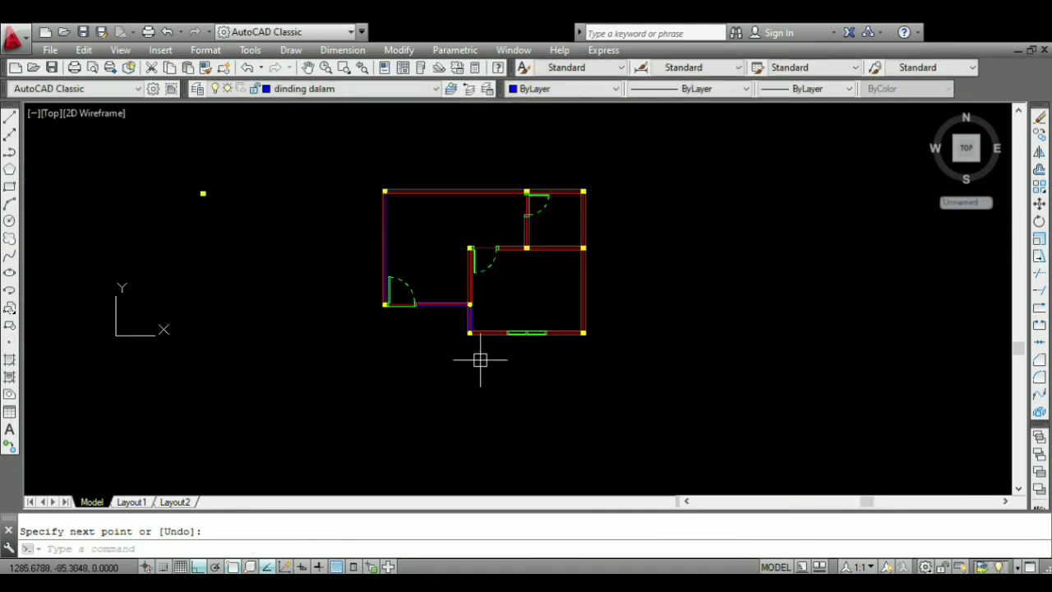
{"action": "scroll", "coordinate": [475, 336], "scroll_direction": "up", "scroll_amount": 3}
{"action": "scroll", "coordinate": [458, 327], "scroll_direction": "up", "scroll_amount": 1}
{"action": "scroll", "coordinate": [459, 329], "scroll_direction": "up", "scroll_amount": 2}
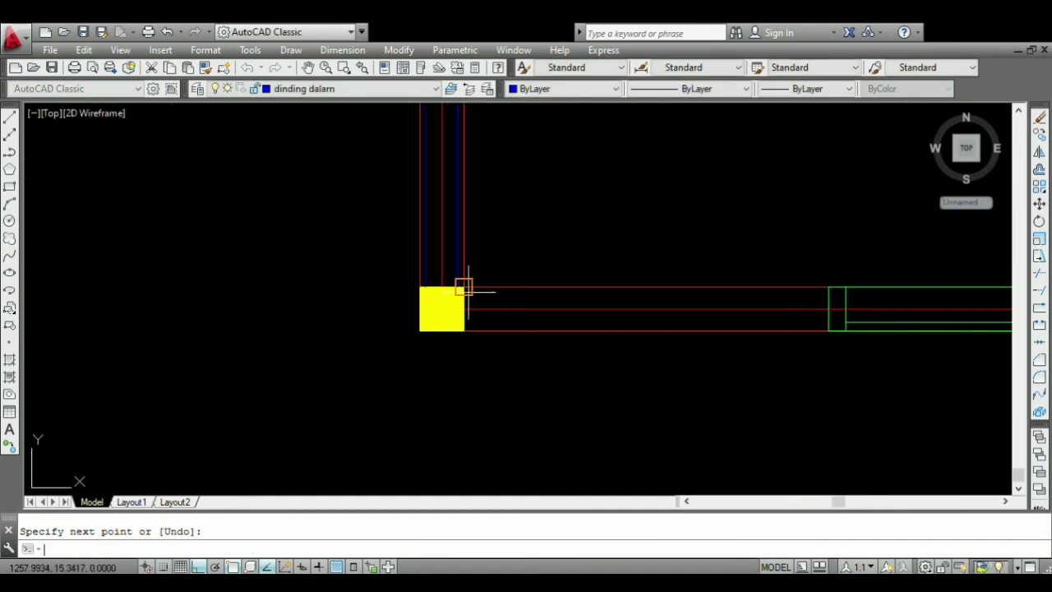
{"action": "key", "text": "Return"}
{"action": "left_click", "coordinate": [464, 310]}
{"action": "scroll", "coordinate": [854, 313], "scroll_direction": "up", "scroll_amount": 4}
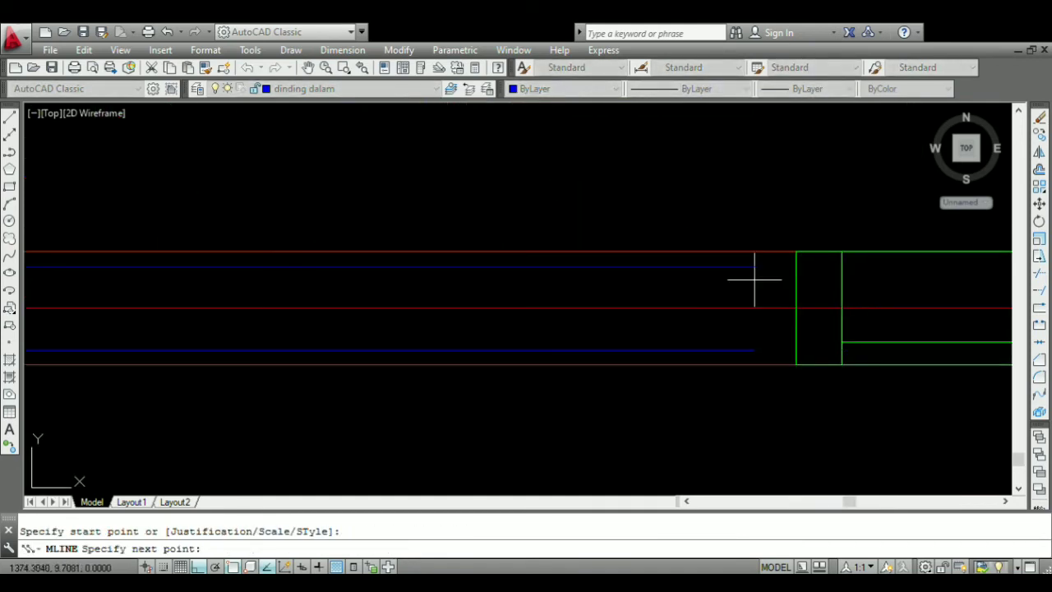
{"action": "left_click", "coordinate": [796, 308]}
{"action": "key", "text": "Return"}
- Draw an inner multiline along the bottom wall from the window's right jamb to the bottom-right corner column
{"action": "scroll", "coordinate": [461, 326], "scroll_direction": "down", "scroll_amount": 5}
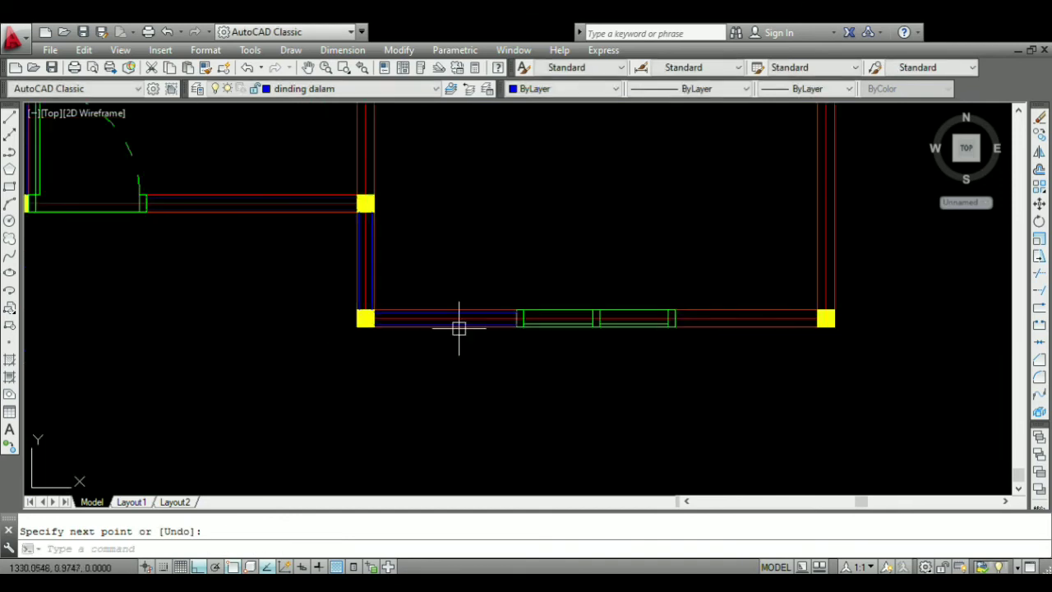
{"action": "scroll", "coordinate": [732, 318], "scroll_direction": "up", "scroll_amount": 6}
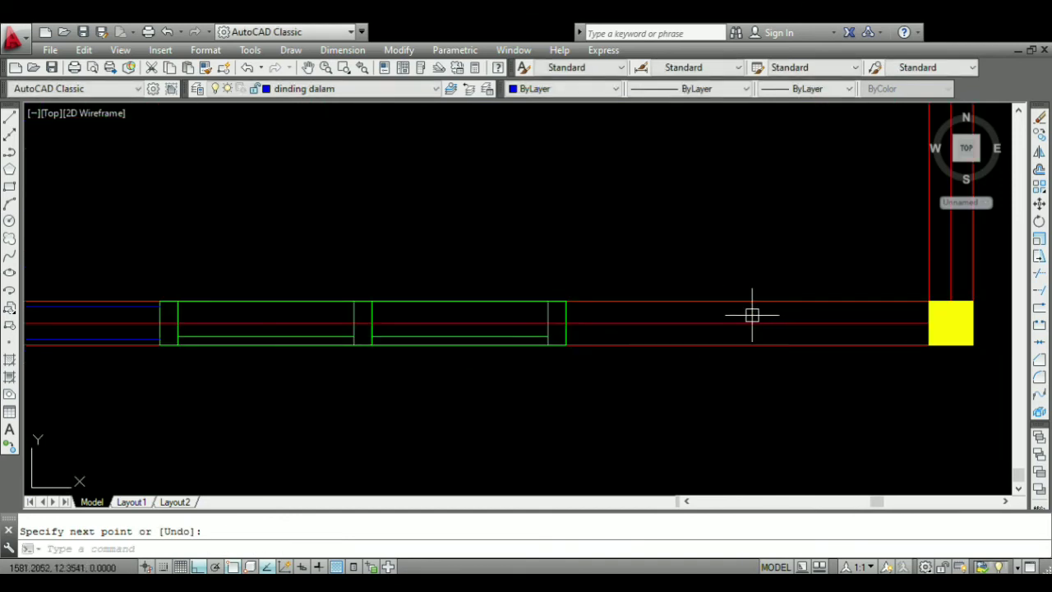
{"action": "key", "text": "Return"}
{"action": "left_click", "coordinate": [549, 324]}
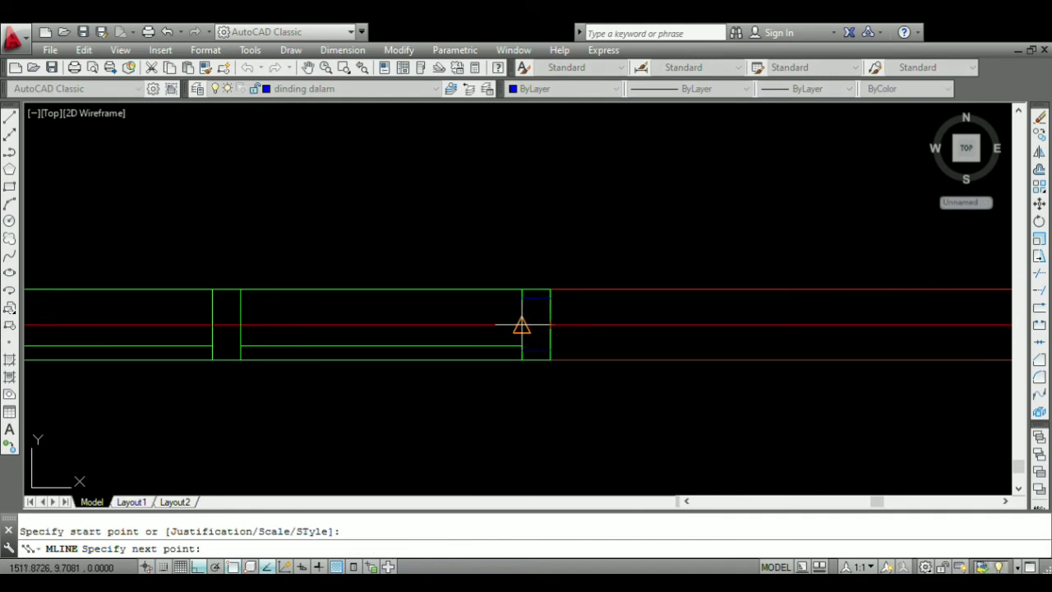
{"action": "scroll", "coordinate": [575, 324], "scroll_direction": "down", "scroll_amount": 4}
{"action": "scroll", "coordinate": [649, 337], "scroll_direction": "up", "scroll_amount": 2}
{"action": "left_click", "coordinate": [645, 337]}
{"action": "key", "text": "Return"}
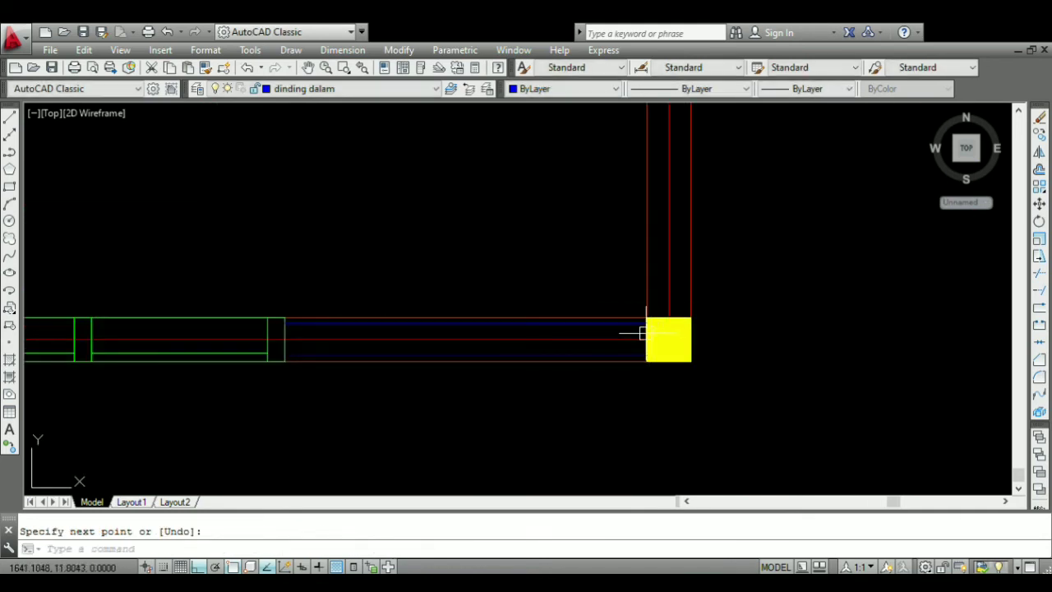
- Draw an inner multiline up the right wall from the bottom-right corner column's top midpoint to the middle right column's bottom midpoint
{"action": "scroll", "coordinate": [518, 369], "scroll_direction": "down", "scroll_amount": 2}
{"action": "scroll", "coordinate": [523, 359], "scroll_direction": "up", "scroll_amount": 3}
{"action": "key", "text": "Return"}
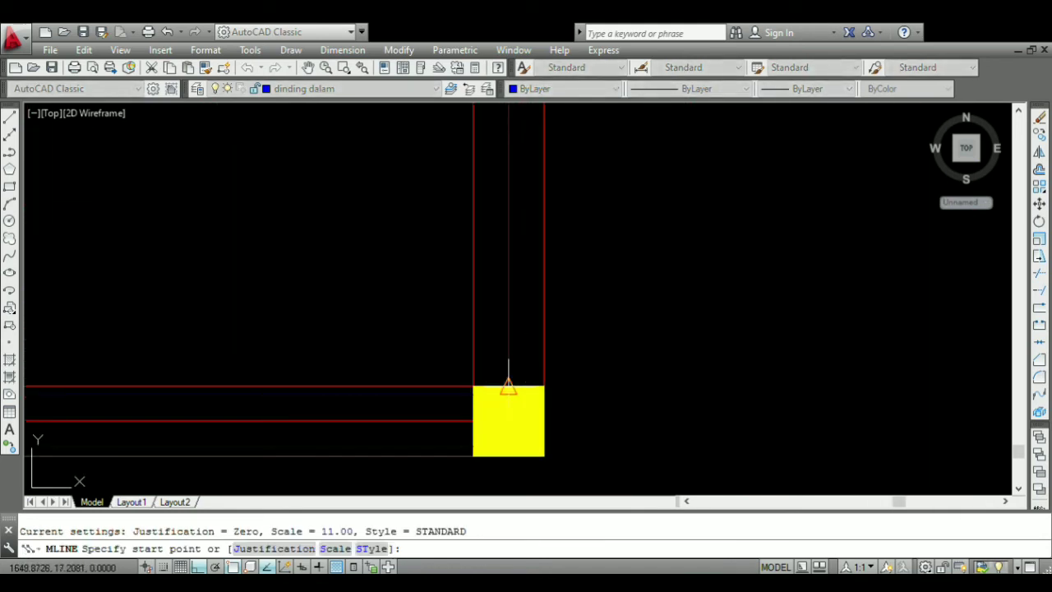
{"action": "left_click", "coordinate": [508, 387]}
{"action": "scroll", "coordinate": [501, 394], "scroll_direction": "down", "scroll_amount": 5}
{"action": "scroll", "coordinate": [486, 317], "scroll_direction": "up", "scroll_amount": 5}
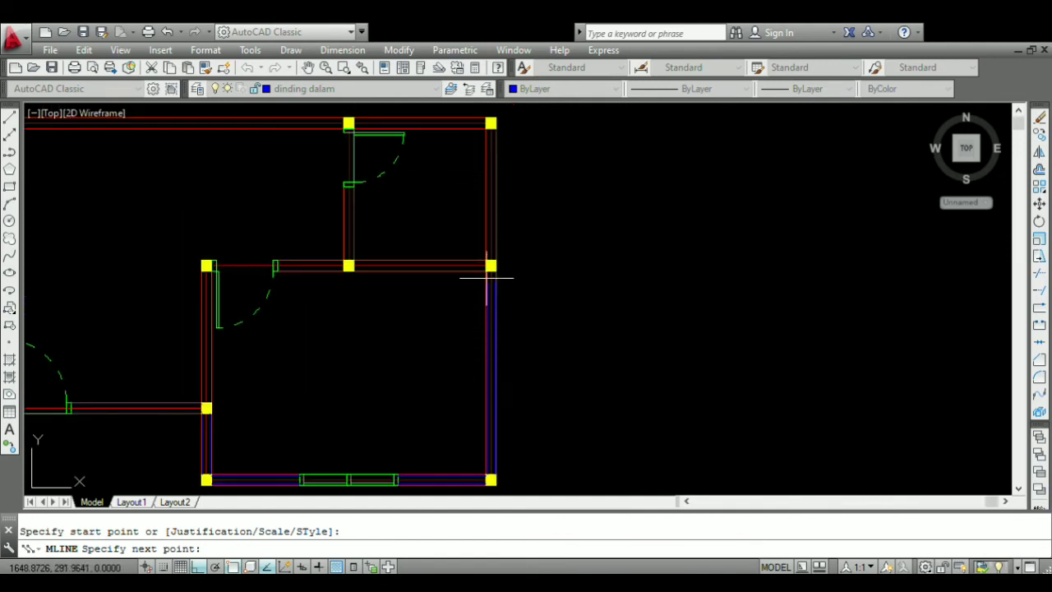
{"action": "scroll", "coordinate": [488, 329], "scroll_direction": "down", "scroll_amount": 3}
{"action": "scroll", "coordinate": [489, 325], "scroll_direction": "up", "scroll_amount": 3}
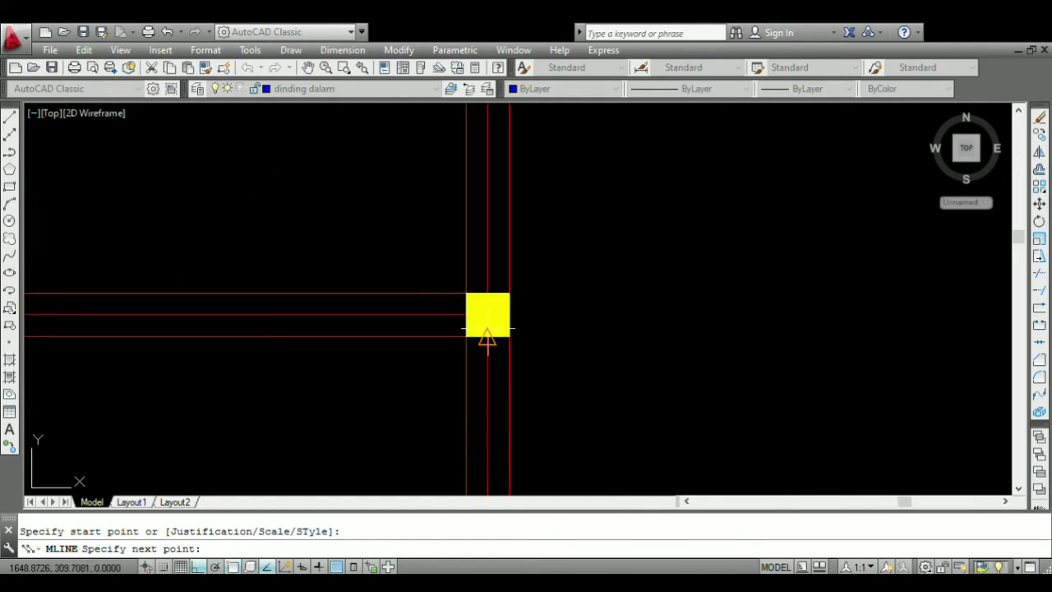
{"action": "scroll", "coordinate": [487, 330], "scroll_direction": "down", "scroll_amount": 4}
{"action": "scroll", "coordinate": [490, 239], "scroll_direction": "up", "scroll_amount": 2}
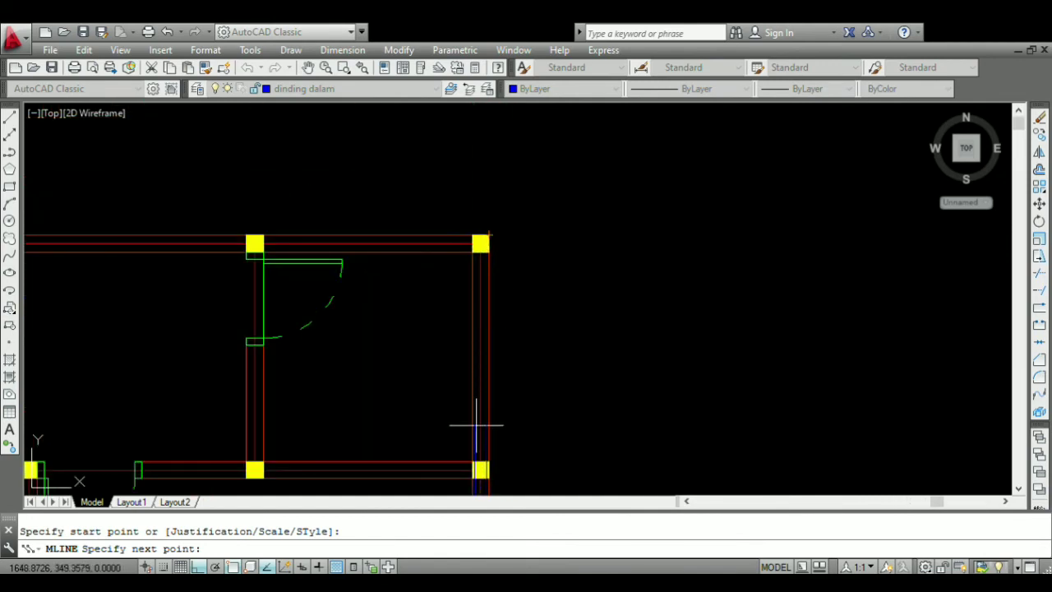
{"action": "scroll", "coordinate": [480, 432], "scroll_direction": "down", "scroll_amount": 4}
{"action": "scroll", "coordinate": [510, 197], "scroll_direction": "up", "scroll_amount": 7}
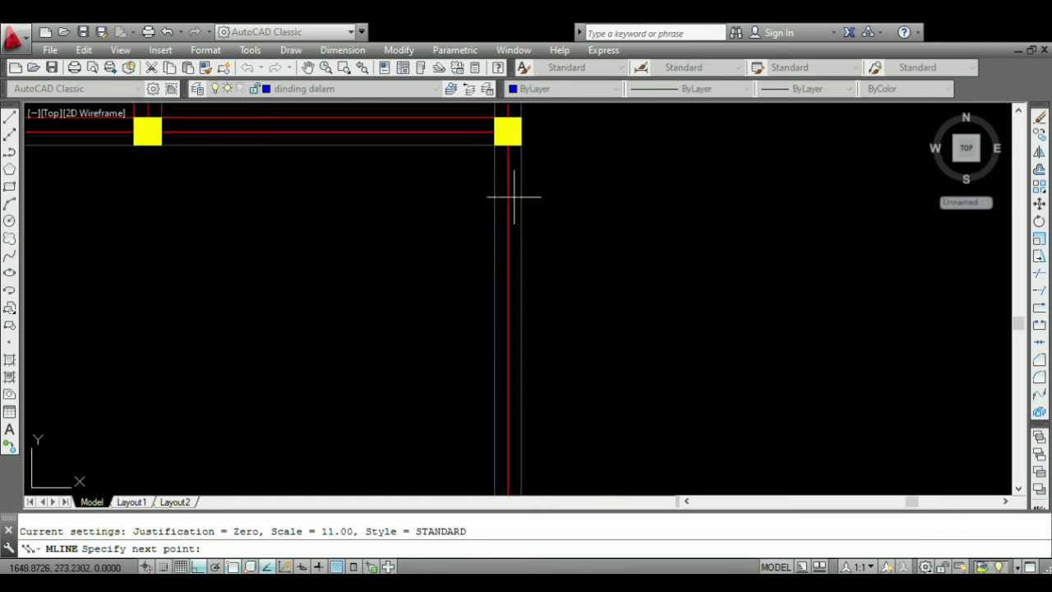
{"action": "left_click", "coordinate": [503, 139]}
{"action": "key", "text": "Return"}
- Draw an inner multiline up the right wall from the middle right column's top midpoint to the top-right corner column's bottom midpoint
{"action": "scroll", "coordinate": [503, 139], "scroll_direction": "down", "scroll_amount": 2}
{"action": "middle_click_drag", "start_coordinate": [503, 139], "coordinate": [467, 346]}
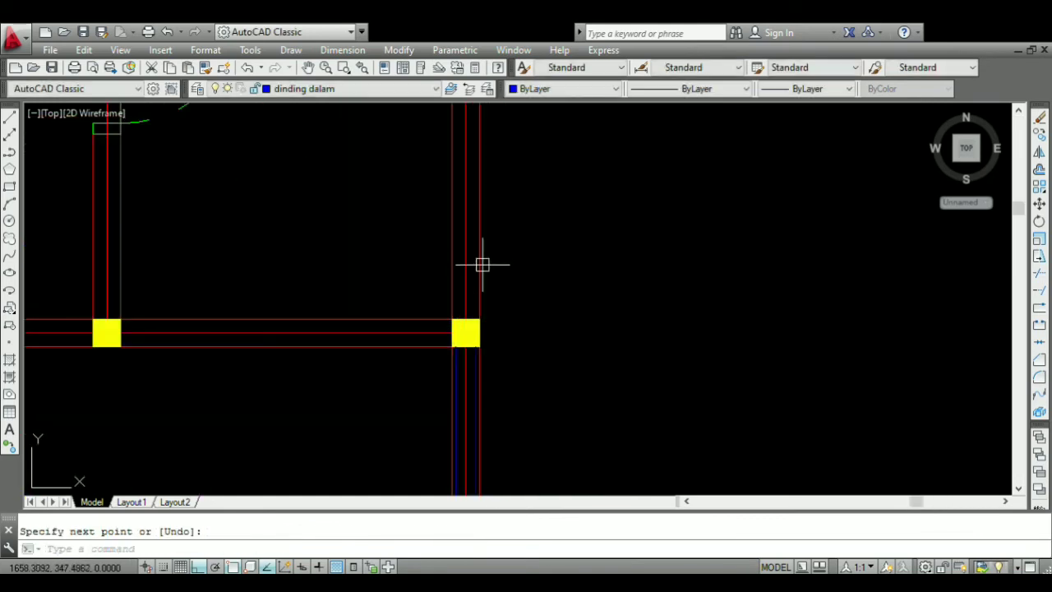
{"action": "key", "text": "Return"}
{"action": "left_click", "coordinate": [465, 319]}
{"action": "scroll", "coordinate": [463, 208], "scroll_direction": "up", "scroll_amount": 4}
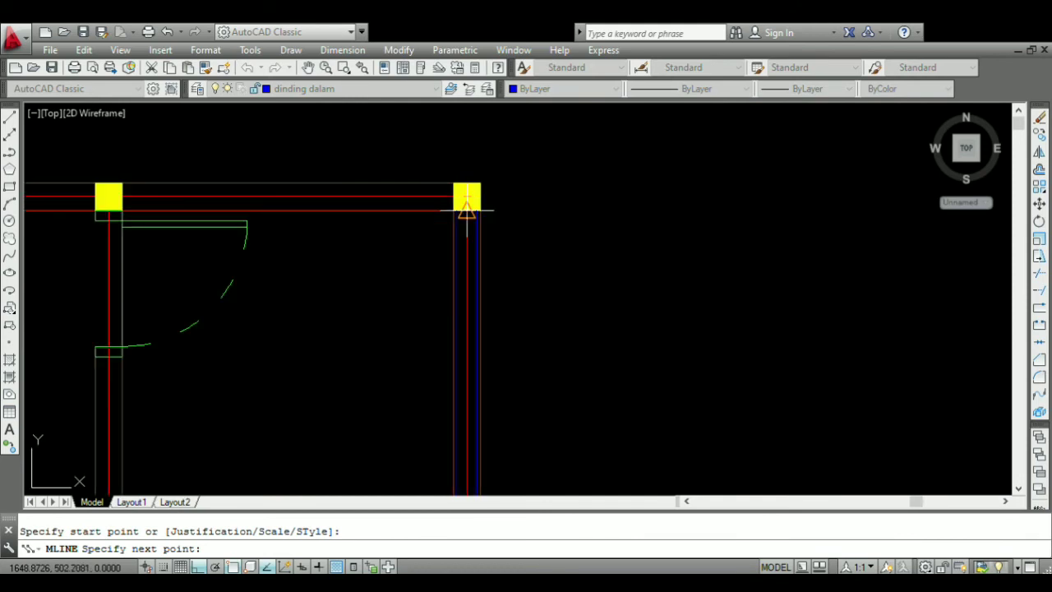
{"action": "left_click", "coordinate": [465, 206]}
{"action": "key", "text": "Return"}
- Draw an inner multiline along the top wall from the top-right corner column's left midpoint to the column above the upper door
{"action": "key", "text": "Return"}
{"action": "left_click", "coordinate": [453, 197]}
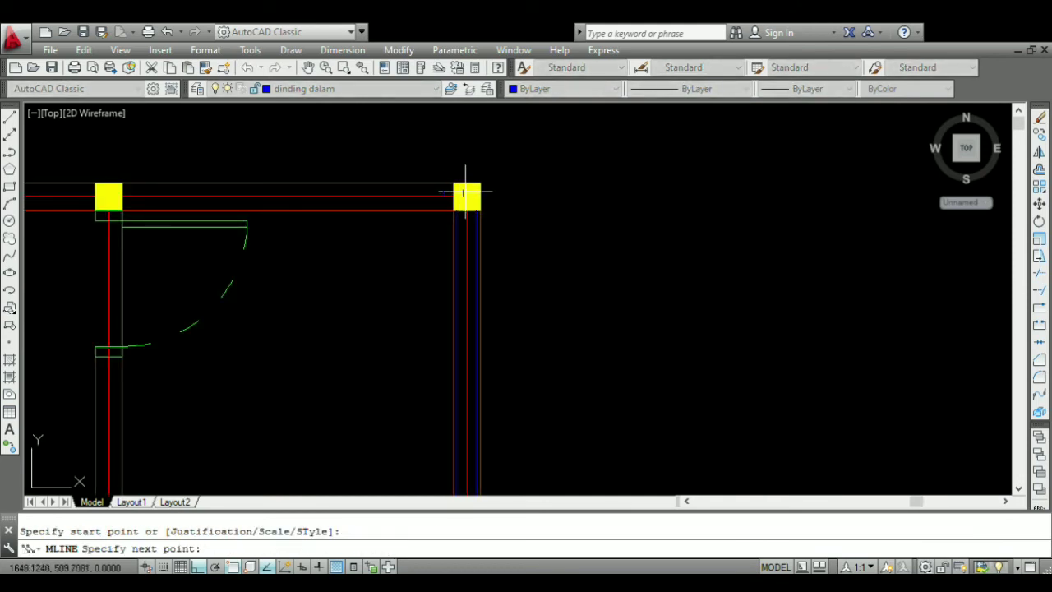
{"action": "middle_click_drag", "start_coordinate": [140, 209], "coordinate": [329, 197]}
{"action": "scroll", "coordinate": [309, 182], "scroll_direction": "up", "scroll_amount": 5}
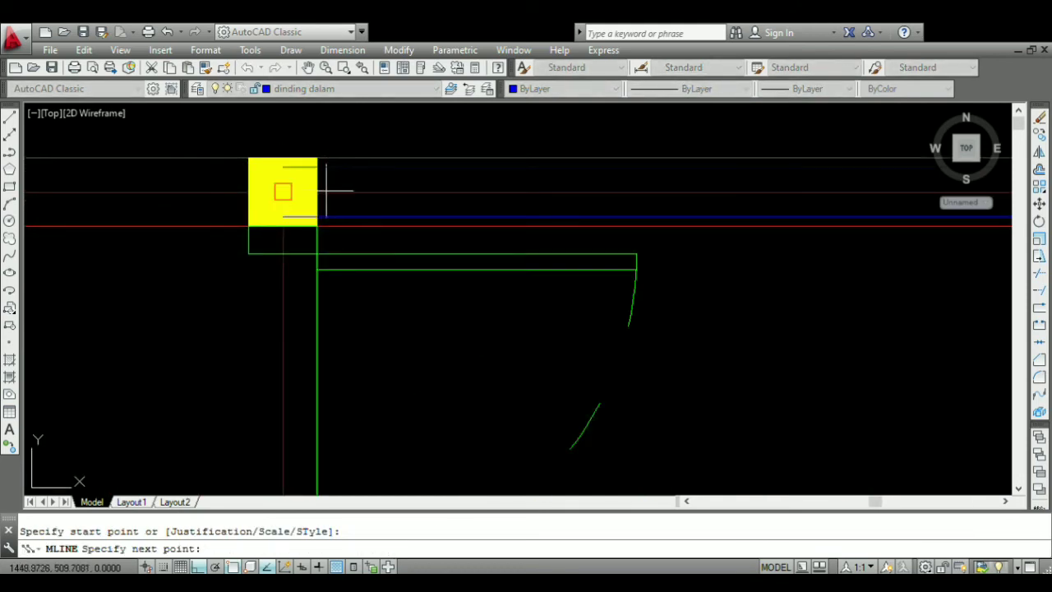
{"action": "left_click", "coordinate": [317, 195]}
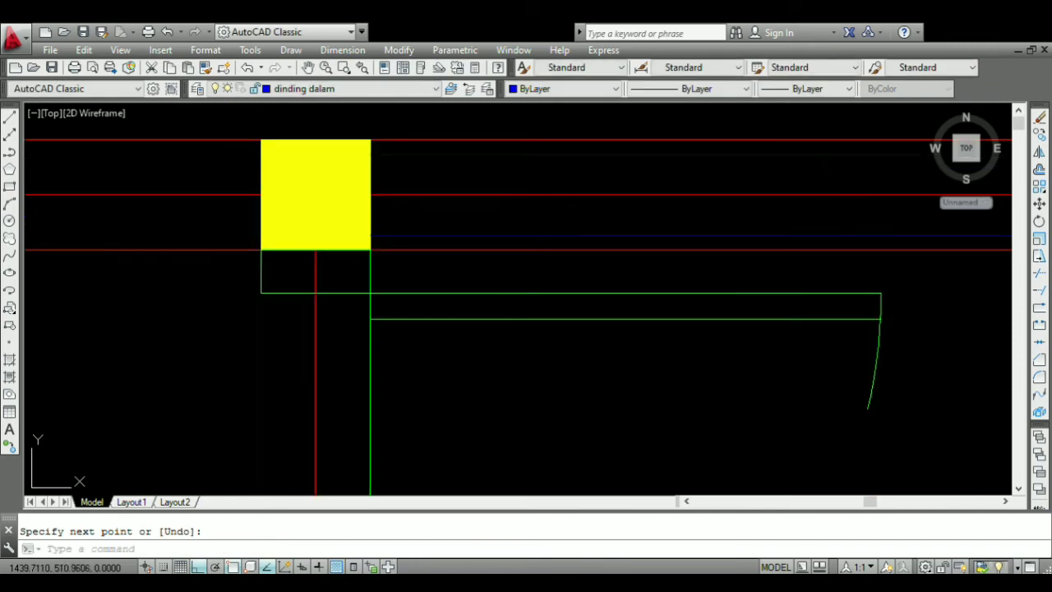
{"action": "key", "text": "Return"}
- Draw an inner multiline along the top wall from that column's left midpoint to the top-left corner column's right midpoint
{"action": "key", "text": "Return"}
{"action": "left_click", "coordinate": [259, 193]}
{"action": "scroll", "coordinate": [544, 290], "scroll_direction": "down", "scroll_amount": 4}
{"action": "middle_click_drag", "start_coordinate": [544, 290], "coordinate": [780, 266]}
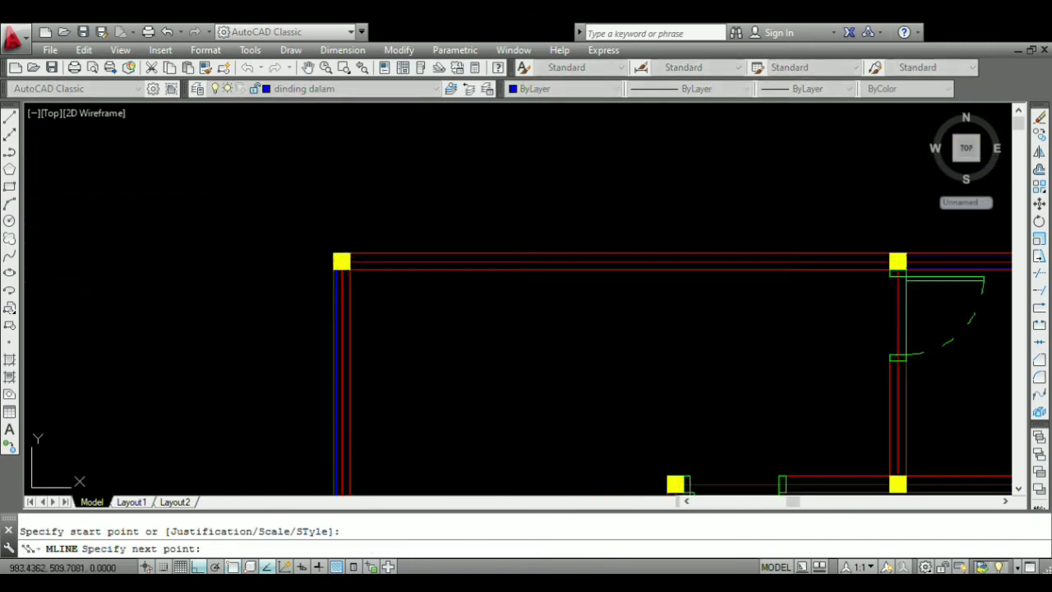
{"action": "scroll", "coordinate": [386, 247], "scroll_direction": "up", "scroll_amount": 7}
{"action": "left_click", "coordinate": [209, 260]}
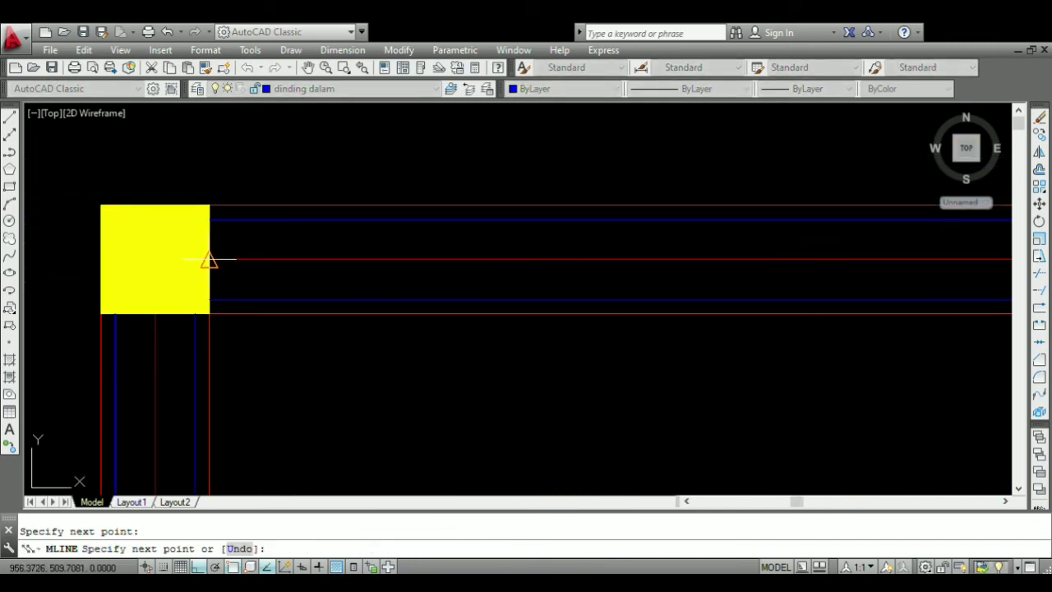
{"action": "scroll", "coordinate": [258, 188], "scroll_direction": "down", "scroll_amount": 10}
{"action": "key", "text": "Return"}
- Draw an inner multiline down the small room's left wall from the upper door's lower jamb to the column below it
{"action": "scroll", "coordinate": [518, 209], "scroll_direction": "up", "scroll_amount": 4}
{"action": "scroll", "coordinate": [362, 188], "scroll_direction": "up", "scroll_amount": 3}
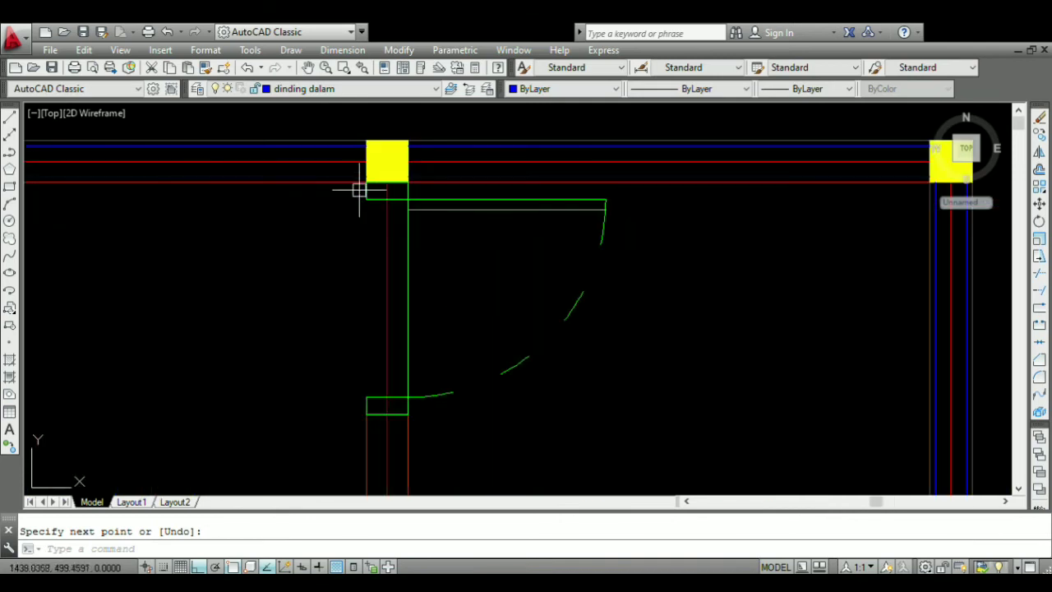
{"action": "key", "text": "Return"}
{"action": "scroll", "coordinate": [380, 222], "scroll_direction": "up", "scroll_amount": 4}
{"action": "left_click", "coordinate": [380, 222]}
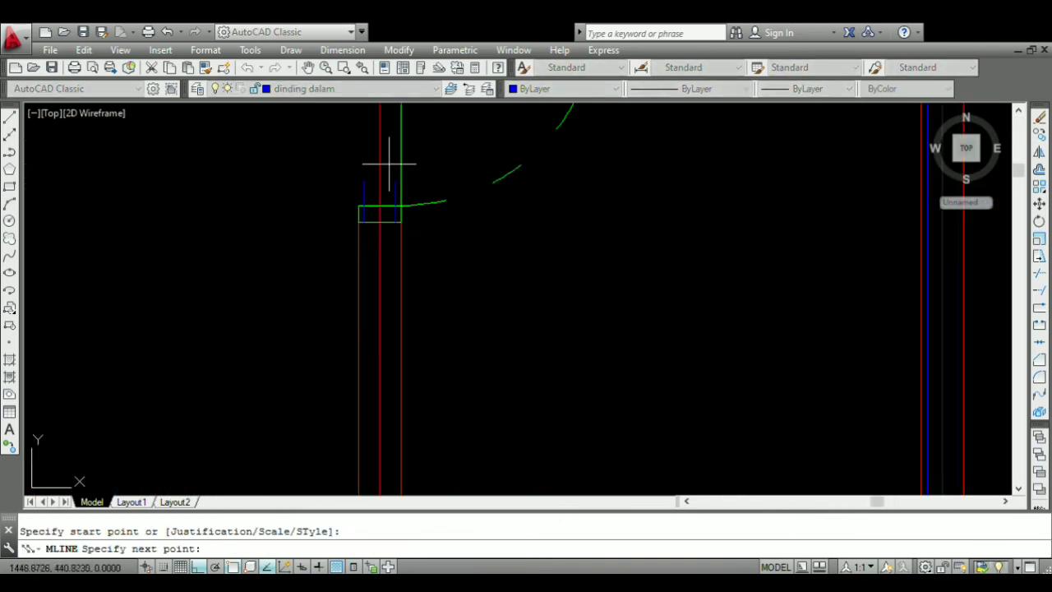
{"action": "scroll", "coordinate": [386, 206], "scroll_direction": "down", "scroll_amount": 5}
{"action": "scroll", "coordinate": [392, 242], "scroll_direction": "up", "scroll_amount": 3}
{"action": "left_click", "coordinate": [405, 263]}
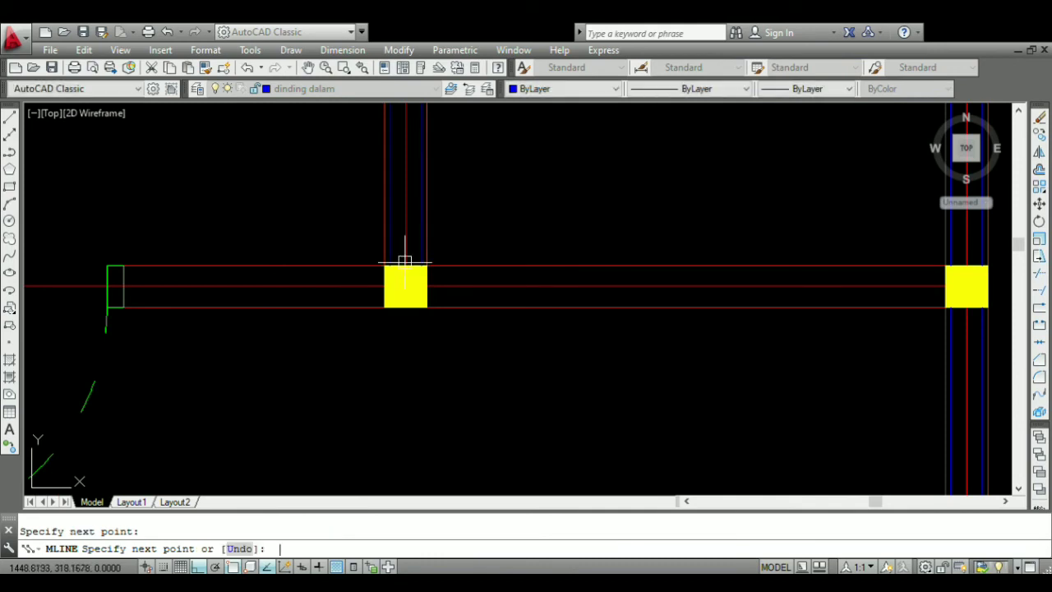
{"action": "key", "text": "Return"}
- Draw an inner multiline along the interior horizontal wall from that column's right midpoint to the middle right column's left midpoint
{"action": "key", "text": "Return"}
{"action": "left_click", "coordinate": [427, 286]}
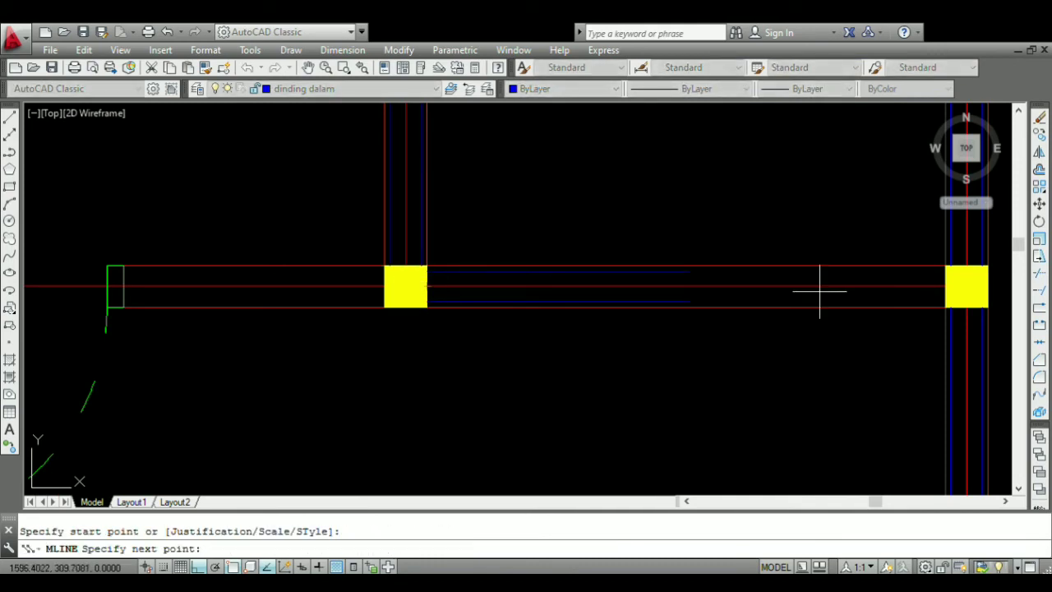
{"action": "left_click", "coordinate": [947, 286]}
{"action": "key", "text": "Return"}
- Draw an inner multiline along the interior horizontal wall from the same column's left midpoint to the middle door's right jamb
{"action": "key", "text": "Return"}
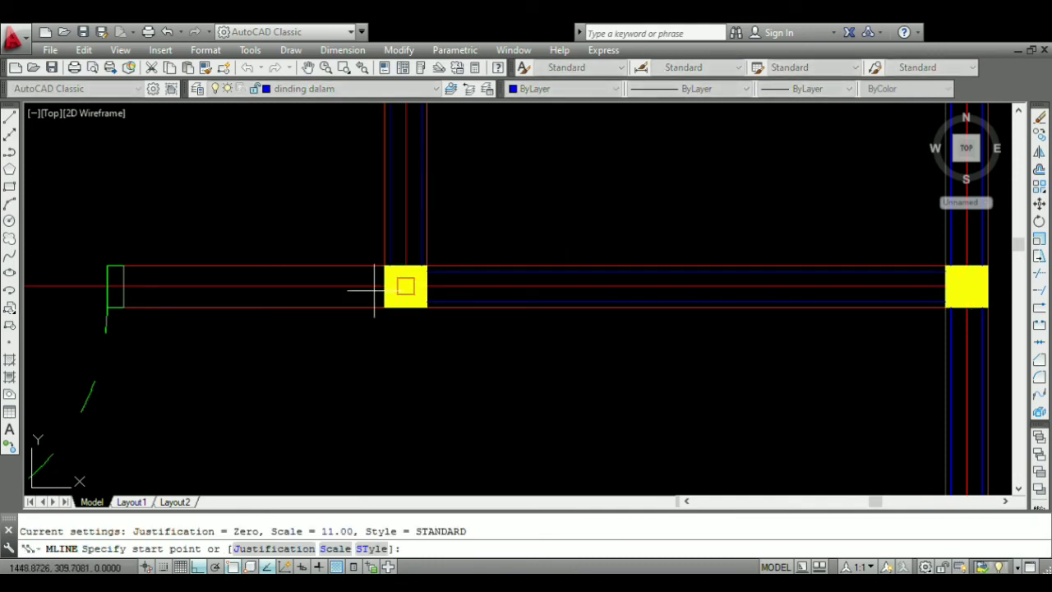
{"action": "left_click", "coordinate": [384, 286]}
{"action": "left_click", "coordinate": [119, 286]}
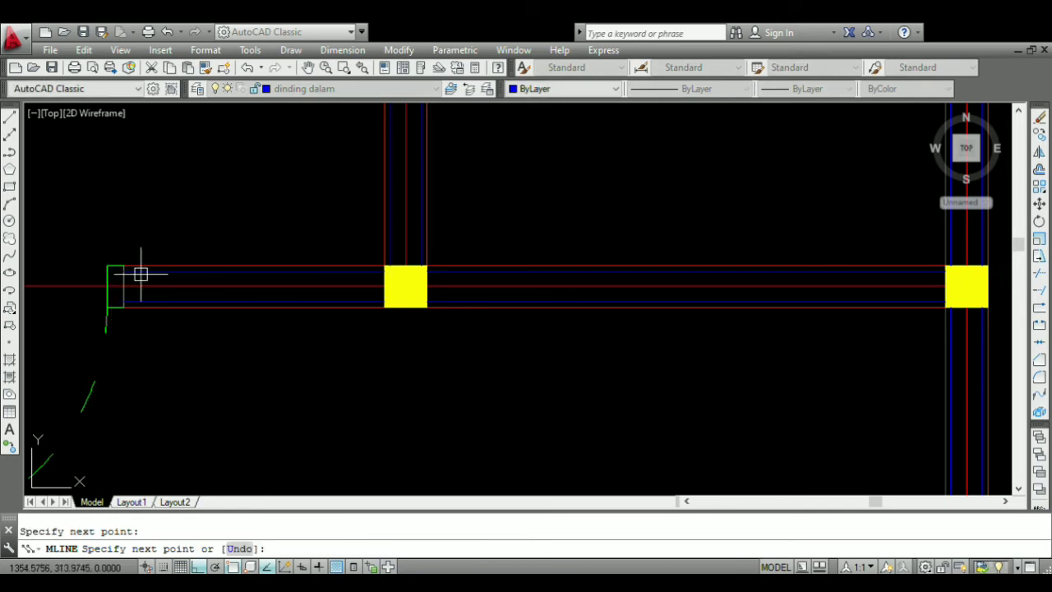
{"action": "key", "text": "Return"}
- Draw an inner multiline down the wall from the bottom midpoint of the column beside the middle door to the next column's top midpoint
{"action": "scroll", "coordinate": [418, 287], "scroll_direction": "down", "scroll_amount": 5}
{"action": "scroll", "coordinate": [294, 271], "scroll_direction": "up", "scroll_amount": 3}
{"action": "key", "text": "Return"}
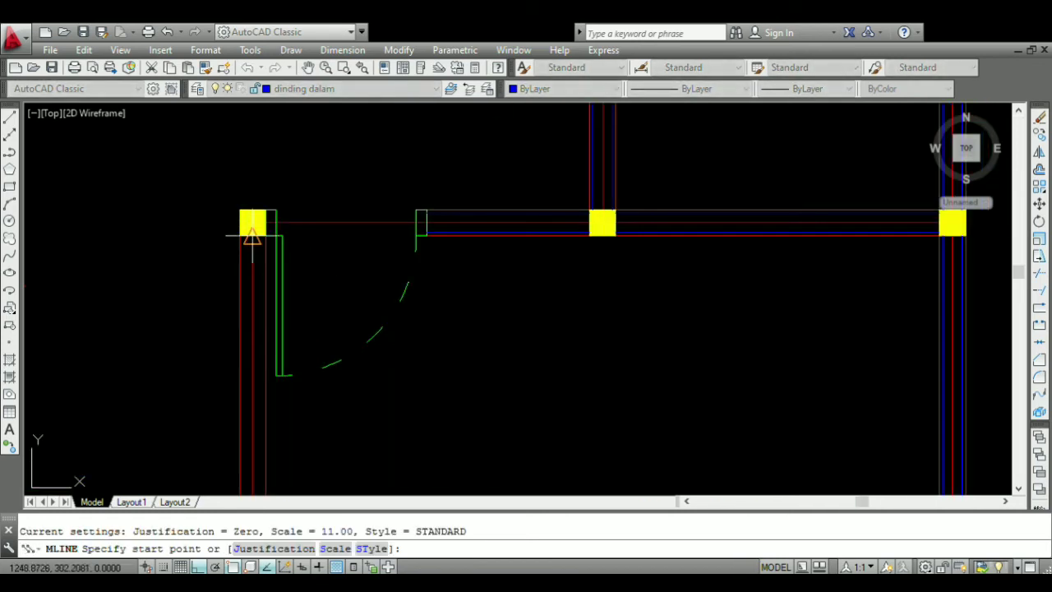
{"action": "left_click", "coordinate": [252, 225]}
{"action": "scroll", "coordinate": [255, 230], "scroll_direction": "down", "scroll_amount": 4}
{"action": "scroll", "coordinate": [274, 327], "scroll_direction": "up", "scroll_amount": 4}
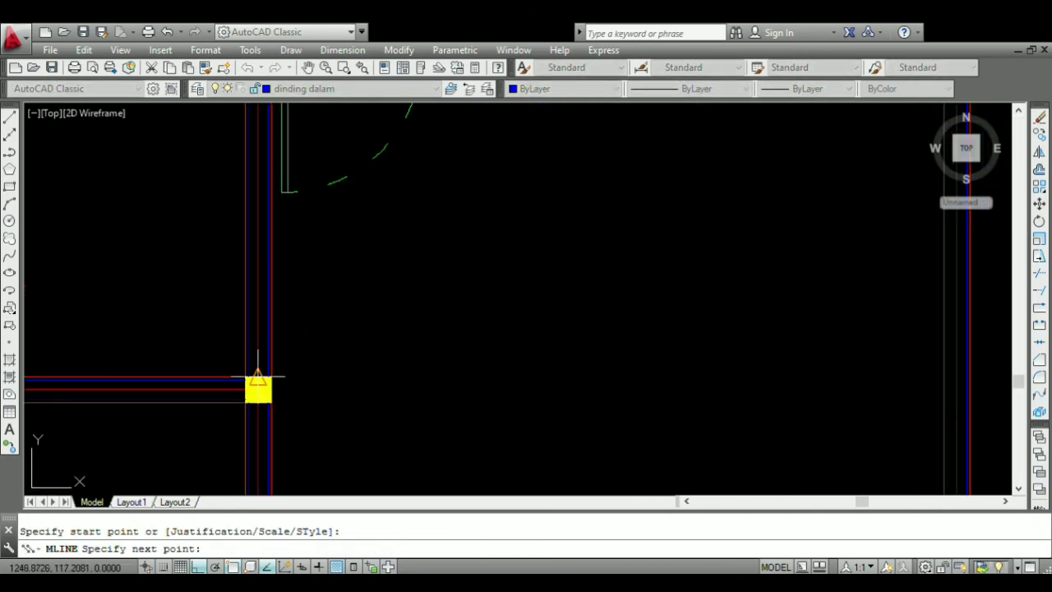
{"action": "left_click", "coordinate": [258, 385]}
{"action": "scroll", "coordinate": [435, 317], "scroll_direction": "down", "scroll_amount": 5}
- Make arsiran the current layer
{"action": "scroll", "coordinate": [526, 240], "scroll_direction": "up", "scroll_amount": 3}
{"action": "scroll", "coordinate": [596, 179], "scroll_direction": "up", "scroll_amount": 2}
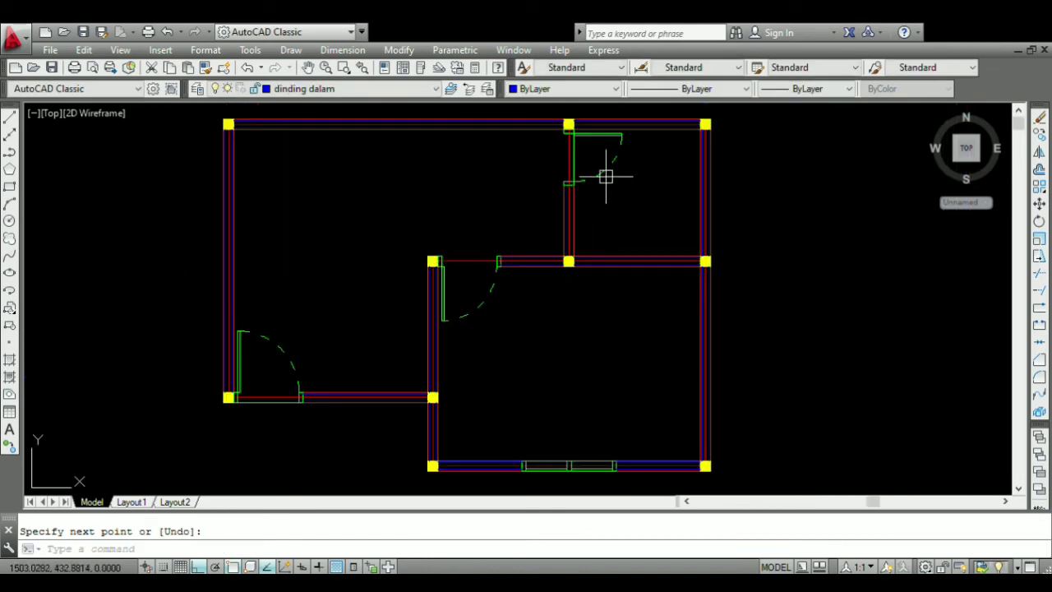
{"action": "scroll", "coordinate": [473, 274], "scroll_direction": "up", "scroll_amount": 4}
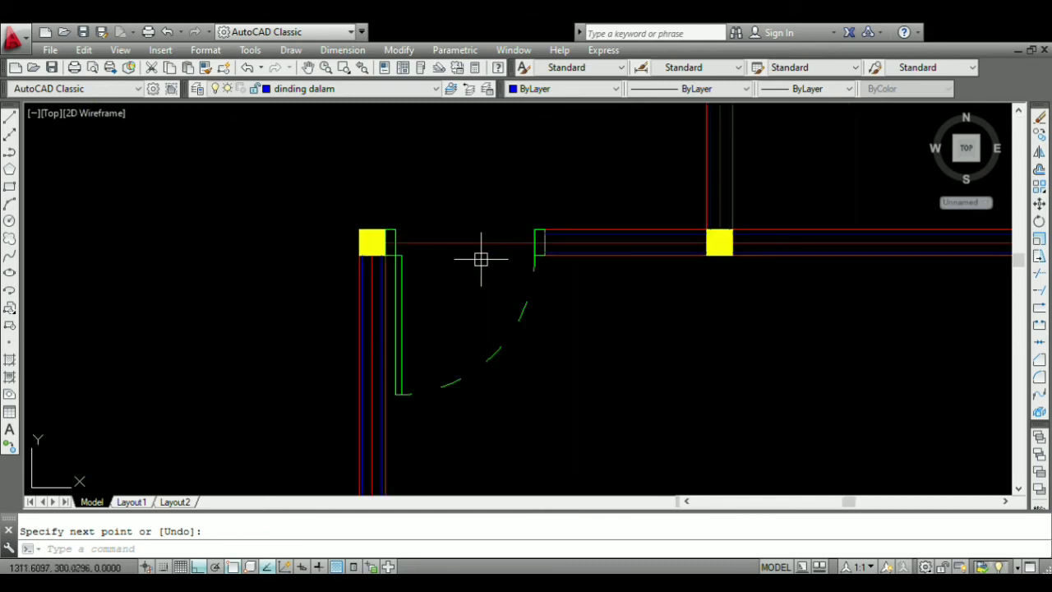
{"action": "scroll", "coordinate": [427, 271], "scroll_direction": "down", "scroll_amount": 6}
{"action": "scroll", "coordinate": [414, 282], "scroll_direction": "up", "scroll_amount": 2}
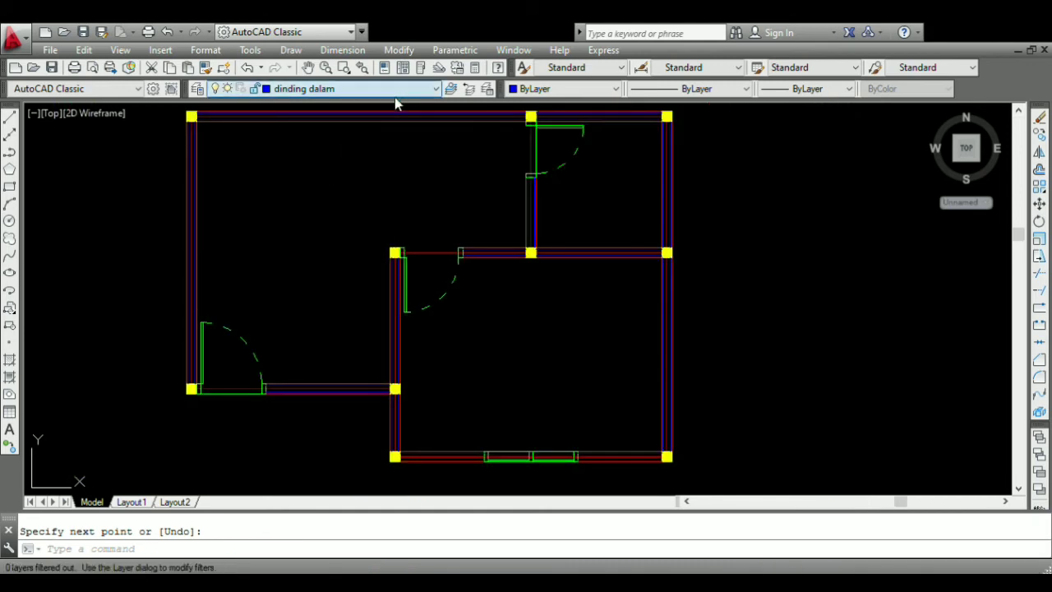
{"action": "left_click", "coordinate": [301, 117]}
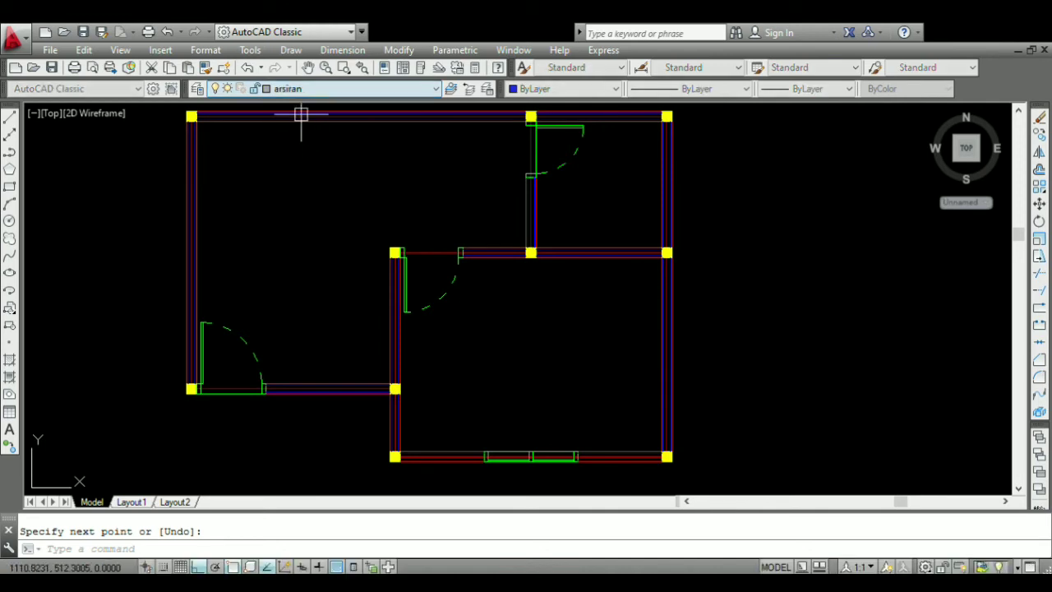
- Hide the red centrelines running through the middle of the floor plan's walls
{"action": "scroll", "coordinate": [177, 152], "scroll_direction": "up", "scroll_amount": 6}
{"action": "scroll", "coordinate": [256, 184], "scroll_direction": "down", "scroll_amount": 4}
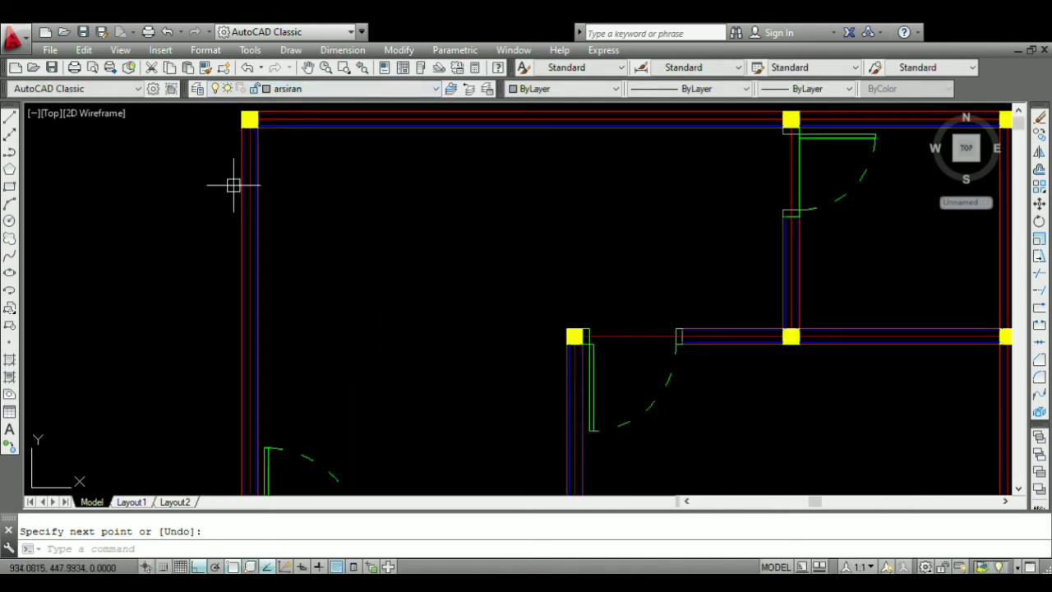
{"action": "scroll", "coordinate": [232, 183], "scroll_direction": "down", "scroll_amount": 4}
{"action": "scroll", "coordinate": [223, 197], "scroll_direction": "up", "scroll_amount": 7}
{"action": "scroll", "coordinate": [270, 194], "scroll_direction": "down", "scroll_amount": 3}
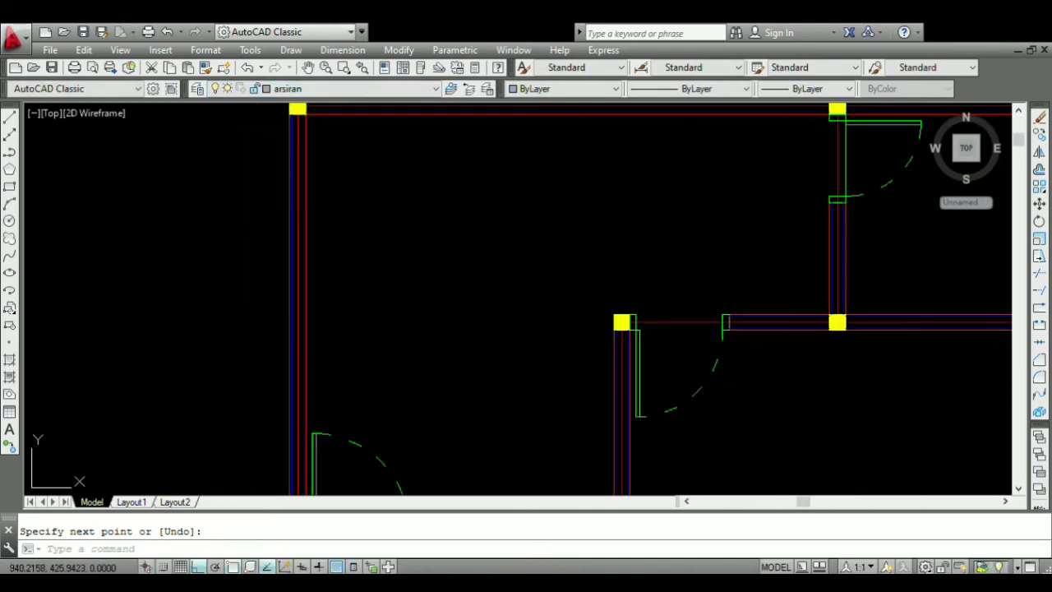
{"action": "scroll", "coordinate": [281, 223], "scroll_direction": "down", "scroll_amount": 4}
{"action": "scroll", "coordinate": [282, 224], "scroll_direction": "up", "scroll_amount": 4}
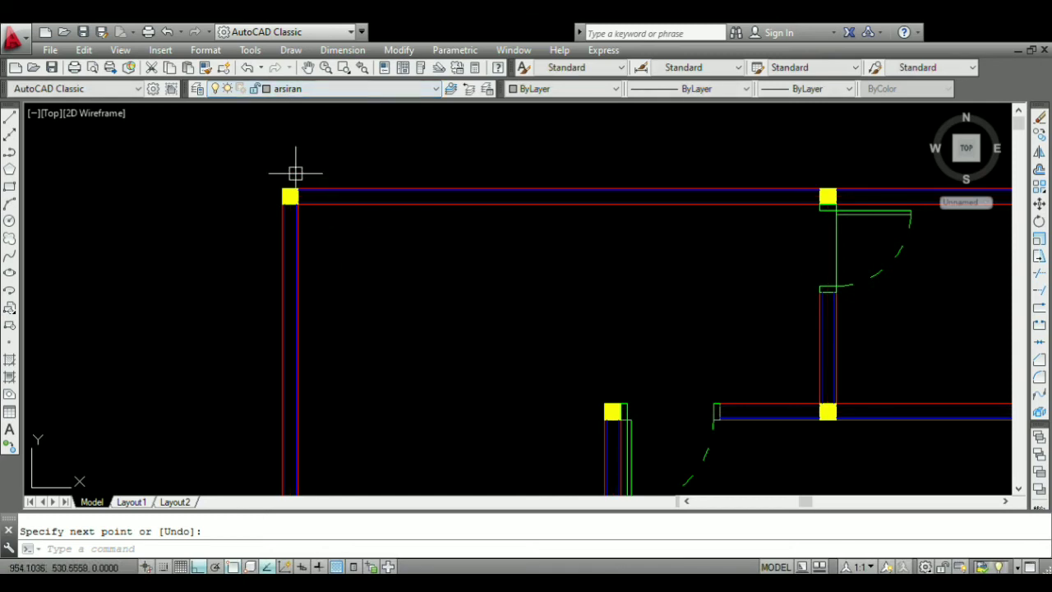
- Examine the wall outlines, columns, doors and window across the whole floor plan
{"action": "scroll", "coordinate": [313, 183], "scroll_direction": "up", "scroll_amount": 3}
{"action": "scroll", "coordinate": [309, 244], "scroll_direction": "down", "scroll_amount": 3}
{"action": "middle_click_drag", "start_coordinate": [460, 465], "coordinate": [317, 287]}
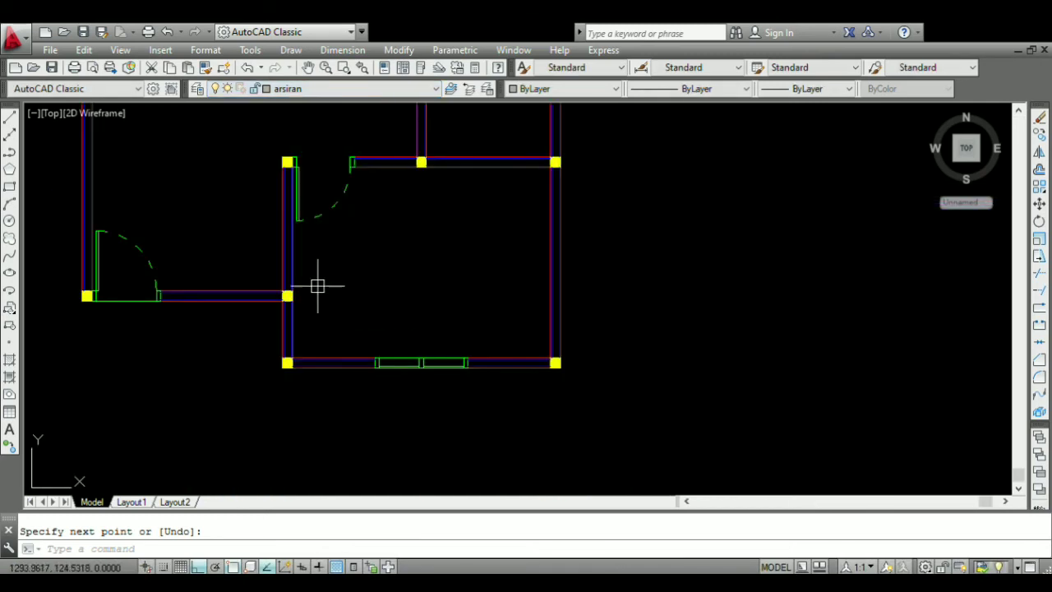
{"action": "scroll", "coordinate": [317, 287], "scroll_direction": "up", "scroll_amount": 2}
{"action": "scroll", "coordinate": [322, 286], "scroll_direction": "down", "scroll_amount": 4}
{"action": "scroll", "coordinate": [267, 221], "scroll_direction": "up", "scroll_amount": 2}
{"action": "middle_click_drag", "start_coordinate": [280, 223], "coordinate": [273, 270]}
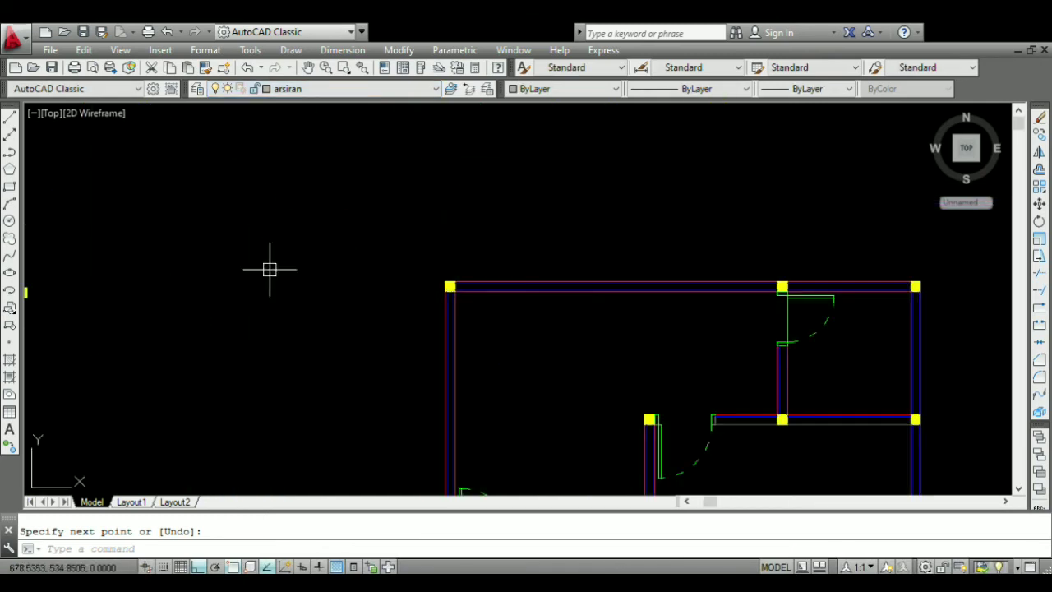
{"action": "scroll", "coordinate": [387, 305], "scroll_direction": "down", "scroll_amount": 2}
{"action": "scroll", "coordinate": [400, 304], "scroll_direction": "up", "scroll_amount": 2}
{"action": "scroll", "coordinate": [383, 244], "scroll_direction": "down", "scroll_amount": 2}
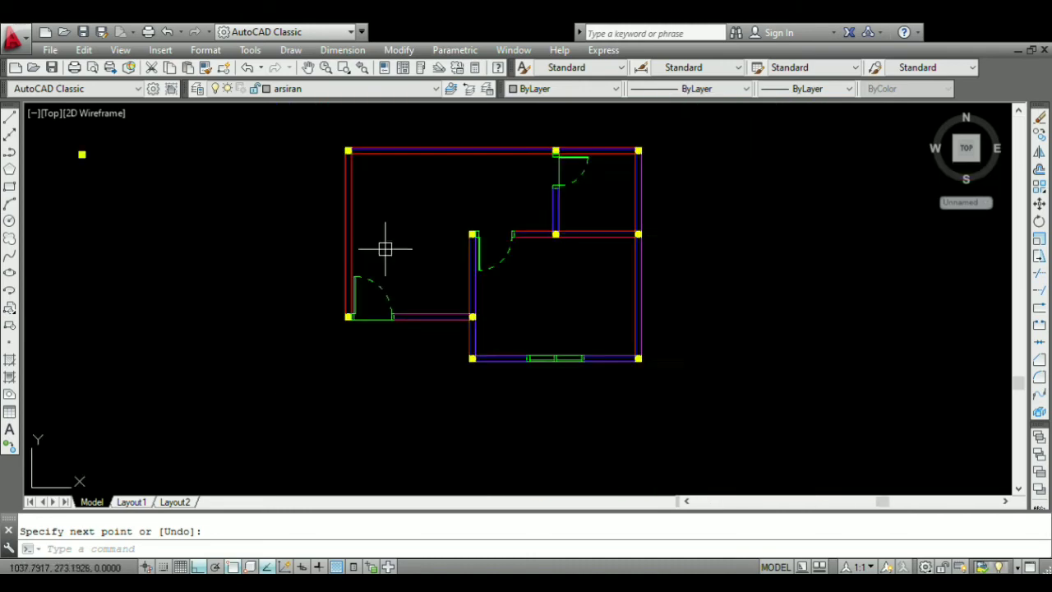
- Start a hatch and pick the outer left wall and the top wall strips between the columns as hatch areas
{"action": "scroll", "coordinate": [364, 249], "scroll_direction": "up", "scroll_amount": 1}
{"action": "scroll", "coordinate": [411, 189], "scroll_direction": "up", "scroll_amount": 2}
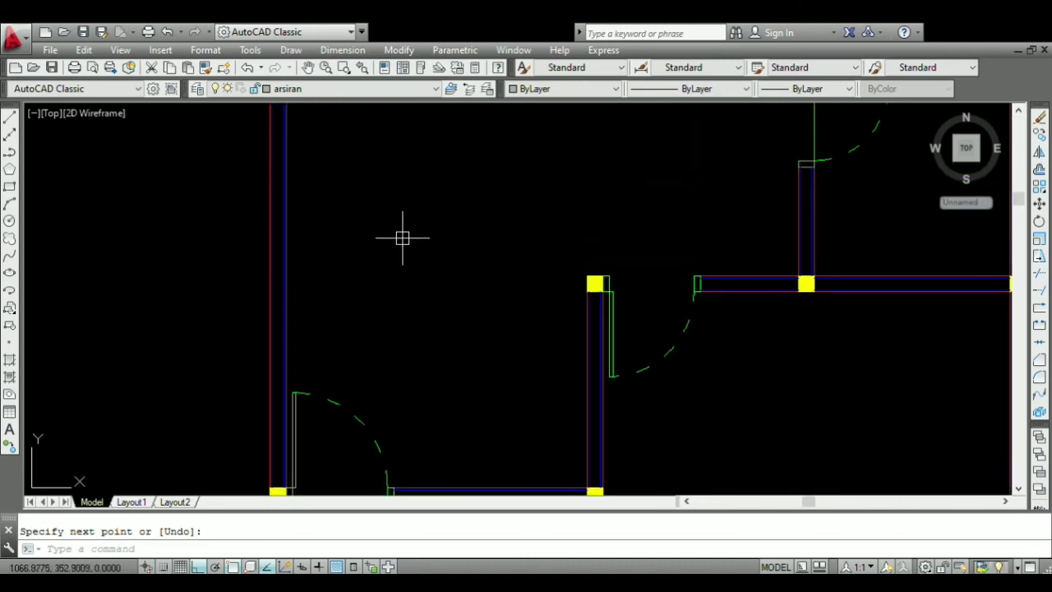
{"action": "type", "text": "b"}
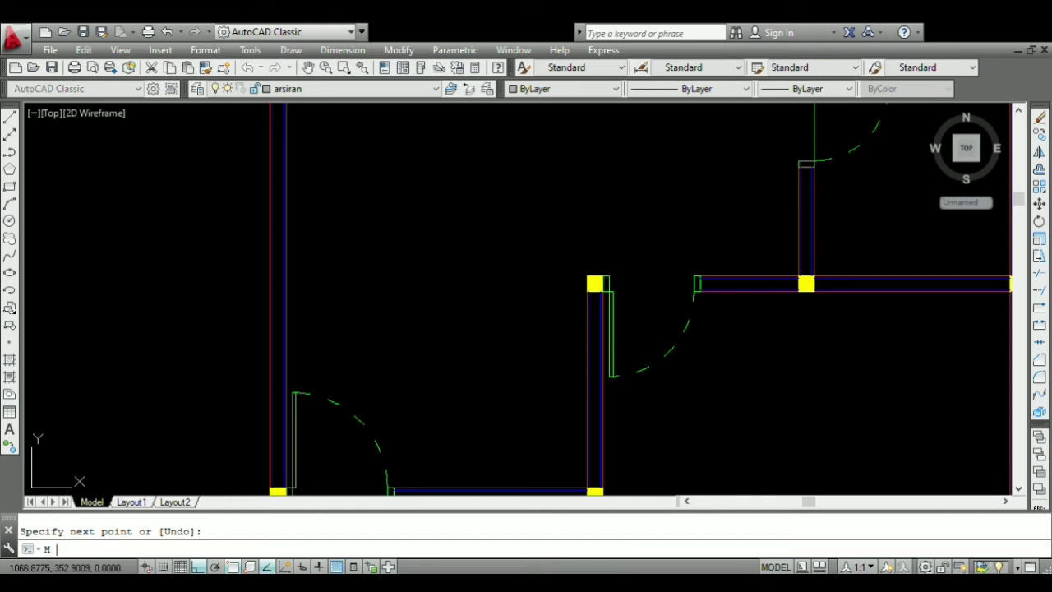
{"action": "key", "text": "Return"}
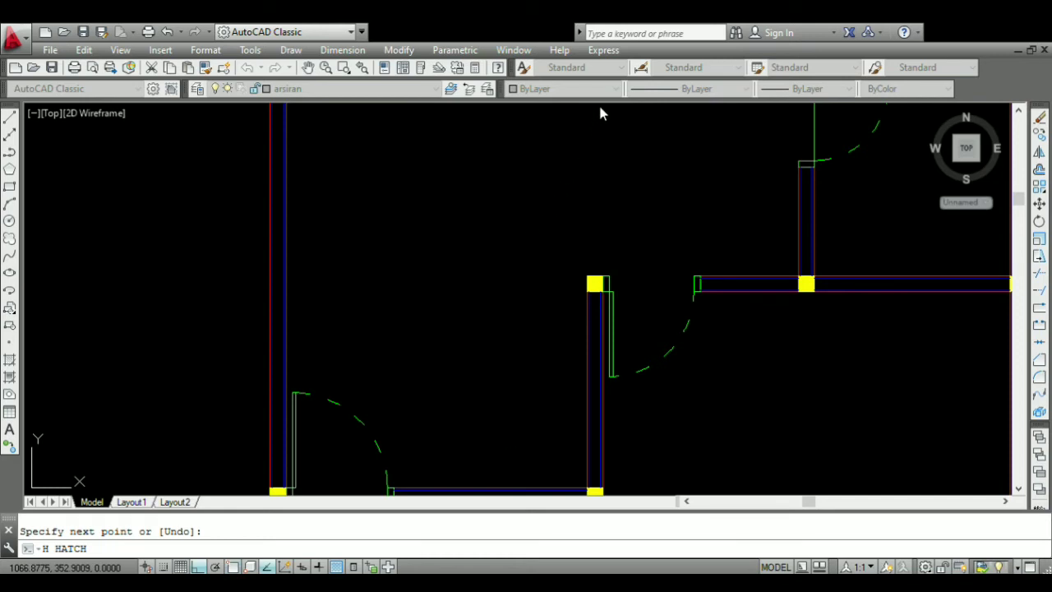
{"action": "key", "text": "Return"}
{"action": "scroll", "coordinate": [469, 305], "scroll_direction": "down", "scroll_amount": 5}
{"action": "scroll", "coordinate": [393, 304], "scroll_direction": "up", "scroll_amount": 4}
{"action": "scroll", "coordinate": [393, 304], "scroll_direction": "down", "scroll_amount": 2}
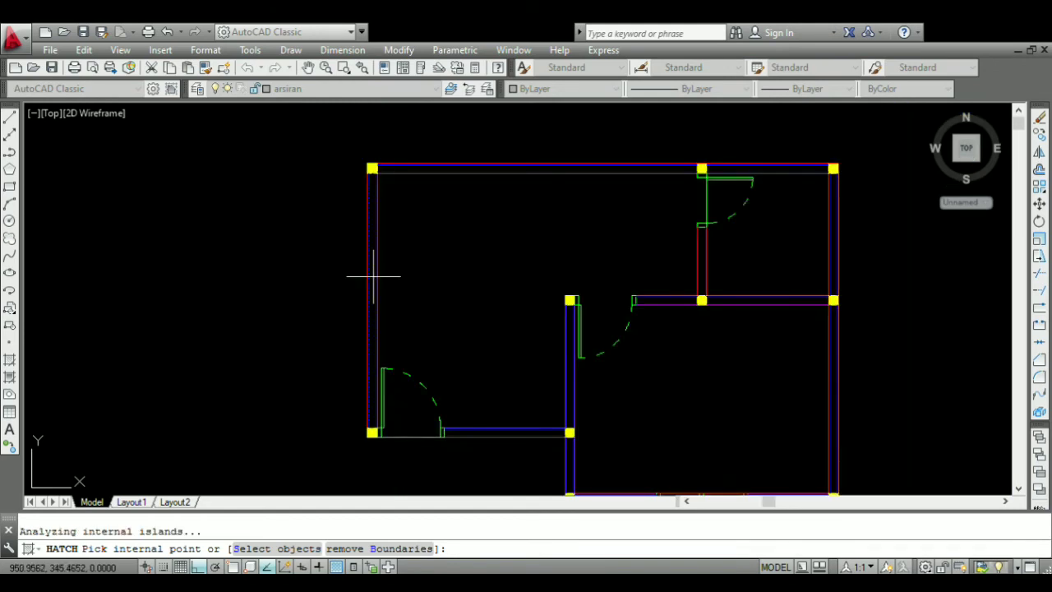
{"action": "scroll", "coordinate": [526, 164], "scroll_direction": "up", "scroll_amount": 3}
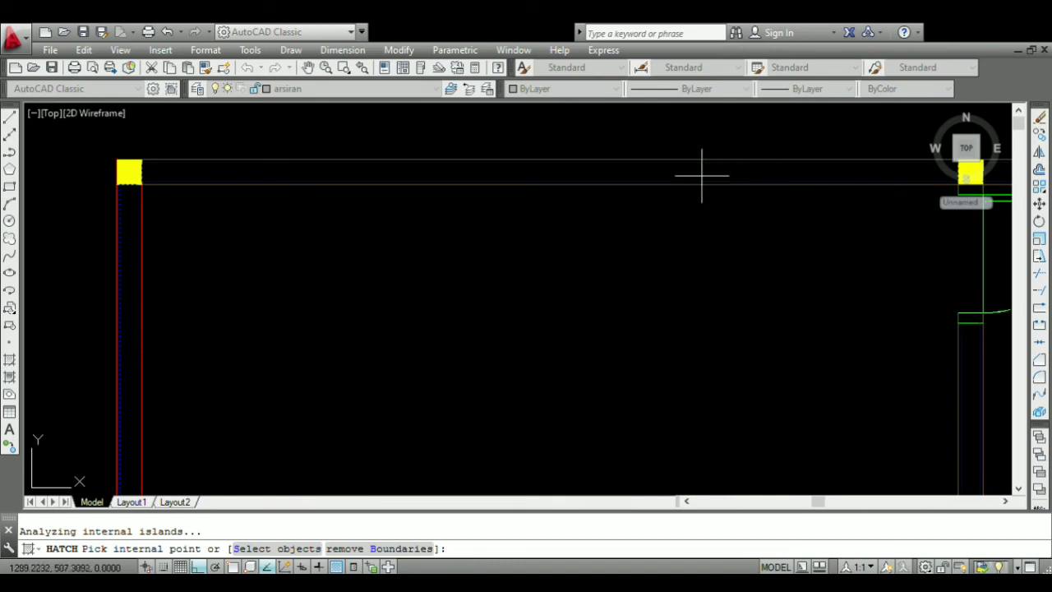
{"action": "scroll", "coordinate": [705, 172], "scroll_direction": "down", "scroll_amount": 2}
{"action": "scroll", "coordinate": [554, 202], "scroll_direction": "down", "scroll_amount": 2}
{"action": "scroll", "coordinate": [760, 172], "scroll_direction": "up", "scroll_amount": 2}
{"action": "scroll", "coordinate": [760, 171], "scroll_direction": "up", "scroll_amount": 2}
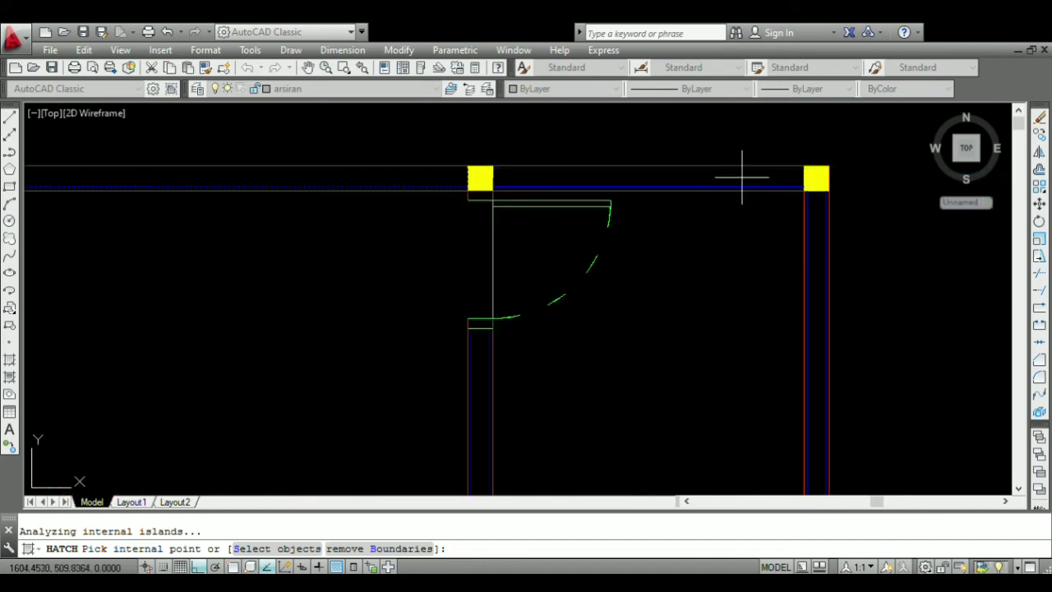
{"action": "scroll", "coordinate": [742, 176], "scroll_direction": "down", "scroll_amount": 2}
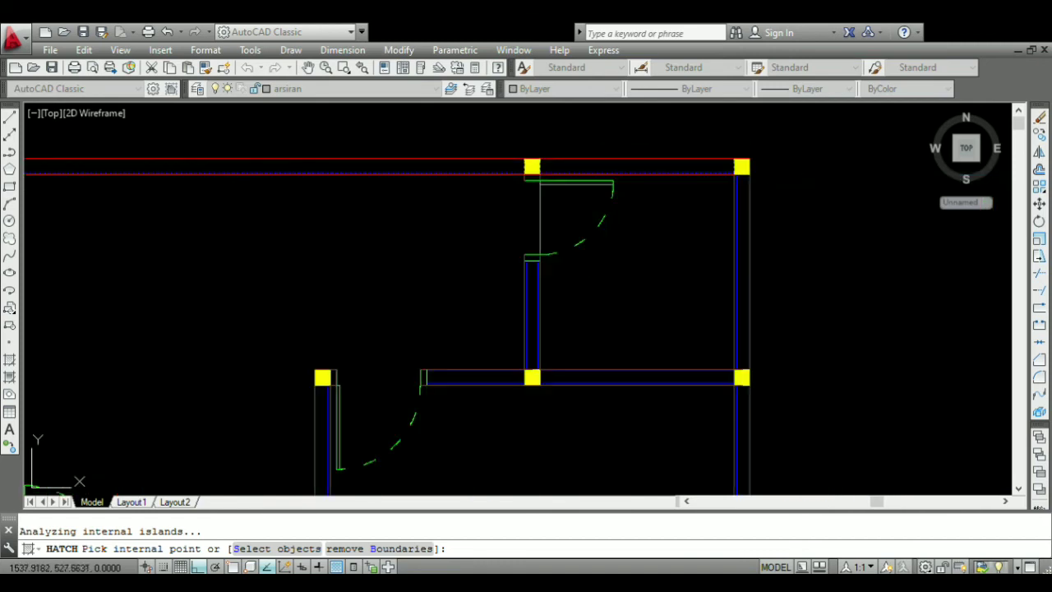
- Add the small room's outer right wall, the partition below its door, and the walls on both sides of the middle column to the hatch areas
{"action": "left_click", "coordinate": [742, 215]}
{"action": "scroll", "coordinate": [603, 307], "scroll_direction": "up", "scroll_amount": 4}
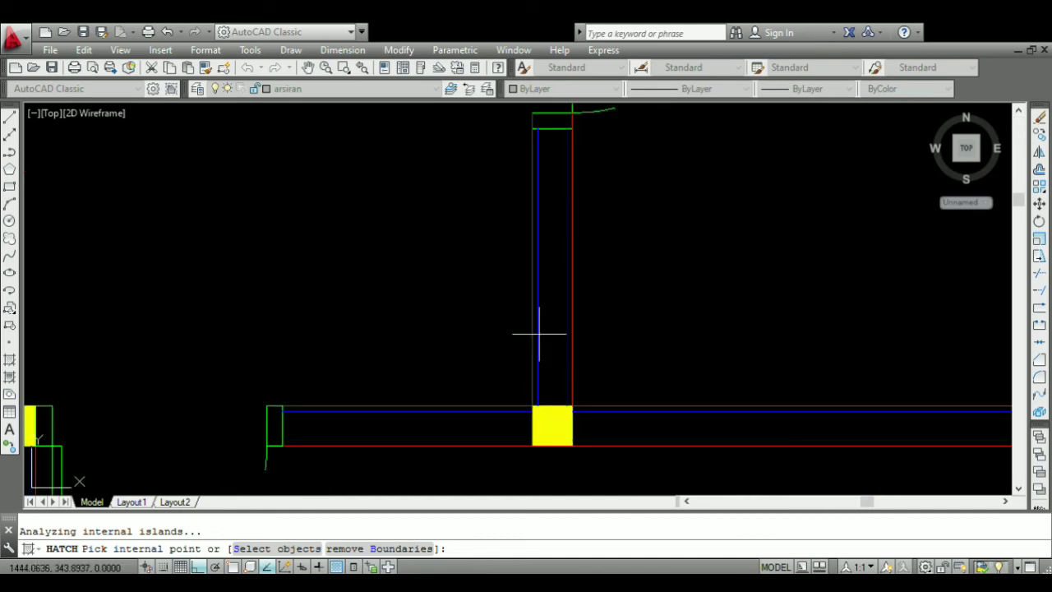
{"action": "scroll", "coordinate": [534, 284], "scroll_direction": "down", "scroll_amount": 2}
{"action": "left_click", "coordinate": [544, 258]}
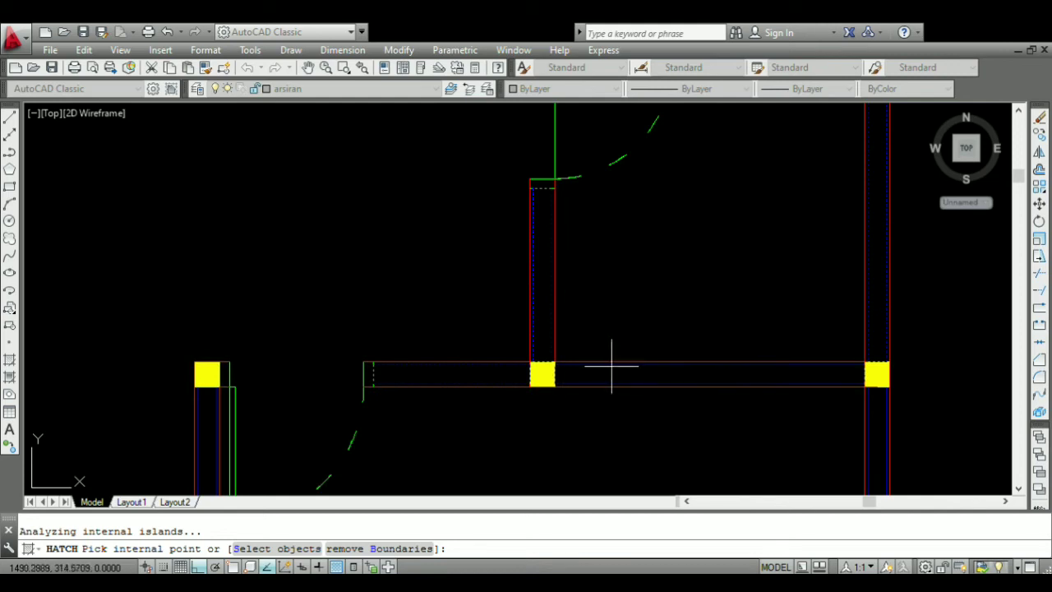
{"action": "scroll", "coordinate": [613, 361], "scroll_direction": "down", "scroll_amount": 4}
{"action": "scroll", "coordinate": [353, 321], "scroll_direction": "up", "scroll_amount": 2}
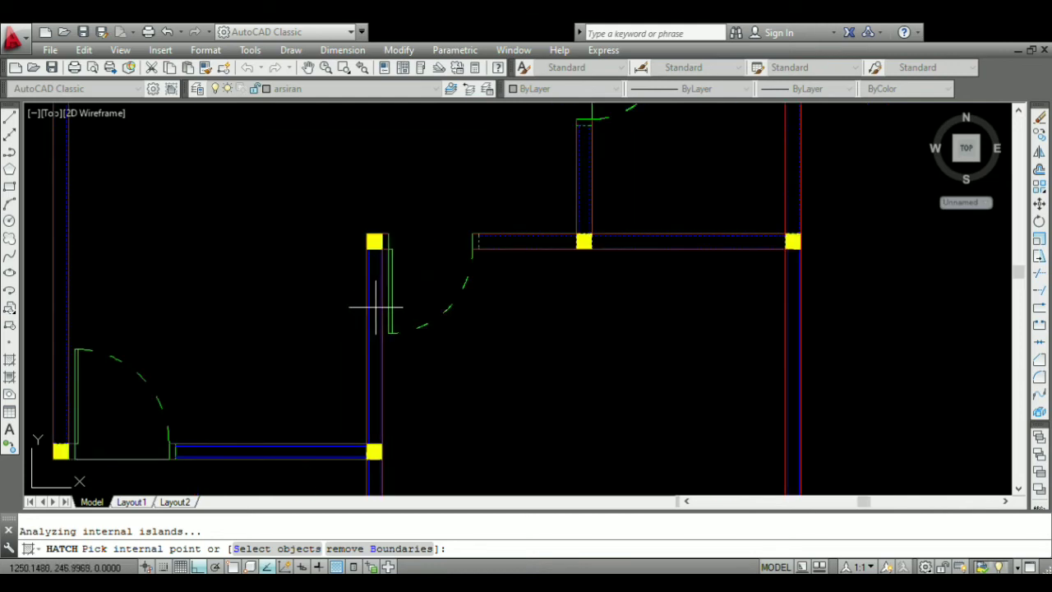
- Add the walls around the entrance-side column and the bottom wall segments on both sides of the window to the hatch areas
{"action": "scroll", "coordinate": [369, 301], "scroll_direction": "down", "scroll_amount": 2}
{"action": "scroll", "coordinate": [341, 371], "scroll_direction": "up", "scroll_amount": 4}
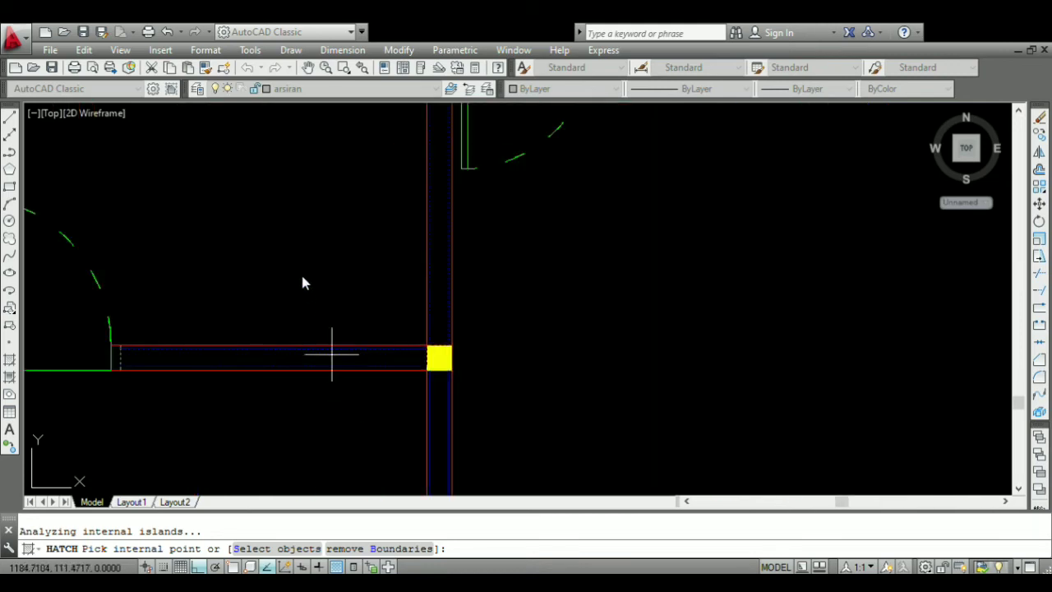
{"action": "scroll", "coordinate": [333, 356], "scroll_direction": "down", "scroll_amount": 3}
{"action": "scroll", "coordinate": [353, 335], "scroll_direction": "up", "scroll_amount": 2}
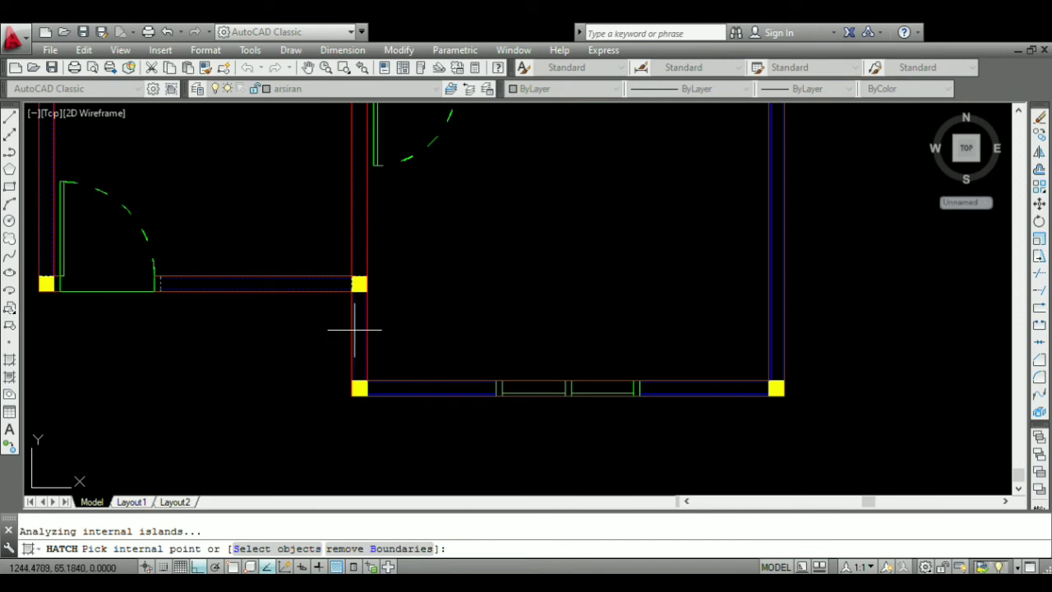
{"action": "left_click", "coordinate": [401, 387]}
{"action": "left_click", "coordinate": [683, 386]}
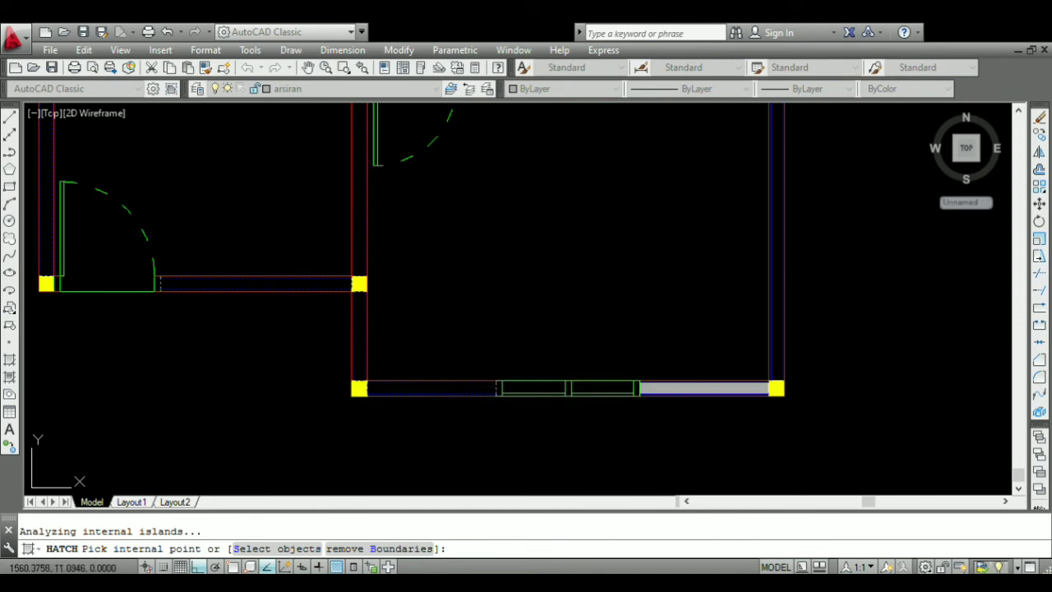
- Add the large room's outer right wall to the hatch areas and finish picking internal points
{"action": "scroll", "coordinate": [512, 397], "scroll_direction": "down", "scroll_amount": 4}
{"action": "scroll", "coordinate": [599, 318], "scroll_direction": "up", "scroll_amount": 4}
{"action": "scroll", "coordinate": [555, 294], "scroll_direction": "down", "scroll_amount": 4}
{"action": "scroll", "coordinate": [554, 294], "scroll_direction": "up", "scroll_amount": 6}
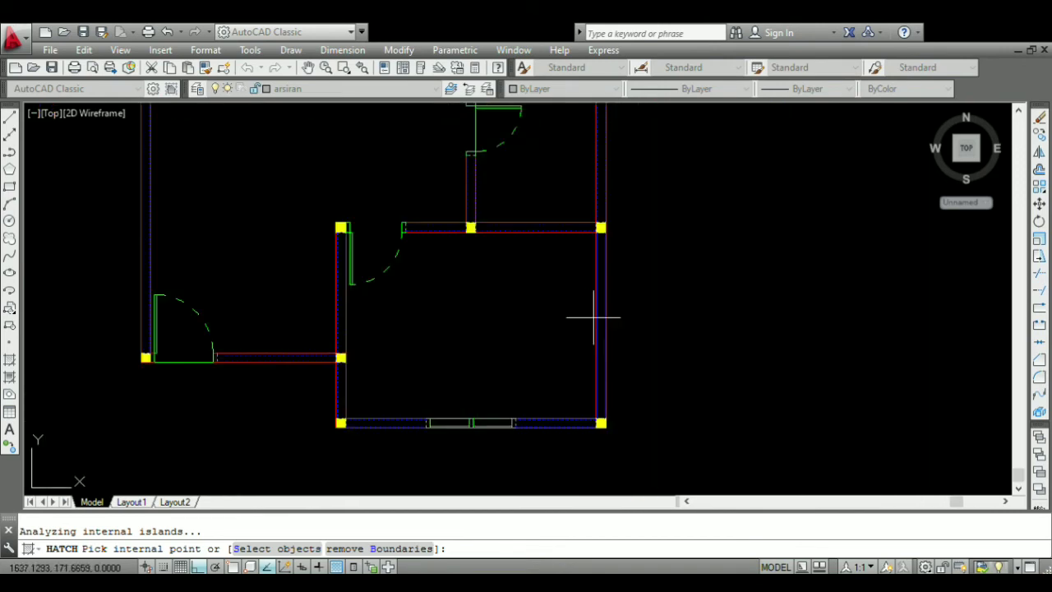
{"action": "scroll", "coordinate": [603, 310], "scroll_direction": "down", "scroll_amount": 4}
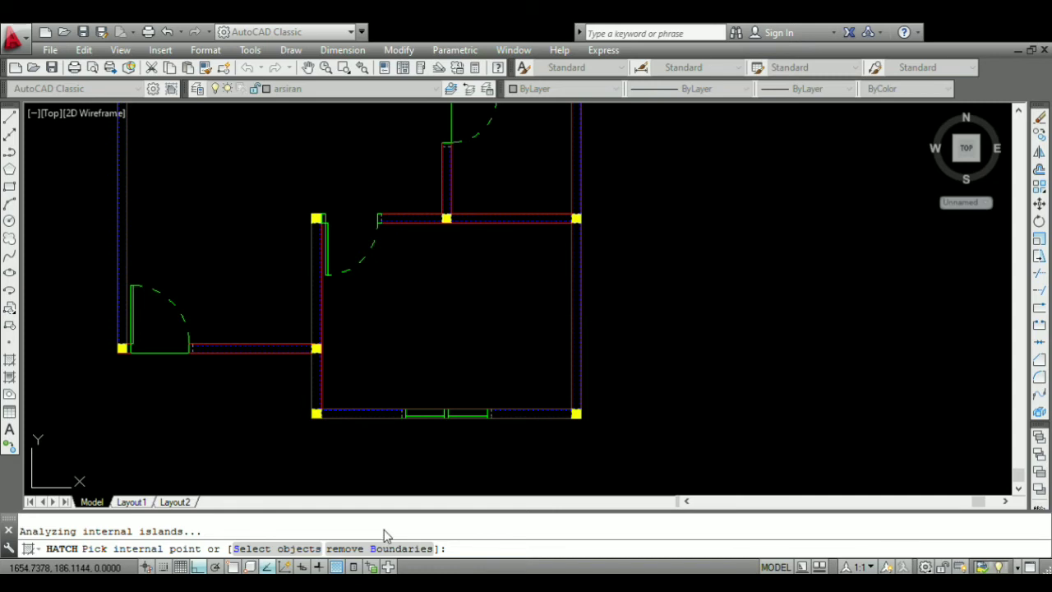
- Increase the hatch scale to space out the diagonal line pattern and preview it in the walls
{"action": "scroll", "coordinate": [321, 415], "scroll_direction": "up", "scroll_amount": 8}
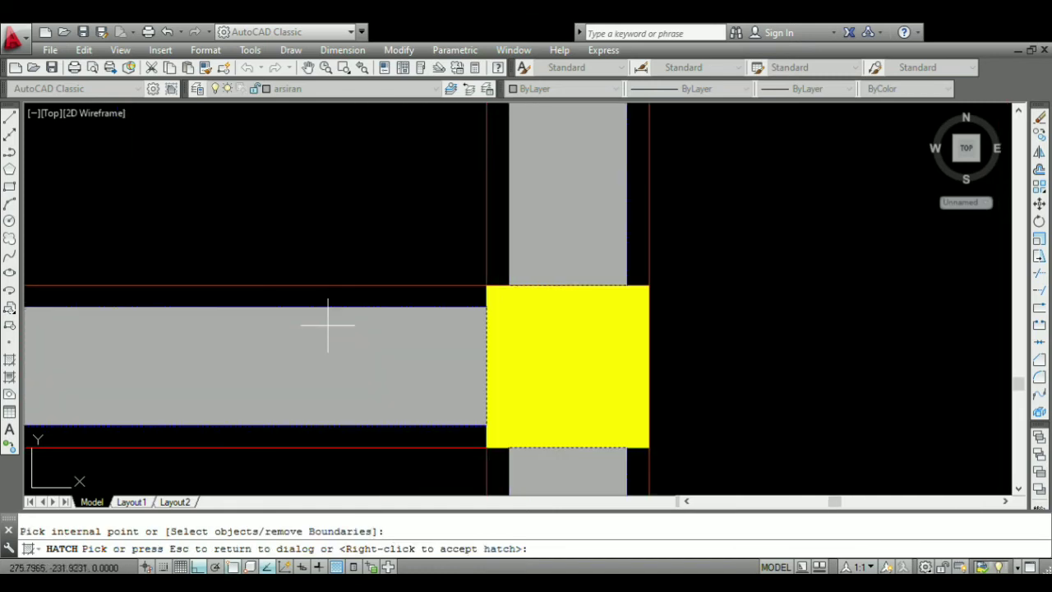
{"action": "scroll", "coordinate": [459, 293], "scroll_direction": "down", "scroll_amount": 6}
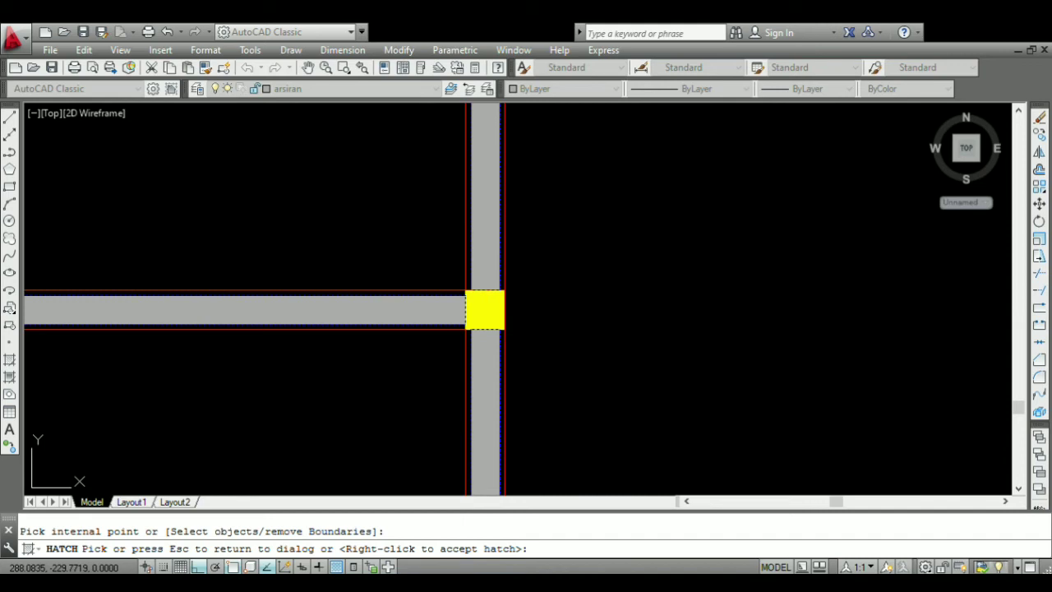
{"action": "scroll", "coordinate": [446, 265], "scroll_direction": "down", "scroll_amount": 5}
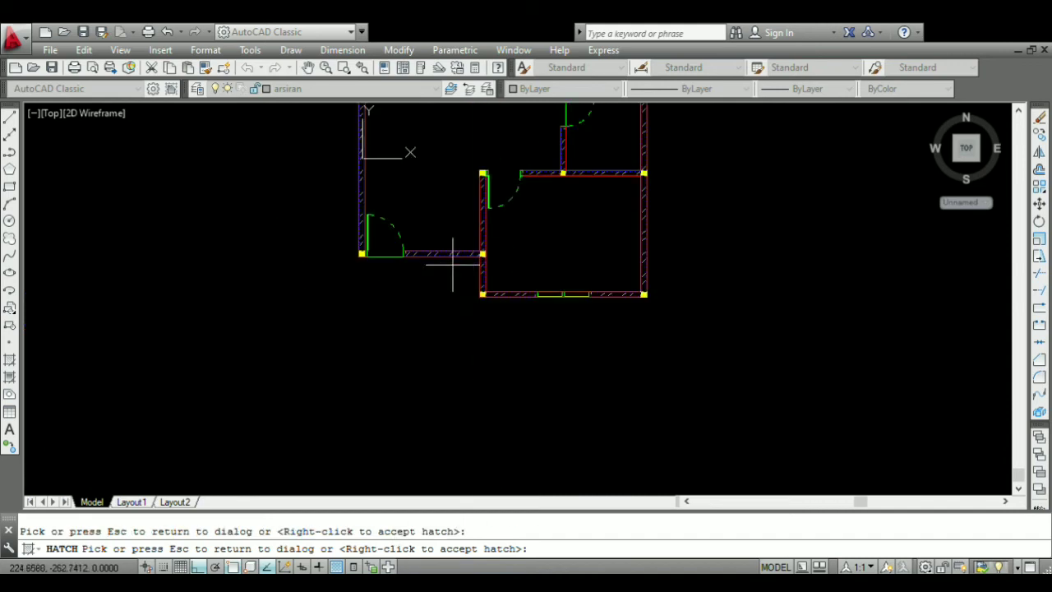
{"action": "scroll", "coordinate": [481, 228], "scroll_direction": "up", "scroll_amount": 2}
{"action": "scroll", "coordinate": [452, 288], "scroll_direction": "down", "scroll_amount": 2}
{"action": "scroll", "coordinate": [387, 281], "scroll_direction": "up", "scroll_amount": 6}
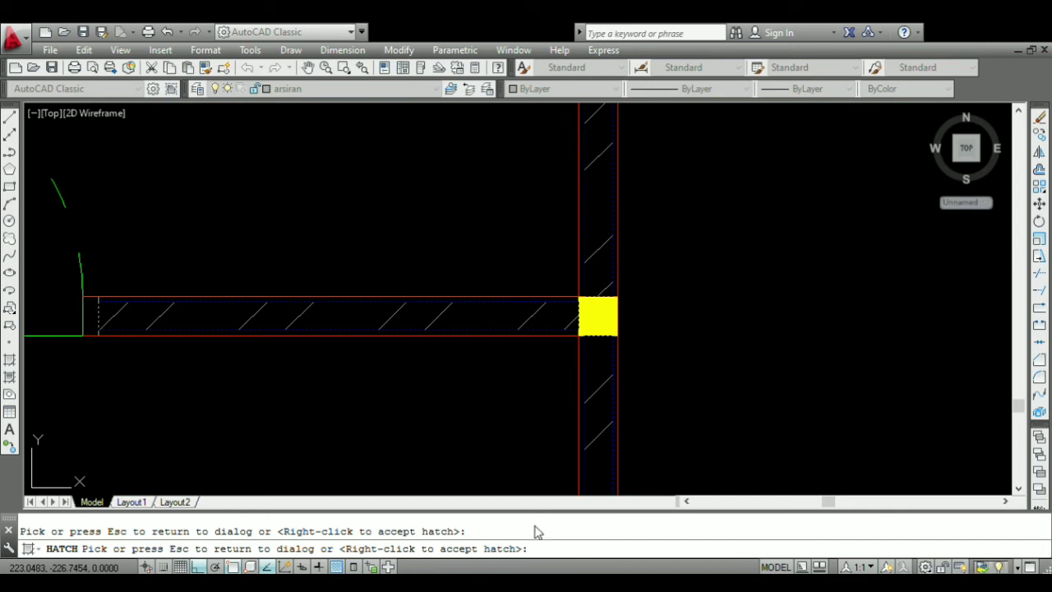
- Reduce the hatch scale for closer diagonal lines, fine-tune it in the preview, and accept the hatch on all walls
{"action": "scroll", "coordinate": [484, 268], "scroll_direction": "up", "scroll_amount": 2}
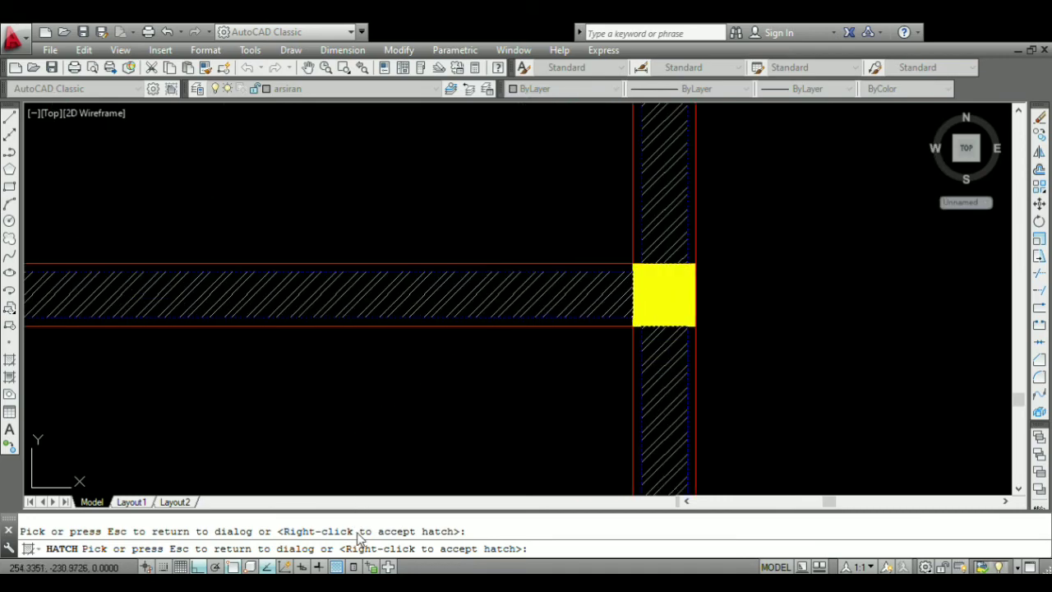
{"action": "scroll", "coordinate": [436, 301], "scroll_direction": "down", "scroll_amount": 5}
{"action": "scroll", "coordinate": [413, 266], "scroll_direction": "up", "scroll_amount": 3}
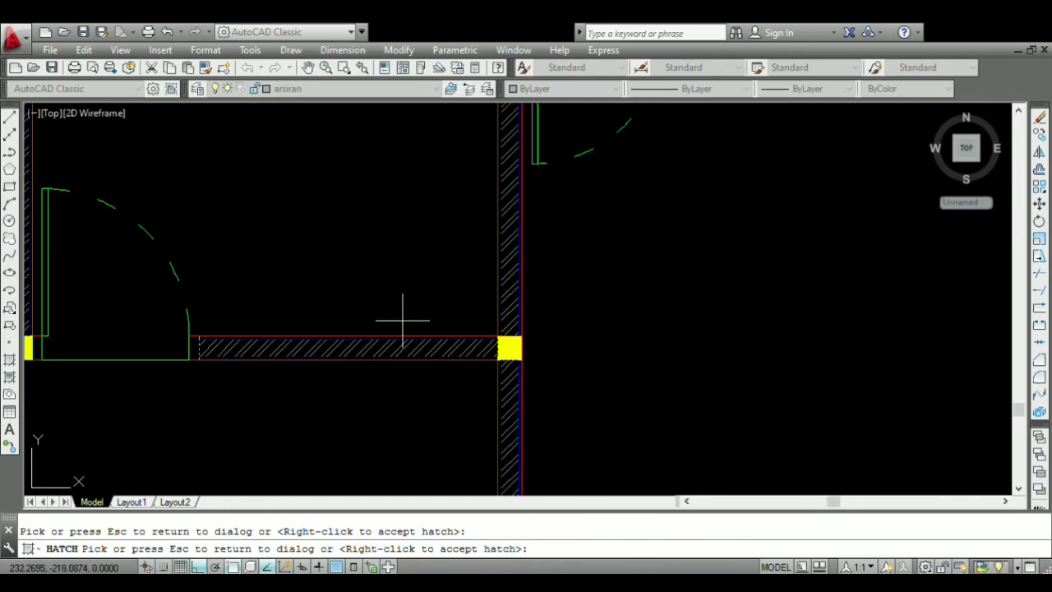
{"action": "scroll", "coordinate": [402, 321], "scroll_direction": "up", "scroll_amount": 1}
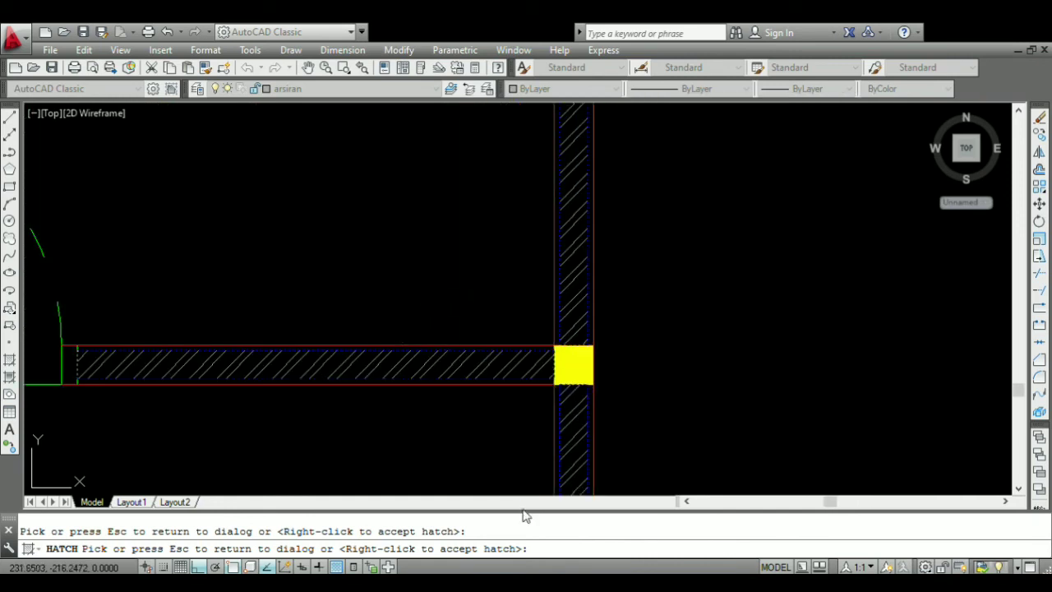
{"action": "scroll", "coordinate": [422, 339], "scroll_direction": "down", "scroll_amount": 4}
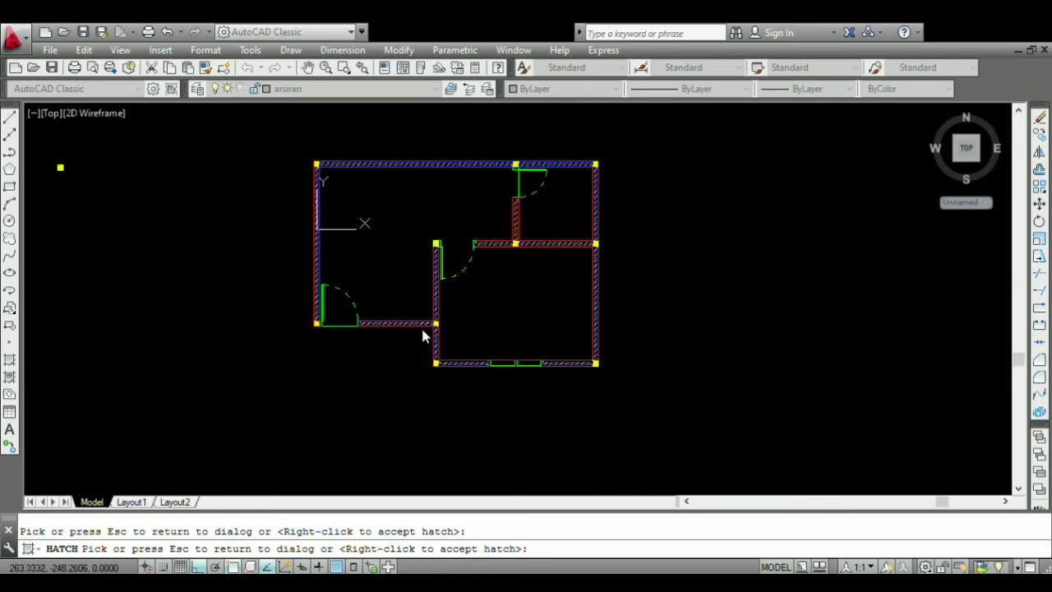
{"action": "scroll", "coordinate": [437, 305], "scroll_direction": "up", "scroll_amount": 5}
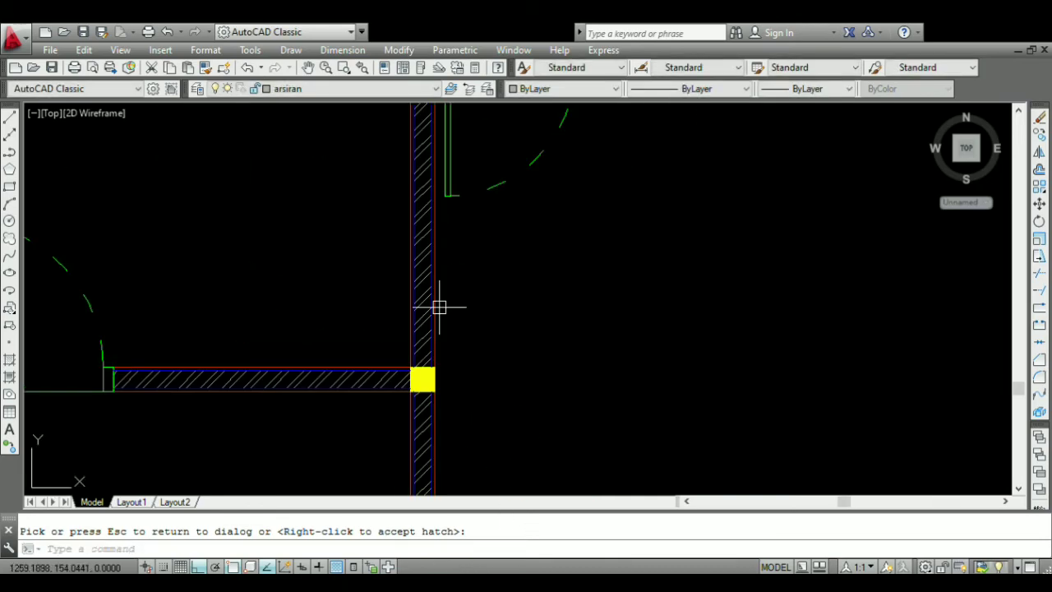
- Show the red centrelines through the floor plan's walls and openings again
{"action": "scroll", "coordinate": [505, 305], "scroll_direction": "down", "scroll_amount": 3}
{"action": "scroll", "coordinate": [506, 310], "scroll_direction": "down", "scroll_amount": 3}
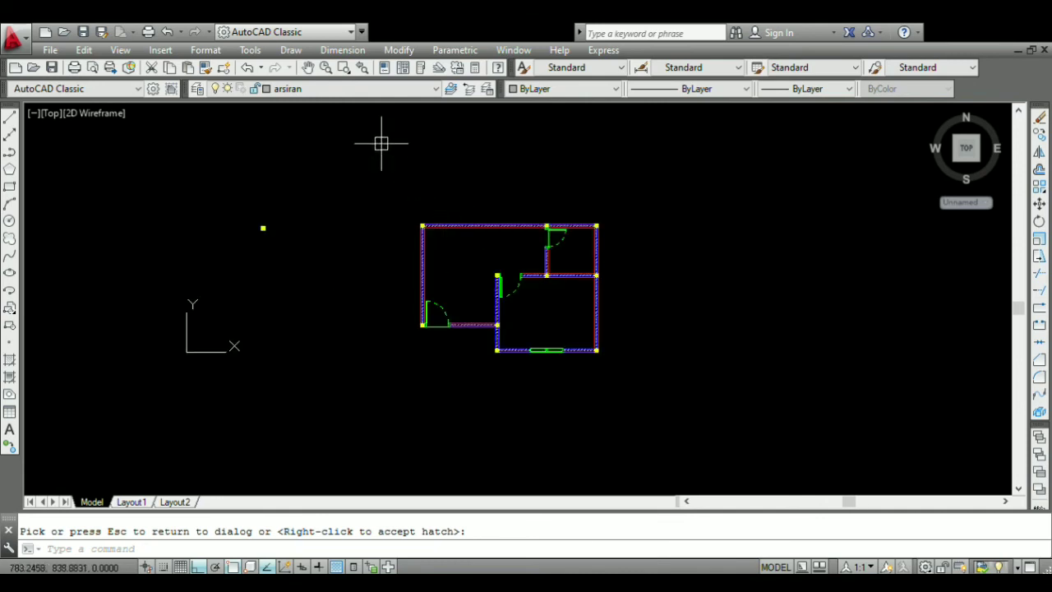
{"action": "scroll", "coordinate": [383, 146], "scroll_direction": "up", "scroll_amount": 2}
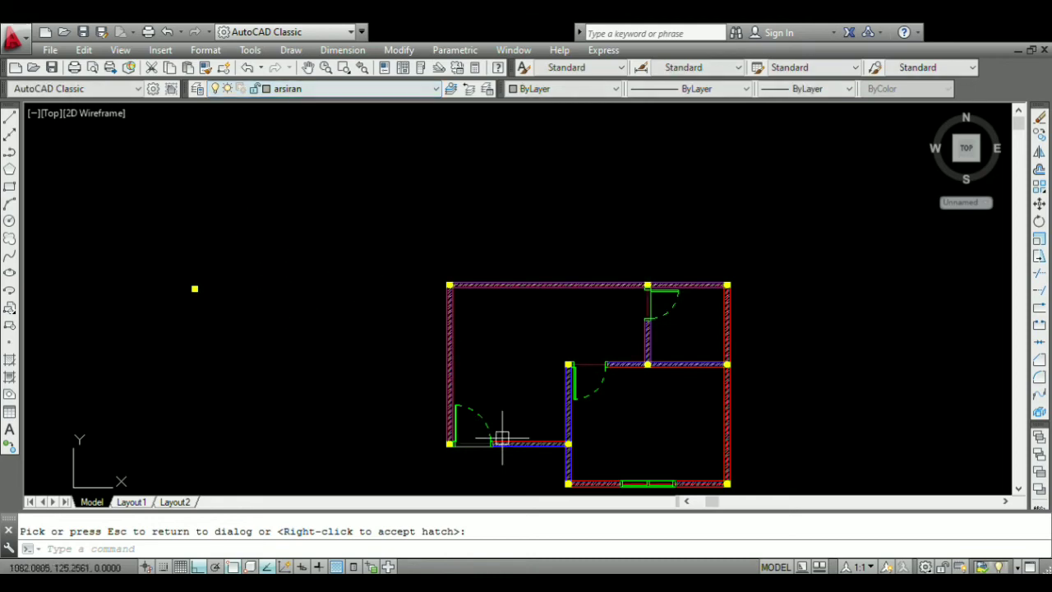
{"action": "scroll", "coordinate": [499, 435], "scroll_direction": "up", "scroll_amount": 2}
{"action": "scroll", "coordinate": [237, 128], "scroll_direction": "down", "scroll_amount": 2}
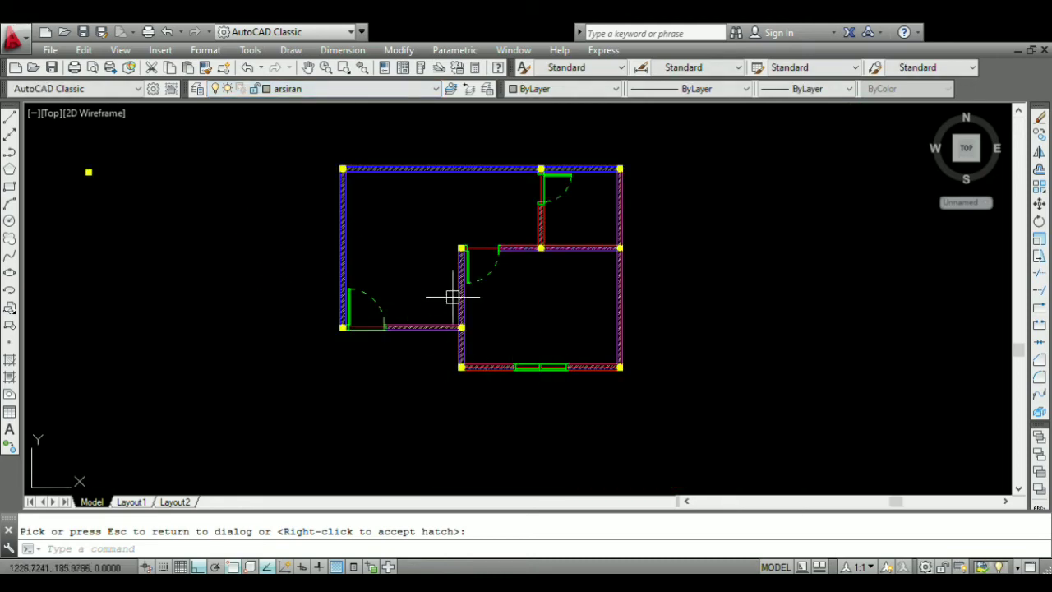
{"action": "scroll", "coordinate": [507, 292], "scroll_direction": "up", "scroll_amount": 3}
{"action": "scroll", "coordinate": [443, 357], "scroll_direction": "down", "scroll_amount": 4}
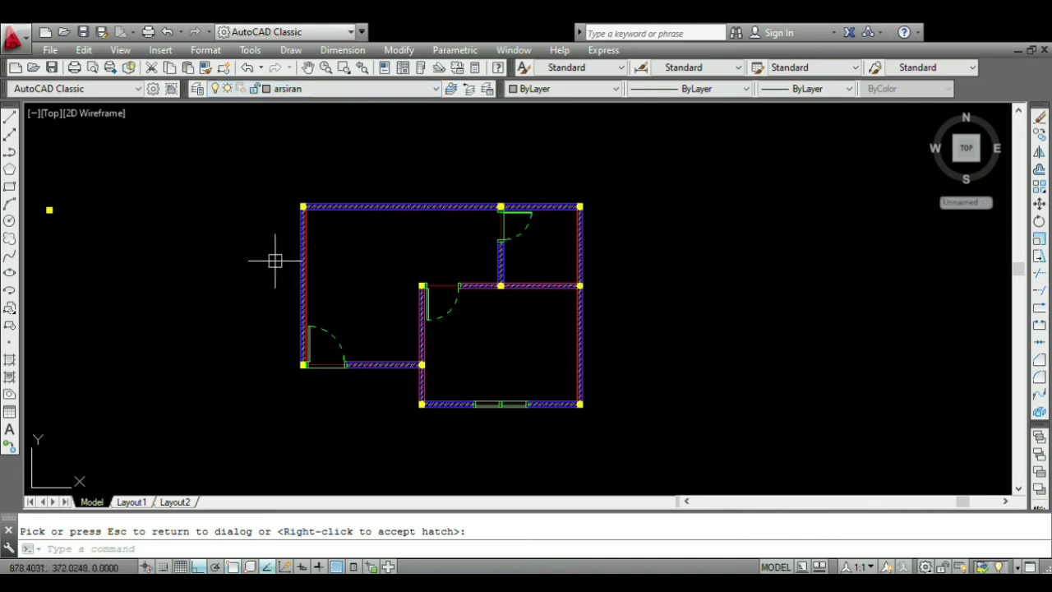
{"action": "scroll", "coordinate": [294, 254], "scroll_direction": "up", "scroll_amount": 4}
{"action": "scroll", "coordinate": [332, 235], "scroll_direction": "down", "scroll_amount": 2}
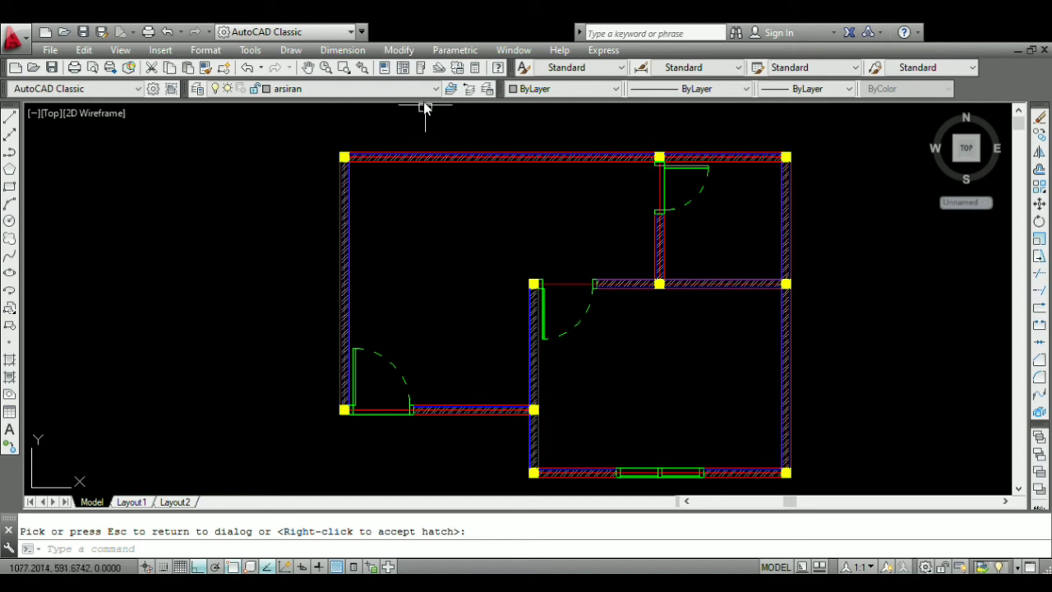
- Make dimensi the current layer and open the dimension style settings
{"action": "left_click", "coordinate": [340, 132]}
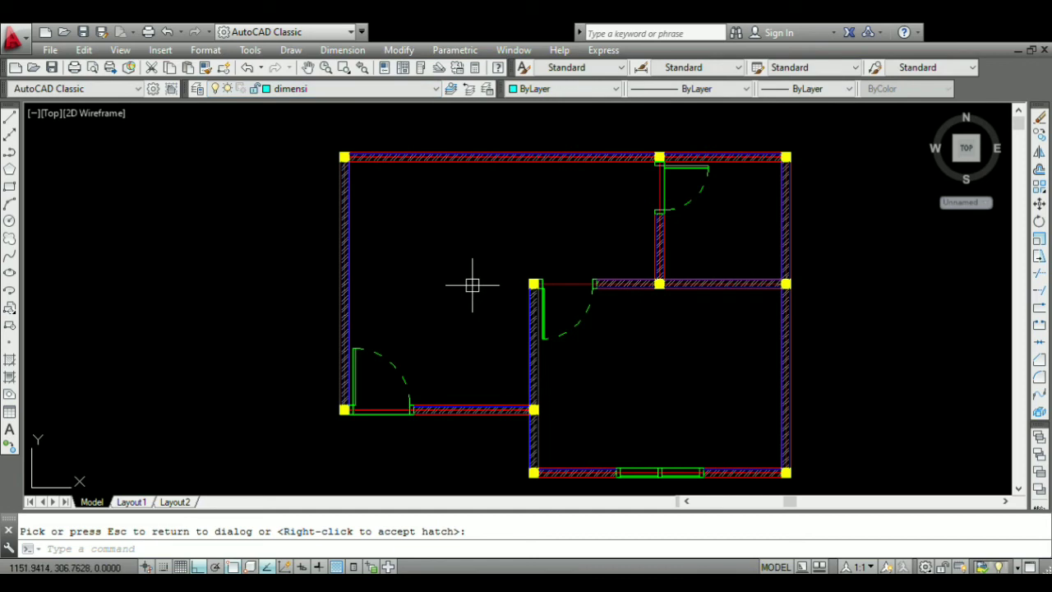
{"action": "type", "text": "d"}
{"action": "key", "text": "Return"}
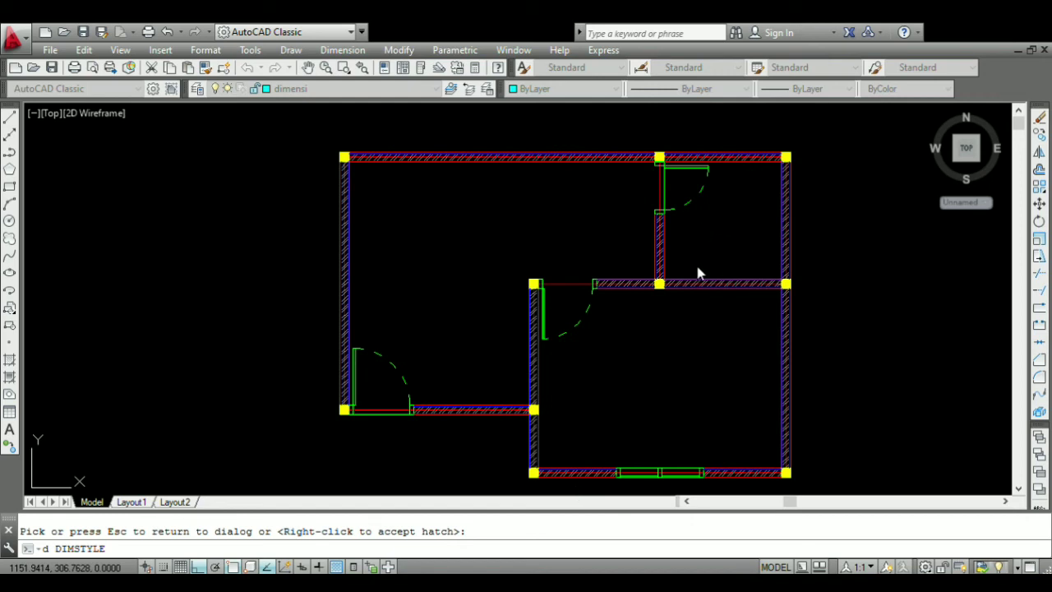
{"action": "right_click", "coordinate": [641, 423]}
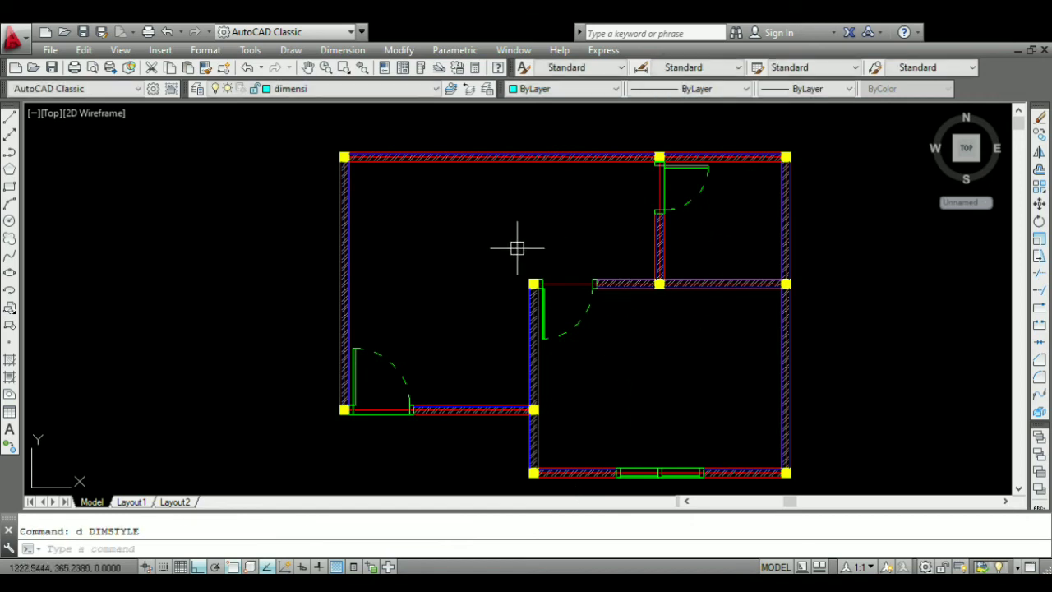
- Add a vertical linear dimension between the centres of the plan's upper-left and lower-left columns, placed outside the left wall
{"action": "scroll", "coordinate": [345, 158], "scroll_direction": "up", "scroll_amount": 6}
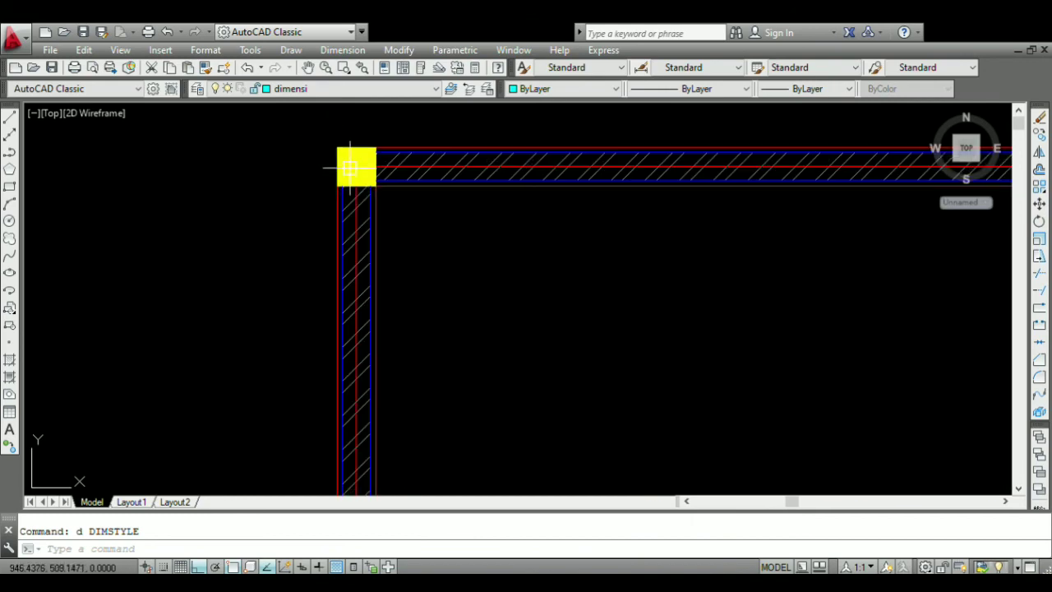
{"action": "scroll", "coordinate": [345, 158], "scroll_direction": "down", "scroll_amount": 4}
{"action": "scroll", "coordinate": [368, 156], "scroll_direction": "down", "scroll_amount": 2}
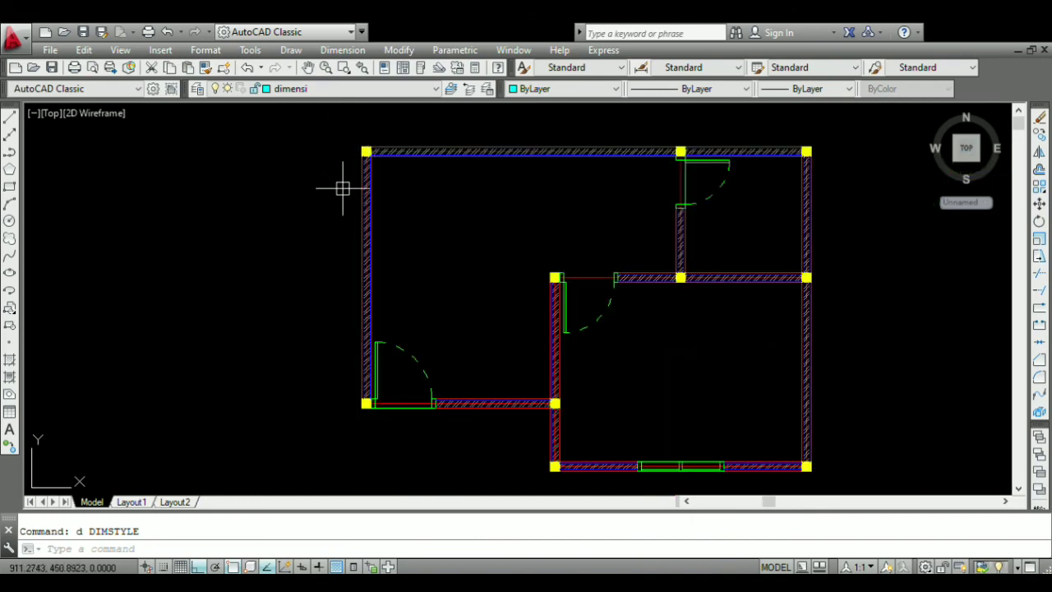
{"action": "type", "text": "DIML"}
{"action": "type", "text": "I"}
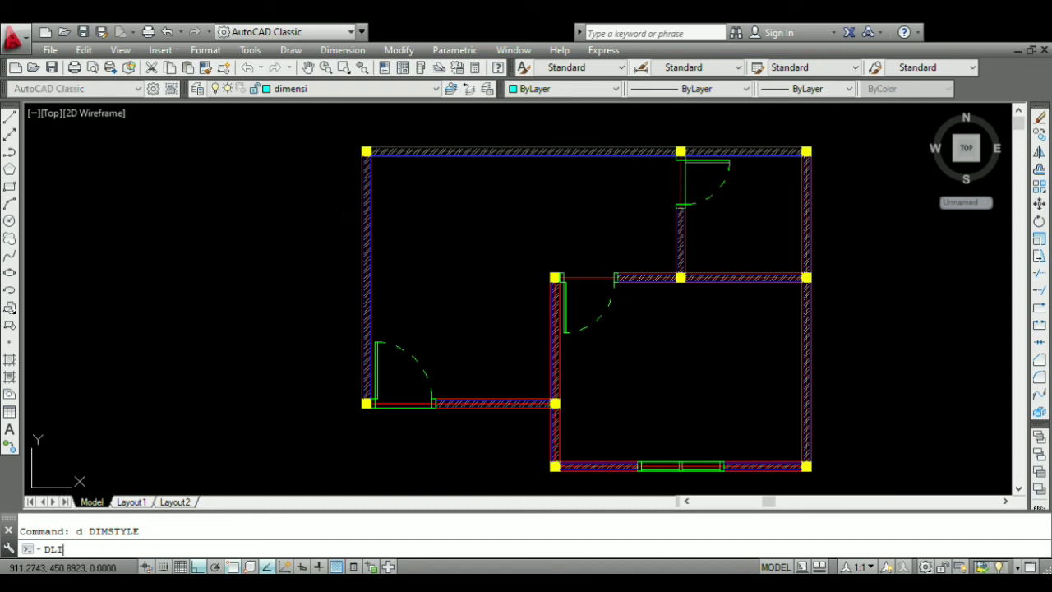
{"action": "key", "text": "Return"}
{"action": "scroll", "coordinate": [359, 143], "scroll_direction": "up", "scroll_amount": 5}
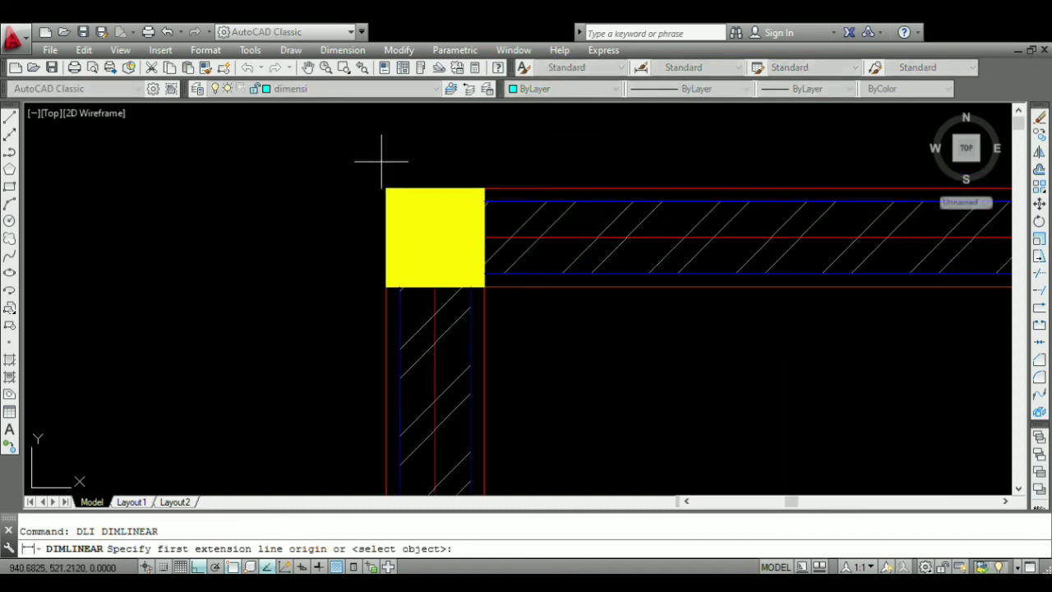
{"action": "left_click", "coordinate": [434, 237]}
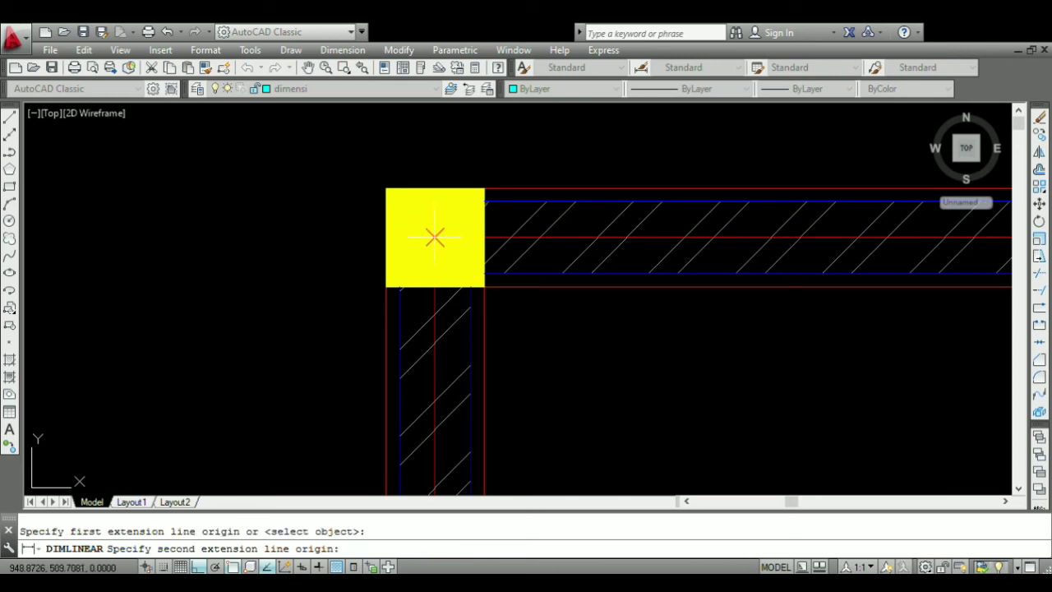
{"action": "scroll", "coordinate": [400, 115], "scroll_direction": "down", "scroll_amount": 5}
{"action": "scroll", "coordinate": [399, 377], "scroll_direction": "up", "scroll_amount": 5}
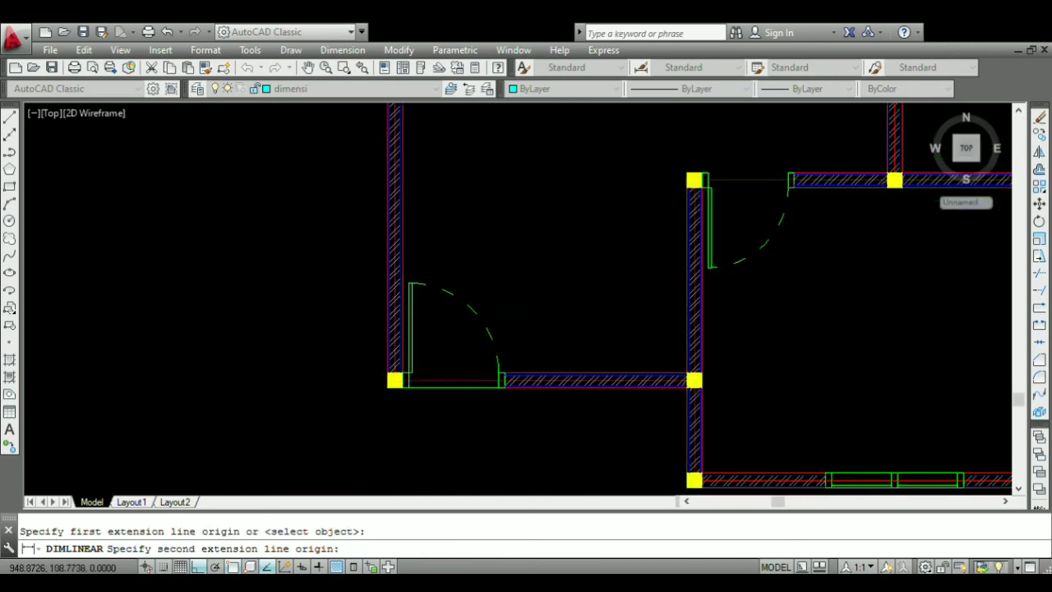
{"action": "left_click", "coordinate": [382, 397]}
{"action": "scroll", "coordinate": [395, 386], "scroll_direction": "down", "scroll_amount": 3}
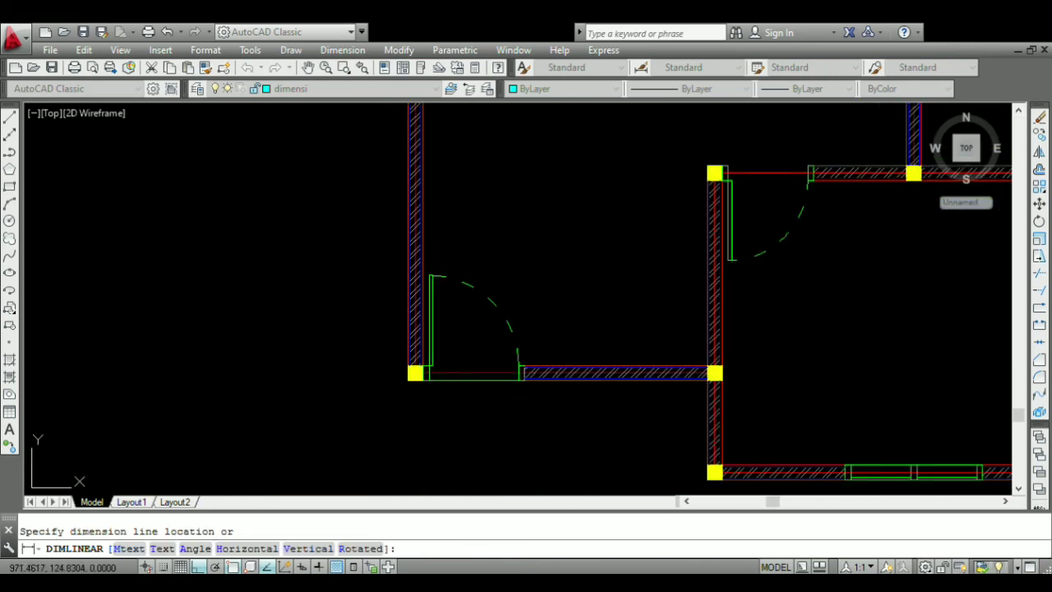
{"action": "scroll", "coordinate": [420, 345], "scroll_direction": "down", "scroll_amount": 3}
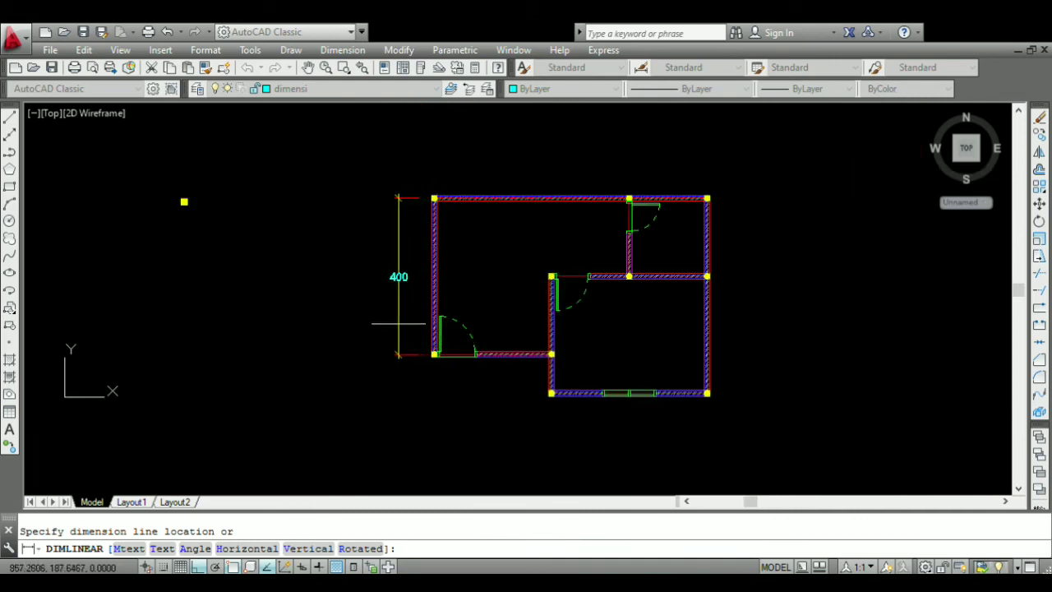
{"action": "left_click", "coordinate": [402, 327]}
{"action": "scroll", "coordinate": [423, 300], "scroll_direction": "up", "scroll_amount": 2}
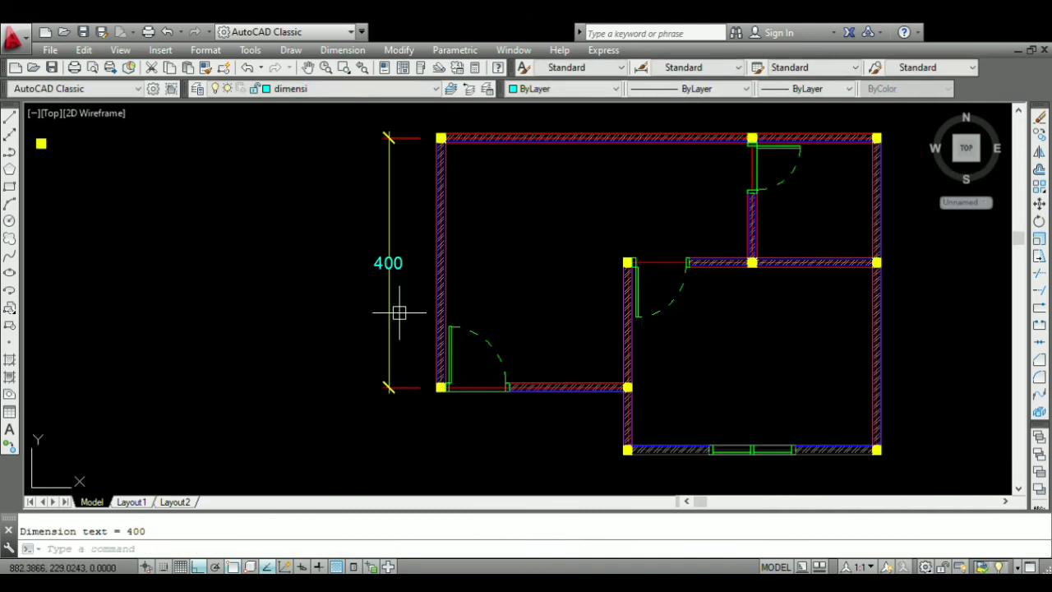
{"action": "scroll", "coordinate": [402, 265], "scroll_direction": "up", "scroll_amount": 4}
{"action": "scroll", "coordinate": [353, 269], "scroll_direction": "down", "scroll_amount": 4}
{"action": "scroll", "coordinate": [348, 271], "scroll_direction": "up", "scroll_amount": 2}
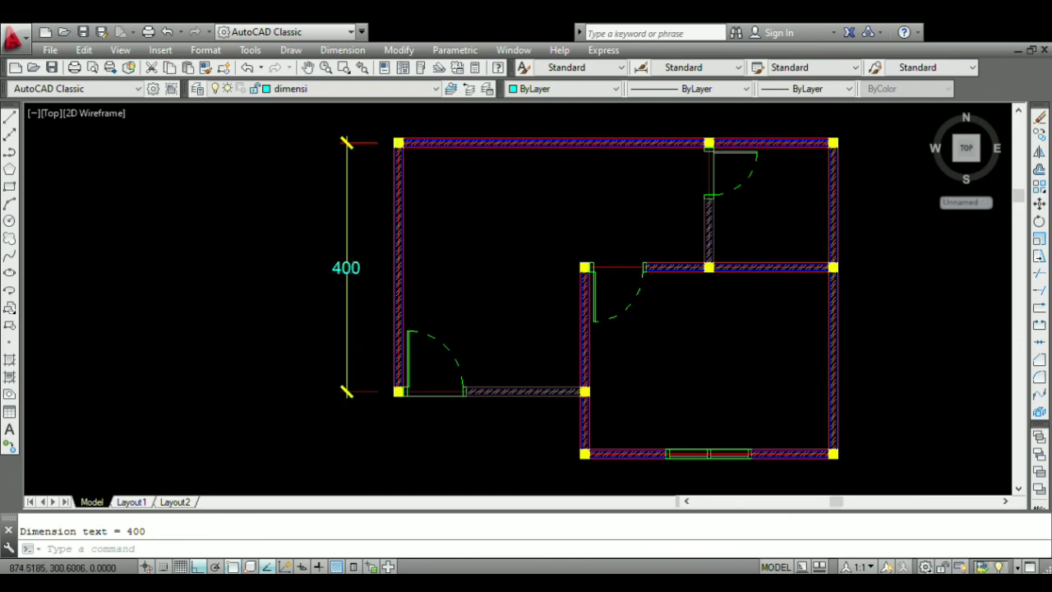
{"action": "scroll", "coordinate": [348, 270], "scroll_direction": "down", "scroll_amount": 2}
{"action": "scroll", "coordinate": [351, 273], "scroll_direction": "up", "scroll_amount": 2}
{"action": "scroll", "coordinate": [354, 274], "scroll_direction": "down", "scroll_amount": 2}
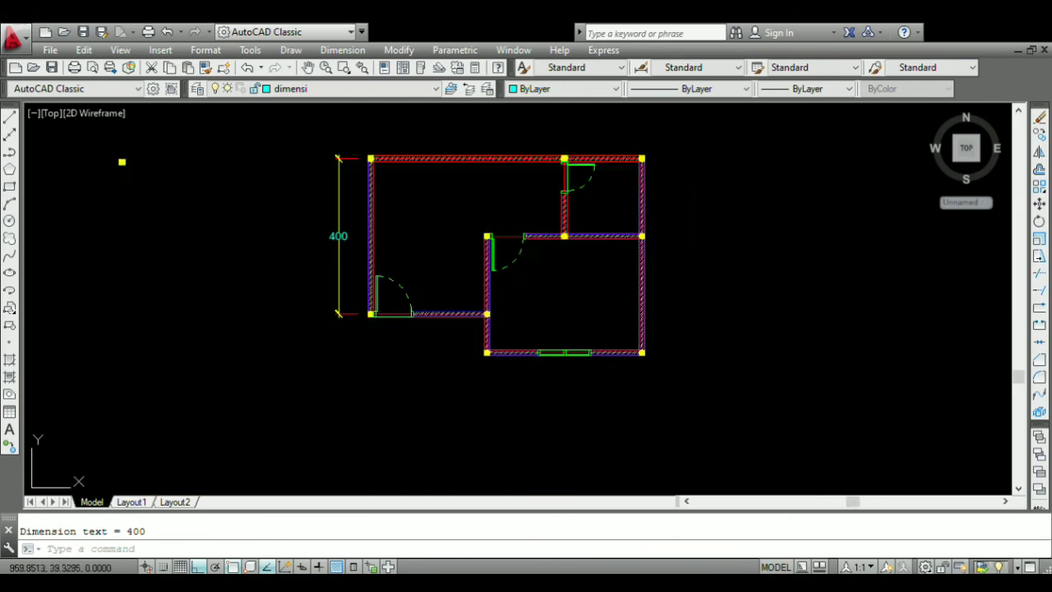
- Add a horizontal linear dimension between the column centres at both ends of the entrance-door wall, placed below the whole plan
{"action": "scroll", "coordinate": [361, 312], "scroll_direction": "up", "scroll_amount": 3}
{"action": "key", "text": "Return"}
{"action": "scroll", "coordinate": [372, 298], "scroll_direction": "up", "scroll_amount": 3}
{"action": "left_click", "coordinate": [372, 298]}
{"action": "scroll", "coordinate": [353, 293], "scroll_direction": "down", "scroll_amount": 4}
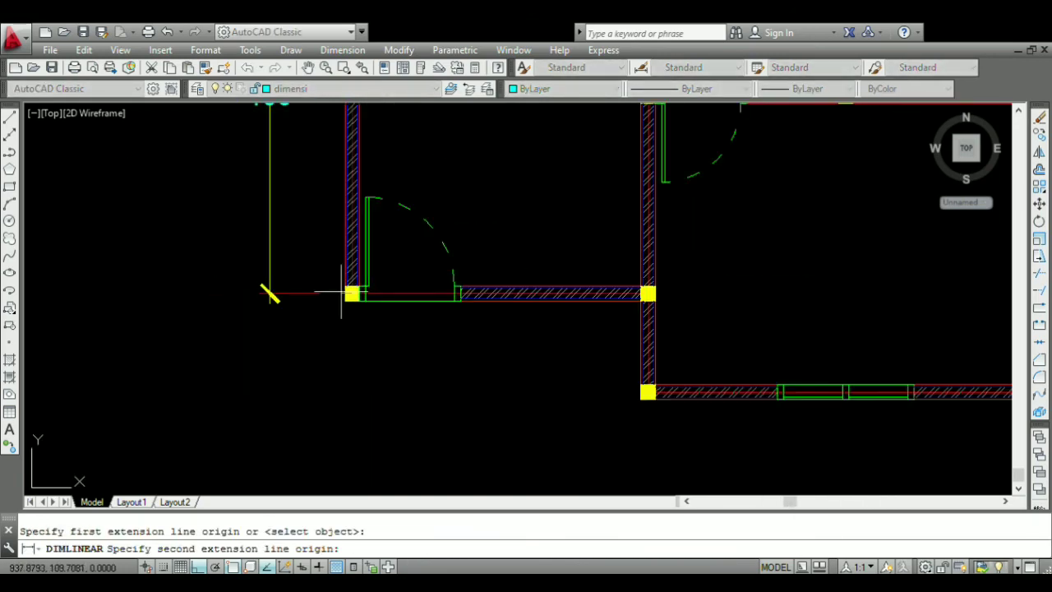
{"action": "scroll", "coordinate": [649, 291], "scroll_direction": "up", "scroll_amount": 4}
{"action": "left_click", "coordinate": [629, 313]}
{"action": "scroll", "coordinate": [613, 251], "scroll_direction": "down", "scroll_amount": 4}
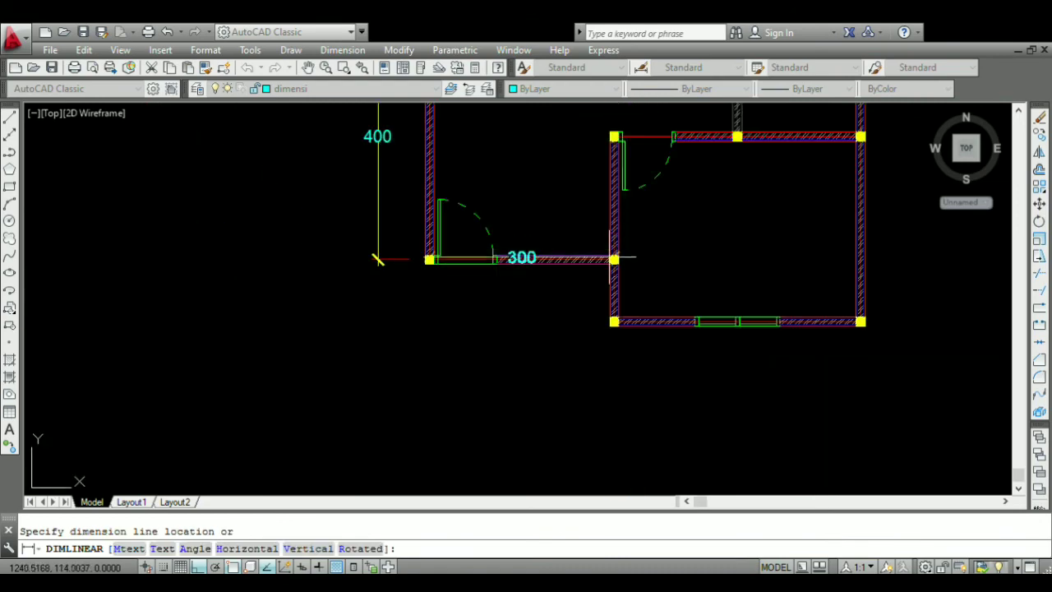
{"action": "left_click", "coordinate": [629, 362]}
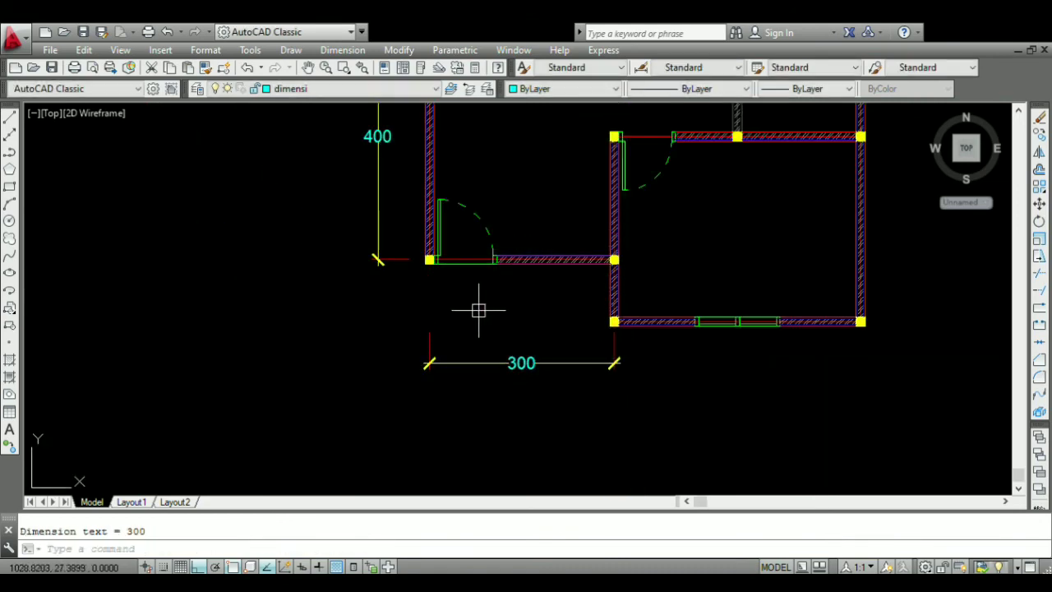
{"action": "scroll", "coordinate": [517, 324], "scroll_direction": "down", "scroll_amount": 4}
{"action": "scroll", "coordinate": [540, 352], "scroll_direction": "up", "scroll_amount": 4}
{"action": "key", "text": "Return"}
{"action": "scroll", "coordinate": [527, 324], "scroll_direction": "up", "scroll_amount": 4}
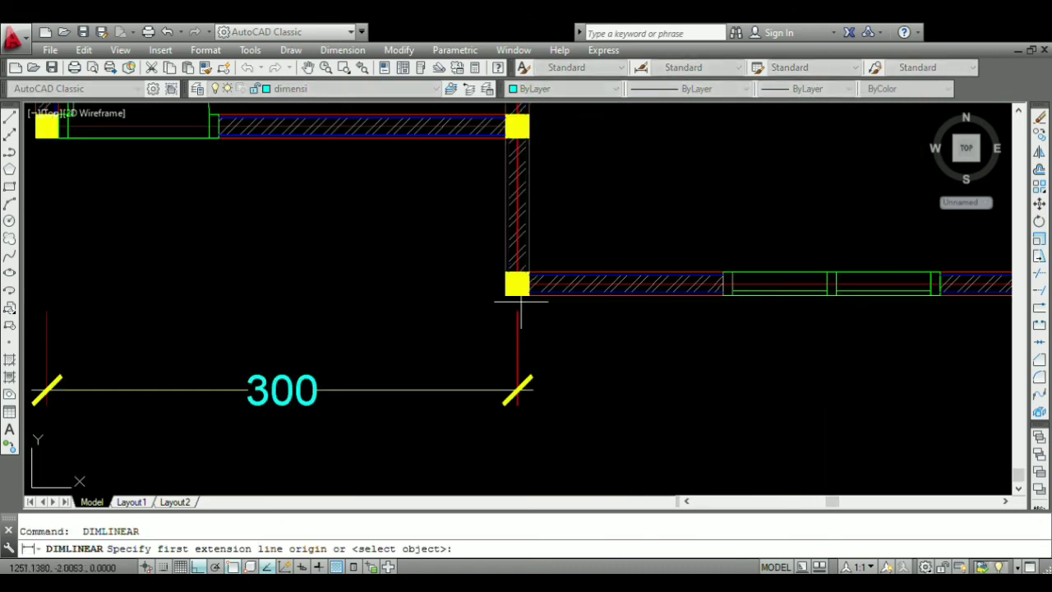
{"action": "scroll", "coordinate": [516, 277], "scroll_direction": "down", "scroll_amount": 4}
{"action": "key", "text": "Escape"}
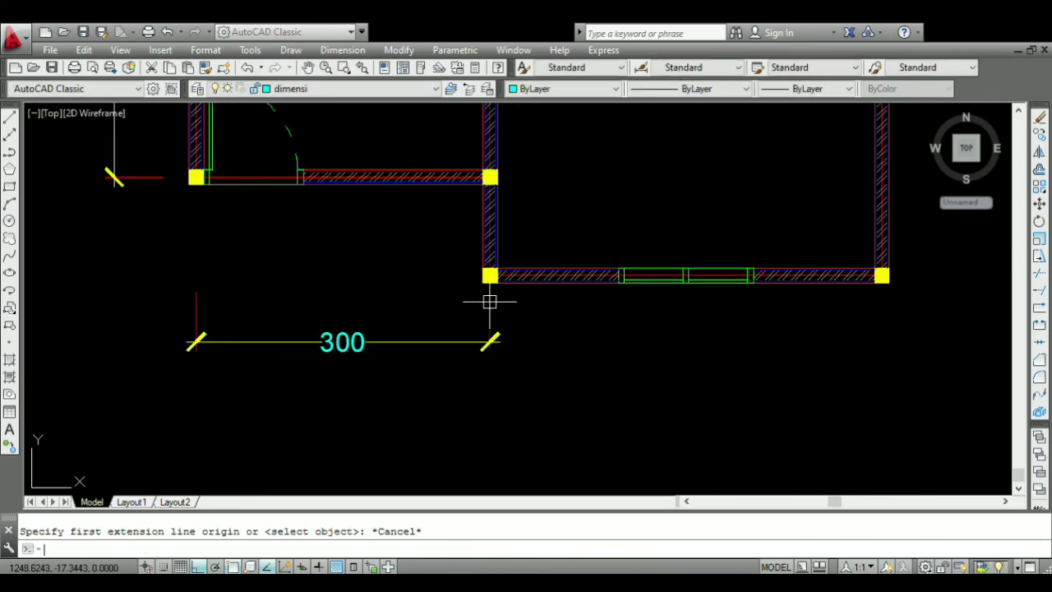
- Continue the horizontal dimension below the plan to the centre of the lower-right corner column
{"action": "type", "text": "DCo"}
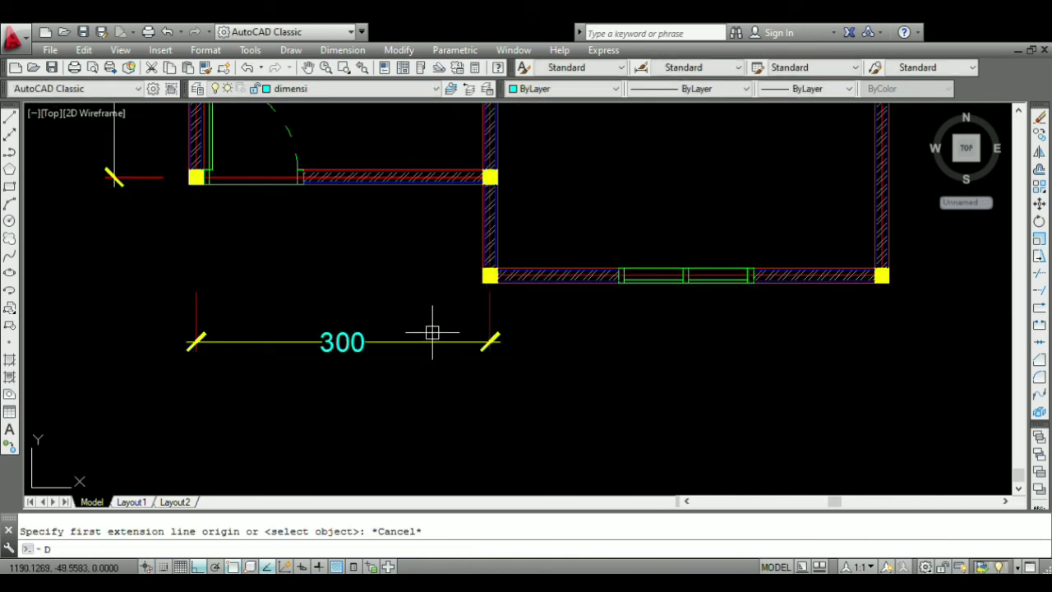
{"action": "key", "text": "Return"}
{"action": "scroll", "coordinate": [545, 329], "scroll_direction": "down", "scroll_amount": 3}
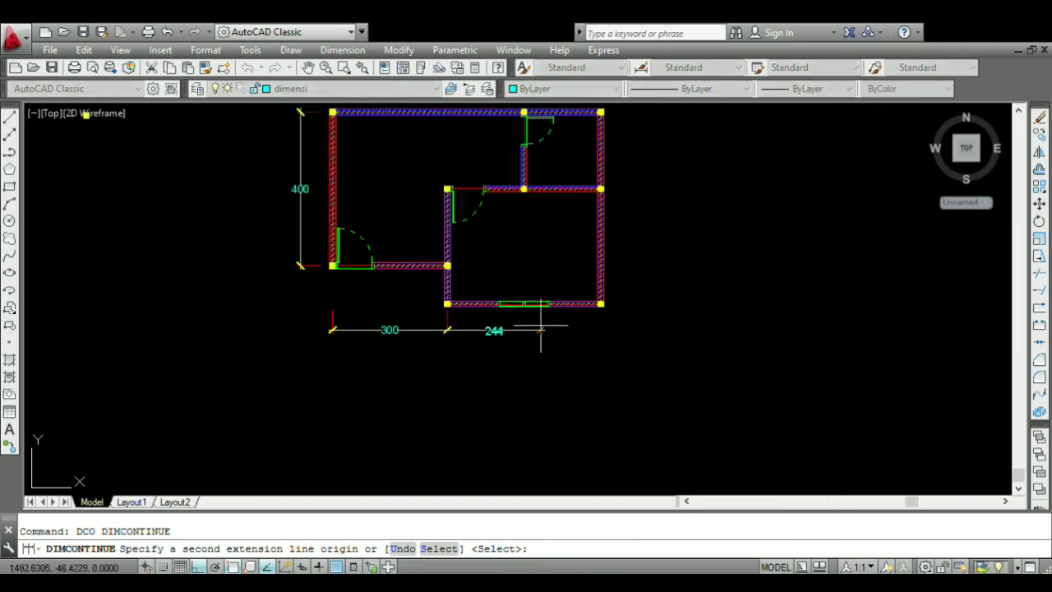
{"action": "scroll", "coordinate": [580, 305], "scroll_direction": "up", "scroll_amount": 6}
{"action": "left_click", "coordinate": [615, 296]}
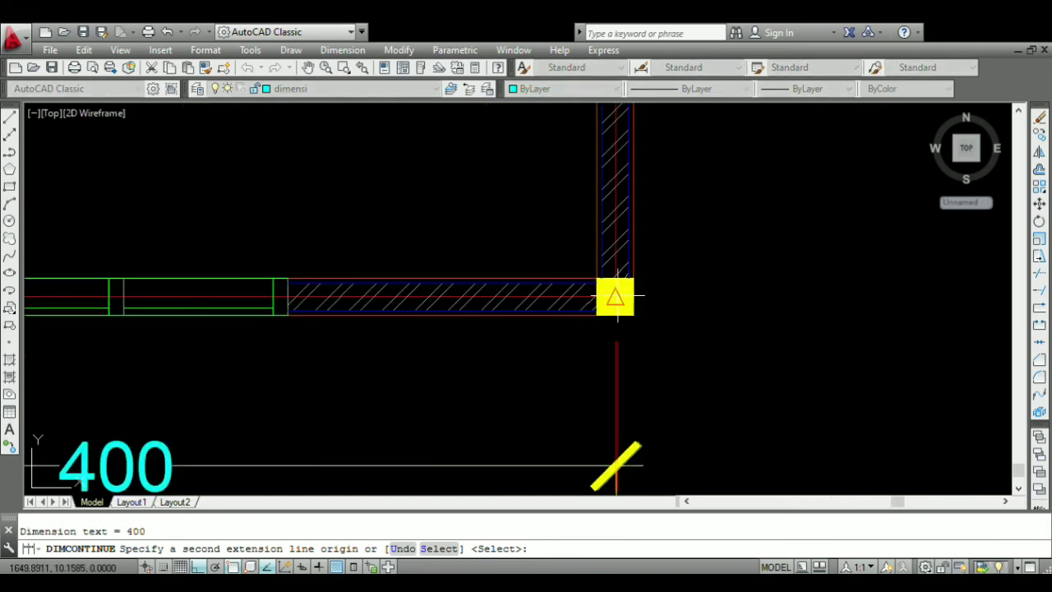
{"action": "key", "text": "Return"}
{"action": "scroll", "coordinate": [493, 325], "scroll_direction": "down", "scroll_amount": 5}
{"action": "key", "text": "Return"}
- Add a vertical linear dimension from the lower-right corner column's centre to the middle column on the right wall, placed outside that wall
{"action": "type", "text": "Dli"}
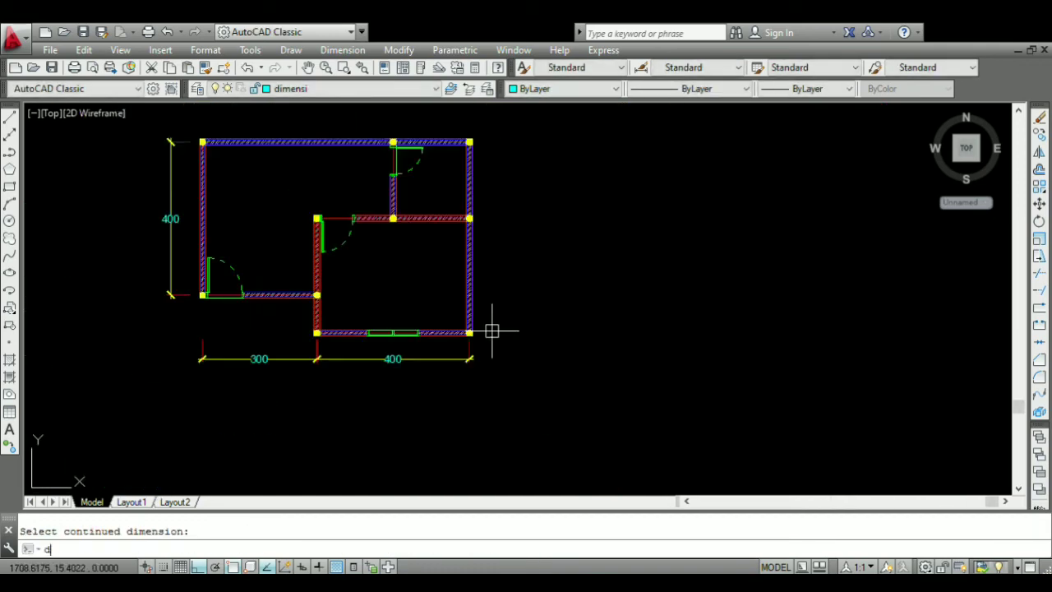
{"action": "key", "text": "Return"}
{"action": "scroll", "coordinate": [470, 330], "scroll_direction": "up", "scroll_amount": 6}
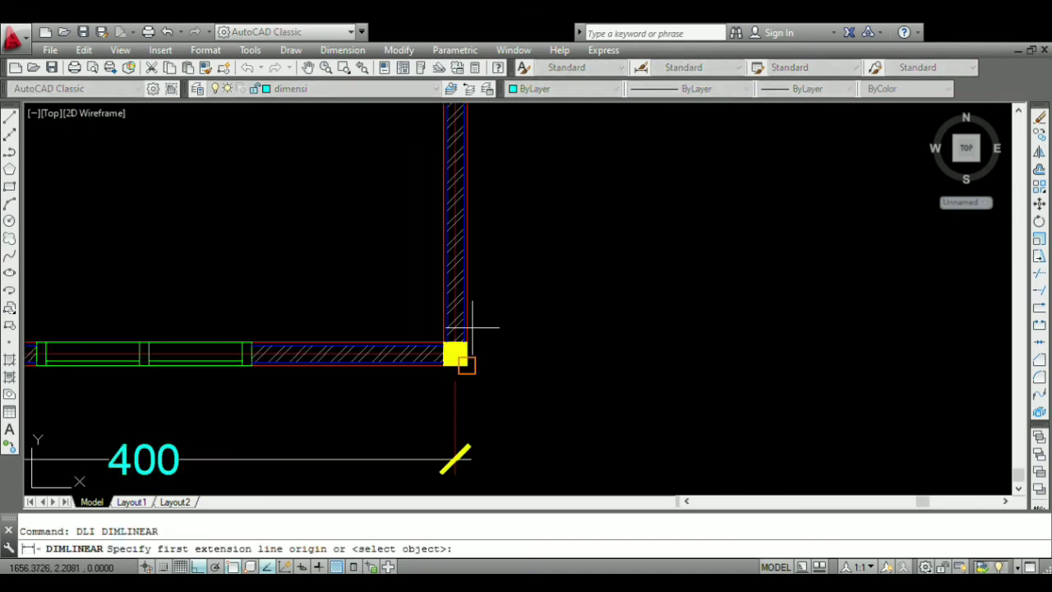
{"action": "left_click", "coordinate": [422, 355]}
{"action": "scroll", "coordinate": [422, 355], "scroll_direction": "down", "scroll_amount": 5}
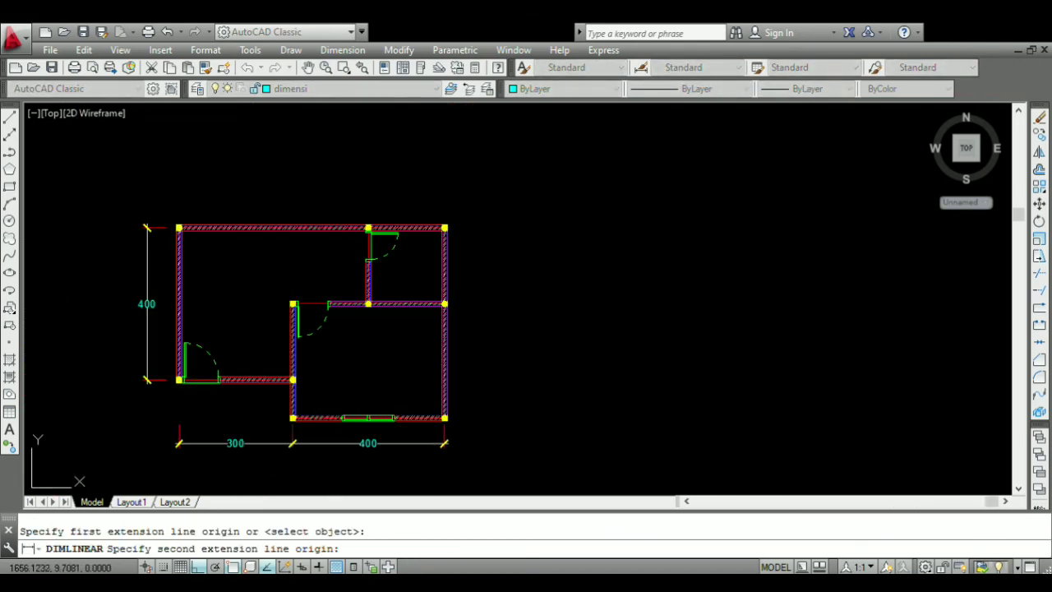
{"action": "scroll", "coordinate": [461, 317], "scroll_direction": "up", "scroll_amount": 6}
{"action": "left_click", "coordinate": [470, 320]}
{"action": "scroll", "coordinate": [470, 320], "scroll_direction": "down", "scroll_amount": 6}
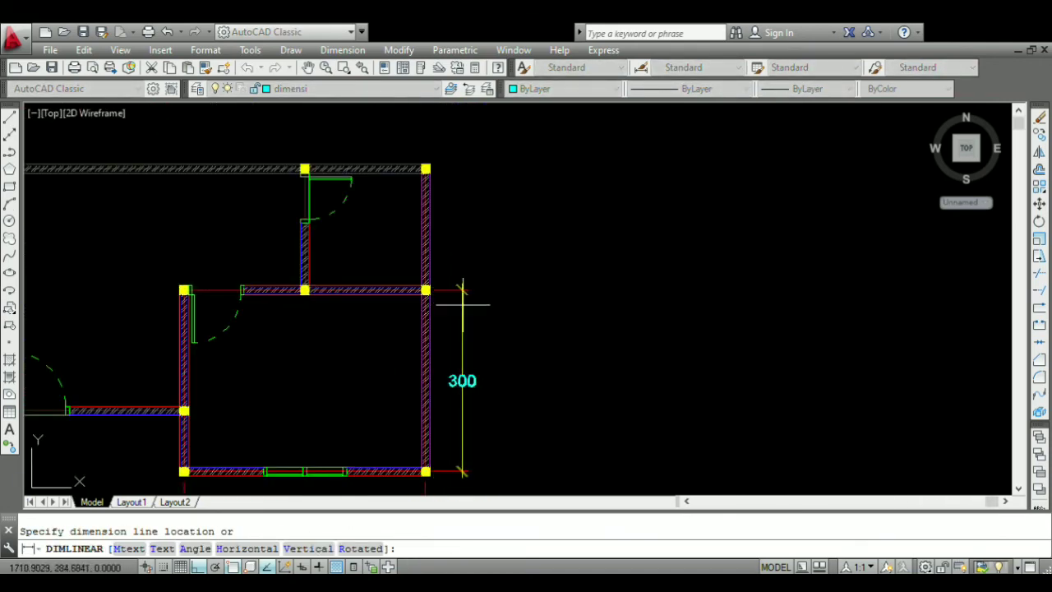
{"action": "left_click", "coordinate": [476, 312]}
{"action": "scroll", "coordinate": [476, 312], "scroll_direction": "down", "scroll_amount": 5}
{"action": "scroll", "coordinate": [465, 265], "scroll_direction": "up", "scroll_amount": 7}
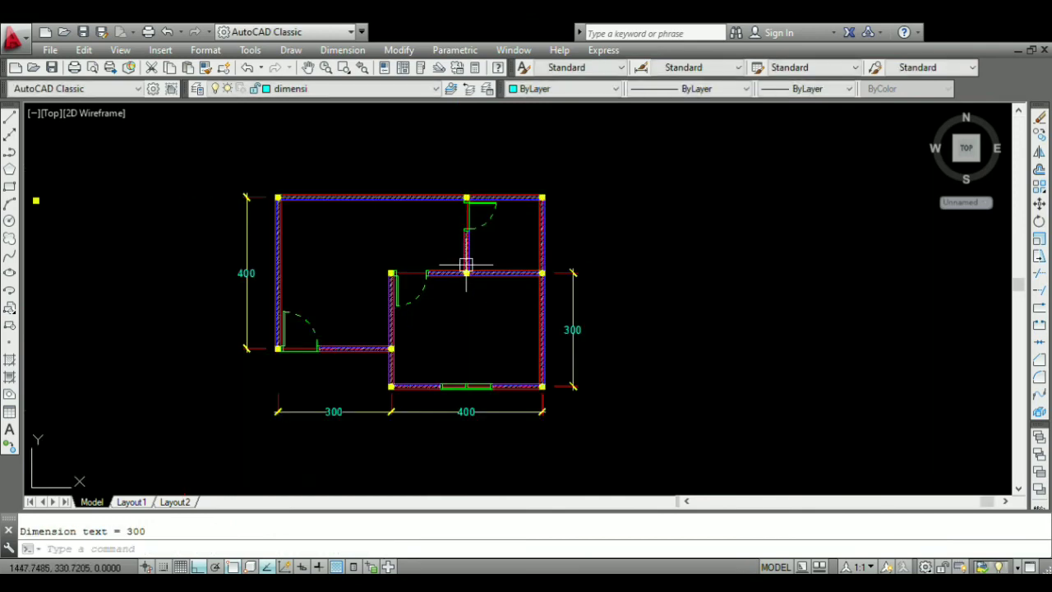
{"action": "scroll", "coordinate": [580, 193], "scroll_direction": "up", "scroll_amount": 2}
{"action": "key", "text": "Return"}
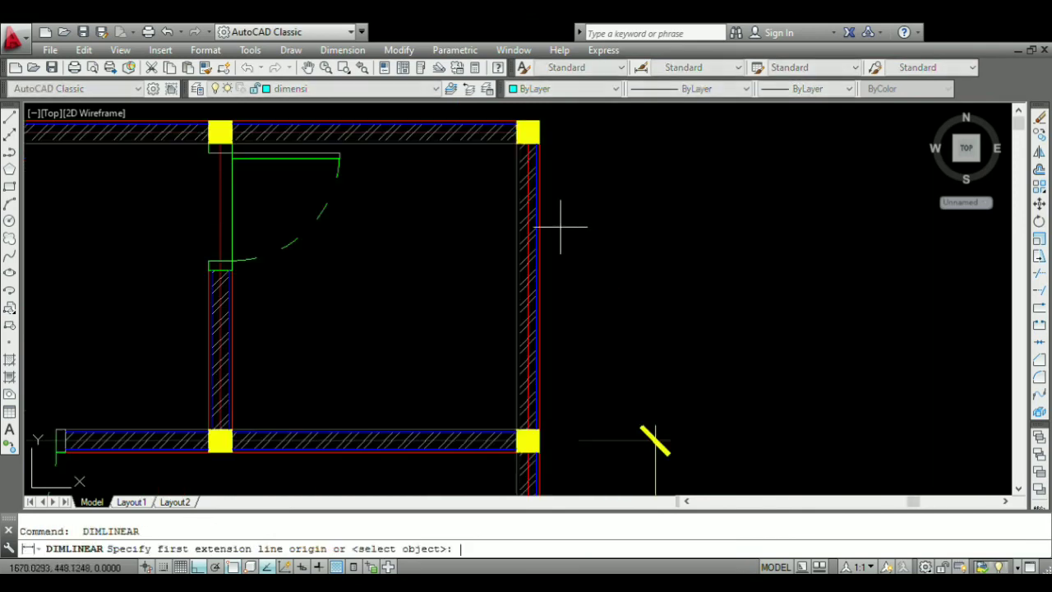
{"action": "key", "text": "Return"}
{"action": "key", "text": "Escape"}
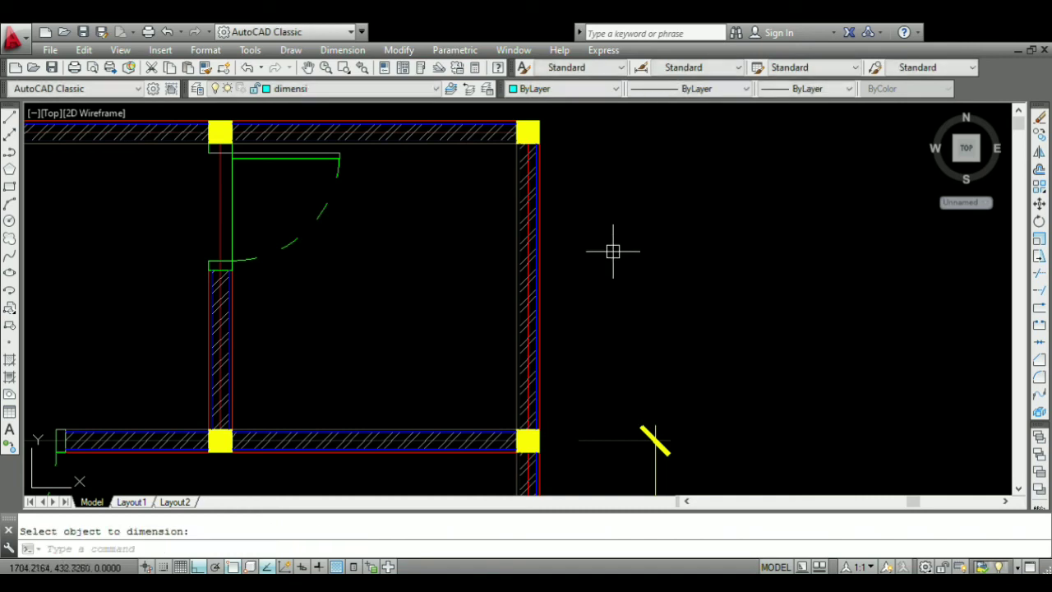
- Continue the vertical dimension along the right wall up to the centre of the upper-right corner column
{"action": "type", "text": "dco"}
{"action": "key", "text": "Return"}
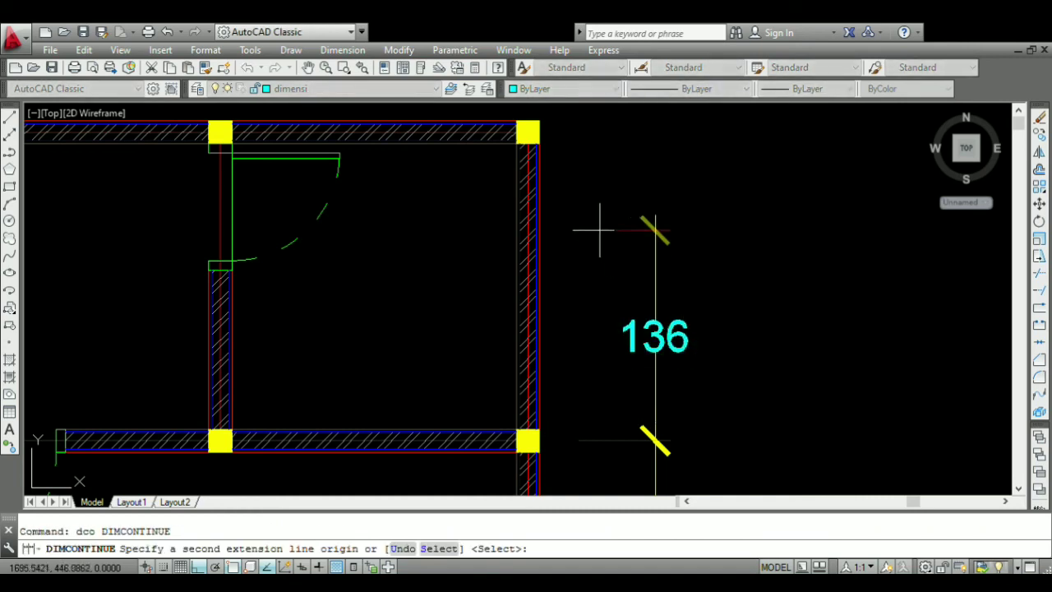
{"action": "key", "text": "Return"}
{"action": "scroll", "coordinate": [605, 275], "scroll_direction": "down", "scroll_amount": 5}
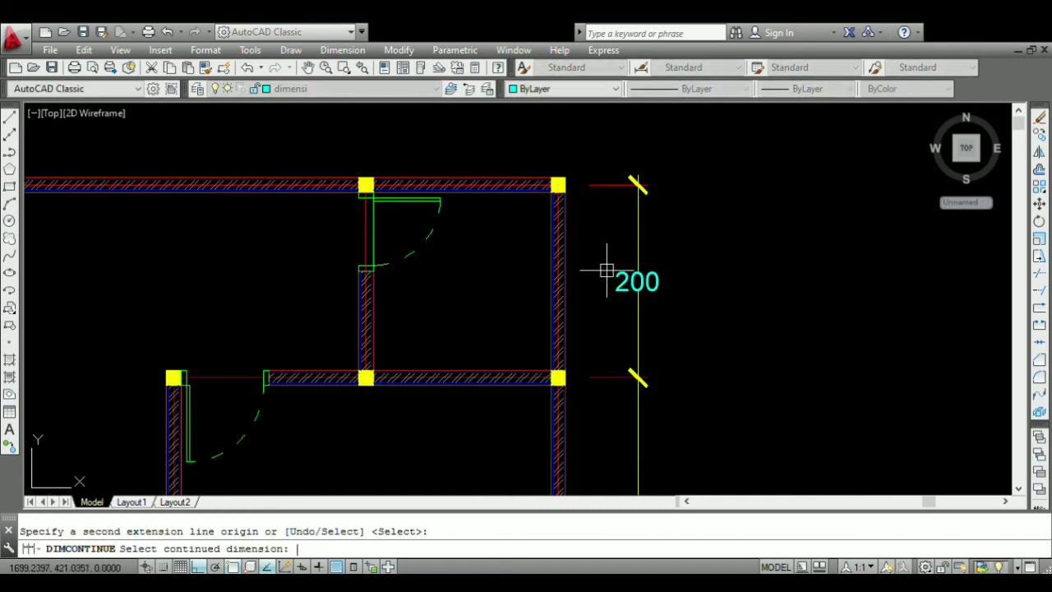
- Add a horizontal linear dimension above the small upper-right room, between the two column centres on its top wall
{"action": "scroll", "coordinate": [530, 216], "scroll_direction": "up", "scroll_amount": 2}
{"action": "scroll", "coordinate": [543, 219], "scroll_direction": "up", "scroll_amount": 2}
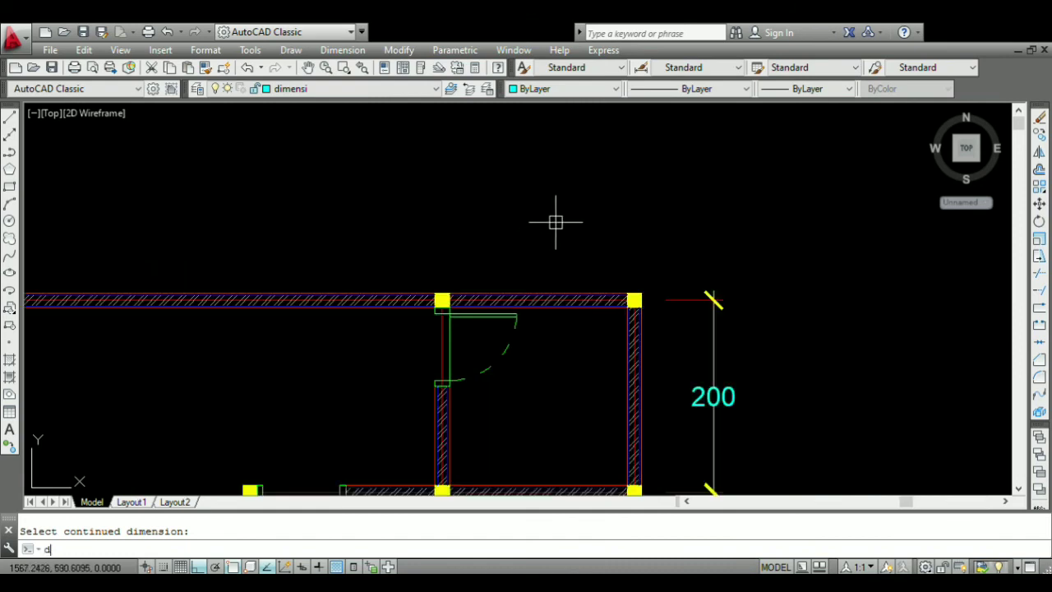
{"action": "type", "text": "DLi"}
{"action": "key", "text": "Return"}
{"action": "scroll", "coordinate": [588, 275], "scroll_direction": "up", "scroll_amount": 3}
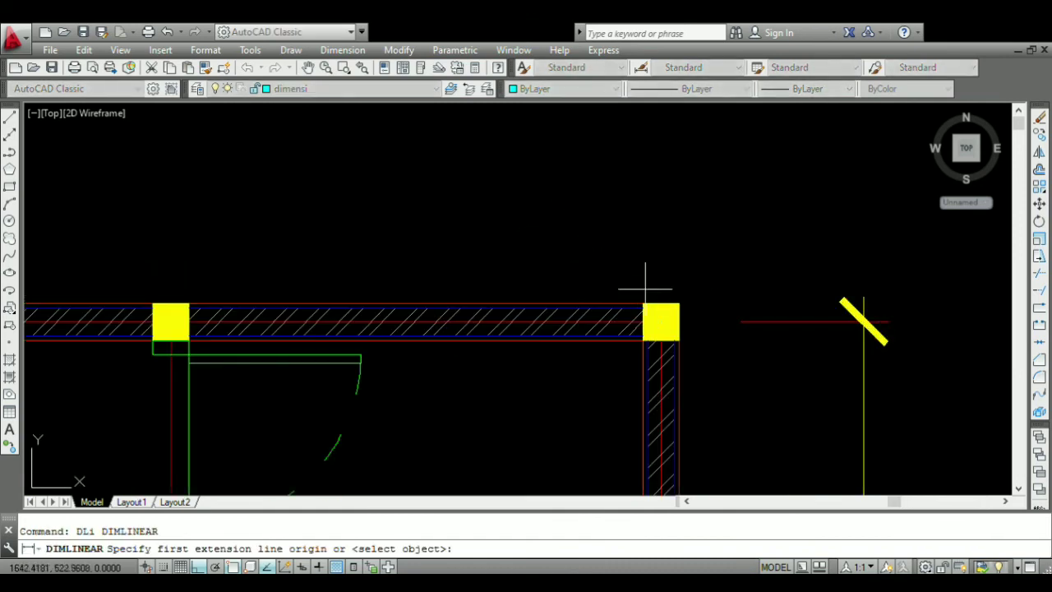
{"action": "left_click", "coordinate": [658, 318]}
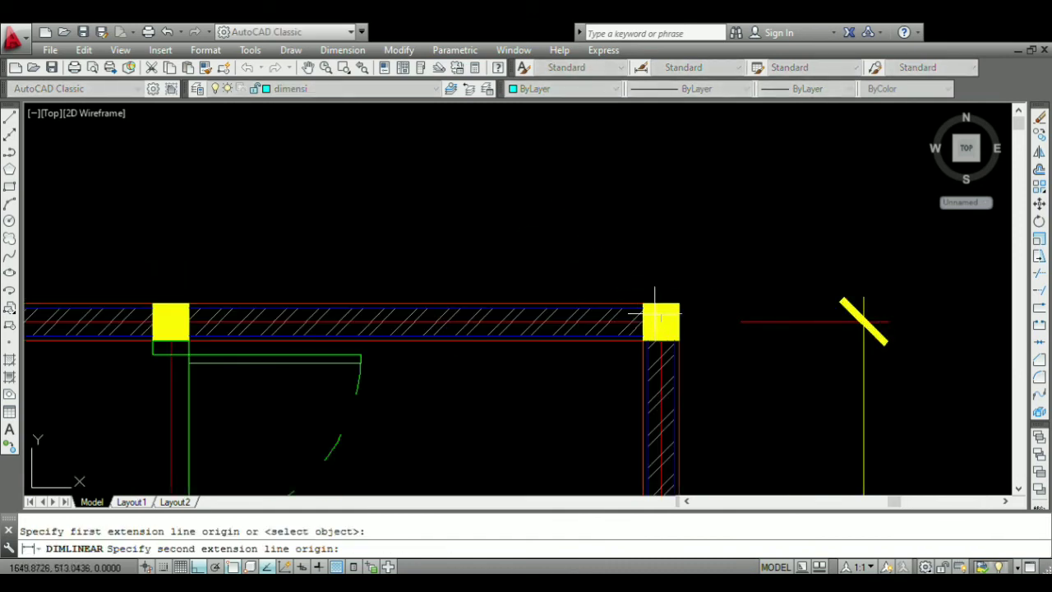
{"action": "left_click", "coordinate": [171, 321]}
{"action": "scroll", "coordinate": [264, 320], "scroll_direction": "down", "scroll_amount": 2}
{"action": "left_click", "coordinate": [241, 231]}
{"action": "scroll", "coordinate": [678, 191], "scroll_direction": "down", "scroll_amount": 2}
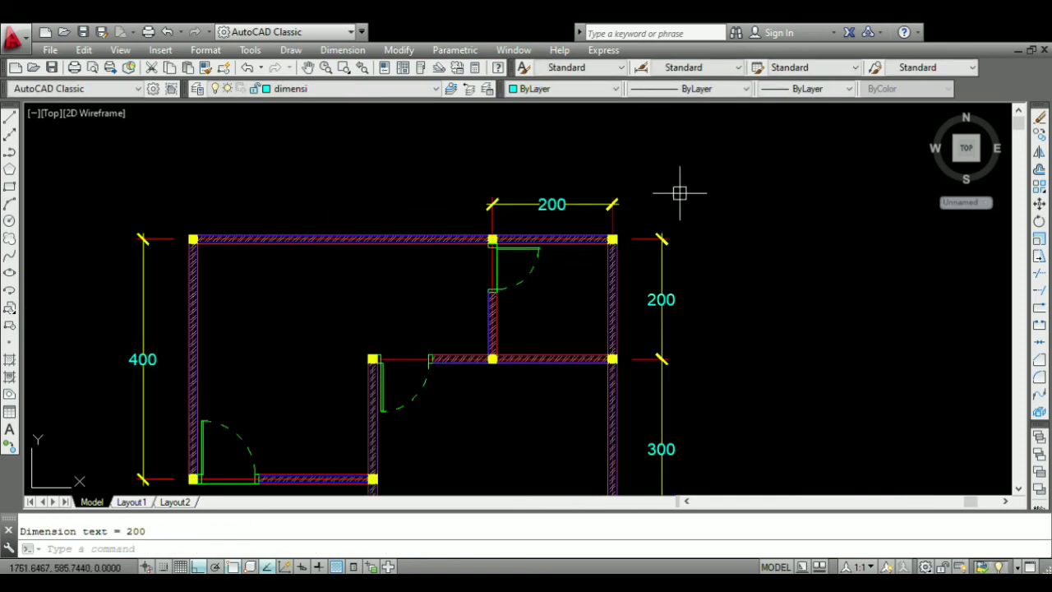
- Continue the horizontal dimension above the plan from the small upper-right room to the centre of the upper-left corner column
{"action": "scroll", "coordinate": [493, 208], "scroll_direction": "up", "scroll_amount": 1}
{"action": "type", "text": "D"}
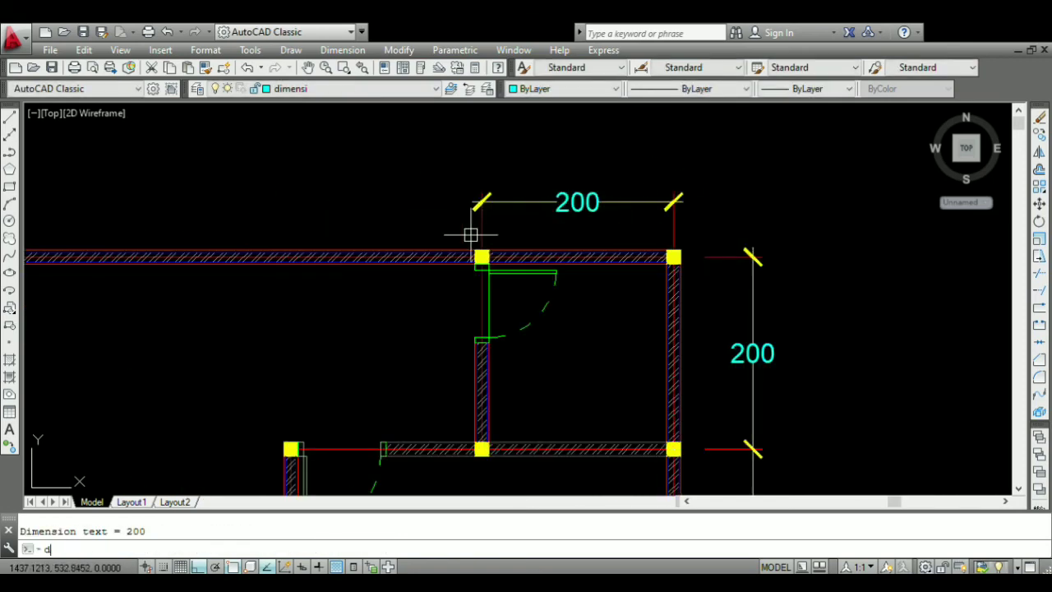
{"action": "type", "text": "Co"}
{"action": "key", "text": "Return"}
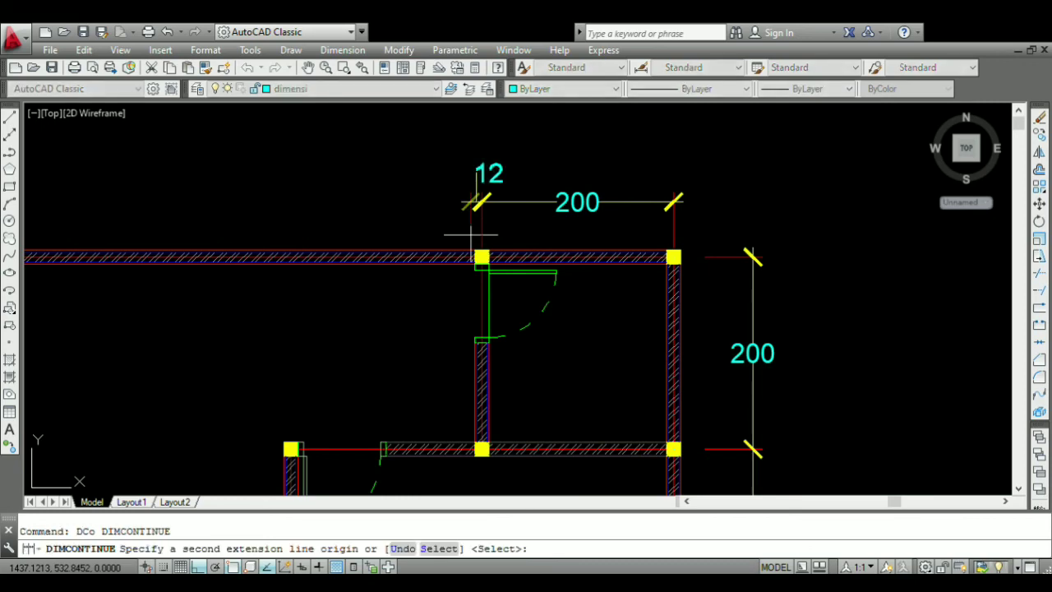
{"action": "scroll", "coordinate": [823, 305], "scroll_direction": "down", "scroll_amount": 3}
{"action": "scroll", "coordinate": [509, 306], "scroll_direction": "up", "scroll_amount": 6}
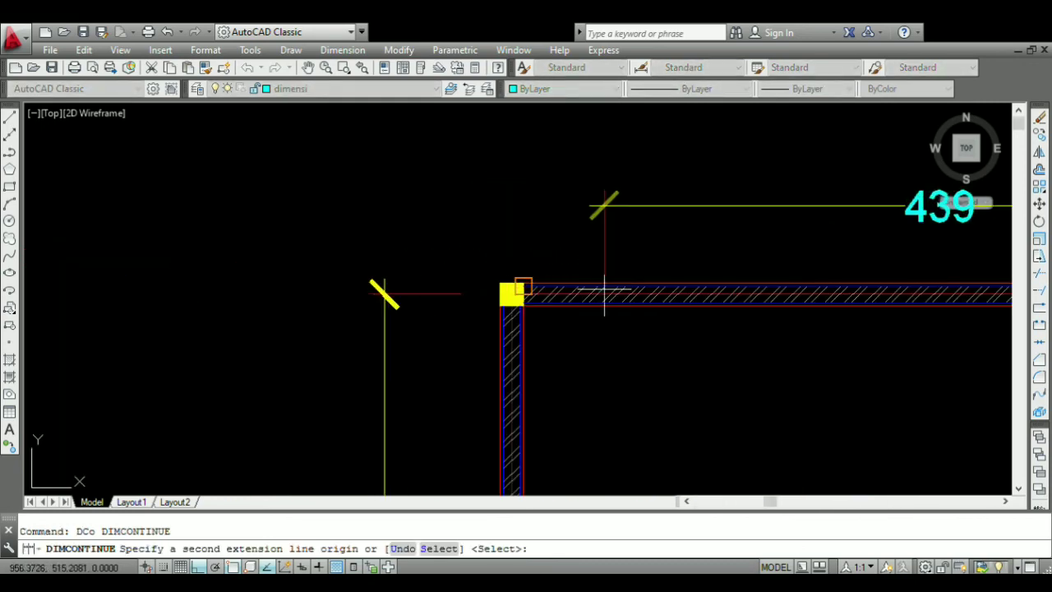
{"action": "key", "text": "Return"}
{"action": "scroll", "coordinate": [509, 307], "scroll_direction": "down", "scroll_amount": 8}
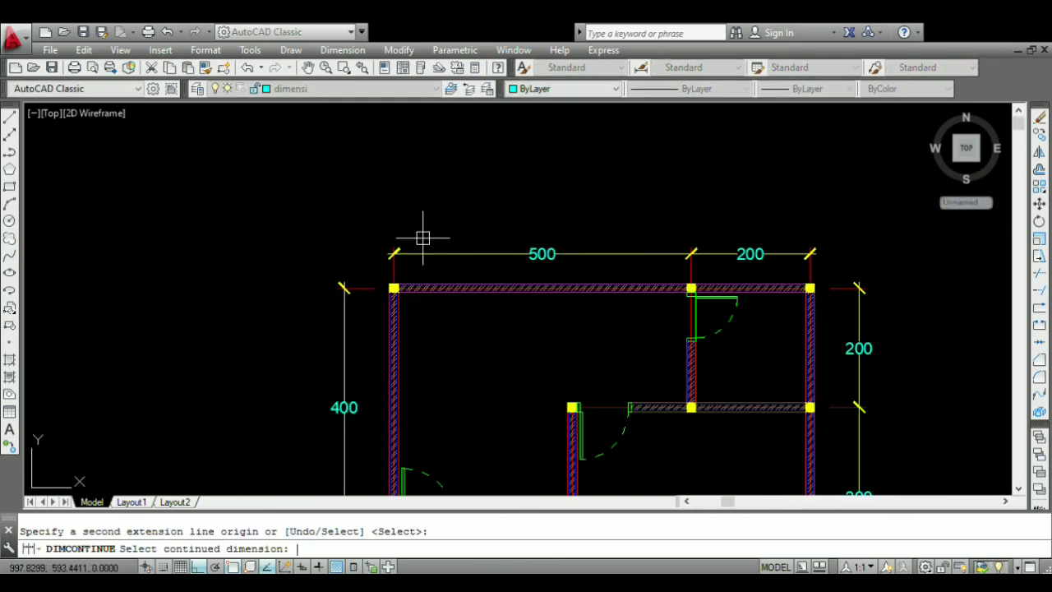
{"action": "key", "text": "Return"}
{"action": "scroll", "coordinate": [459, 246], "scroll_direction": "up", "scroll_amount": 3}
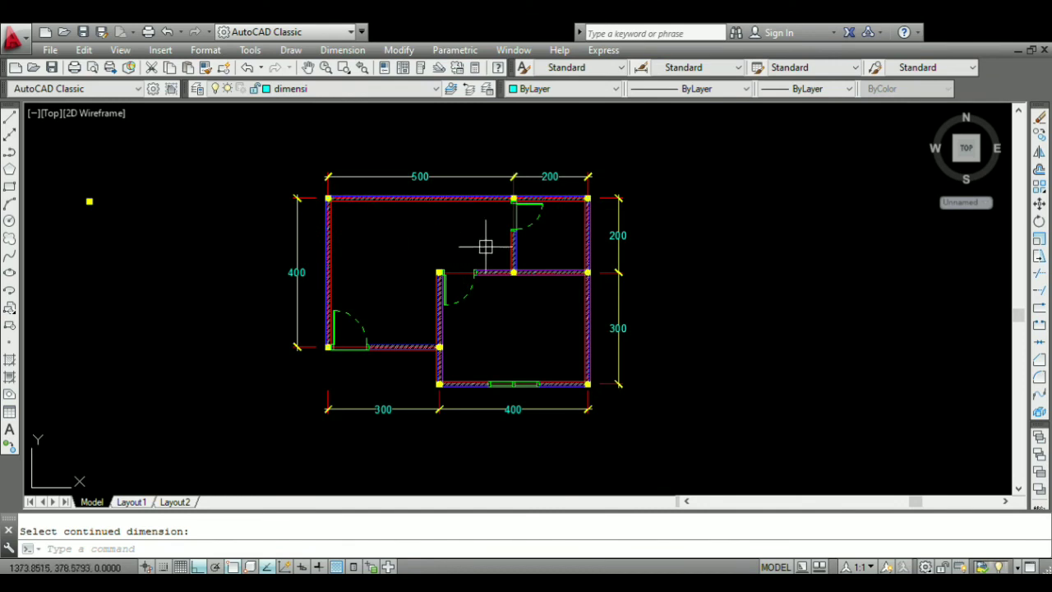
{"action": "scroll", "coordinate": [473, 298], "scroll_direction": "up", "scroll_amount": 2}
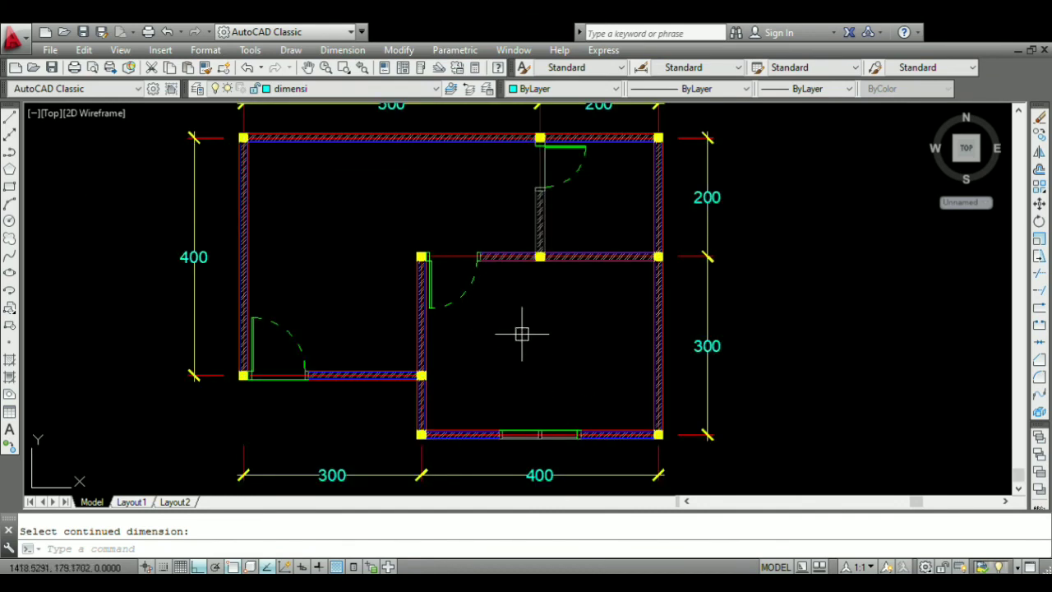
{"action": "scroll", "coordinate": [498, 359], "scroll_direction": "down", "scroll_amount": 3}
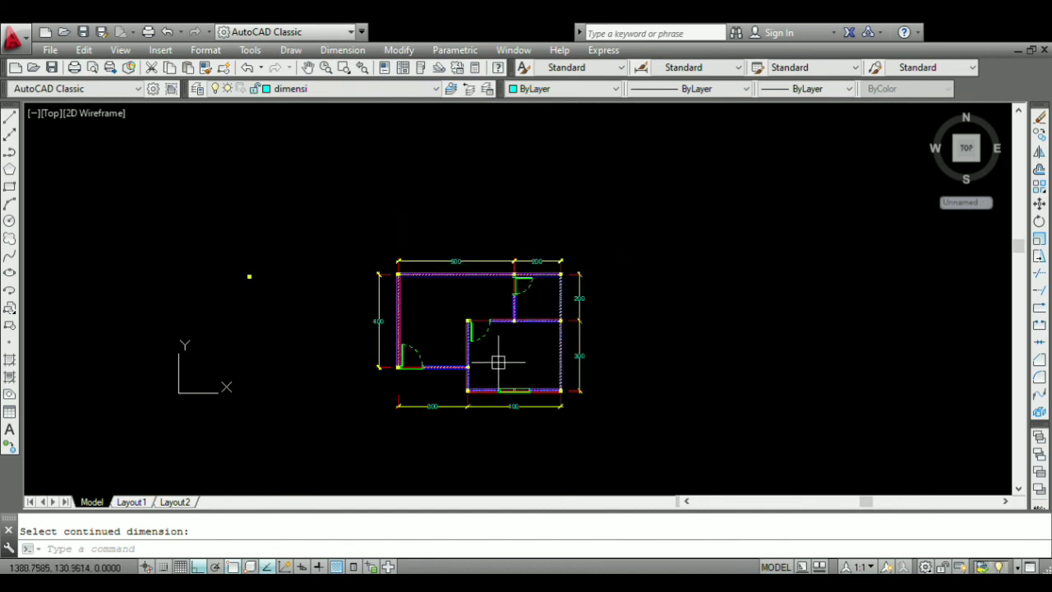
{"action": "scroll", "coordinate": [499, 342], "scroll_direction": "up", "scroll_amount": 3}
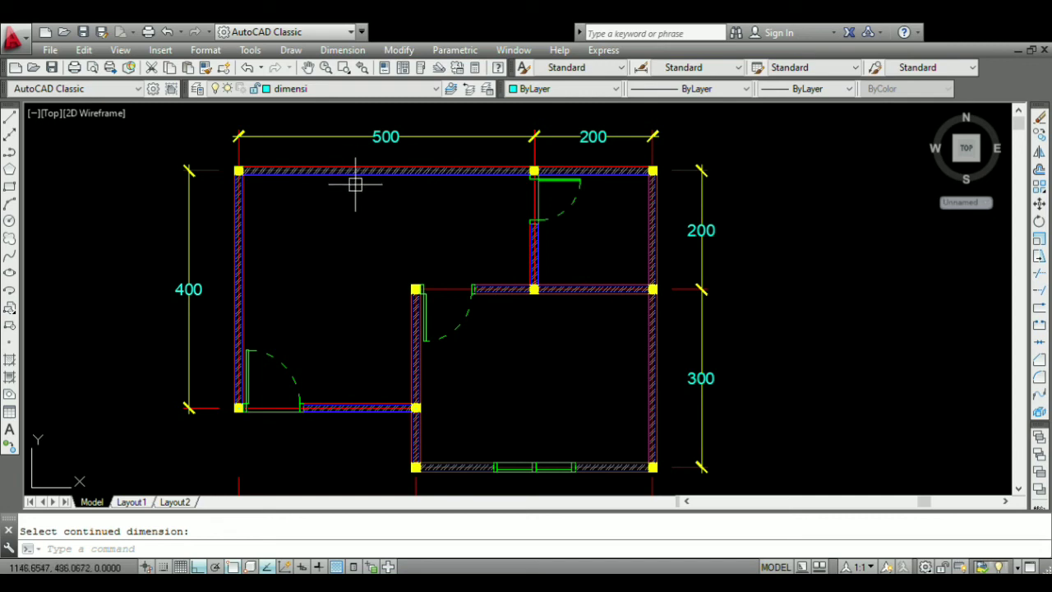
- Try to open DesignCenter to access its library of drawing content
{"action": "type", "text": "adc"}
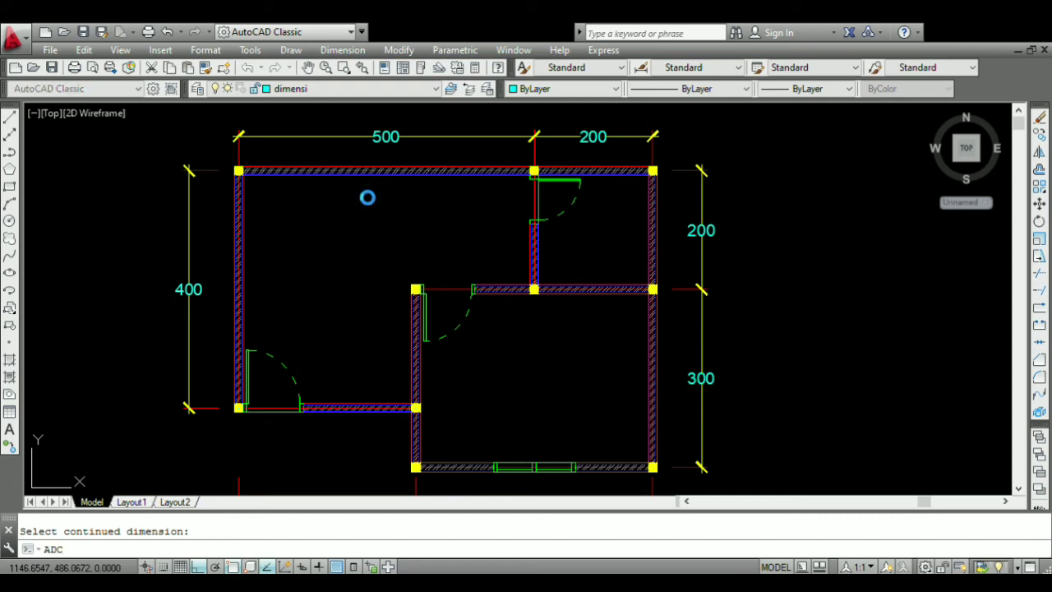
{"action": "key", "text": "Return"}
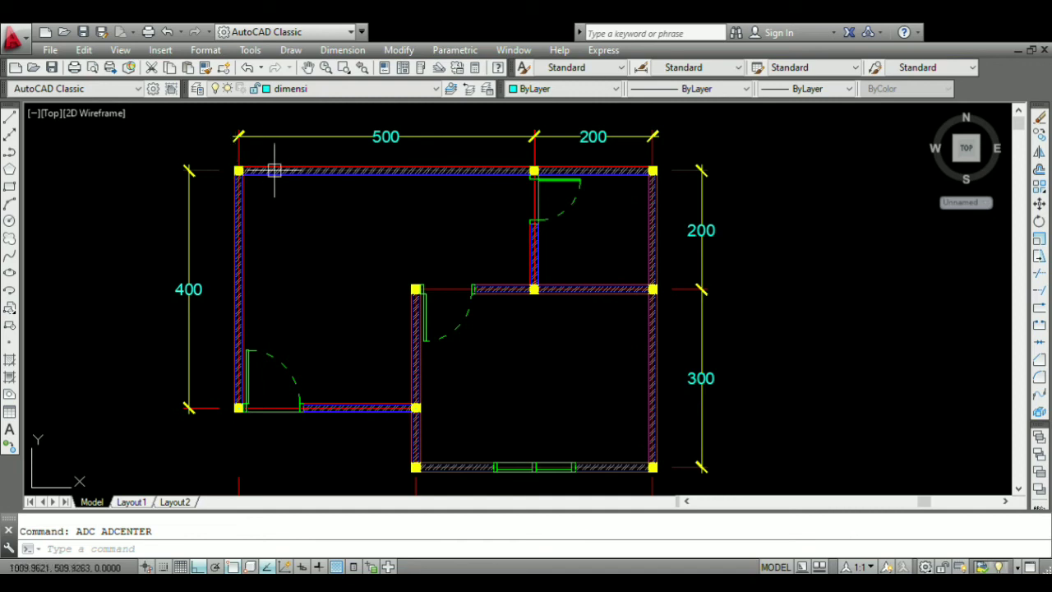
{"action": "type", "text": "adc"}
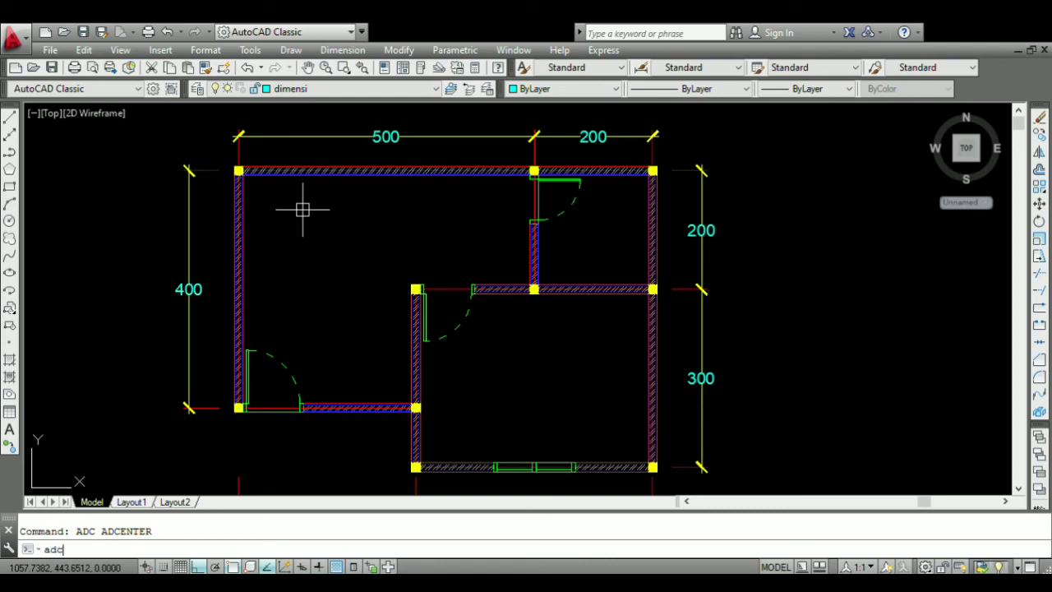
{"action": "key", "text": "Return"}
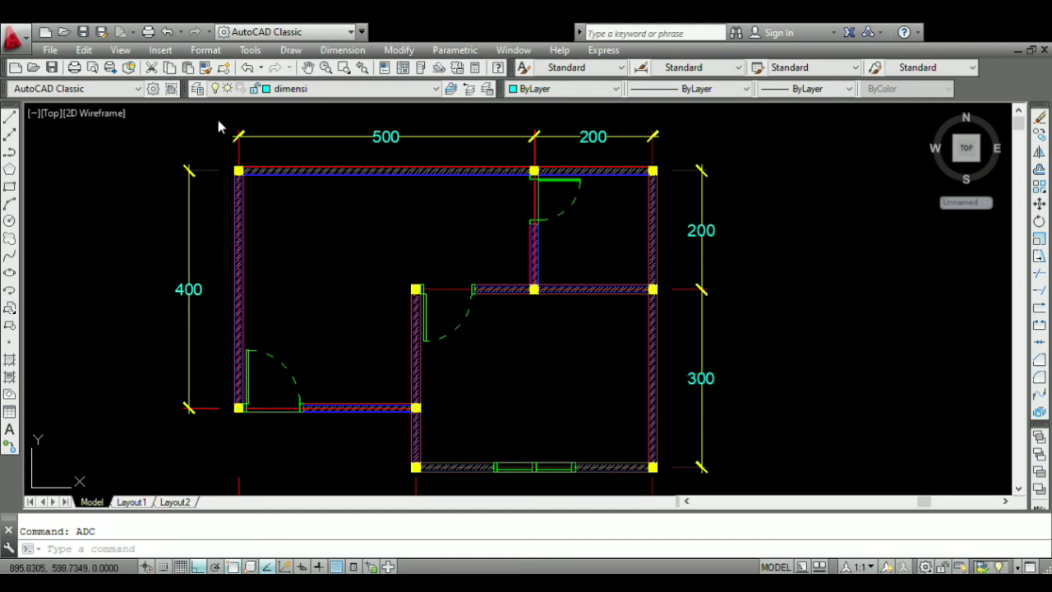
{"action": "scroll", "coordinate": [374, 241], "scroll_direction": "down", "scroll_amount": 2}
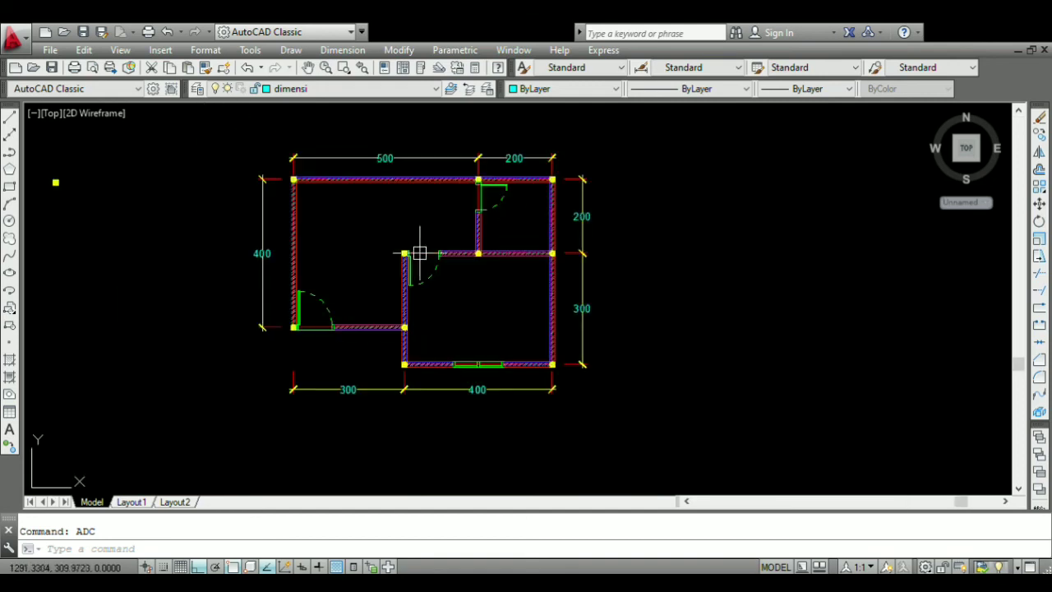
{"action": "scroll", "coordinate": [343, 178], "scroll_direction": "up", "scroll_amount": 2}
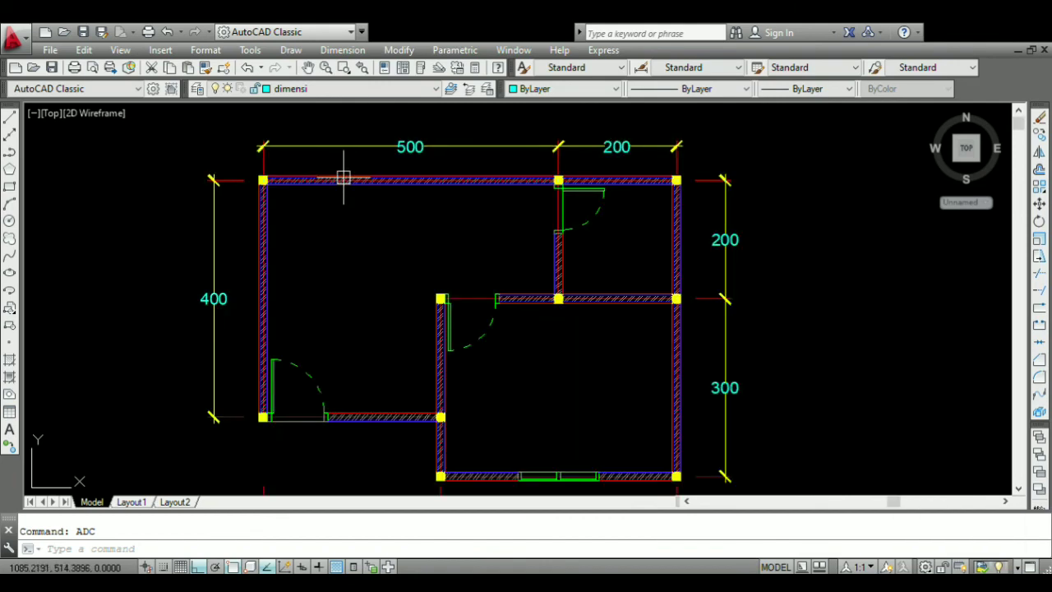
{"action": "scroll", "coordinate": [344, 178], "scroll_direction": "down", "scroll_amount": 2}
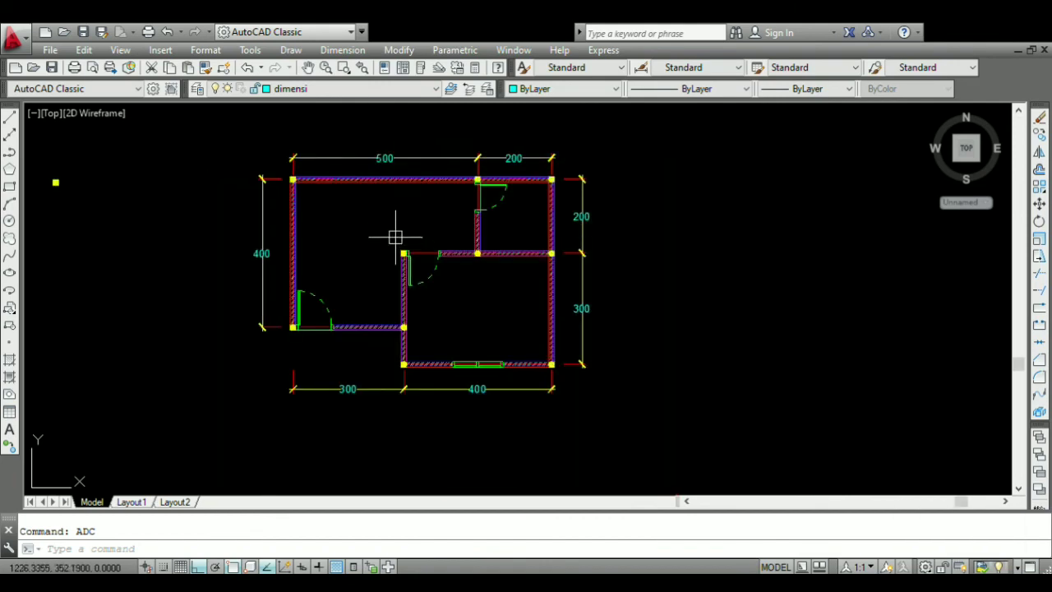
{"action": "scroll", "coordinate": [396, 237], "scroll_direction": "up", "scroll_amount": 2}
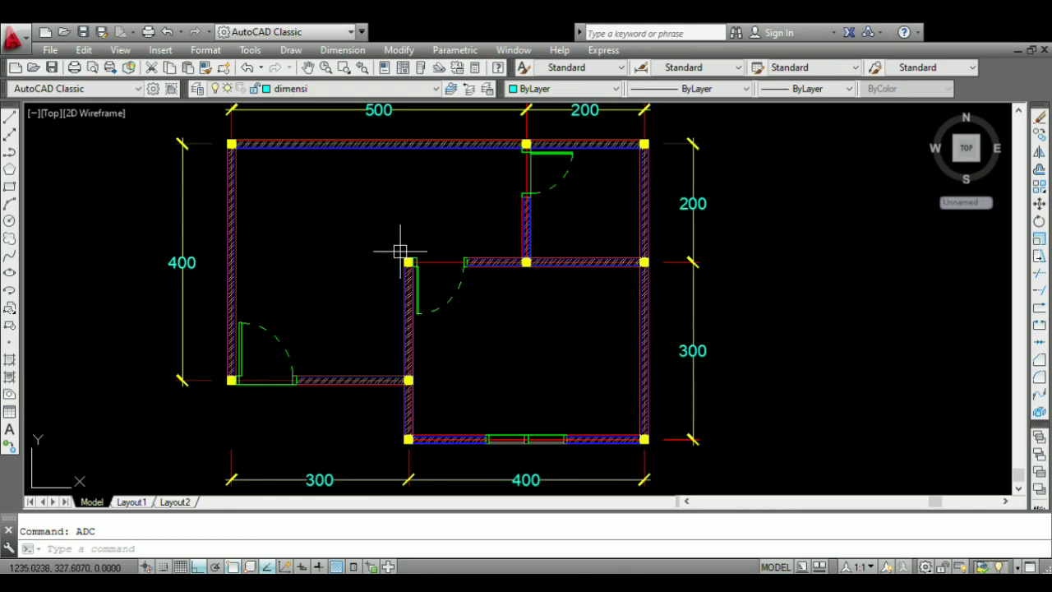
{"action": "scroll", "coordinate": [400, 251], "scroll_direction": "down", "scroll_amount": 2}
{"action": "scroll", "coordinate": [400, 251], "scroll_direction": "up", "scroll_amount": 2}
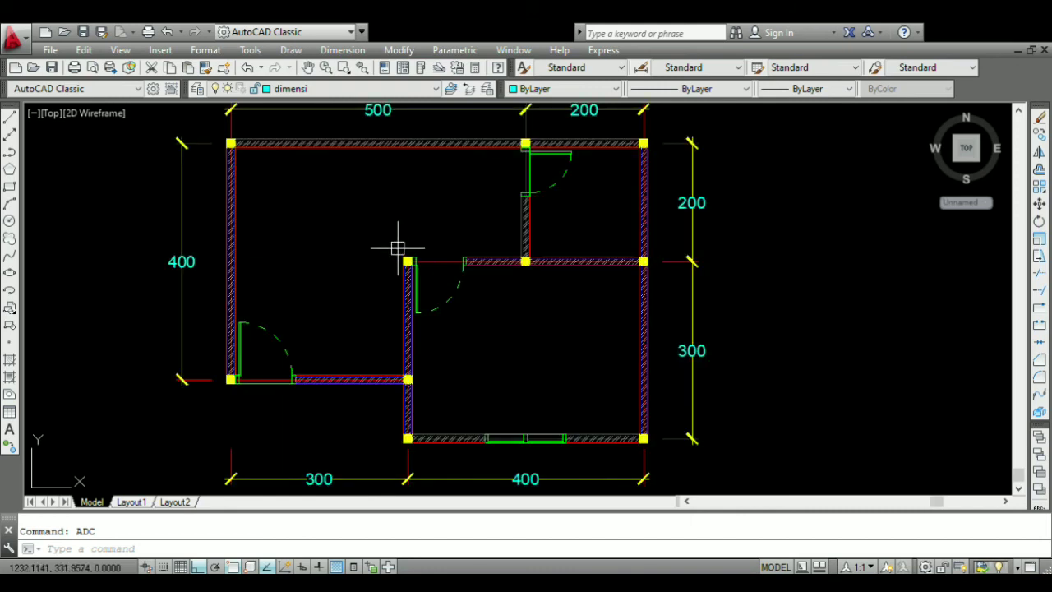